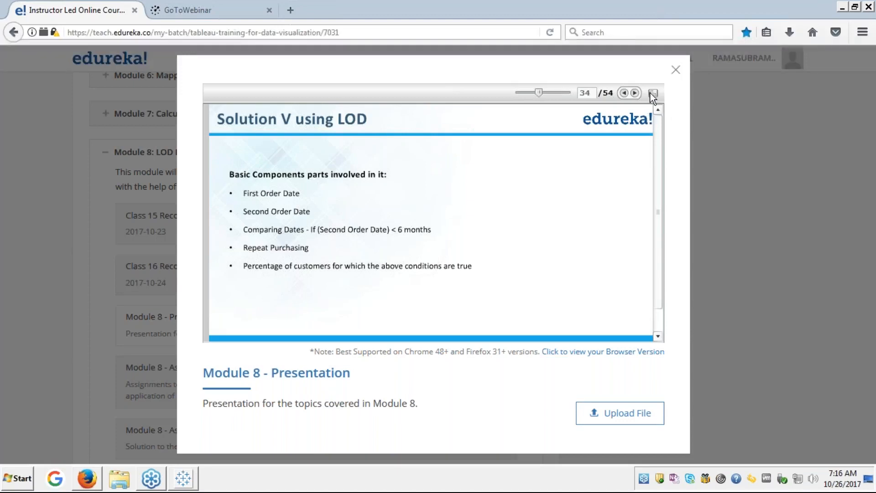
# View the presentation in full screen, advance to the First Order Date slide, and leave full screen
pyautogui.click(652, 93)
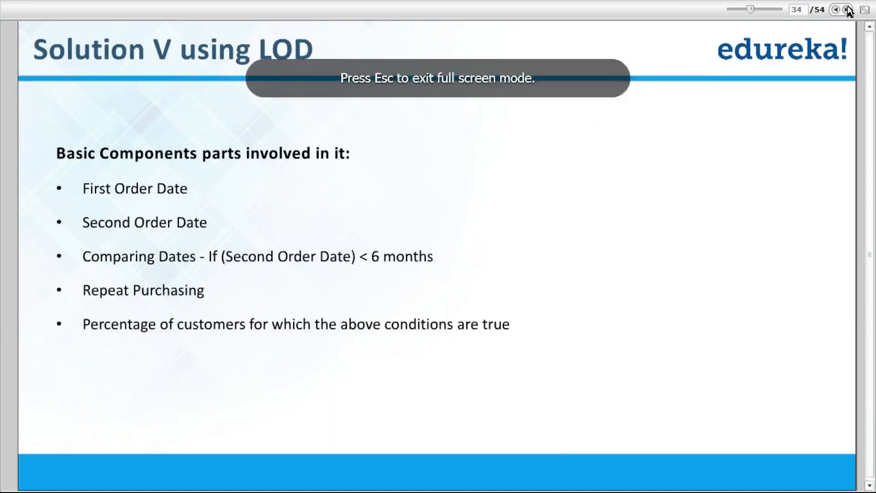
pyautogui.click(847, 10)
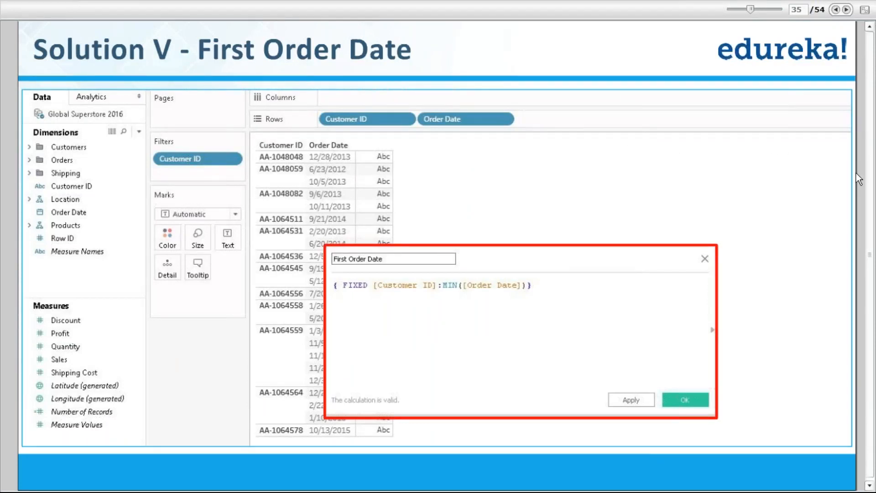
pyautogui.press('Escape')
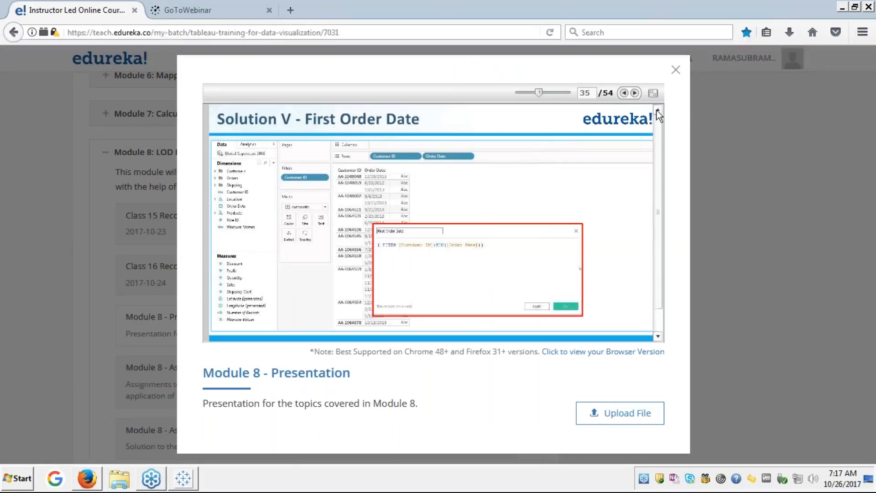
# Switch to Tableau and add the Customer ID dimension to the rows of Sheet 1
pyautogui.click(178, 483)
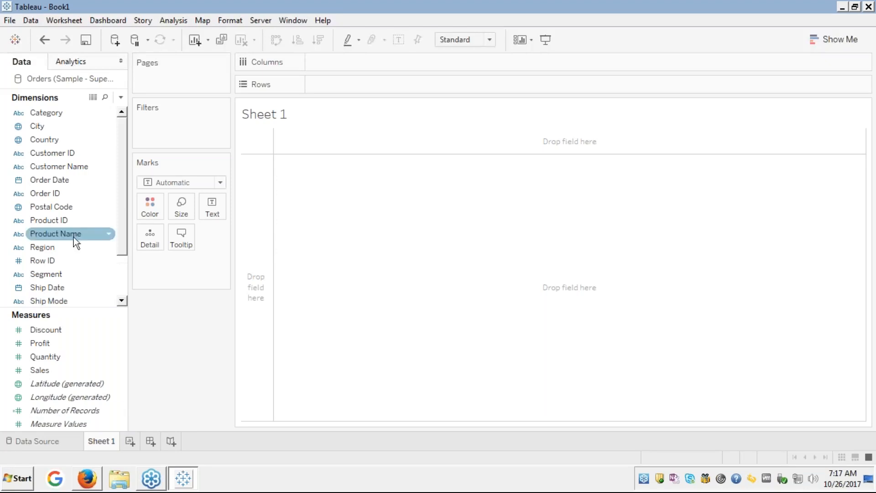
pyautogui.click(54, 151)
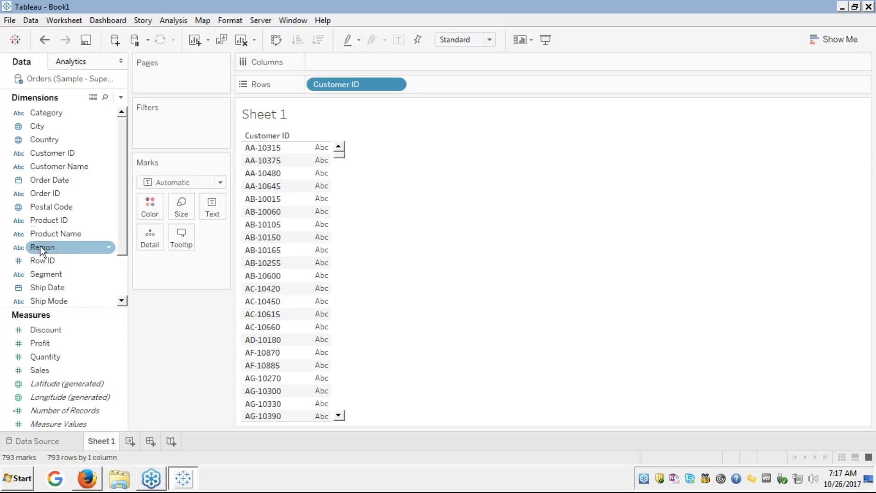
pyautogui.doubleClick(43, 193)
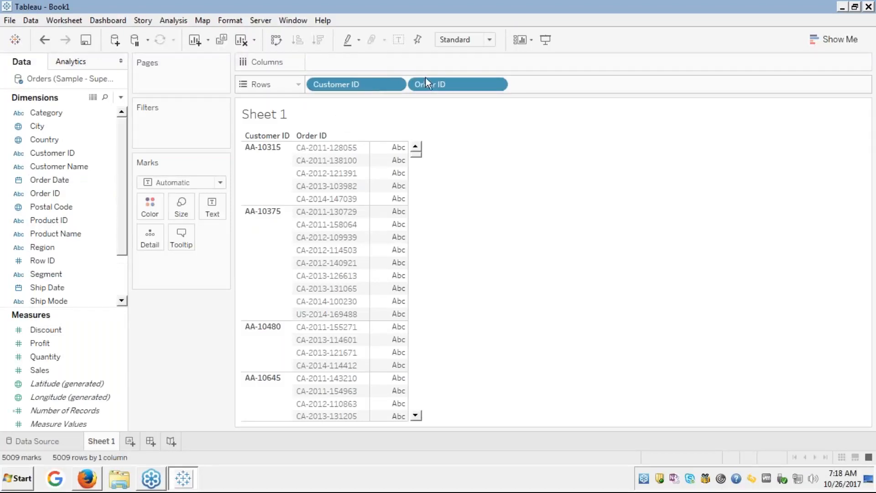
pyautogui.moveTo(432, 83); pyautogui.dragTo(82, 154)
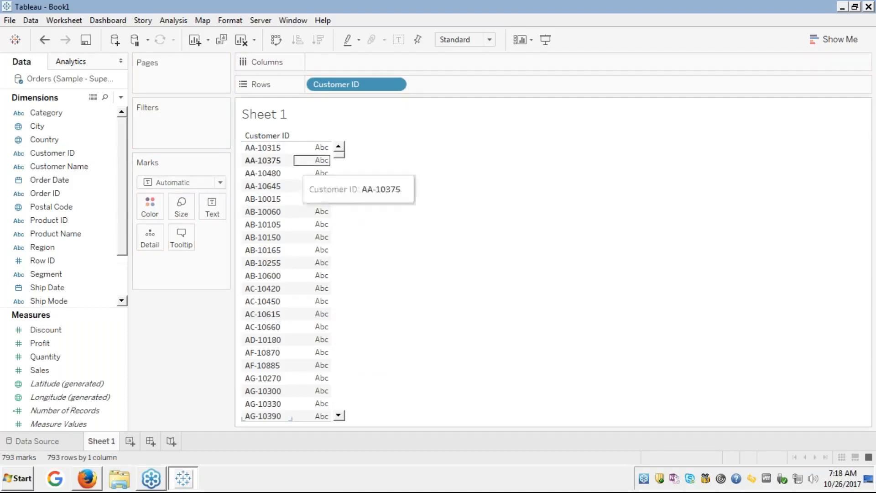
pyautogui.doubleClick(42, 206)
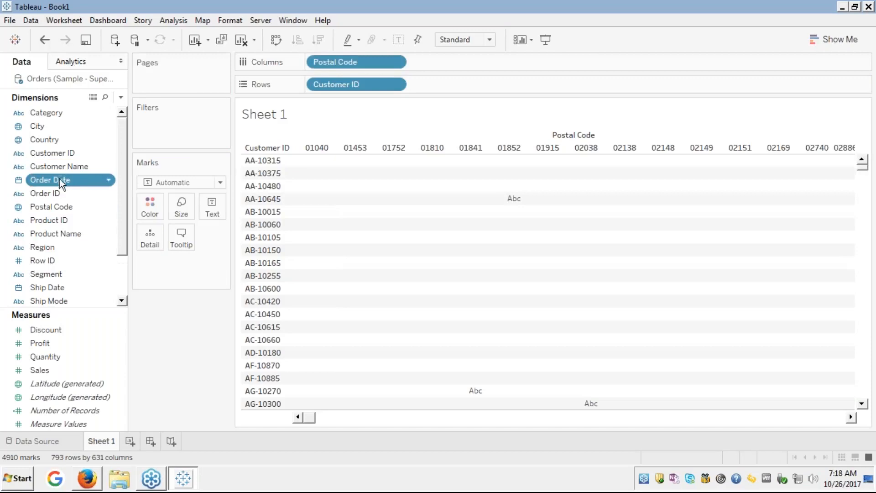
pyautogui.doubleClick(329, 63)
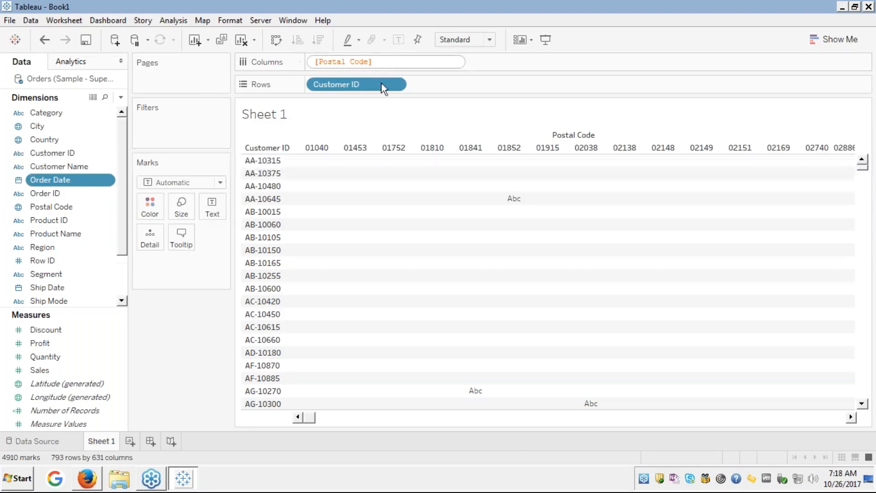
pyautogui.press('Return')
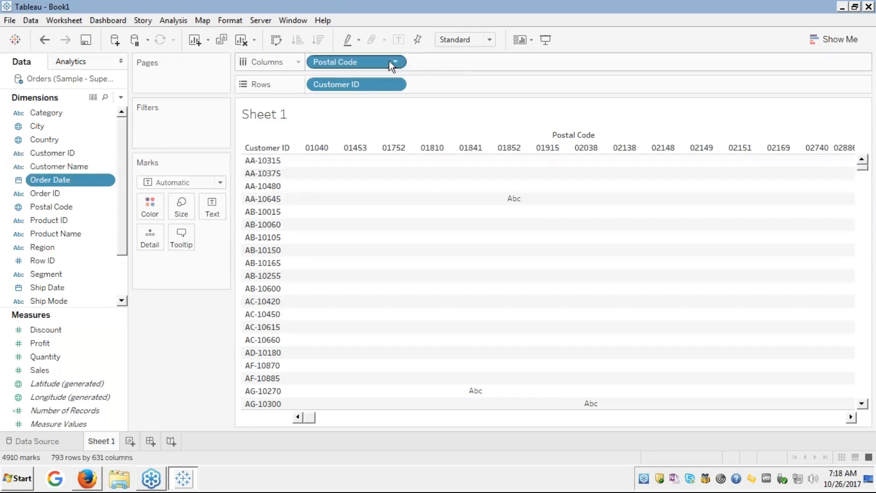
pyautogui.moveTo(388, 65); pyautogui.dragTo(88, 141)
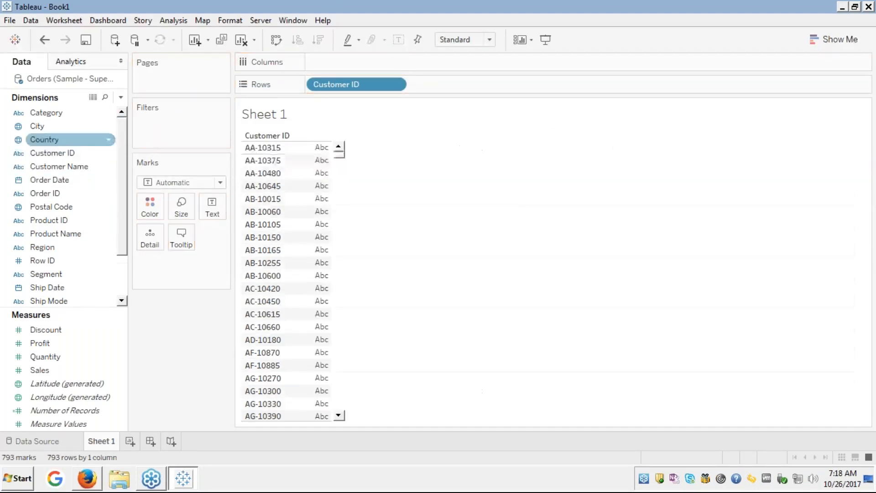
# Add Order Date to the rows after Customer ID and display it as a discrete exact date
pyautogui.doubleClick(40, 179)
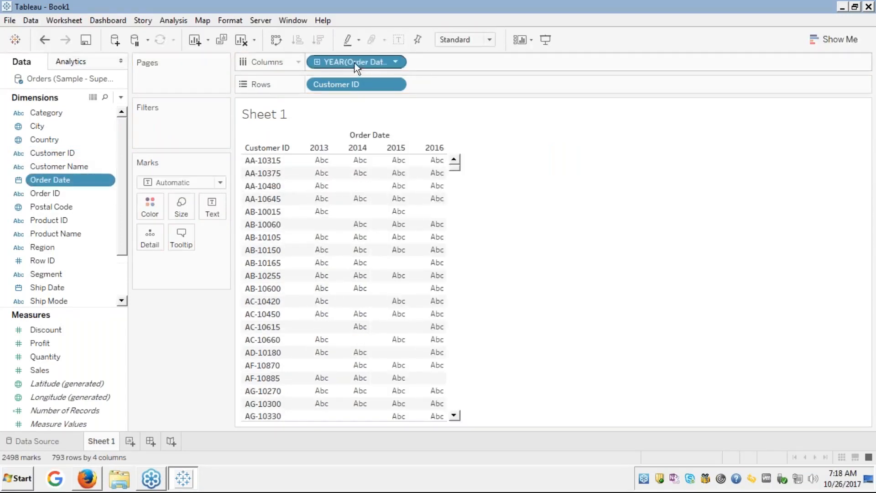
pyautogui.moveTo(359, 62); pyautogui.dragTo(437, 89)
pyautogui.rightClick(437, 85)
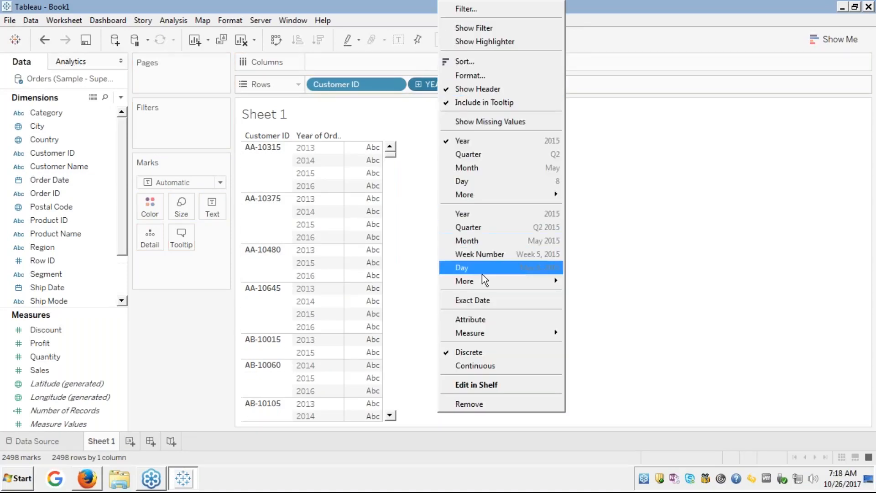
pyautogui.click(470, 300)
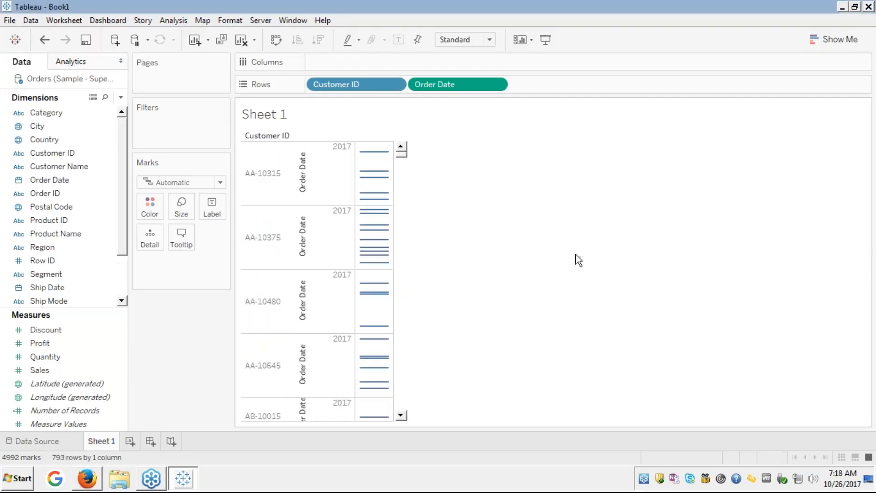
pyautogui.rightClick(444, 85)
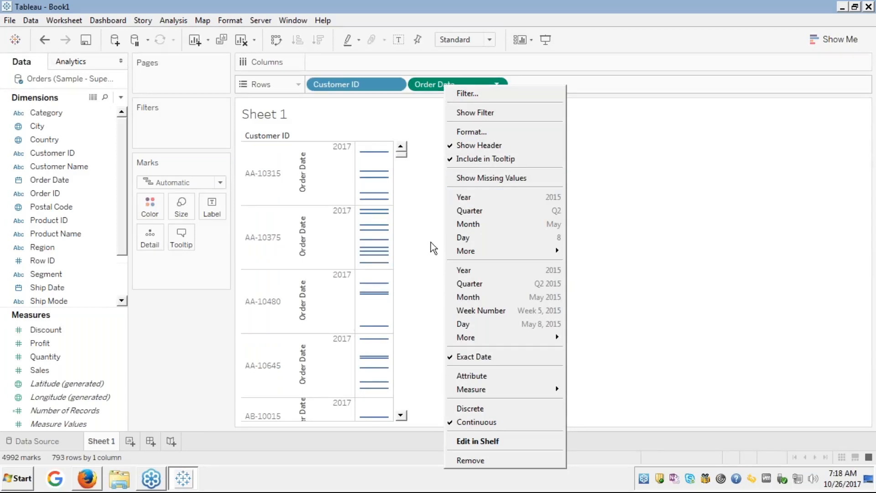
pyautogui.click(462, 410)
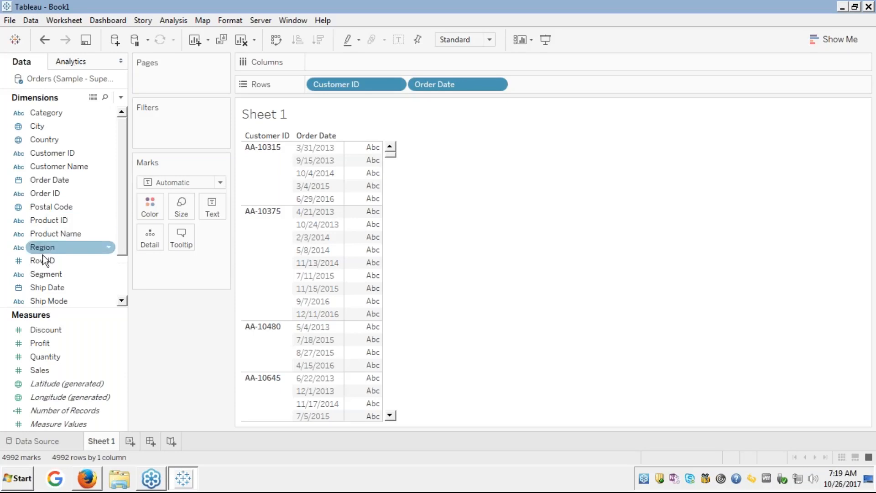
# Create a calculated field named "first order dt" from Order Date with the formula MIN([Order Date])
pyautogui.rightClick(48, 178)
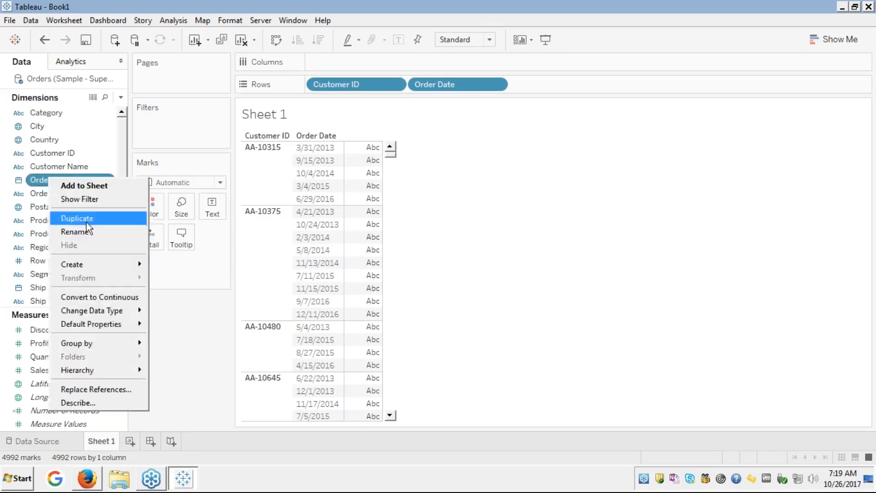
pyautogui.moveTo(81, 263)
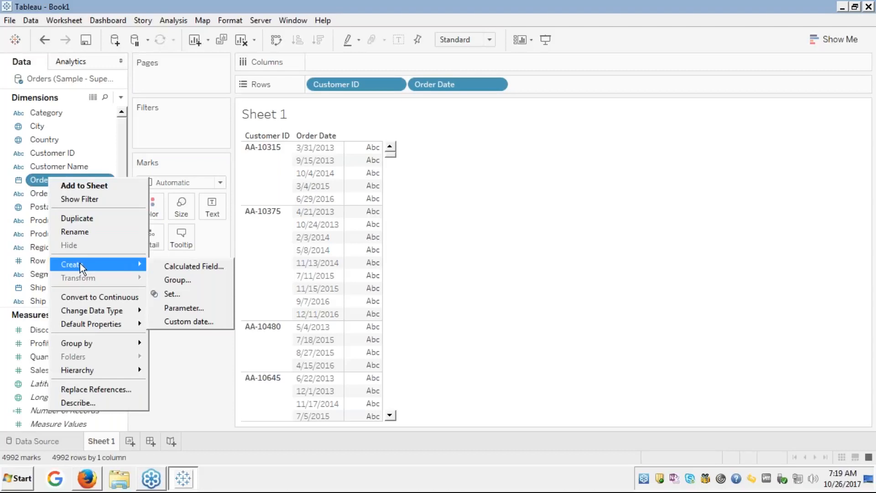
pyautogui.click(201, 268)
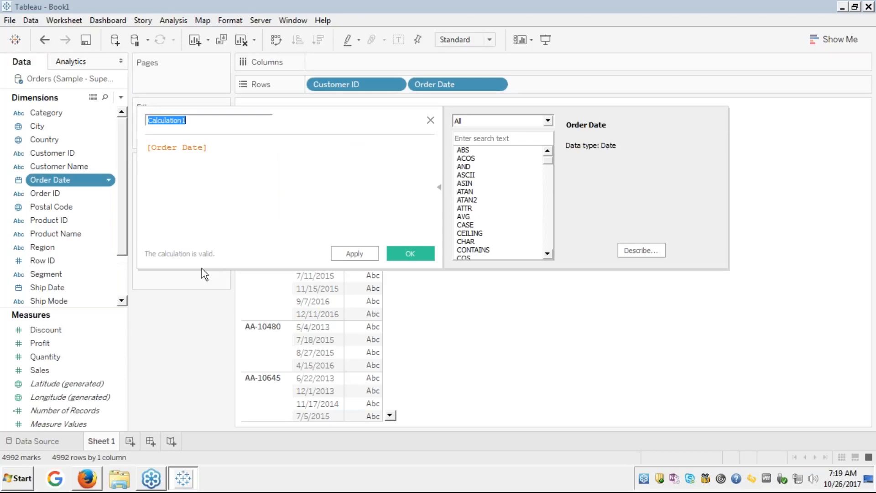
pyautogui.write('first order dt')
pyautogui.press('Tab')
pyautogui.press('Left')
pyautogui.write('min')
pyautogui.press('Return')
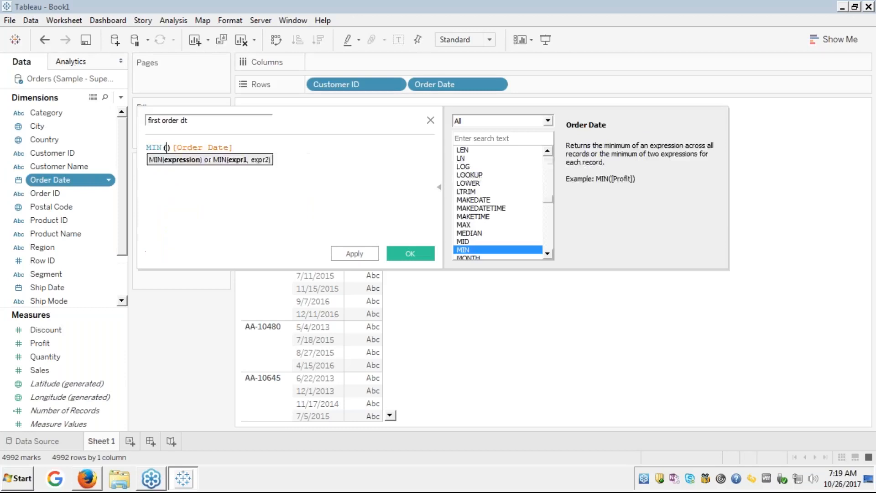
pyautogui.press('BackSpace')
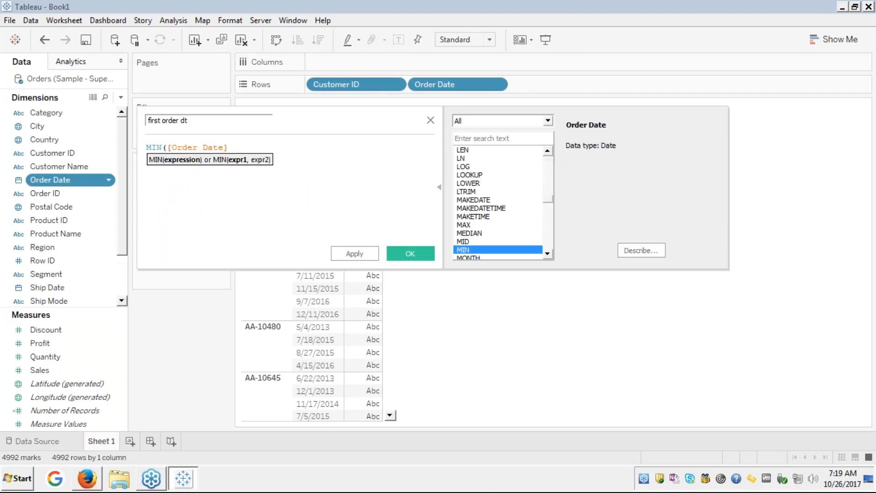
pyautogui.click(249, 147)
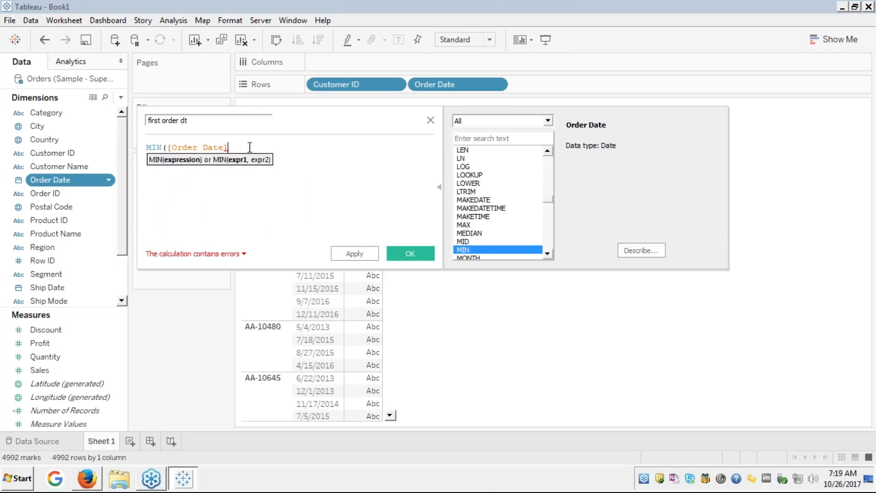
pyautogui.write(')')
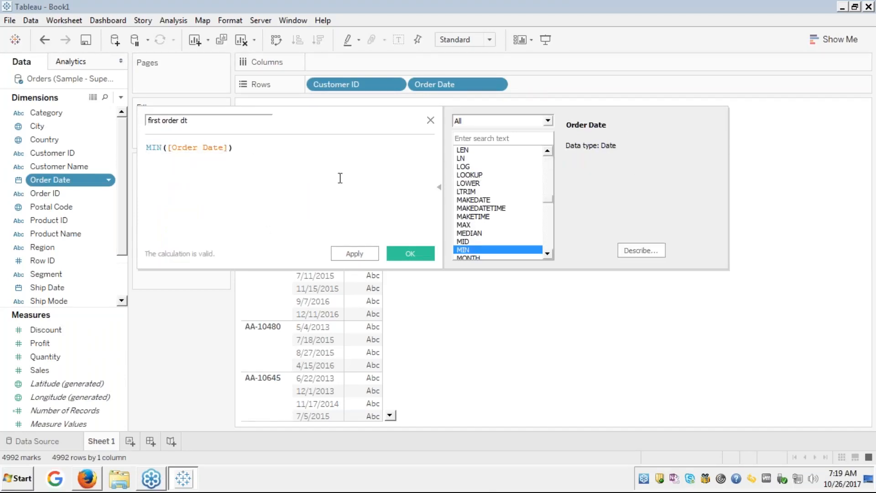
pyautogui.click(416, 259)
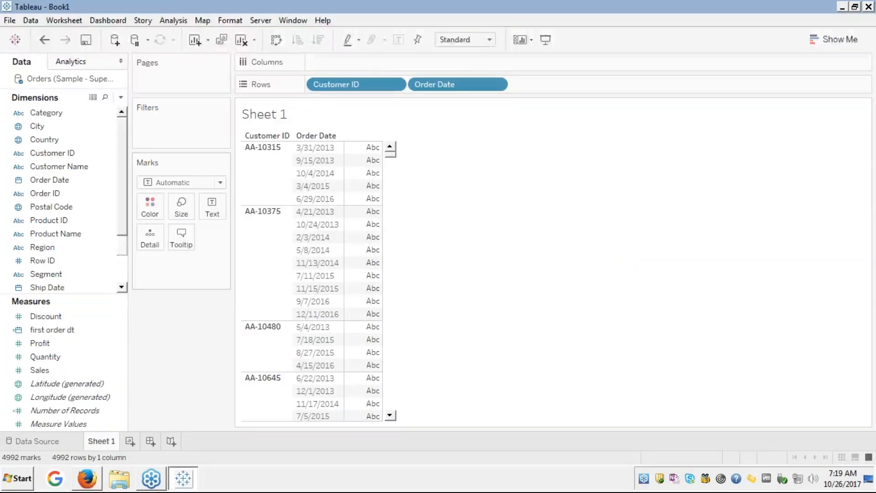
# Try the first order dt field on the rows after Order Date to compare both dates, and remove it again
pyautogui.click(55, 329)
pyautogui.moveTo(55, 327); pyautogui.dragTo(591, 83)
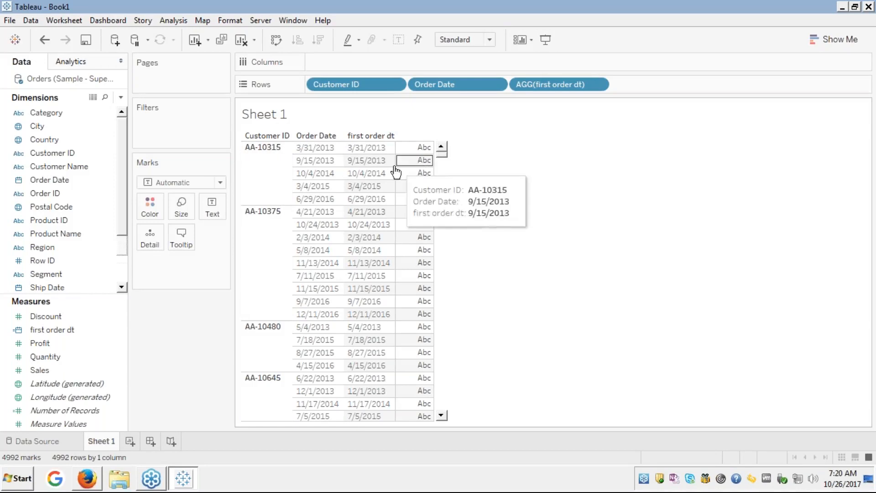
pyautogui.moveTo(422, 191)
pyautogui.click(363, 155)
pyautogui.click(297, 147)
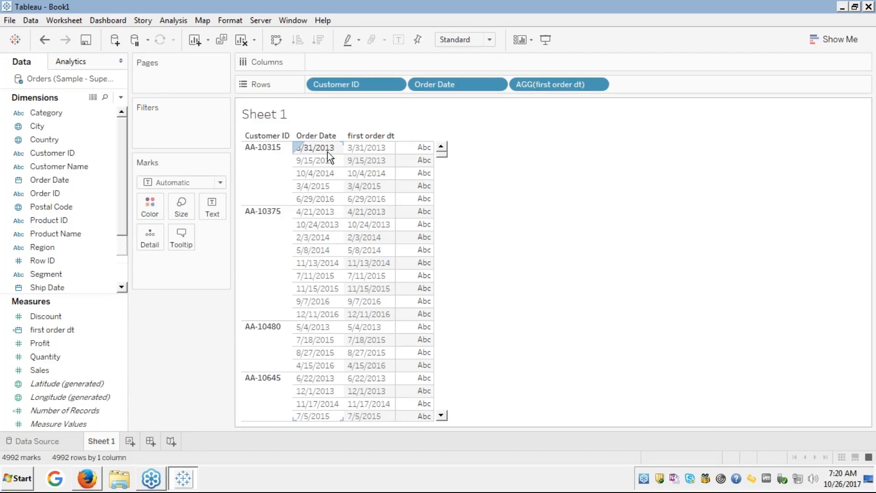
pyautogui.click(360, 151)
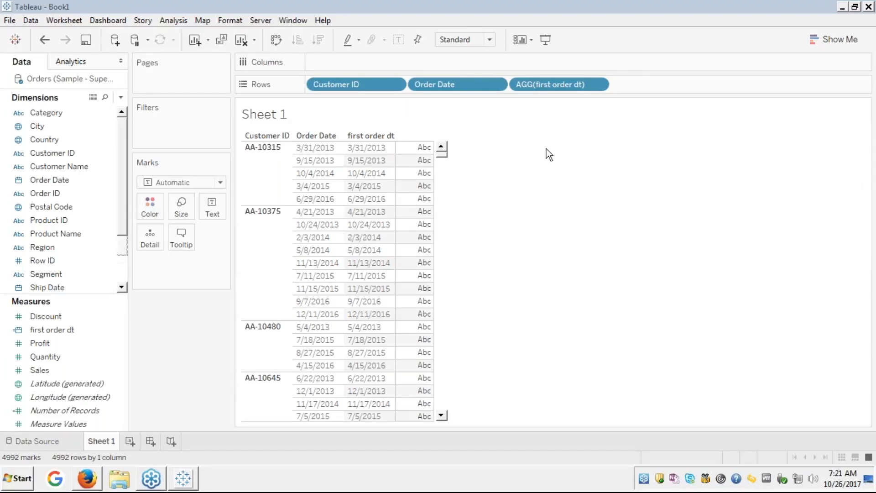
pyautogui.click(655, 108)
pyautogui.click(788, 154)
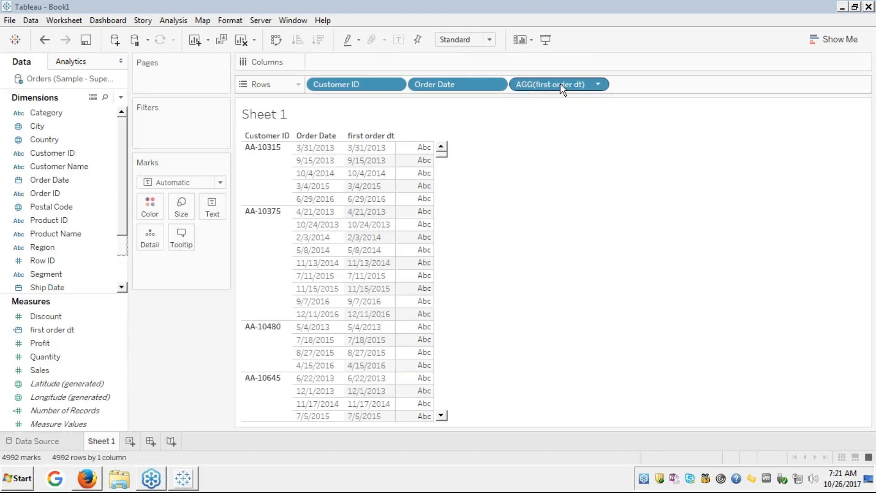
pyautogui.moveTo(560, 84); pyautogui.dragTo(96, 210)
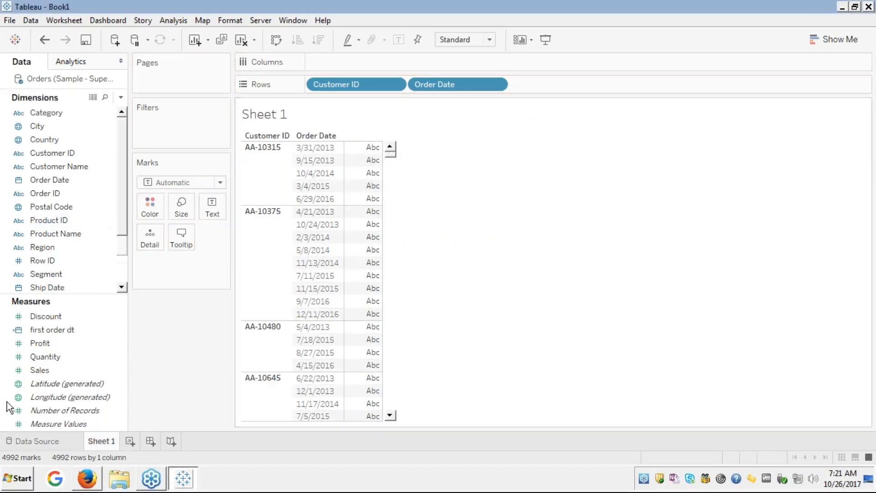
# Change the first order dt calculation to {FIXED [Customer ID]:MIN([Order Date])} and save it
pyautogui.rightClick(63, 335)
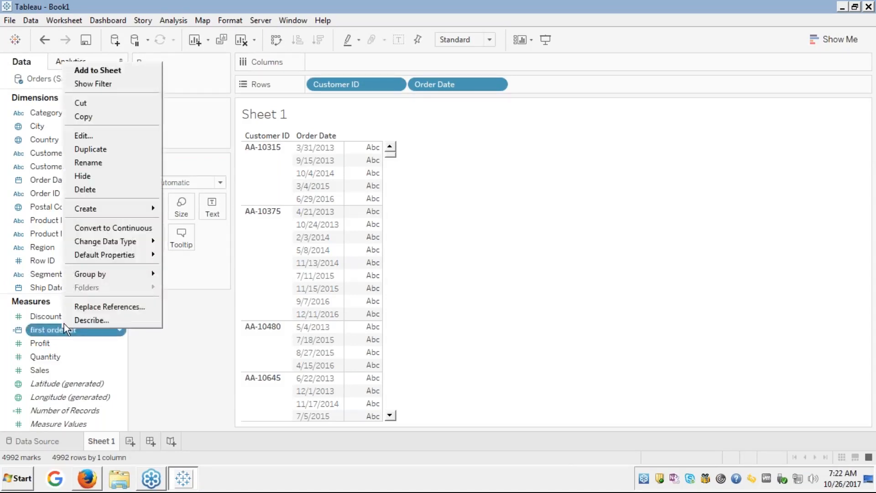
pyautogui.click(80, 135)
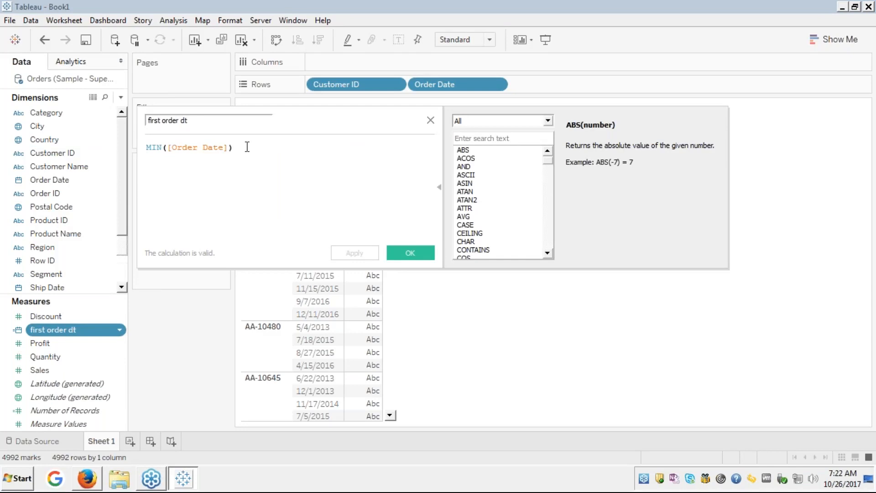
pyautogui.press('Left')
pyautogui.press('Left')
pyautogui.press('Left')
pyautogui.press('Left')
pyautogui.press('Left')
pyautogui.press('Left')
pyautogui.press('Left')
pyautogui.press('Left')
pyautogui.press('Left')
pyautogui.press('Left')
pyautogui.press('Left')
pyautogui.press('Left')
pyautogui.press('Left')
pyautogui.press('Left')
pyautogui.press('Left')
pyautogui.press('Left')
pyautogui.press('Left')
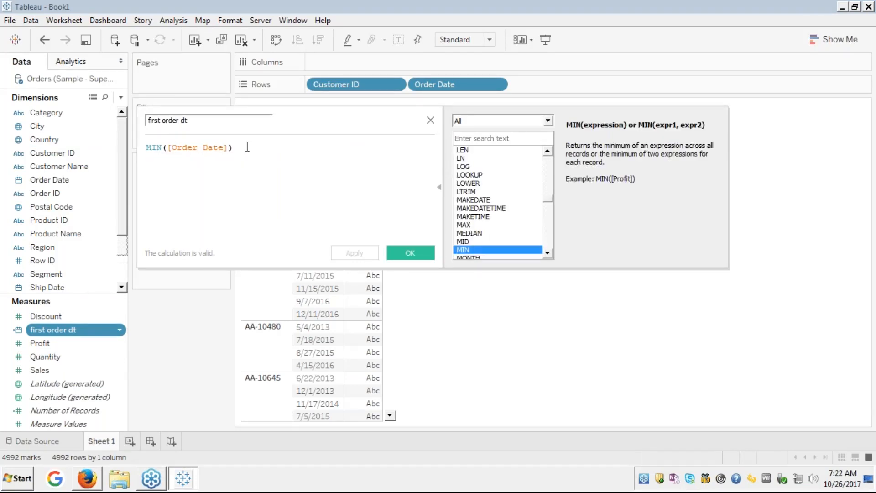
pyautogui.write('{')
pyautogui.write(',')
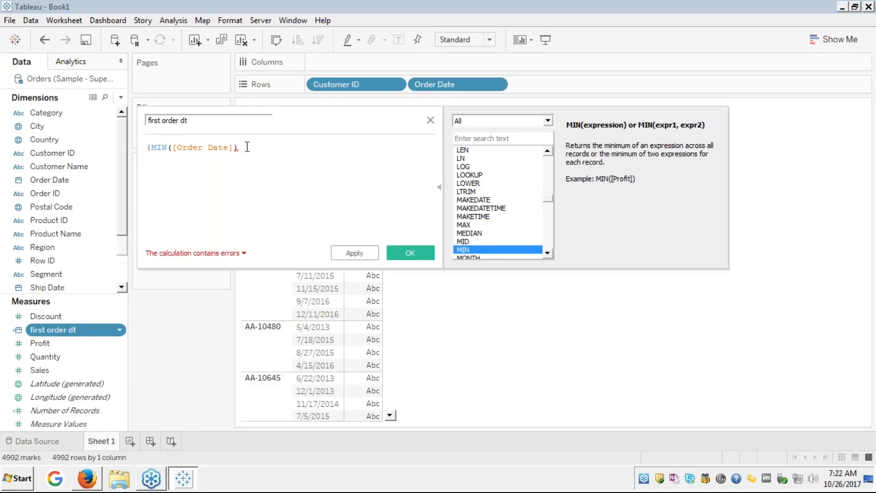
pyautogui.write('fix')
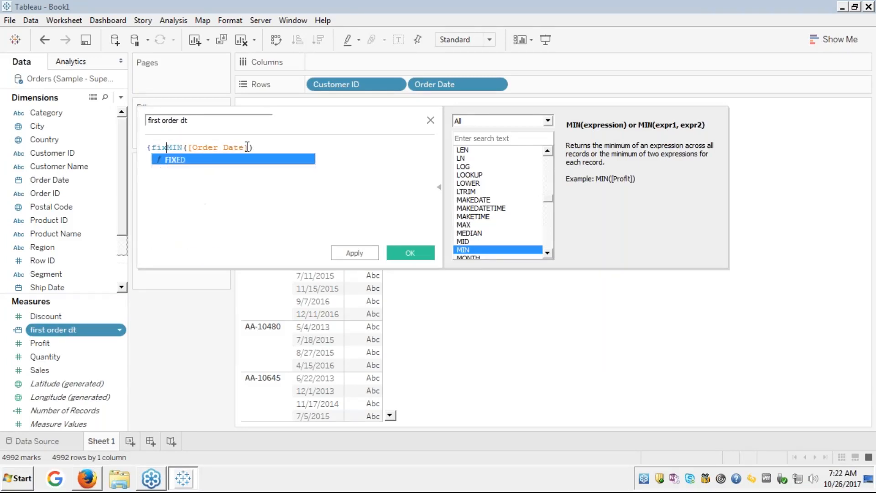
pyautogui.press('Return')
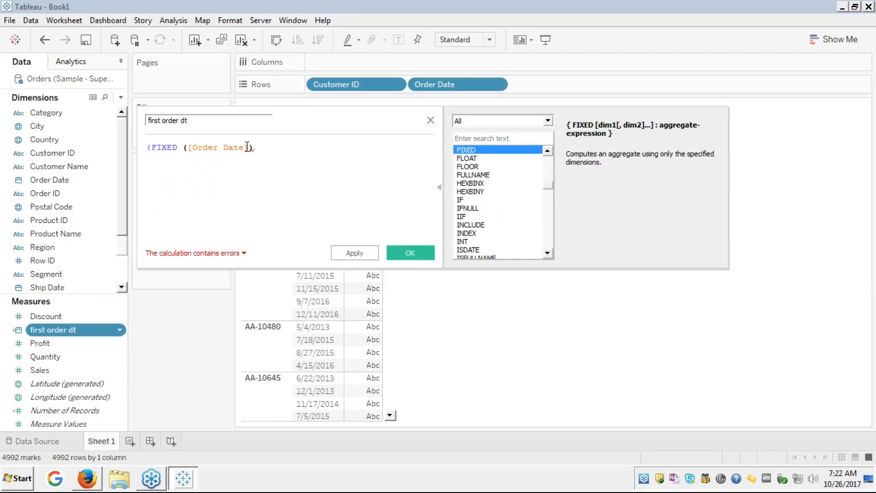
pyautogui.write('cust')
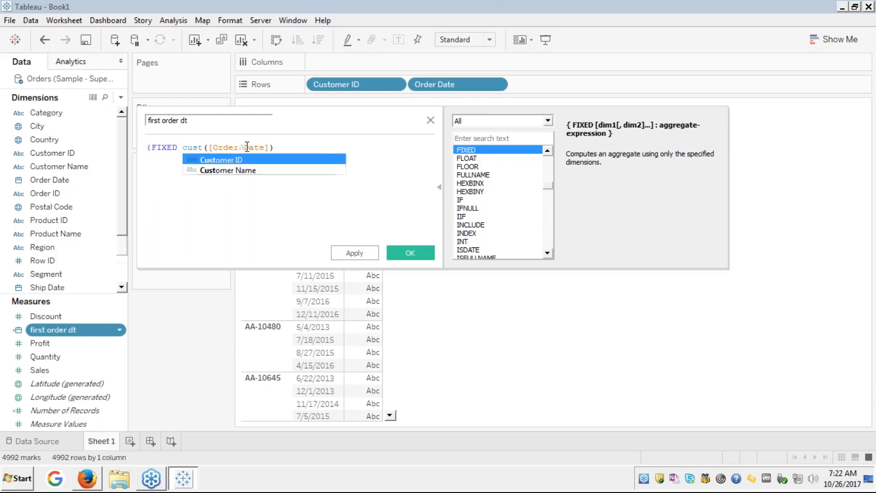
pyautogui.press('Return')
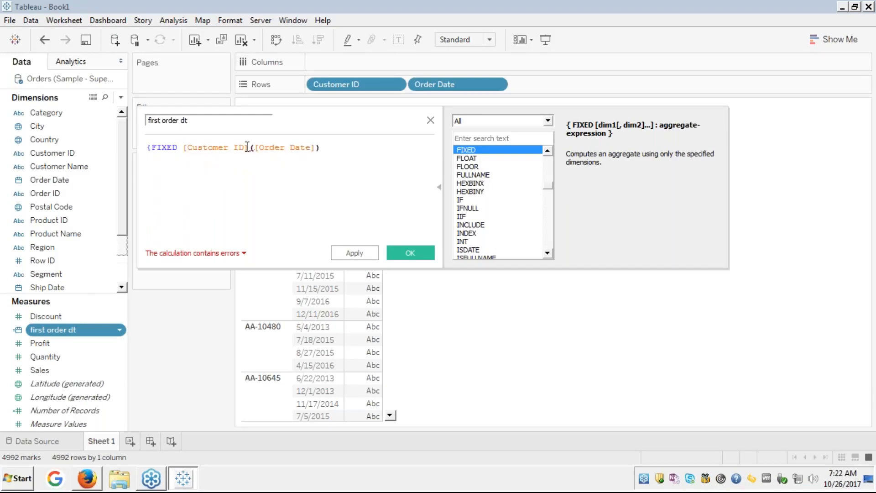
pyautogui.write(':min')
pyautogui.press('Return')
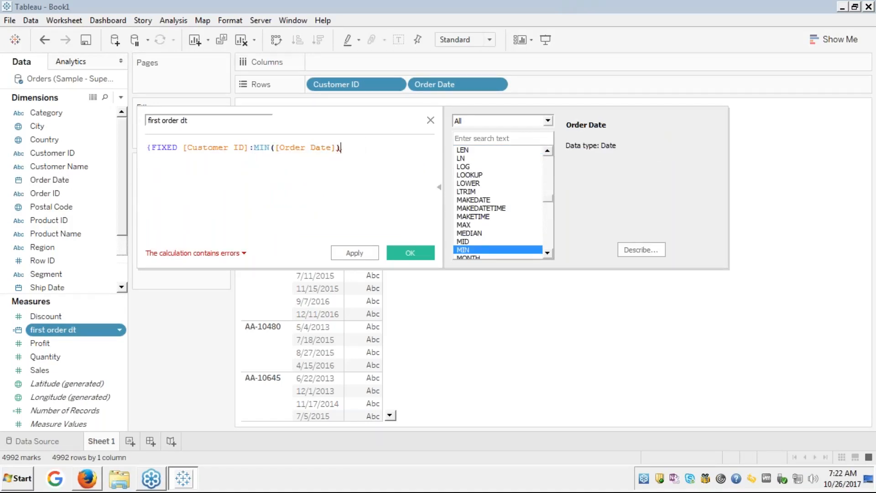
pyautogui.write('}')
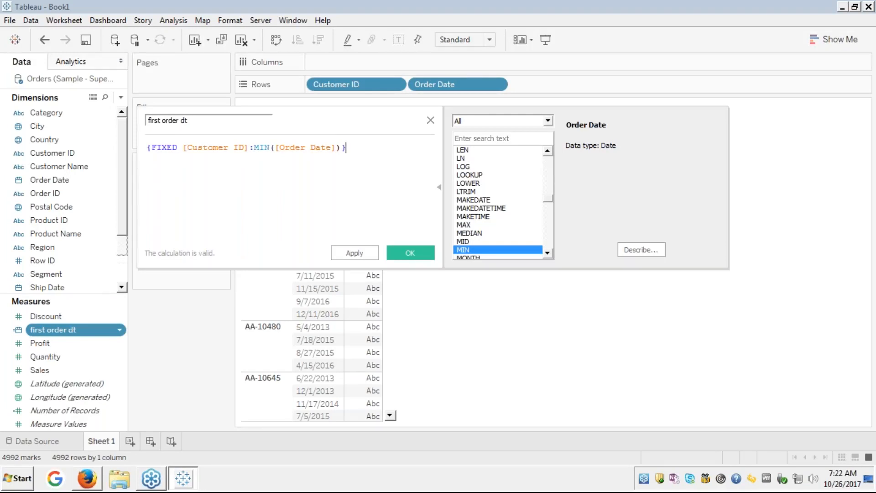
pyautogui.click(409, 253)
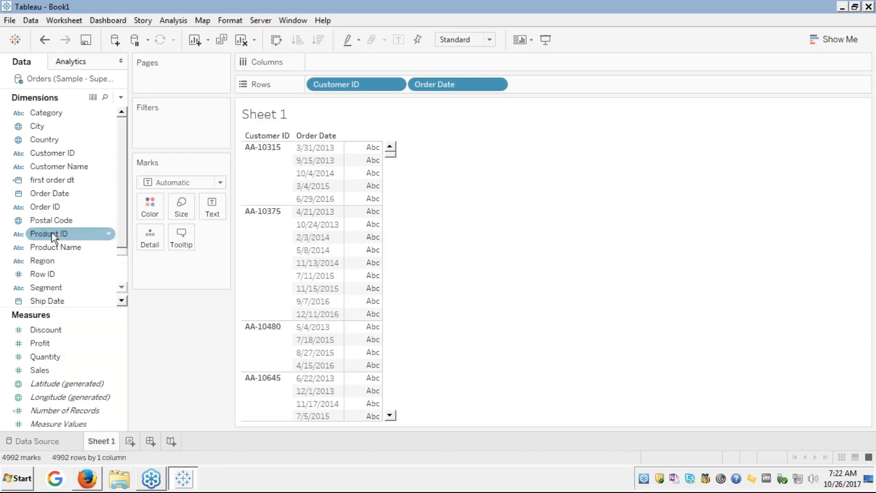
# Add first order dt to the rows after Order Date and display it as a discrete exact date
pyautogui.click(49, 178)
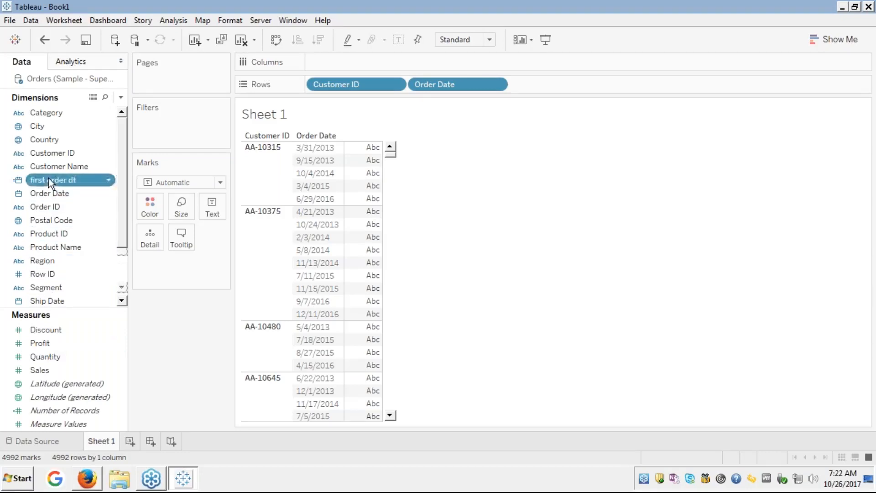
pyautogui.doubleClick(48, 178)
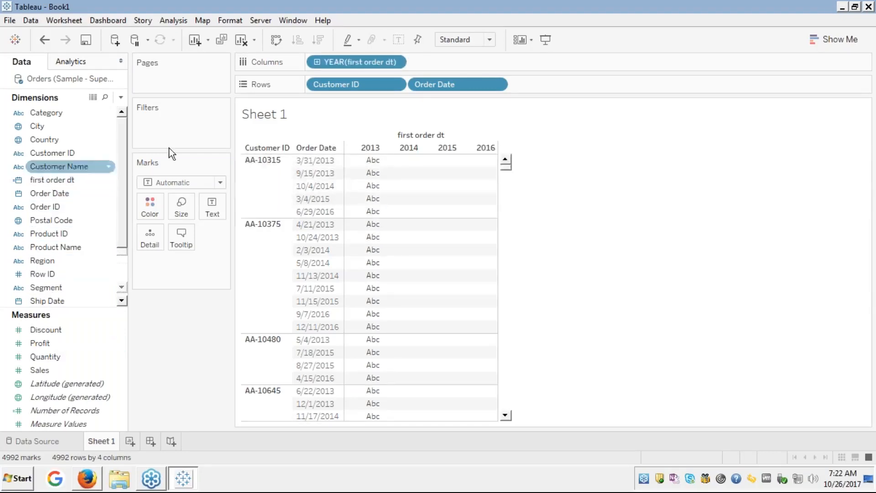
pyautogui.moveTo(349, 62); pyautogui.dragTo(530, 83)
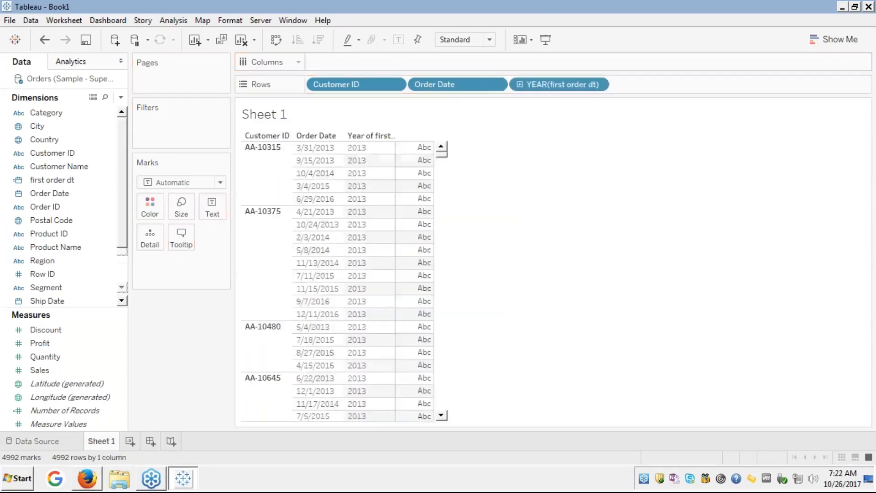
pyautogui.rightClick(529, 83)
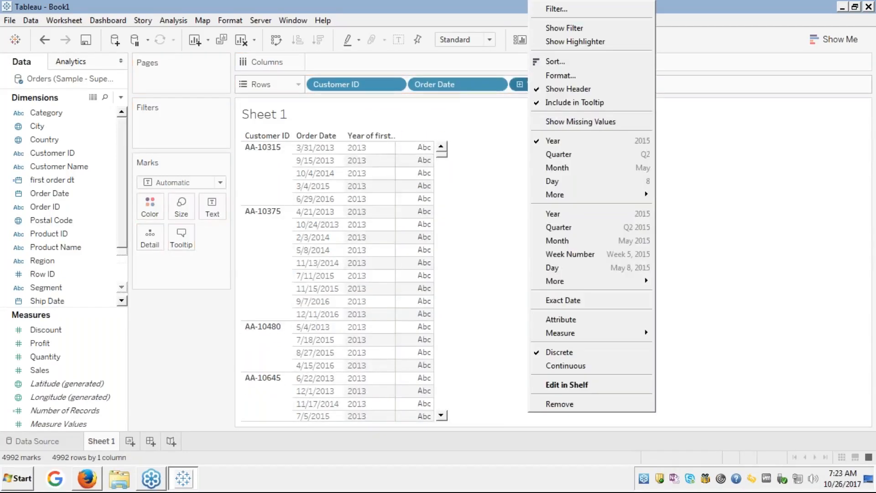
pyautogui.click(555, 301)
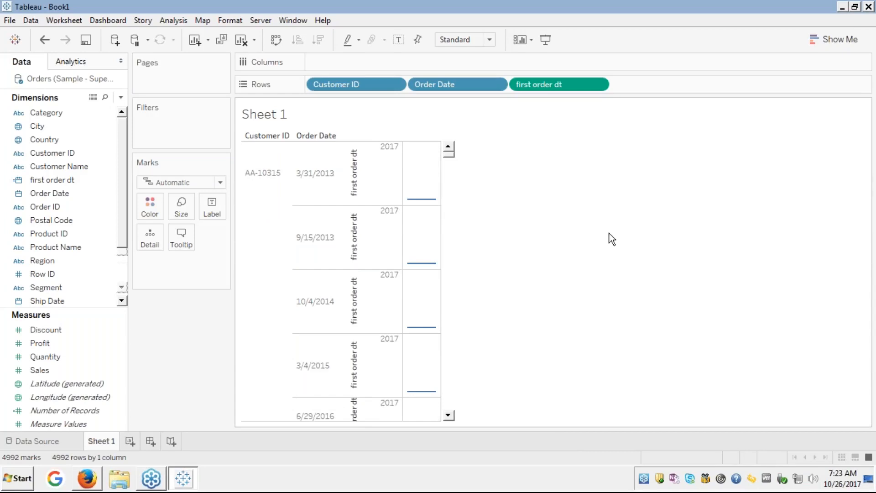
pyautogui.rightClick(551, 86)
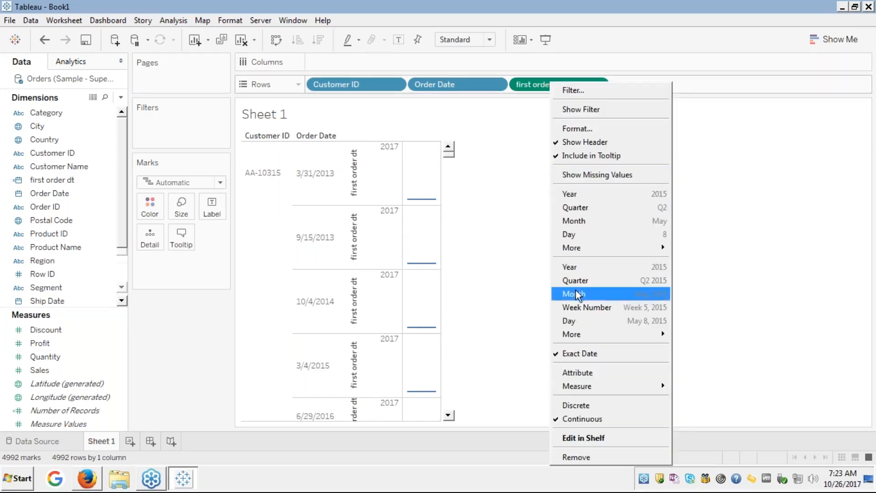
pyautogui.click(568, 404)
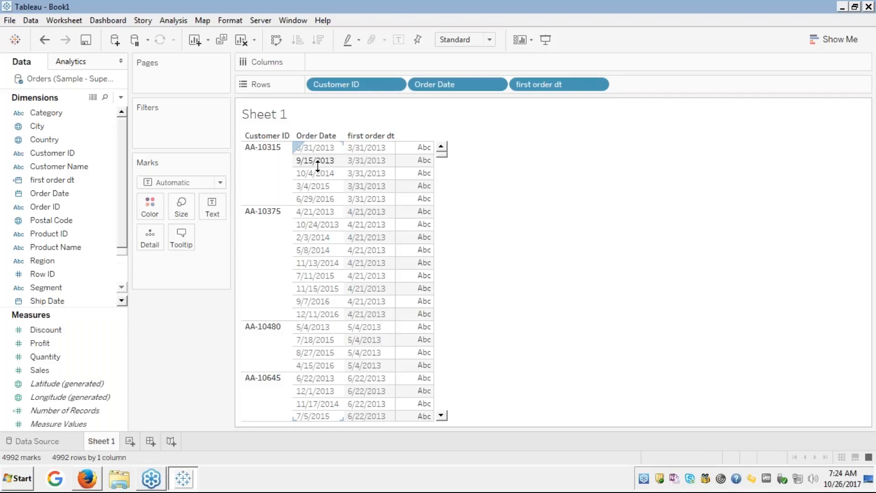
pyautogui.moveTo(403, 163)
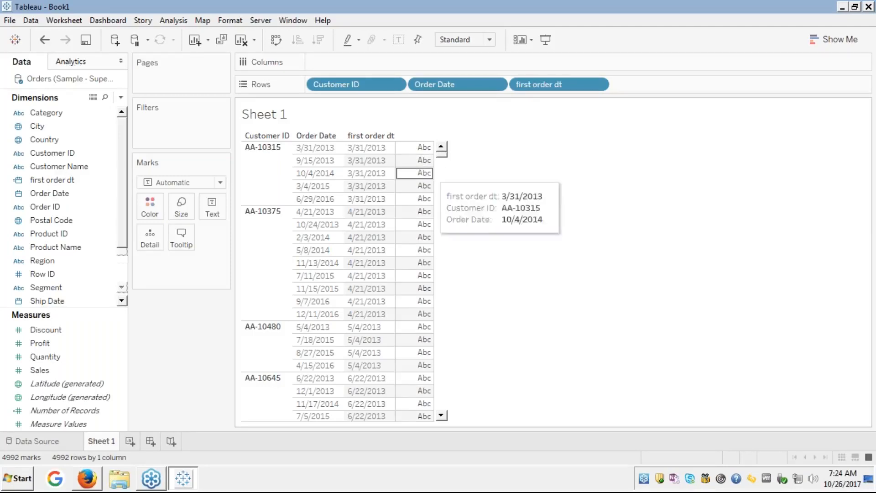
pyautogui.click(310, 160)
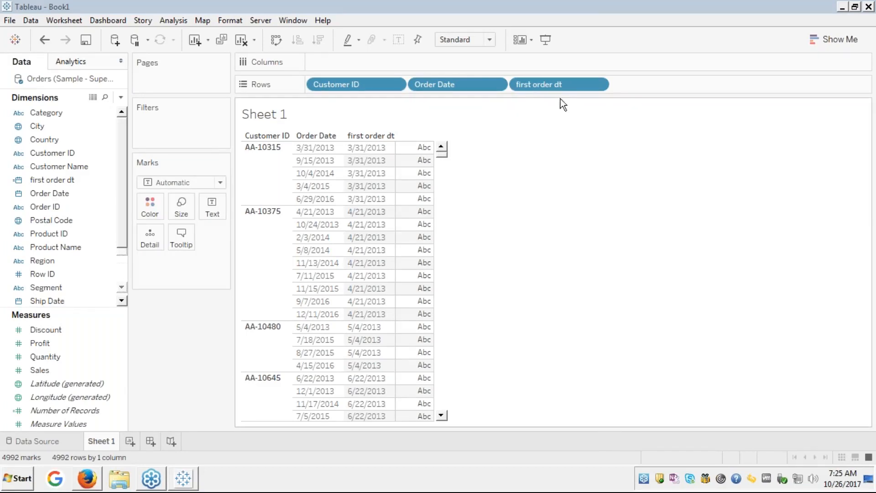
pyautogui.click(657, 118)
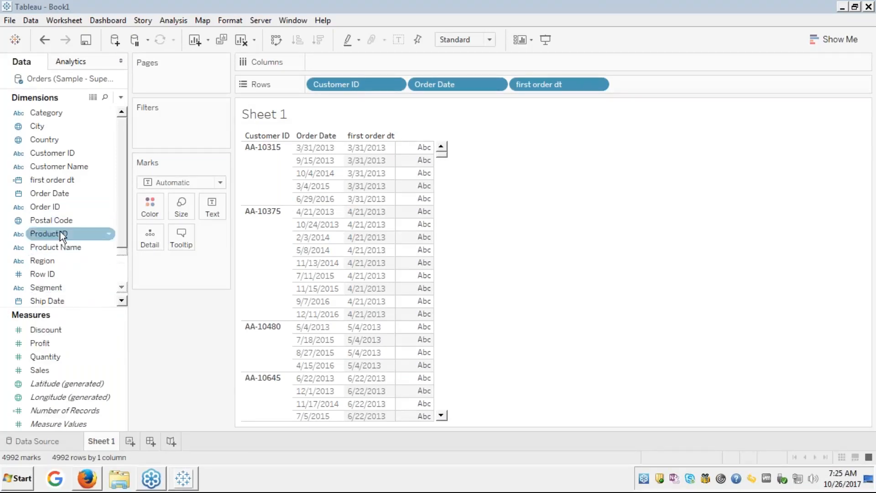
# Open the first order dt calculation to review its FIXED formula, and close it without changes
pyautogui.rightClick(51, 179)
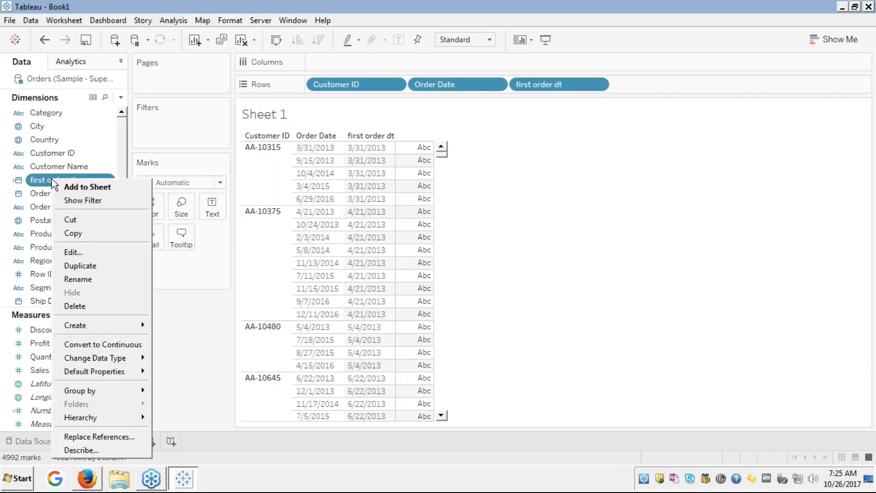
pyautogui.click(69, 253)
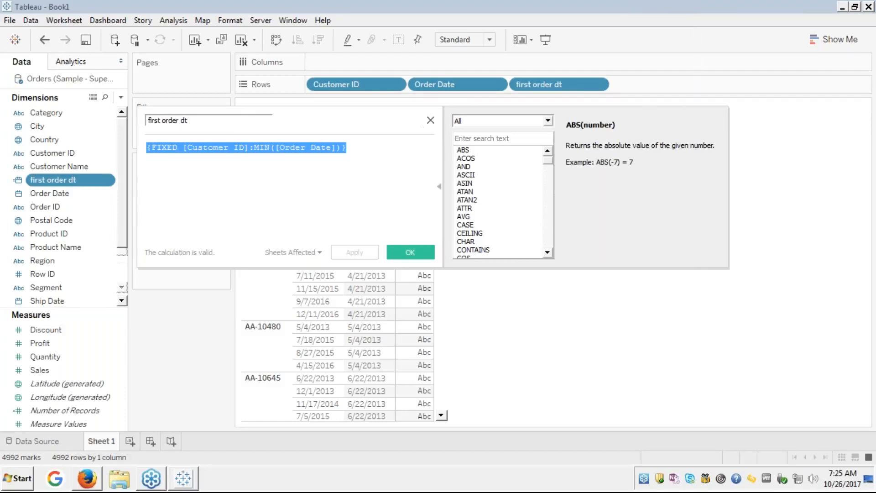
pyautogui.click(431, 120)
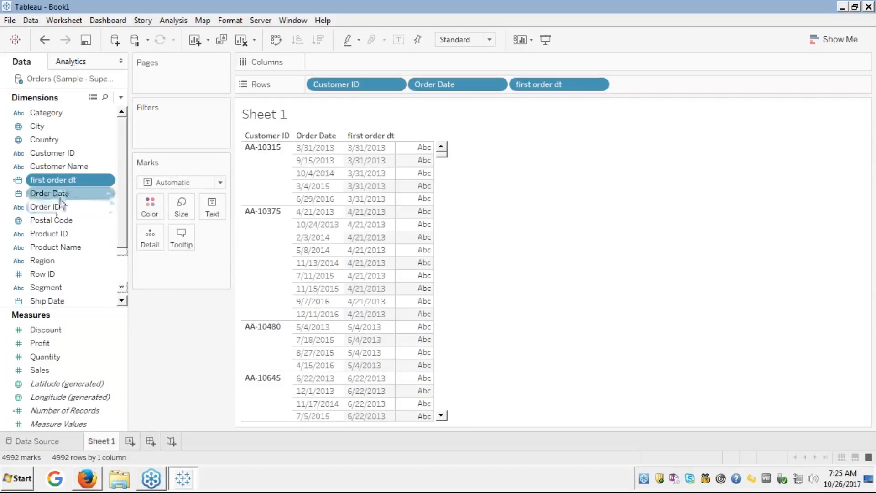
pyautogui.rightClick(69, 179)
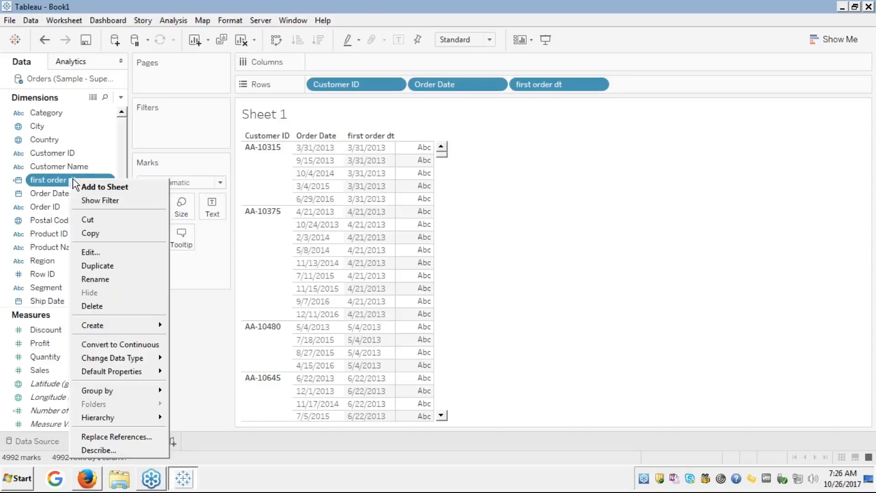
pyautogui.click(92, 253)
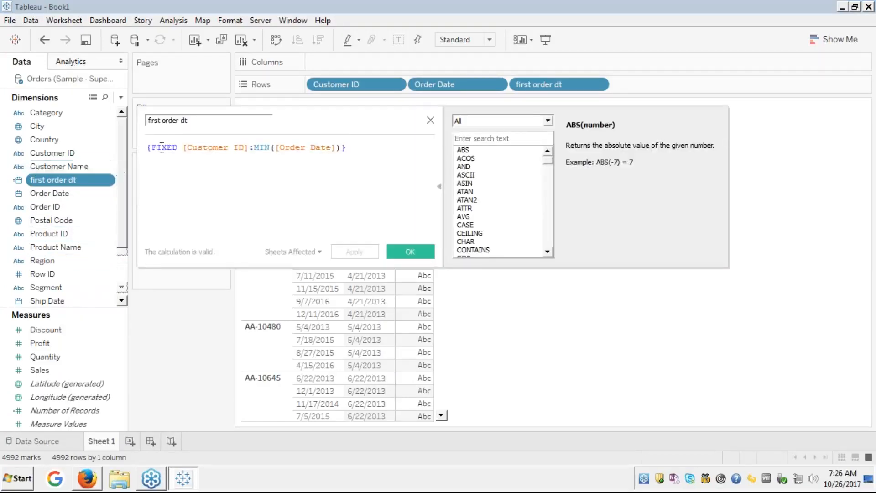
pyautogui.doubleClick(154, 121)
pyautogui.write('S')
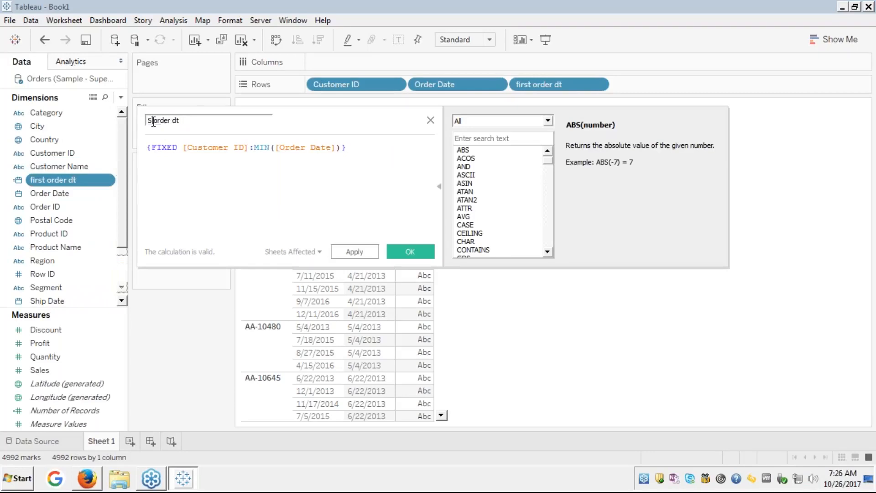
pyautogui.write('e')
pyautogui.click(430, 121)
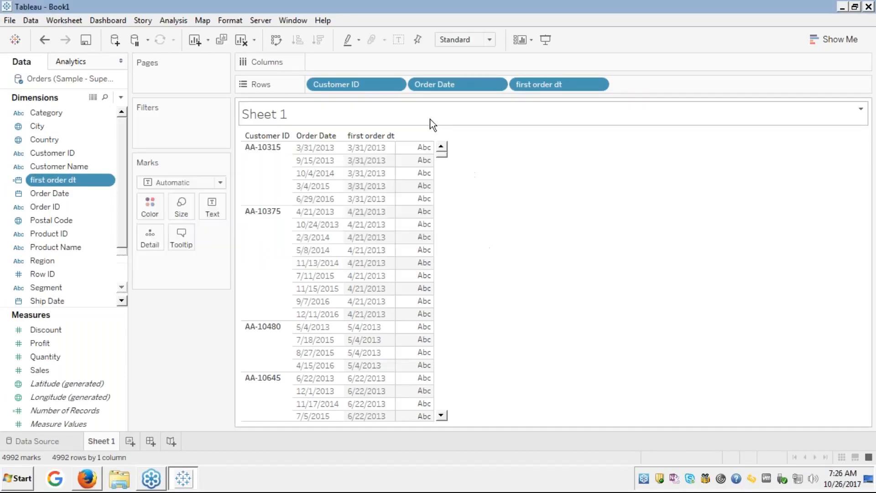
# Create a new calculated field based on first order dt and name it "second order dt"
pyautogui.rightClick(71, 178)
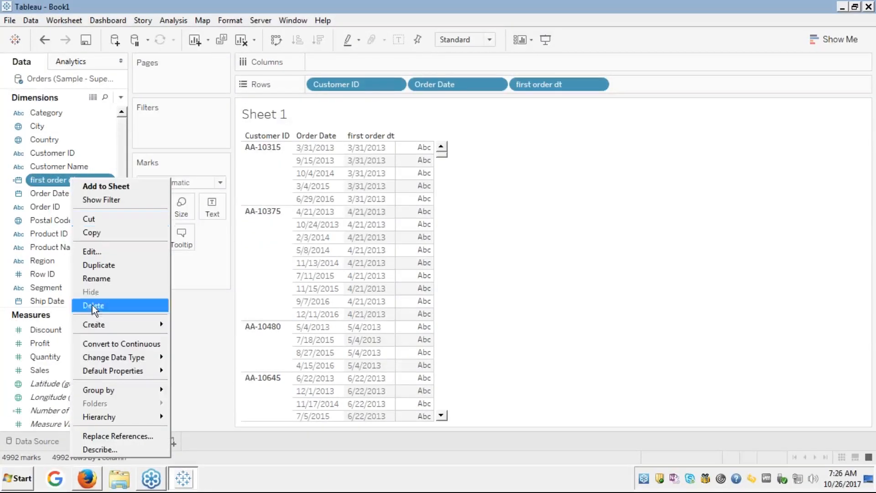
pyautogui.moveTo(91, 323)
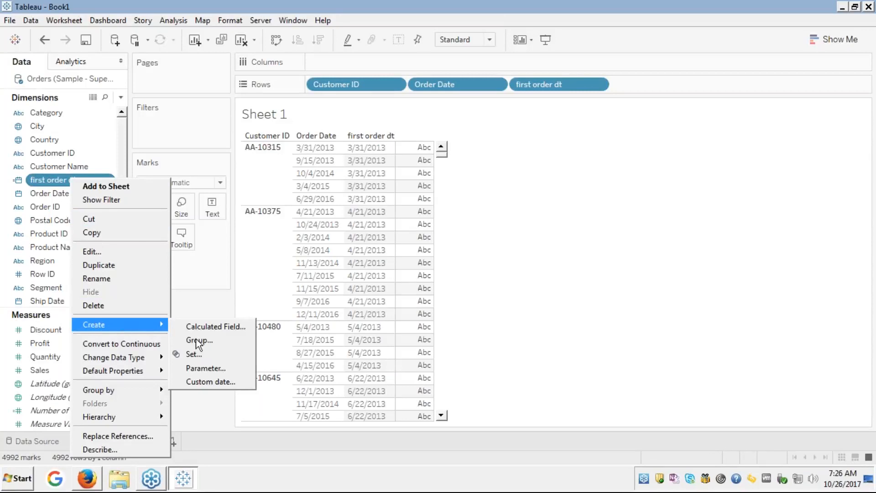
pyautogui.click(205, 325)
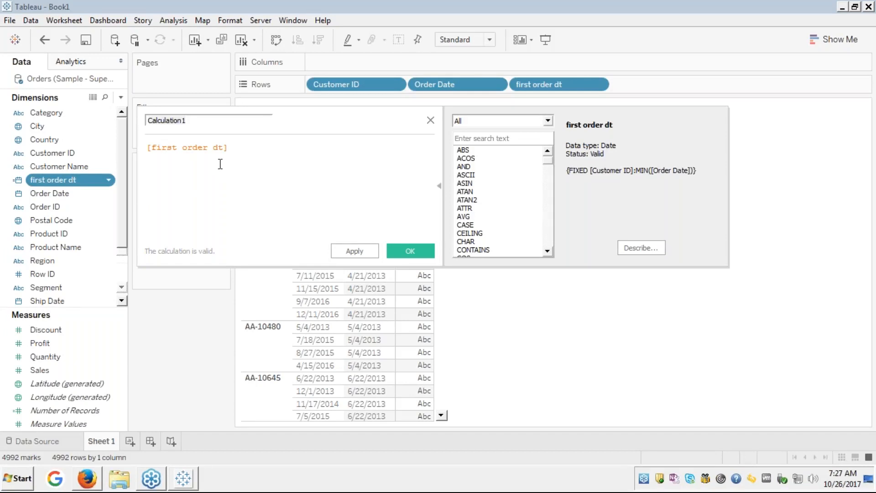
pyautogui.click(194, 120)
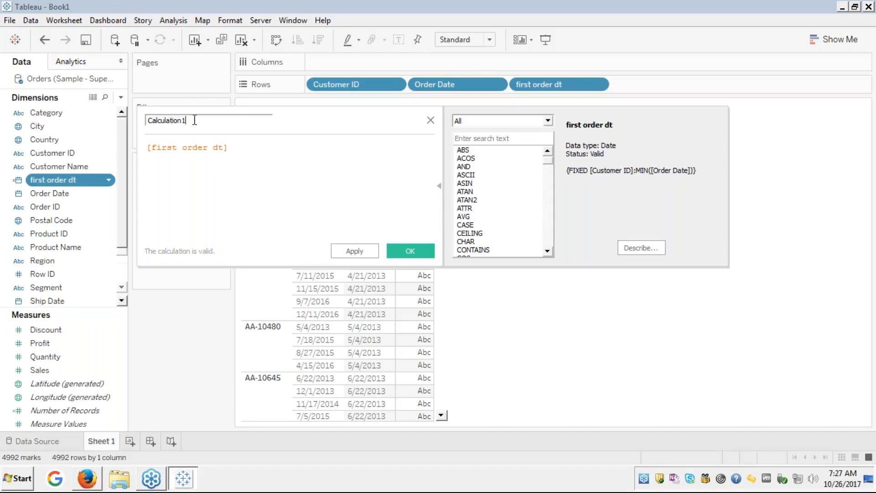
pyautogui.press('BackSpace')
pyautogui.press('BackSpace')
pyautogui.press('BackSpace')
pyautogui.press('BackSpace')
pyautogui.press('BackSpace')
pyautogui.press('BackSpace')
pyautogui.press('BackSpace')
pyautogui.press('BackSpace')
pyautogui.press('BackSpace')
pyautogui.press('BackSpace')
pyautogui.press('BackSpace')
pyautogui.press('BackSpace')
pyautogui.write('second order dt')
# Begin the second order dt formula with the opened condition if ([Order Date]>[first order dt]
pyautogui.press('Tab')
pyautogui.press('Left')
pyautogui.write('if ')
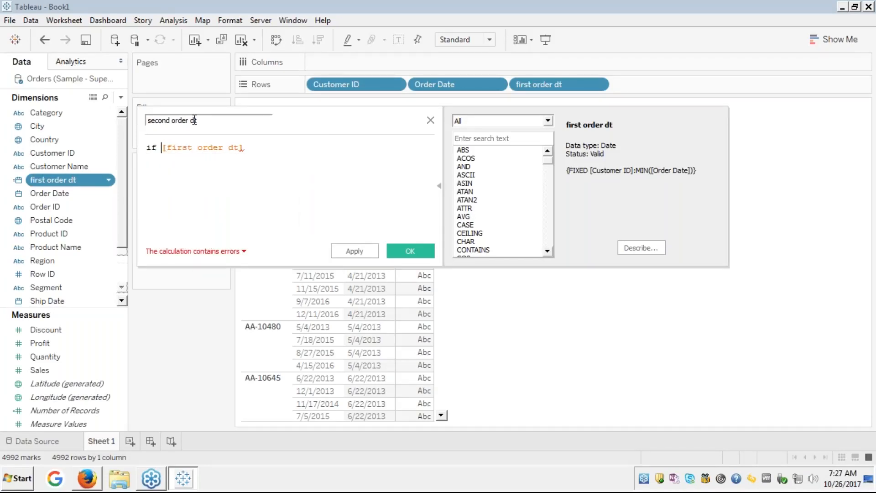
pyautogui.write('ord')
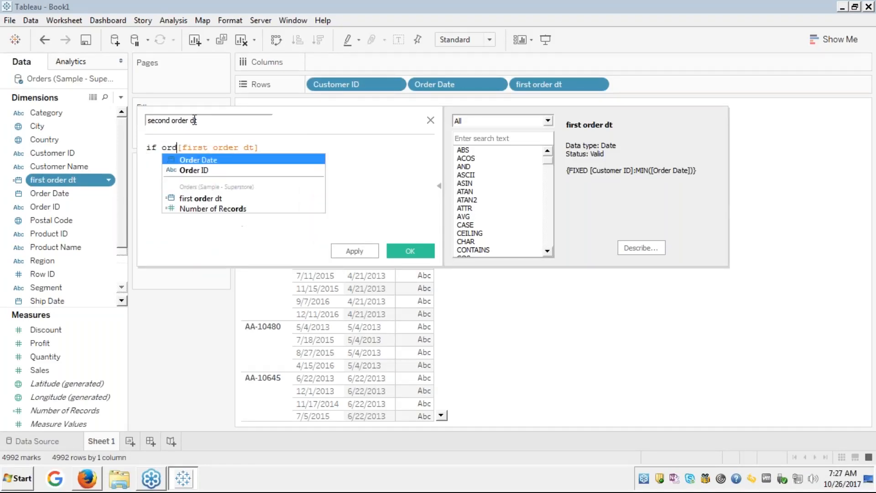
pyautogui.press('Return')
pyautogui.write('>')
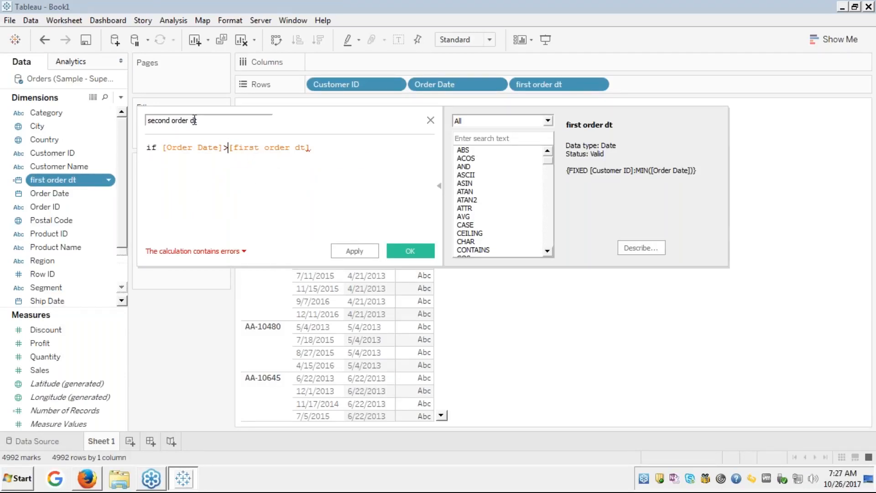
pyautogui.press('Right')
pyautogui.press('Right')
pyautogui.press('Right')
pyautogui.press('Right')
pyautogui.press('Right')
pyautogui.press('Right')
pyautogui.press('Right')
pyautogui.press('Right')
pyautogui.press('Right')
pyautogui.press('Right')
pyautogui.press('Right')
pyautogui.press('Right')
pyautogui.press('Right')
pyautogui.press('Right')
pyautogui.press('Right')
pyautogui.click(163, 147)
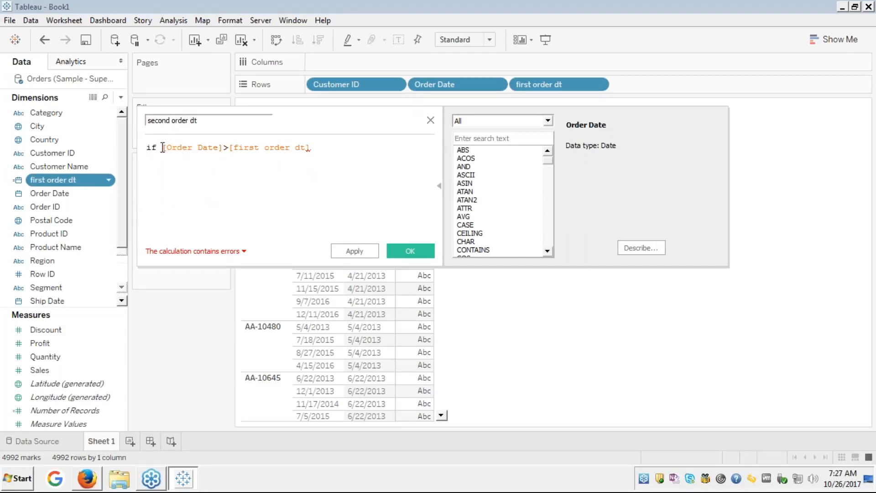
pyautogui.write('(')
# Complete the IF statement after the condition with then [Order Date] END
pyautogui.click(330, 145)
pyautogui.write('then')
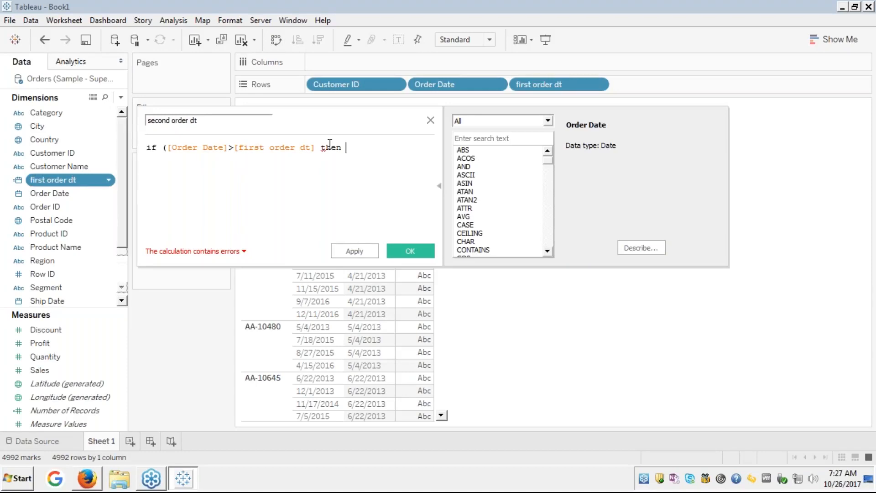
pyautogui.write(' order')
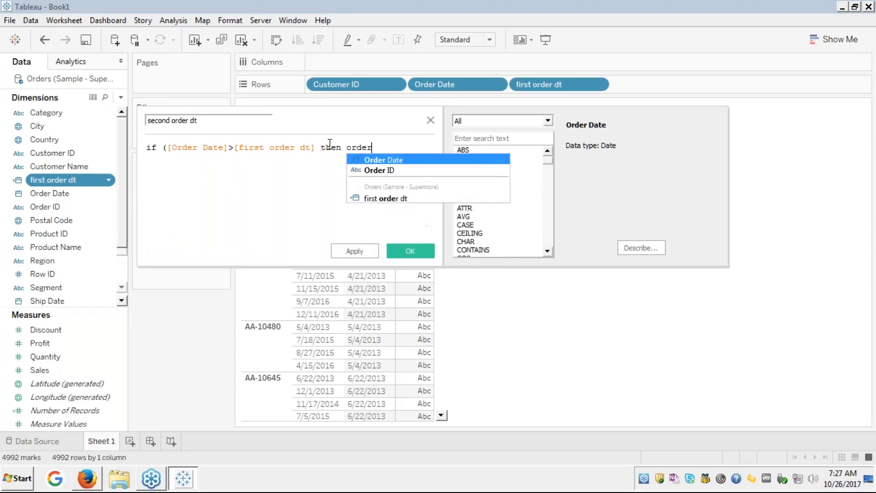
pyautogui.write('dt')
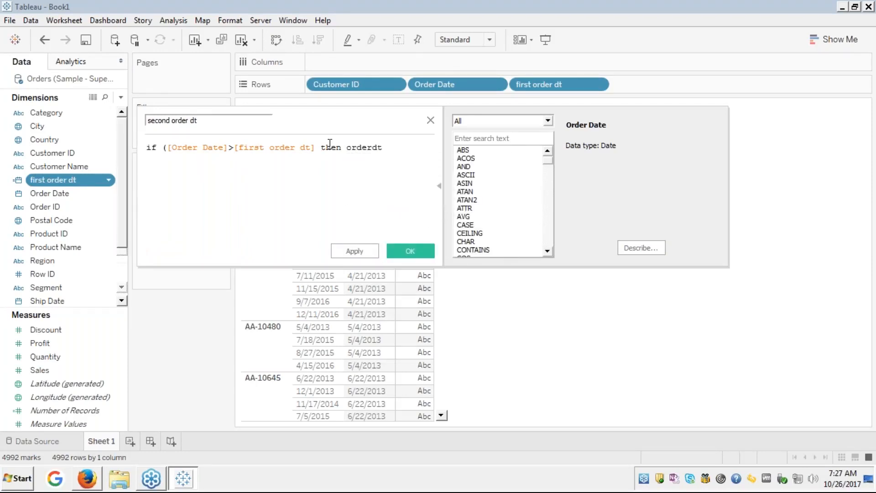
pyautogui.press('BackSpace')
pyautogui.press('BackSpace')
pyautogui.press('BackSpace')
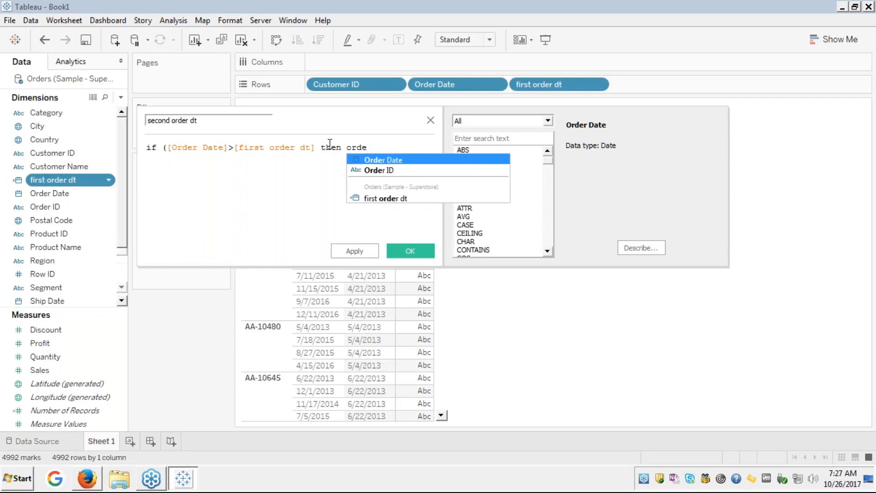
pyautogui.press('Return')
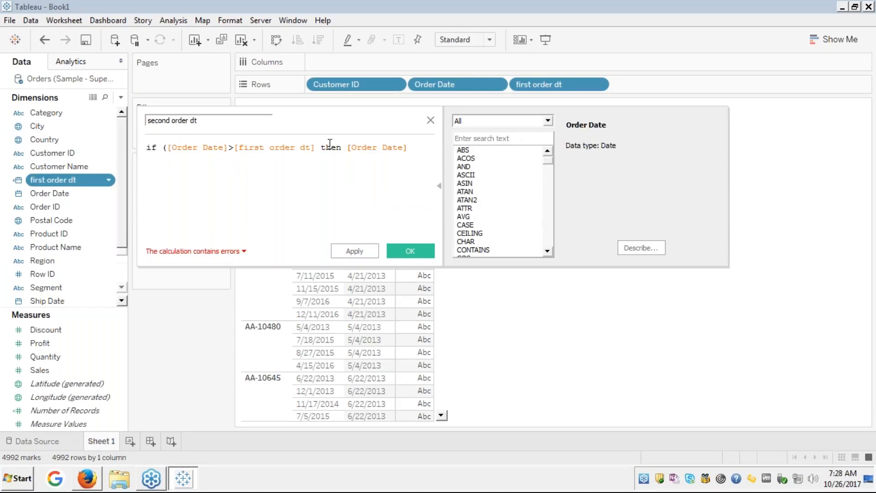
pyautogui.write('en')
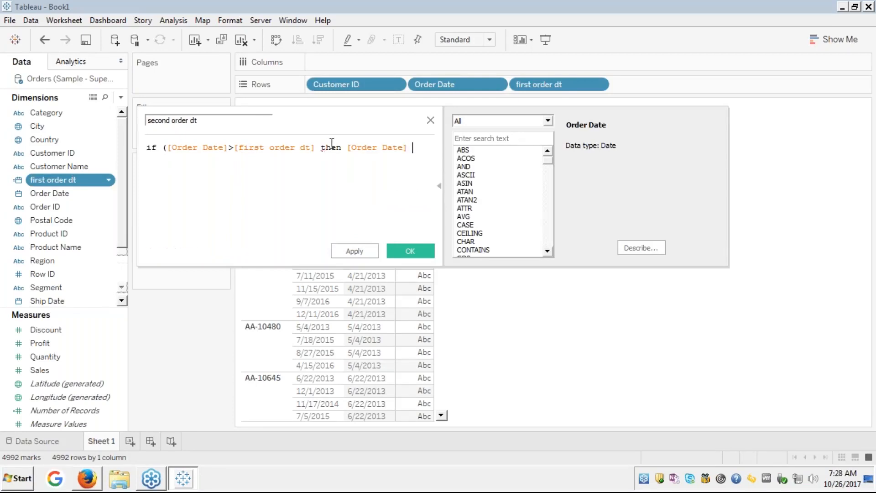
pyautogui.write('d')
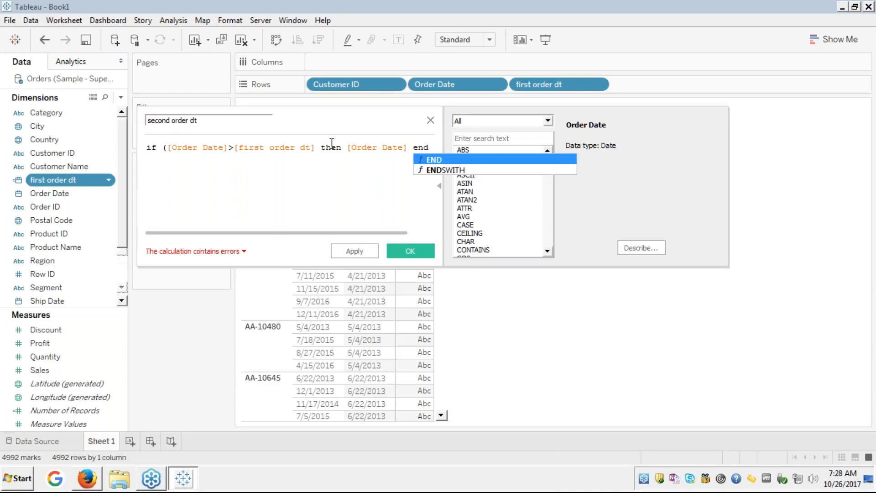
pyautogui.write(')')
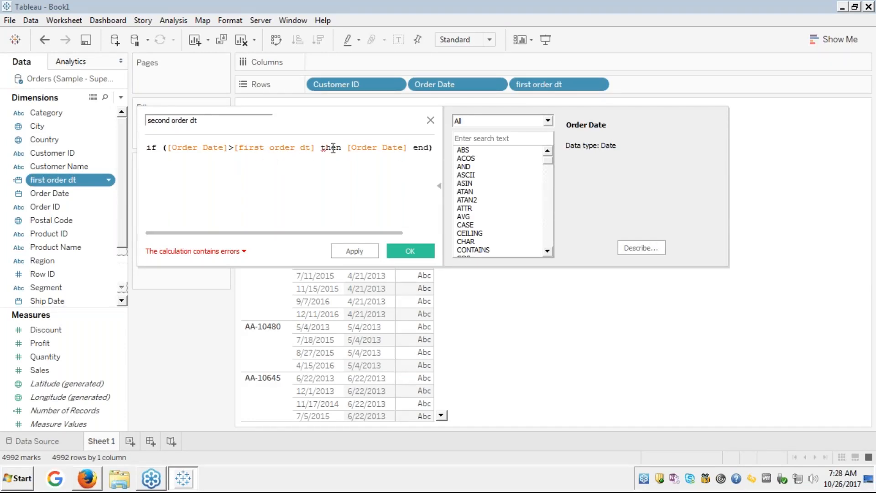
pyautogui.press('BackSpace')
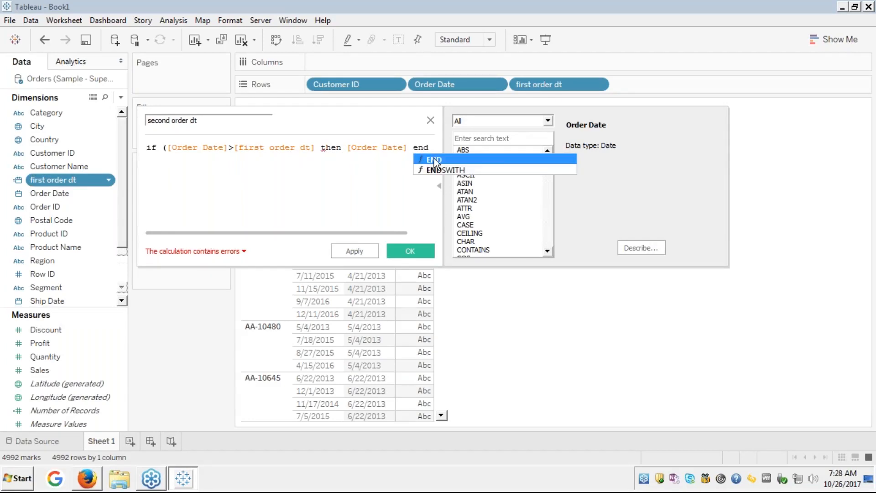
pyautogui.click(434, 159)
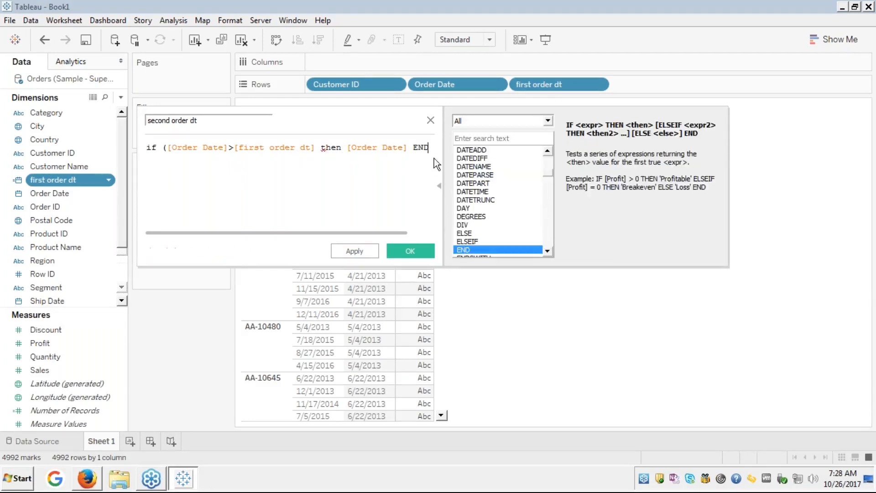
# Add the closing parenthesis after [first order dt] and save the second order dt calculation
pyautogui.click(166, 149)
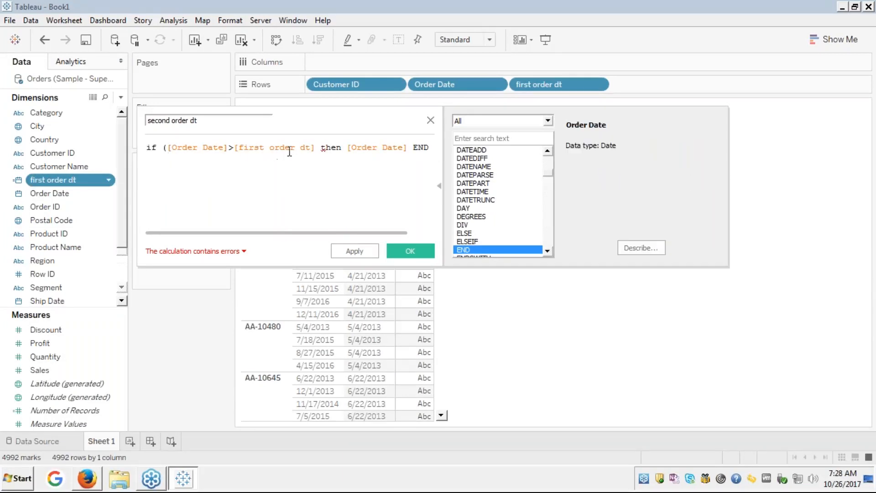
pyautogui.click(316, 147)
pyautogui.write(')')
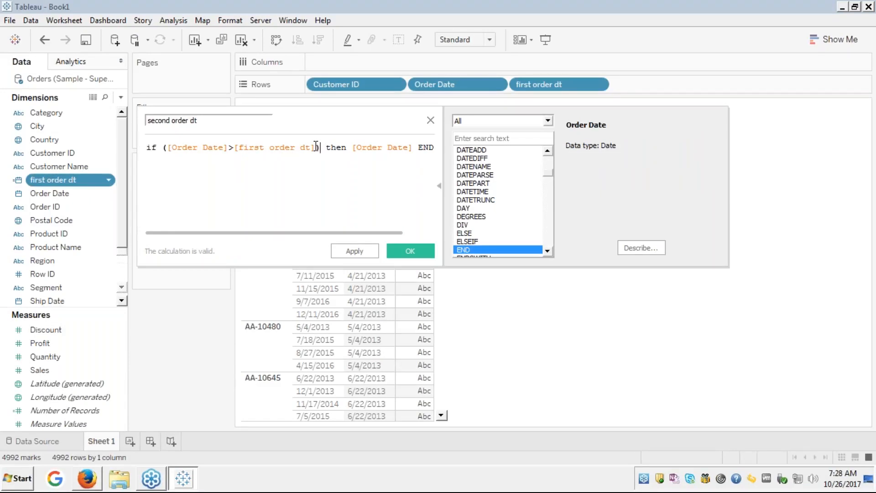
pyautogui.click(268, 184)
pyautogui.click(414, 249)
# Add second order dt to the rows after first order dt and display it as a discrete exact date
pyautogui.click(53, 343)
pyautogui.click(59, 288)
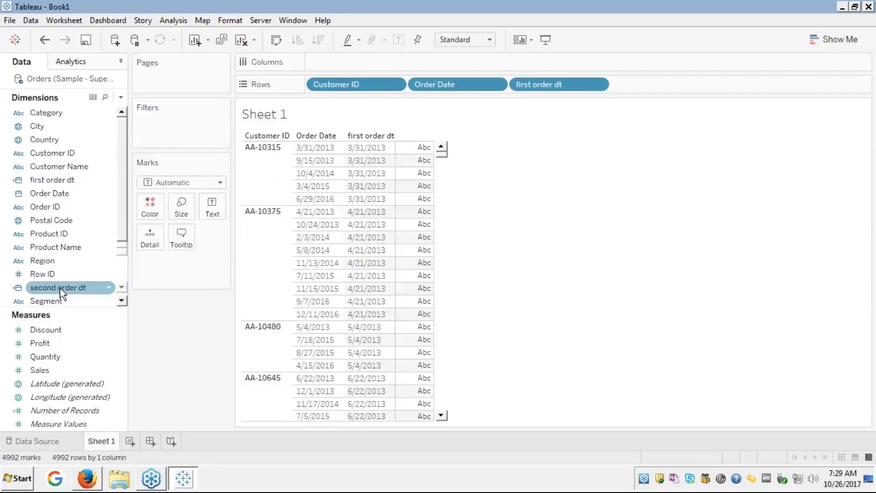
pyautogui.moveTo(59, 288)
pyautogui.mouseDown()
pyautogui.moveTo(347, 191)
pyautogui.moveTo(450, 173)
pyautogui.moveTo(591, 113)
pyautogui.moveTo(638, 81)
pyautogui.mouseUp()
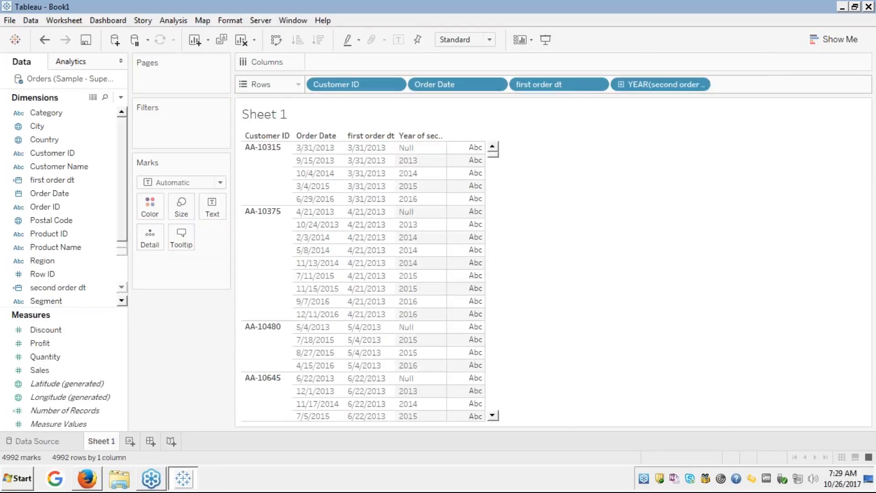
pyautogui.rightClick(638, 84)
pyautogui.moveTo(664, 327)
pyautogui.click(664, 300)
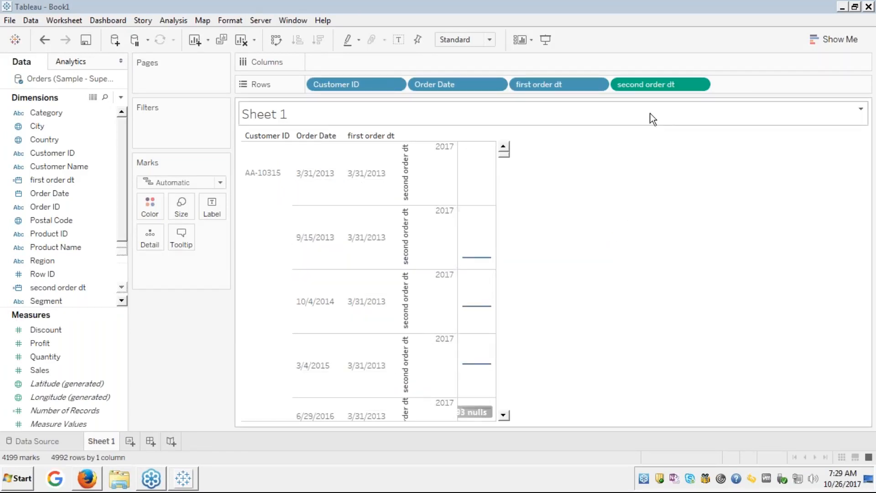
pyautogui.rightClick(648, 81)
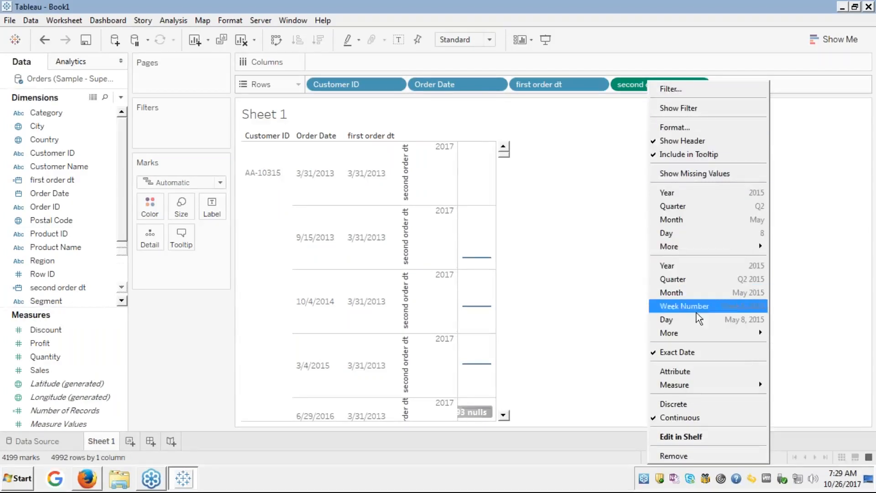
pyautogui.click(673, 404)
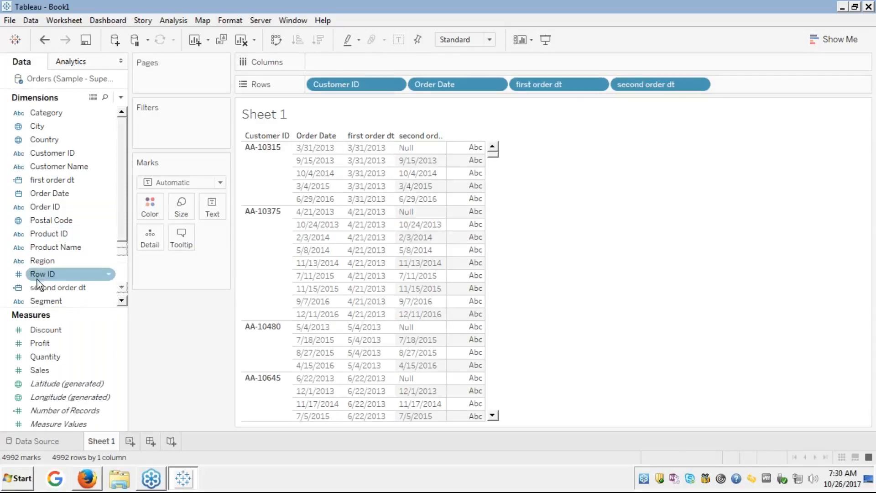
pyautogui.rightClick(63, 289)
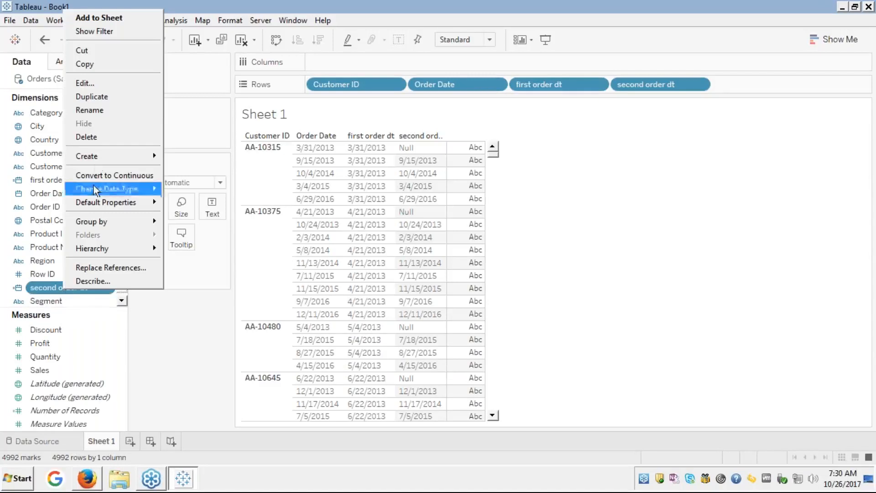
pyautogui.click(84, 97)
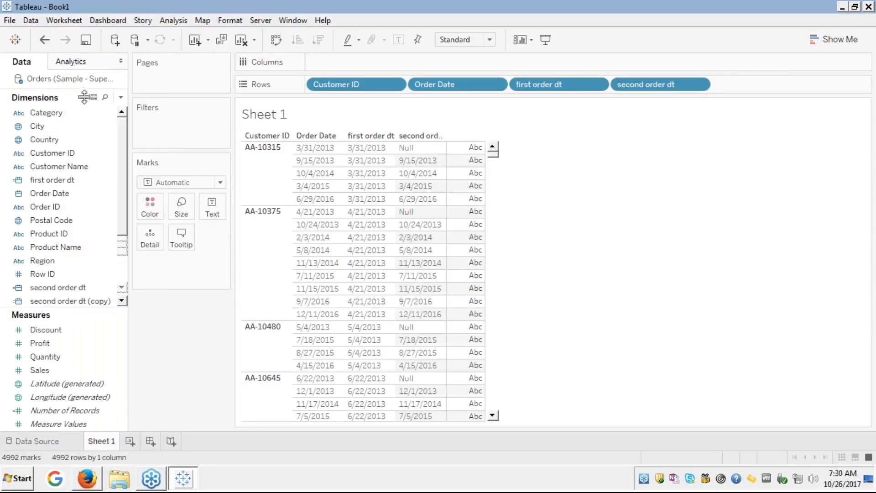
pyautogui.hotkey('ctrl', 'z')
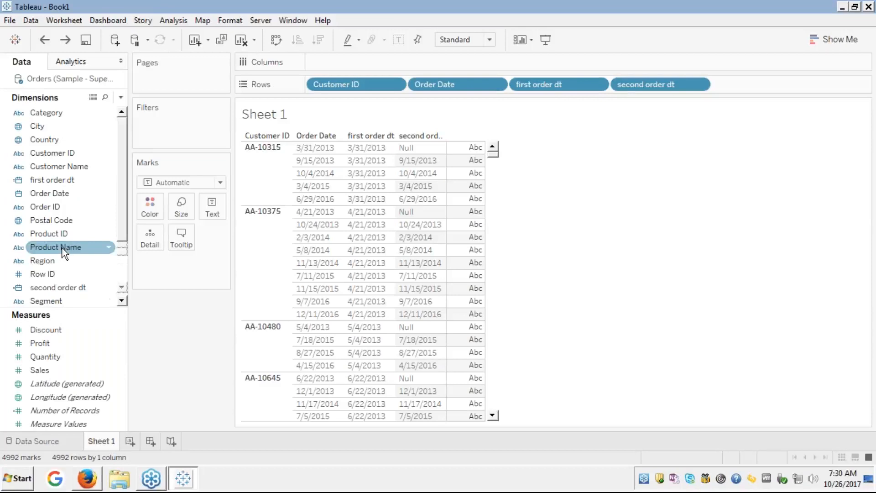
# Edit second order dt, placing {FIXED [Customer ID]: at the start of its formula and a closing brace after END
pyautogui.rightClick(53, 286)
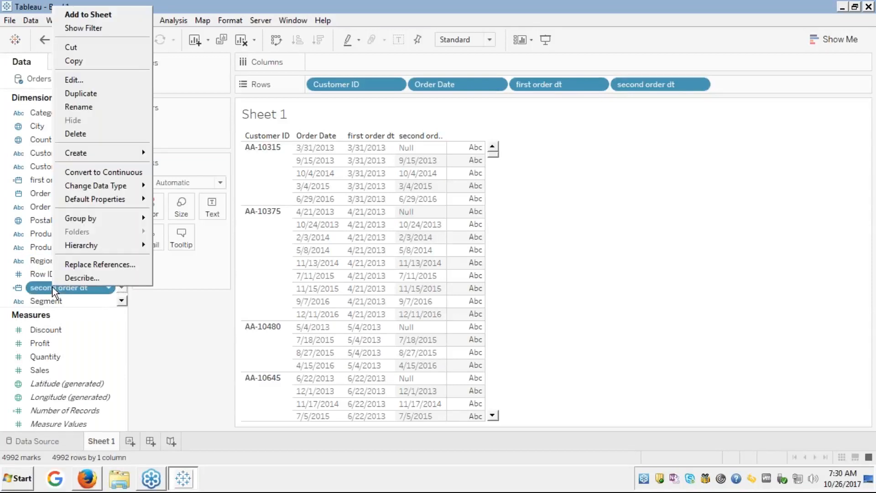
pyautogui.click(73, 81)
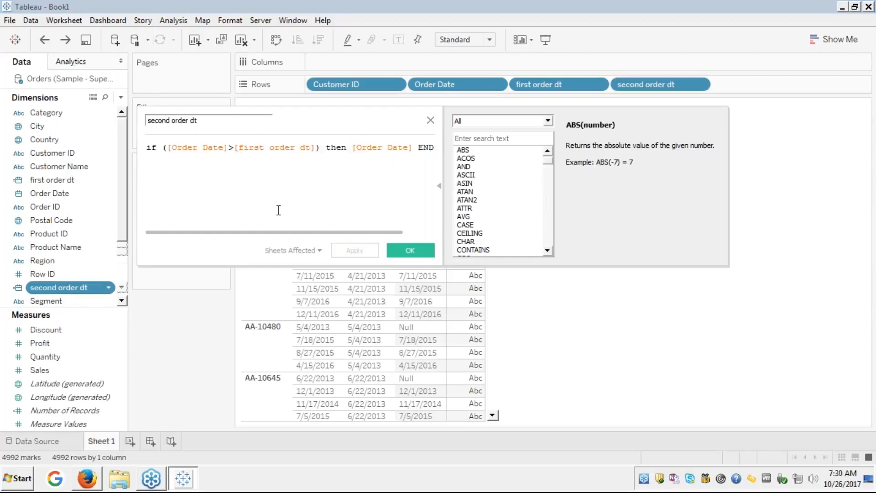
pyautogui.click(146, 148)
pyautogui.write('{')
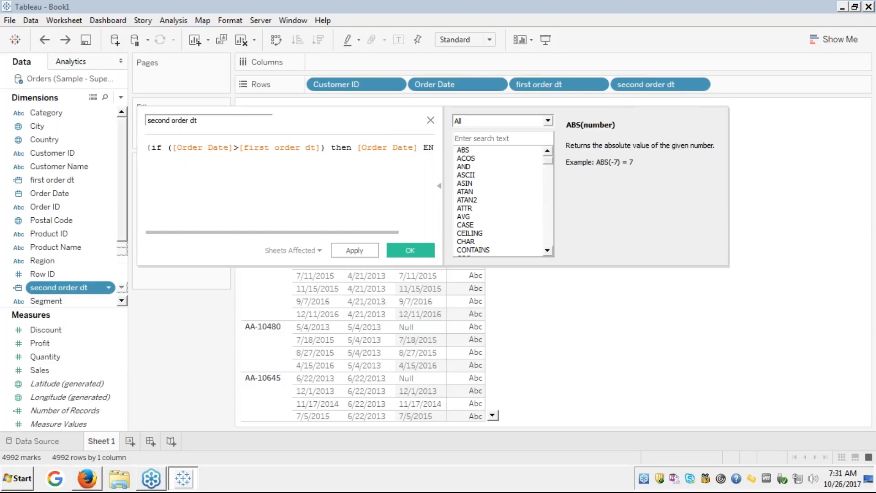
pyautogui.write('fix')
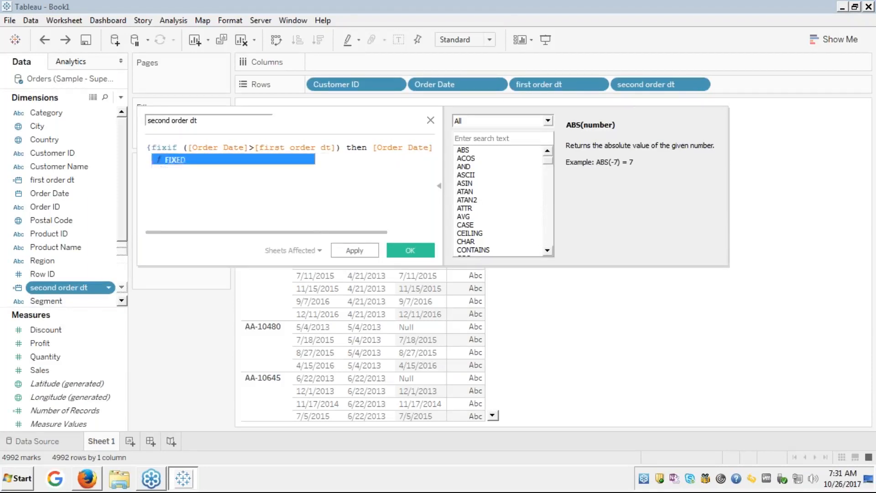
pyautogui.press('Return')
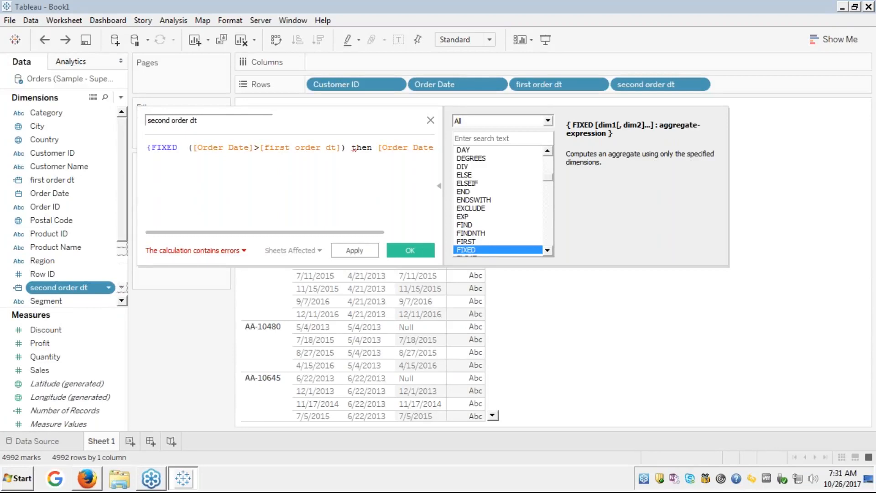
pyautogui.hotkey('ctrl', 'space')
pyautogui.write('cus')
pyautogui.press('Return')
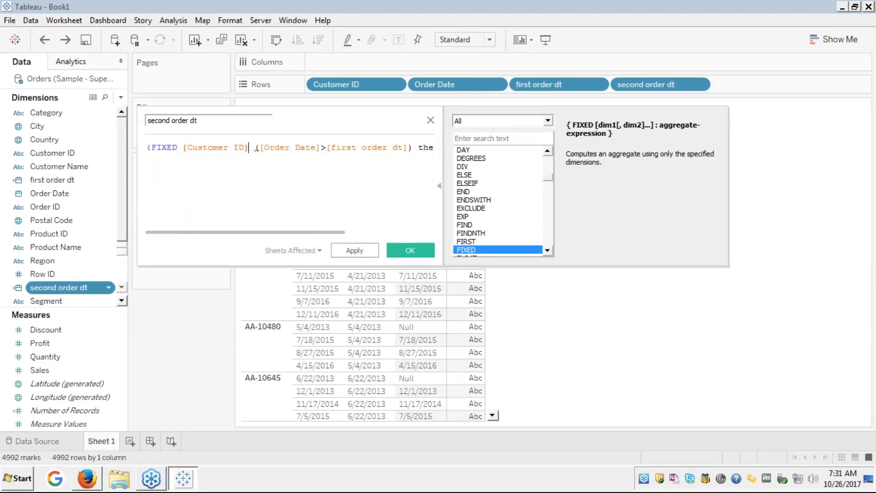
pyautogui.write(':')
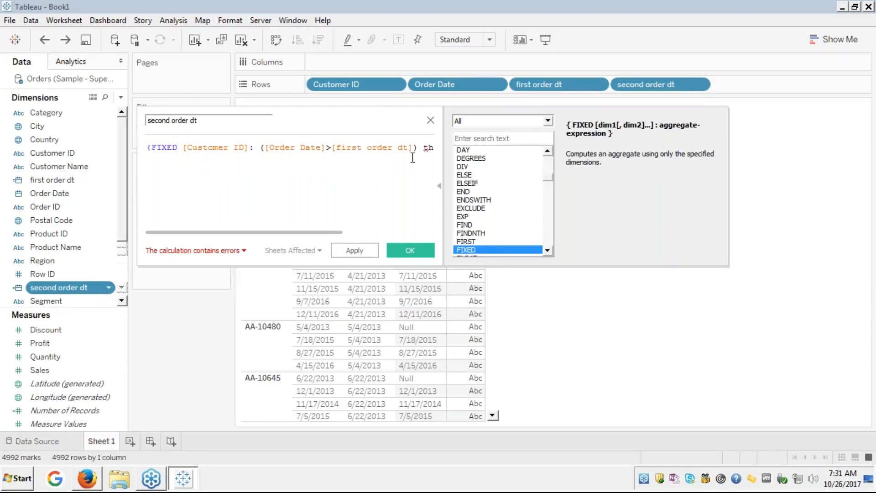
pyautogui.hscroll(3, 412, 163)
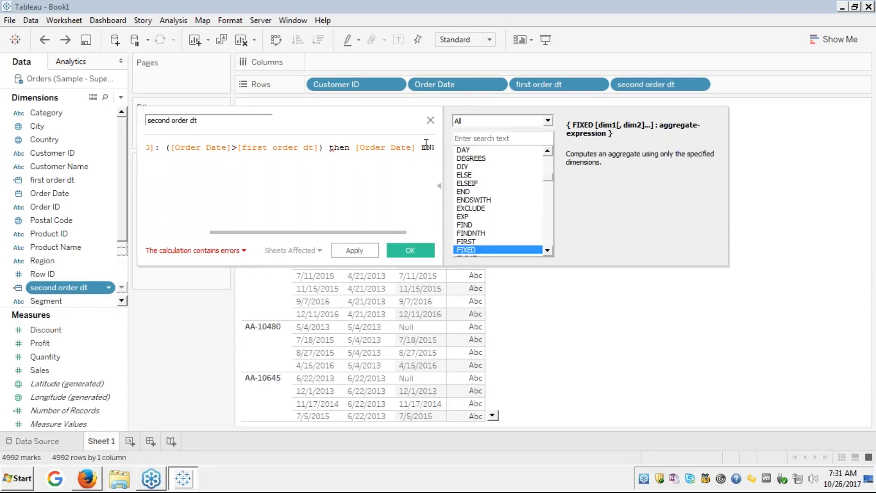
pyautogui.write('D')
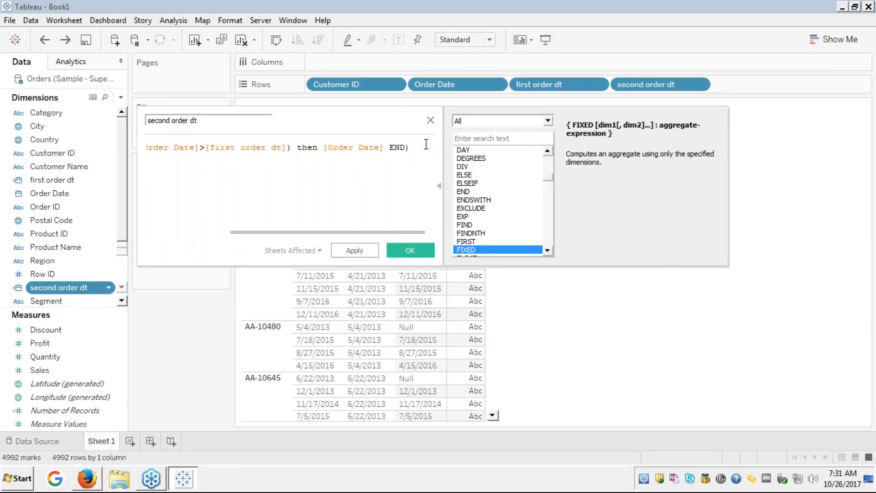
# Insert the IF function right after {FIXED [Customer ID]: and before the date comparison in the second order dt formula
pyautogui.press('Left')
pyautogui.press('Left')
pyautogui.press('Left')
pyautogui.press('Left')
pyautogui.press('Left')
pyautogui.press('Left')
pyautogui.press('Left')
pyautogui.press('Left')
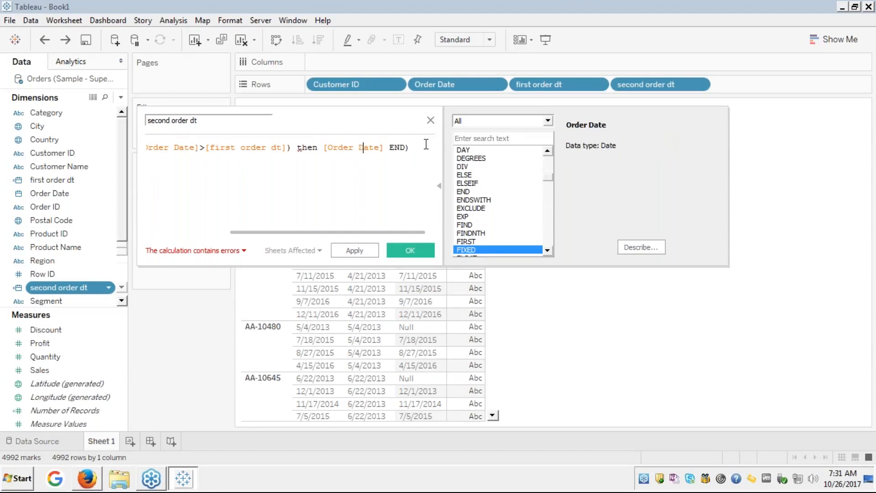
pyautogui.press('Left')
pyautogui.press('Left')
pyautogui.press('Left')
pyautogui.press('Left')
pyautogui.press('Left')
pyautogui.press('Left')
pyautogui.press('Left')
pyautogui.press('Left')
pyautogui.press('Left')
pyautogui.press('Left')
pyautogui.press('Left')
pyautogui.press('Left')
pyautogui.press('Left')
pyautogui.press('Left')
pyautogui.press('Left')
pyautogui.press('Left')
pyautogui.press('Left')
pyautogui.press('Left')
pyautogui.press('Left')
pyautogui.press('Left')
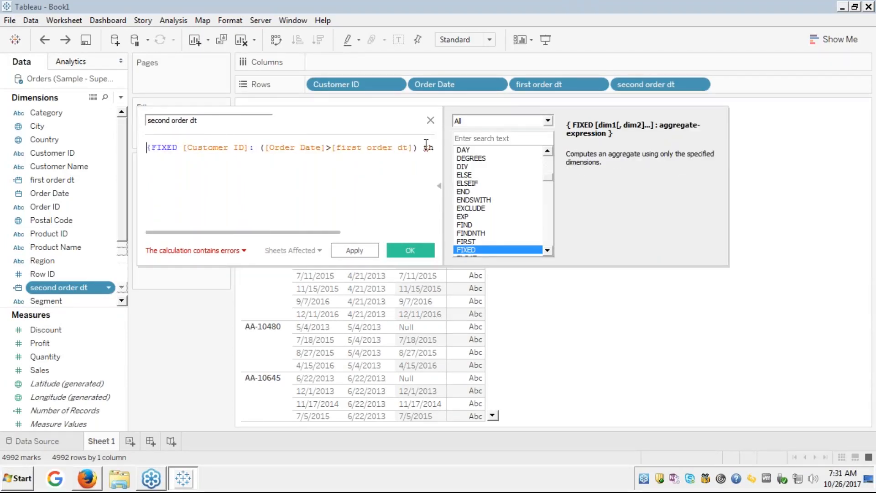
pyautogui.press('Right')
pyautogui.press('Right')
pyautogui.press('Right')
pyautogui.press('Right')
pyautogui.press('Right')
pyautogui.press('Right')
pyautogui.press('Right')
pyautogui.press('Right')
pyautogui.press('Right')
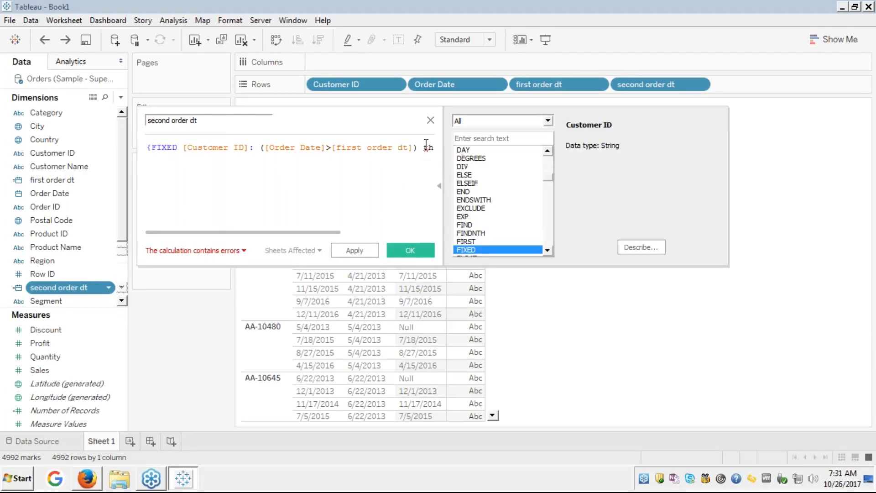
pyautogui.write('if')
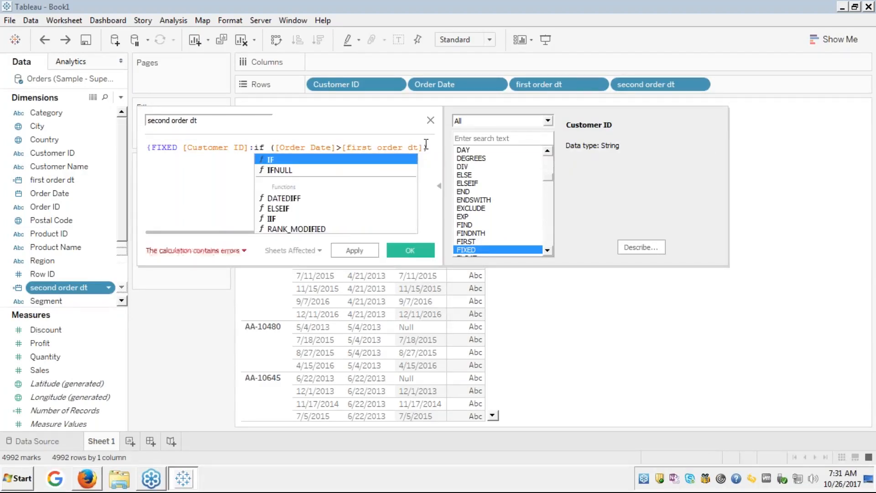
pyautogui.press('Return')
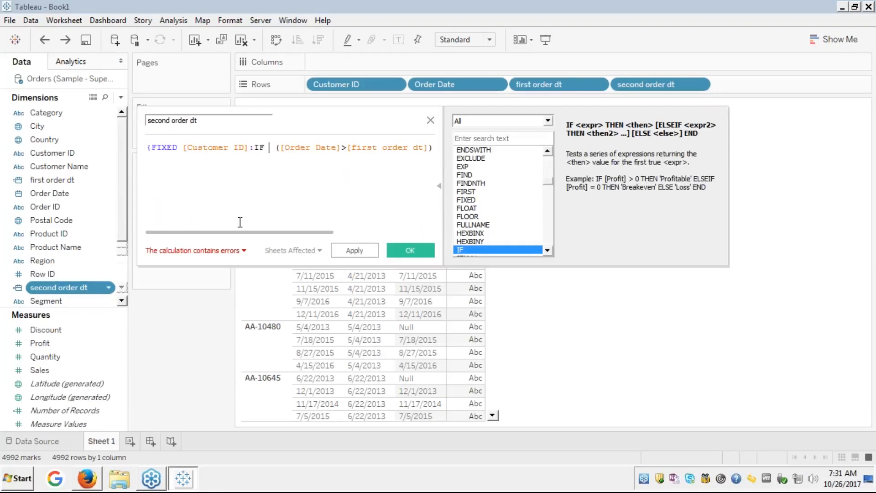
# Add an opening parenthesis before IF and remove the extra space between IF and the condition
pyautogui.click(253, 147)
pyautogui.write('(')
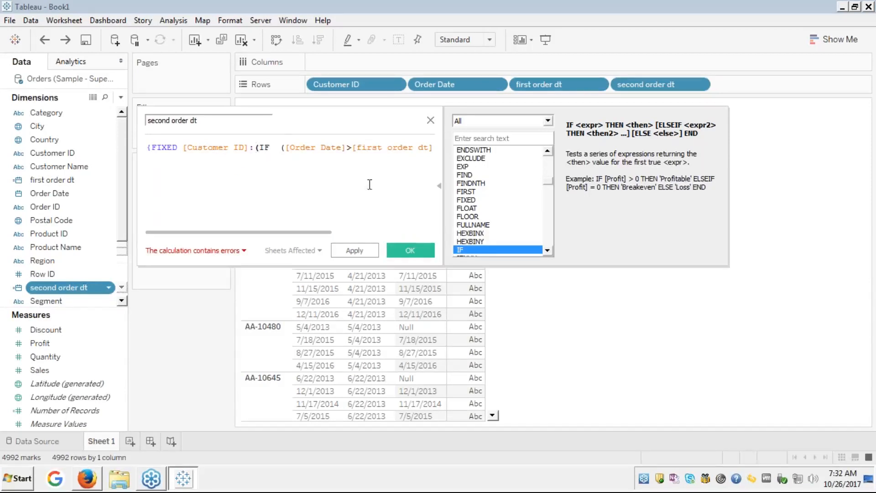
pyautogui.click(280, 151)
pyautogui.press('BackSpace')
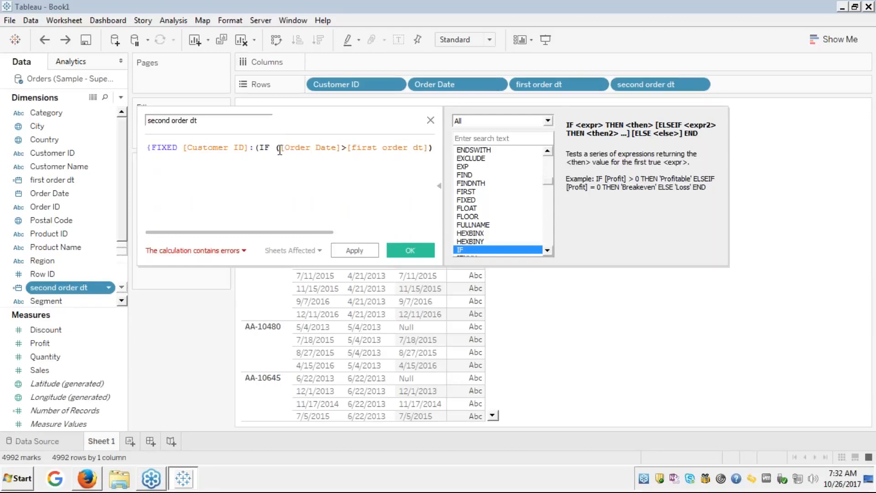
pyautogui.write('I')
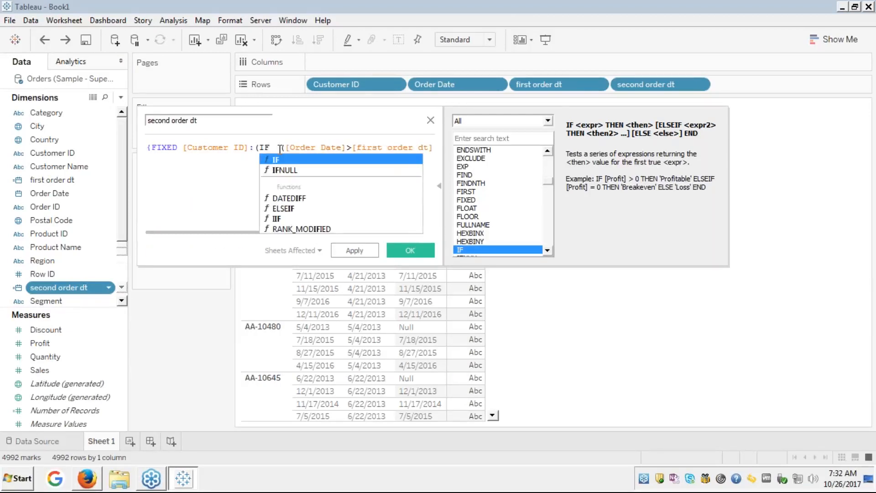
pyautogui.press('BackSpace')
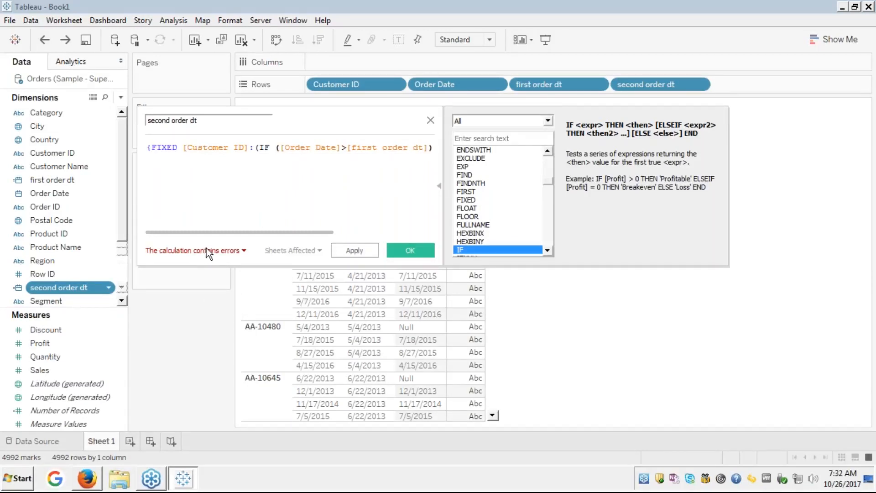
# Check the calculation error and add the closing brace } at the very end of the formula, after END)
pyautogui.click(236, 247)
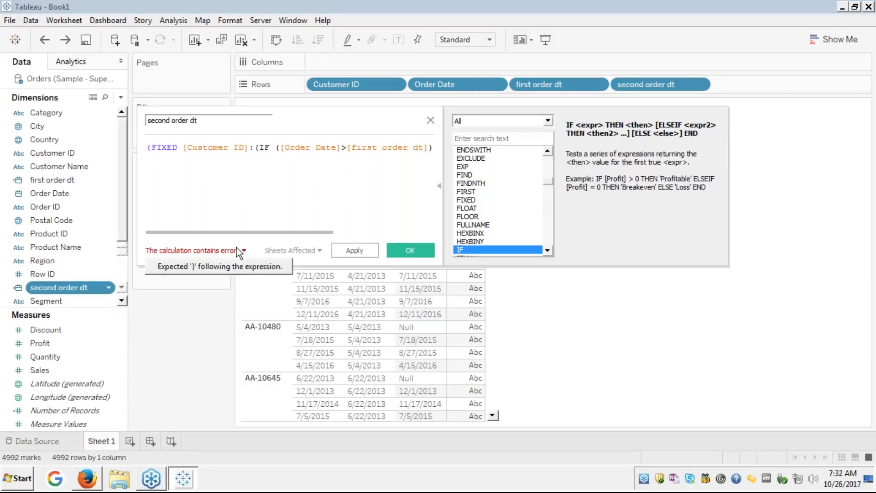
pyautogui.click(294, 146)
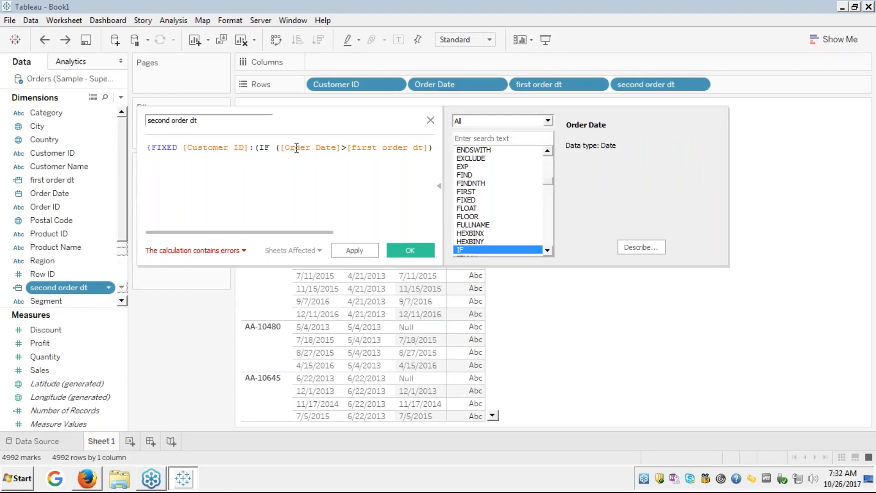
pyautogui.click(413, 147)
pyautogui.press('Right')
pyautogui.press('Right')
pyautogui.press('Right')
pyautogui.press('Right')
pyautogui.press('Right')
pyautogui.press('Right')
pyautogui.press('Right')
pyautogui.press('Right')
pyautogui.press('Right')
pyautogui.press('Right')
pyautogui.press('Right')
pyautogui.press('Right')
pyautogui.press('Right')
pyautogui.press('Right')
pyautogui.press('Right')
pyautogui.press('Right')
pyautogui.press('Right')
pyautogui.press('Right')
pyautogui.press('Right')
pyautogui.press('Right')
pyautogui.press('Right')
pyautogui.press('Right')
pyautogui.press('Right')
pyautogui.press('Right')
pyautogui.press('Right')
pyautogui.press('Right')
pyautogui.press('Right')
pyautogui.press('Right')
pyautogui.press('Right')
pyautogui.press('Right')
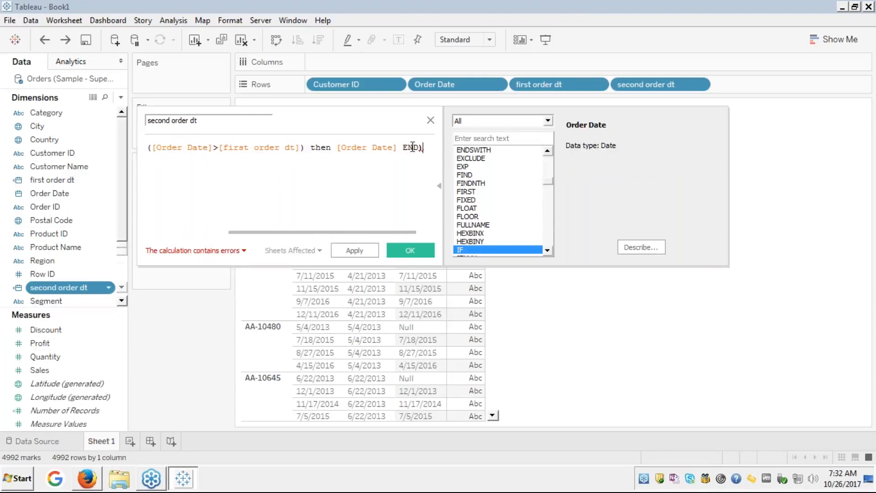
pyautogui.press('Left')
pyautogui.write(')')
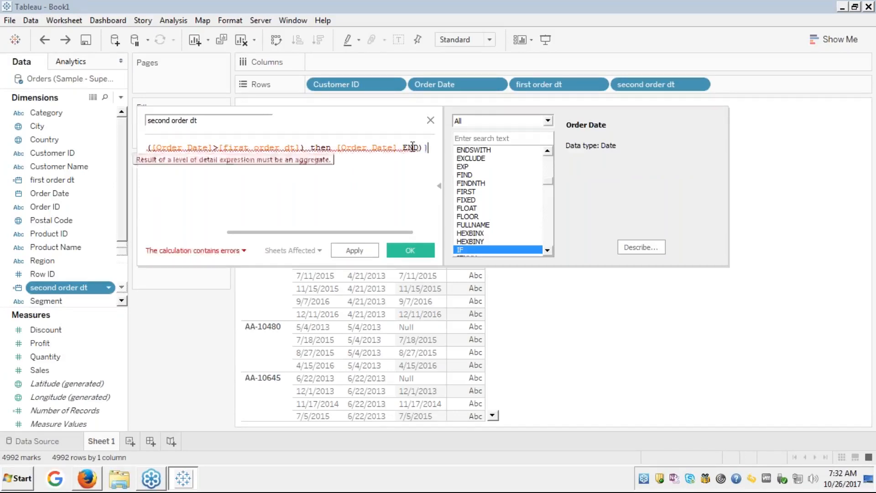
# Check the remaining error, wrap the parenthesised IF statement in the MIN function, and save the second order dt calculation
pyautogui.click(186, 249)
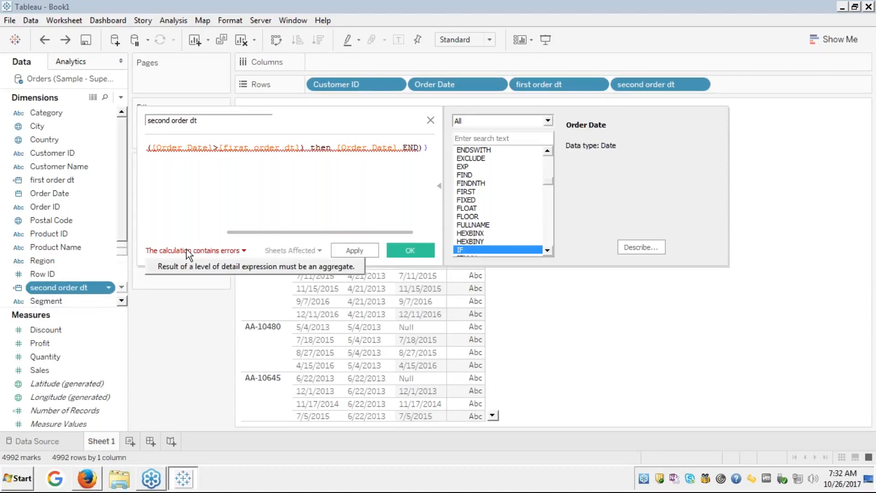
pyautogui.click(169, 231)
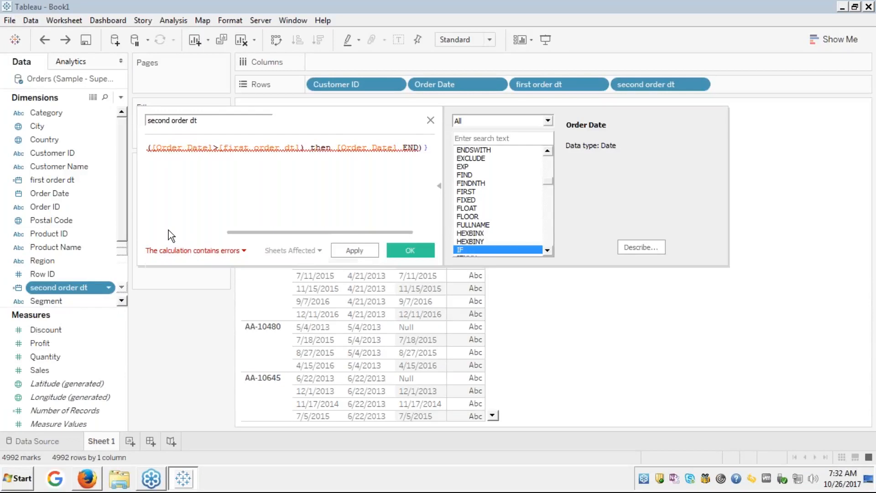
pyautogui.click(255, 150)
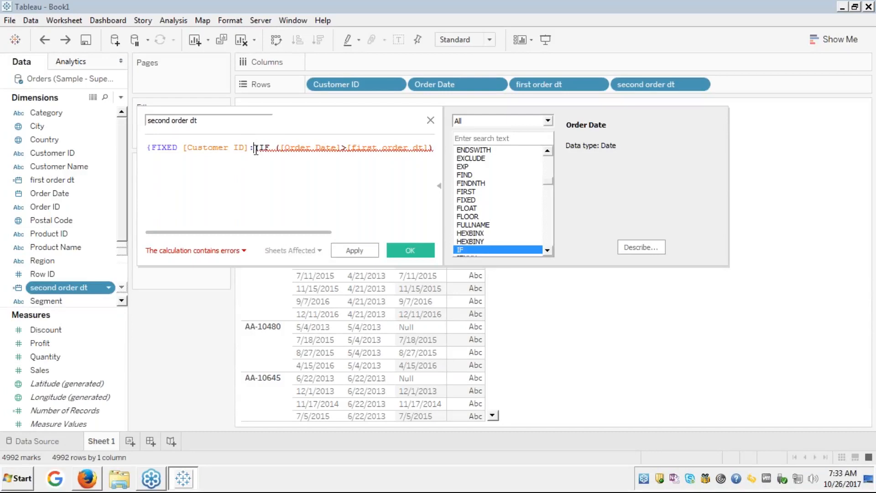
pyautogui.write('Mi')
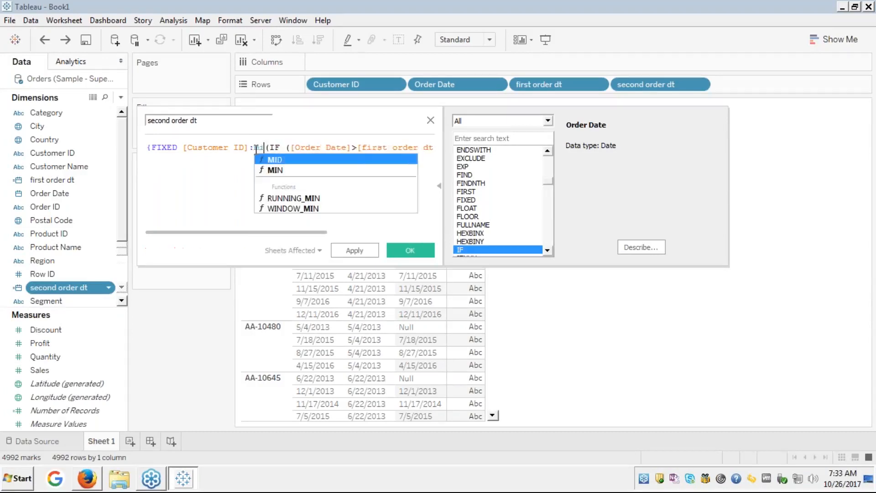
pyautogui.press('Down')
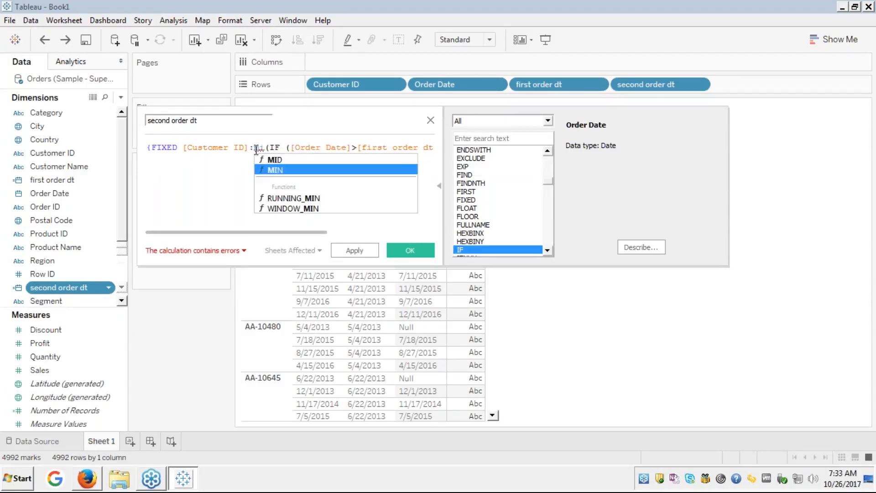
pyautogui.press('Return')
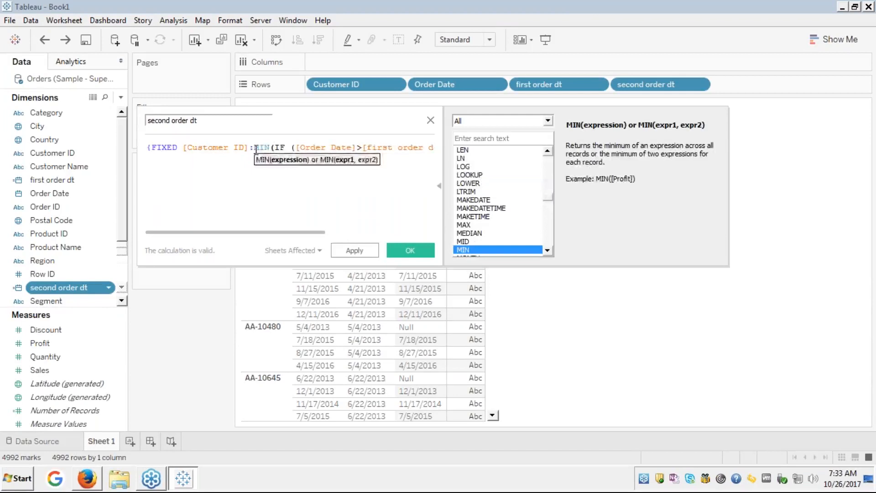
pyautogui.hotkey('ctrl', 'a')
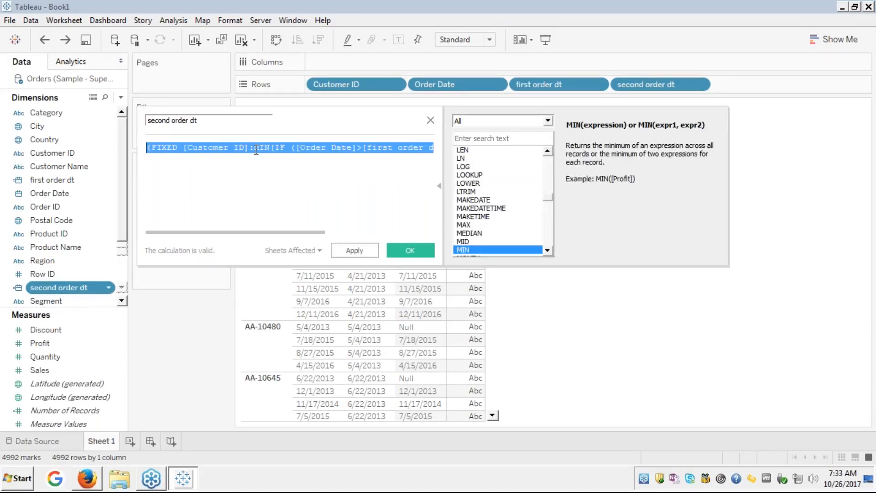
pyautogui.click(413, 250)
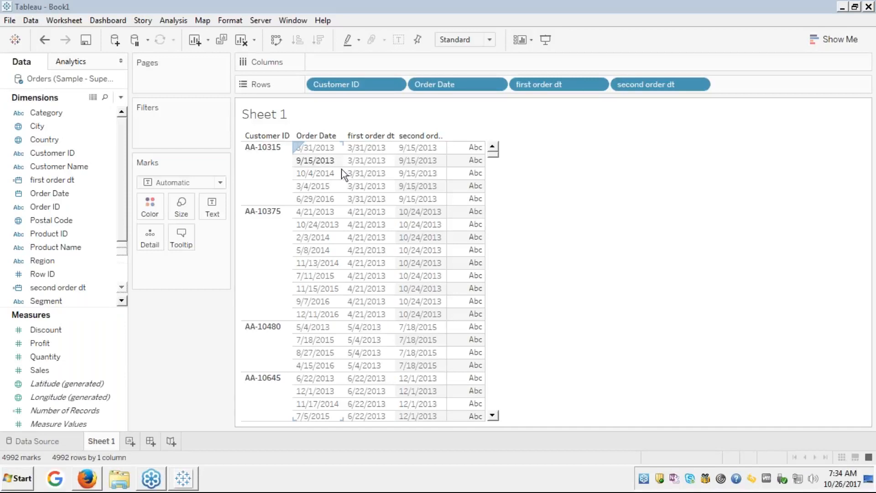
# Examine the first customer's order dates row by row and compare them with the second order dt value
pyautogui.click(323, 151)
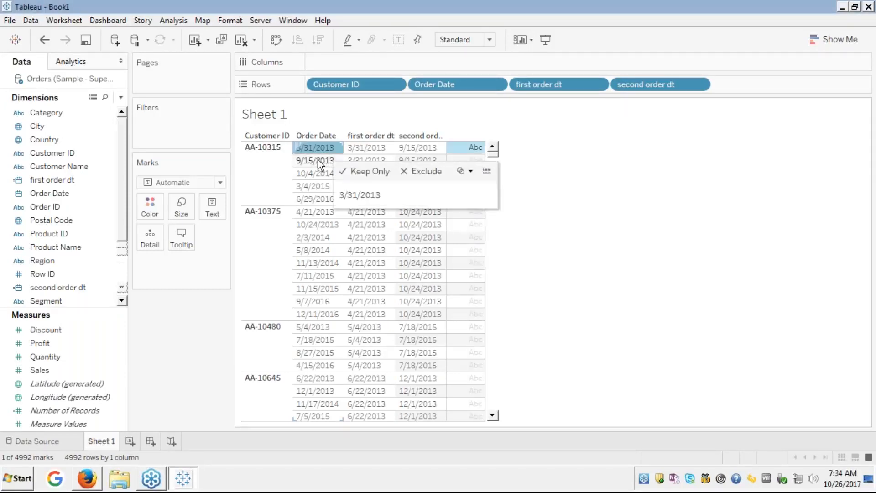
pyautogui.click(314, 160)
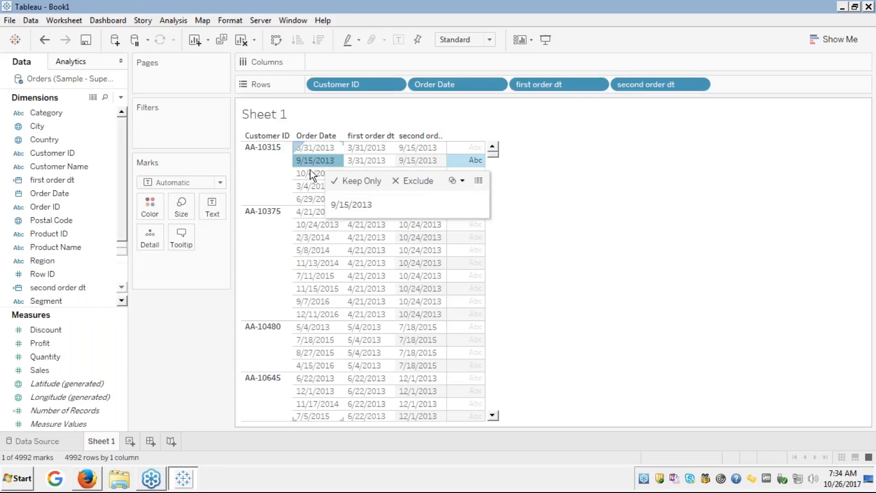
pyautogui.click(310, 172)
pyautogui.click(305, 187)
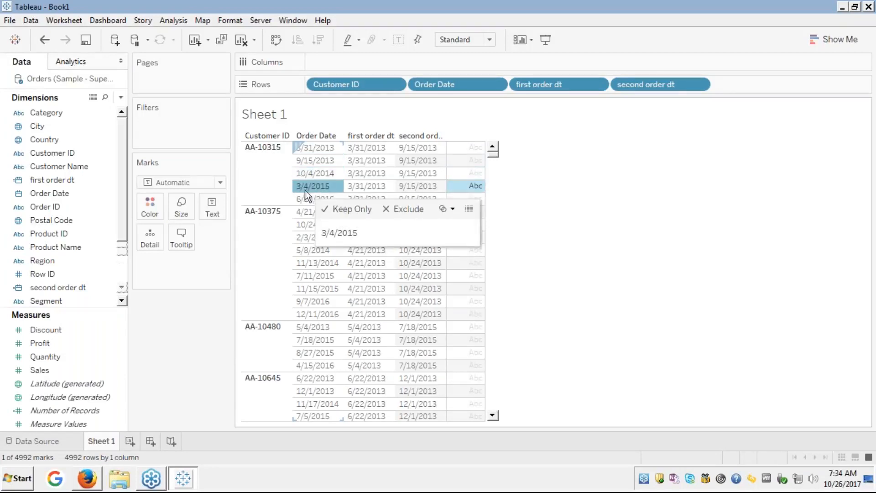
pyautogui.click(301, 198)
pyautogui.click(301, 161)
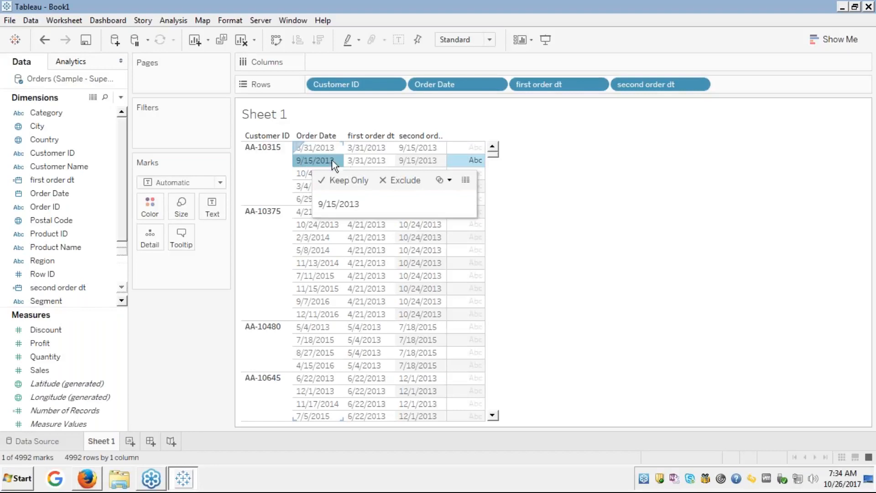
pyautogui.click(417, 160)
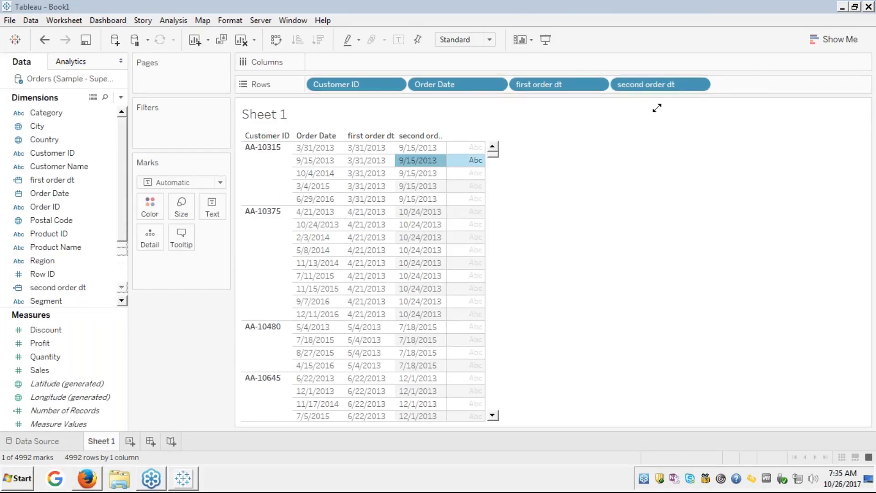
# Reopen the second order dt calculation to review its formula, and close the editor without changes
pyautogui.click(17, 288)
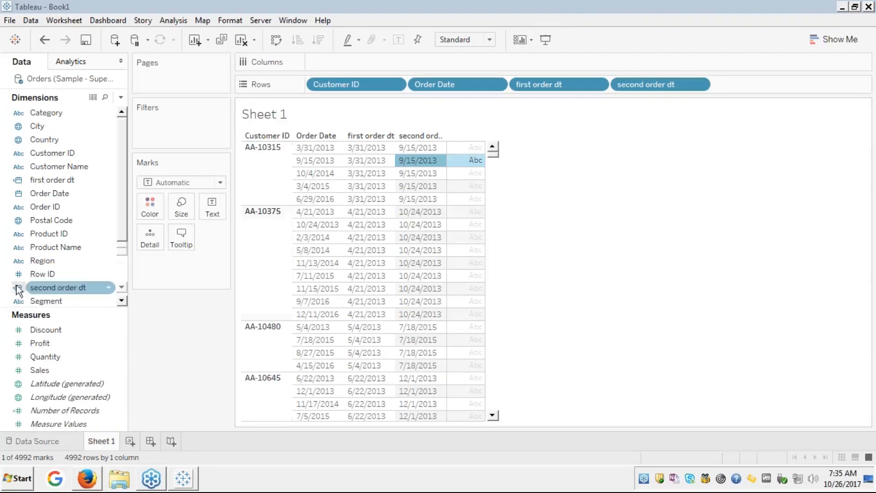
pyautogui.rightClick(55, 291)
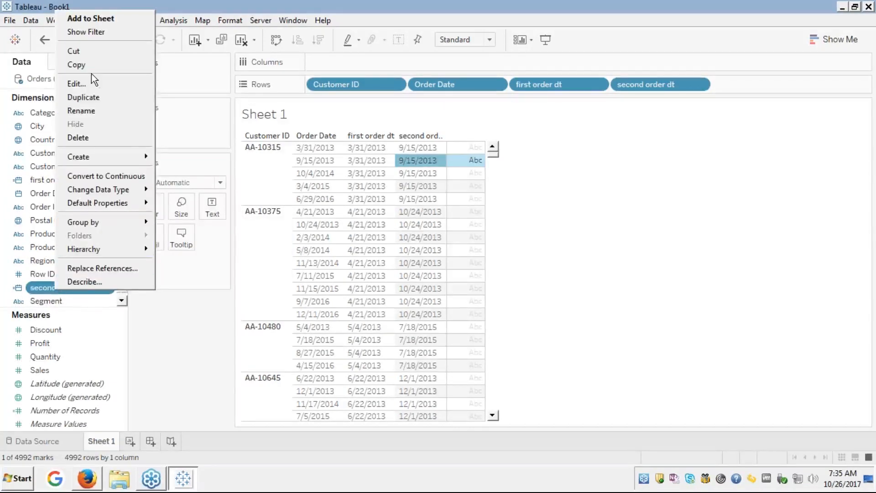
pyautogui.click(84, 82)
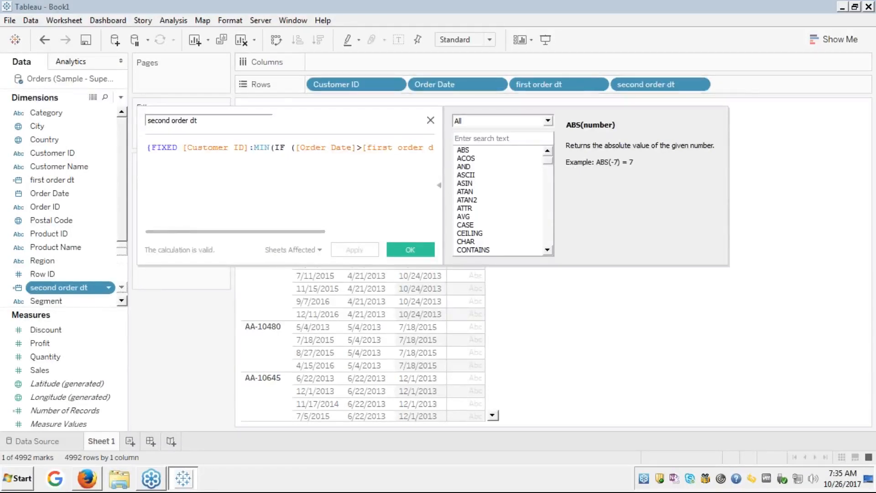
pyautogui.click(431, 120)
# Highlight the first customer's order dates 3/31/2013, 9/15/2013, 10/4/2014 and 3/4/2015 together in the table
pyautogui.click(320, 147)
pyautogui.scroll(-1, 321, 152)
pyautogui.scroll(-1, 321, 152)
pyautogui.scroll(2, 321, 152)
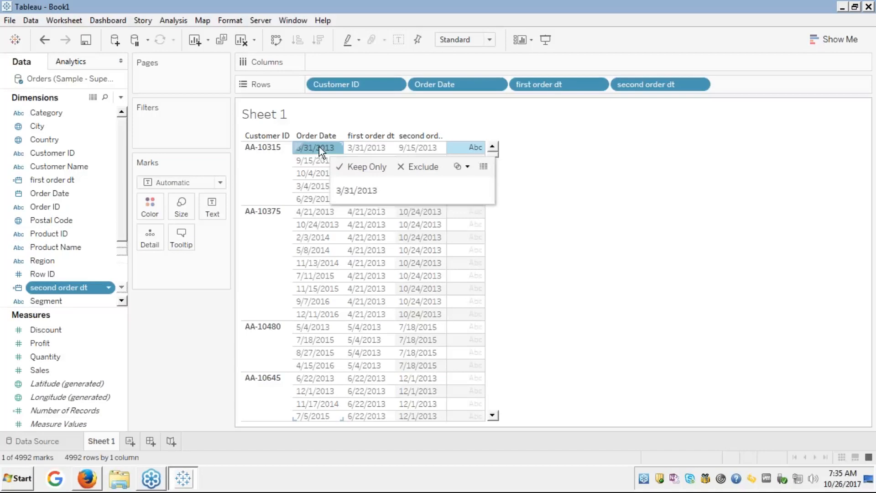
pyautogui.keyDown('ctrl'); pyautogui.click(306, 160); pyautogui.keyUp('ctrl')
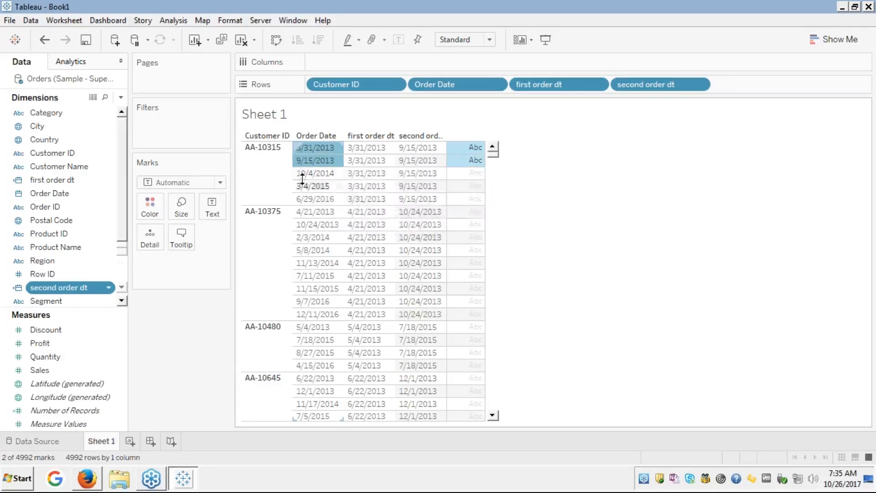
pyautogui.keyDown('ctrl'); pyautogui.click(301, 178); pyautogui.keyUp('ctrl')
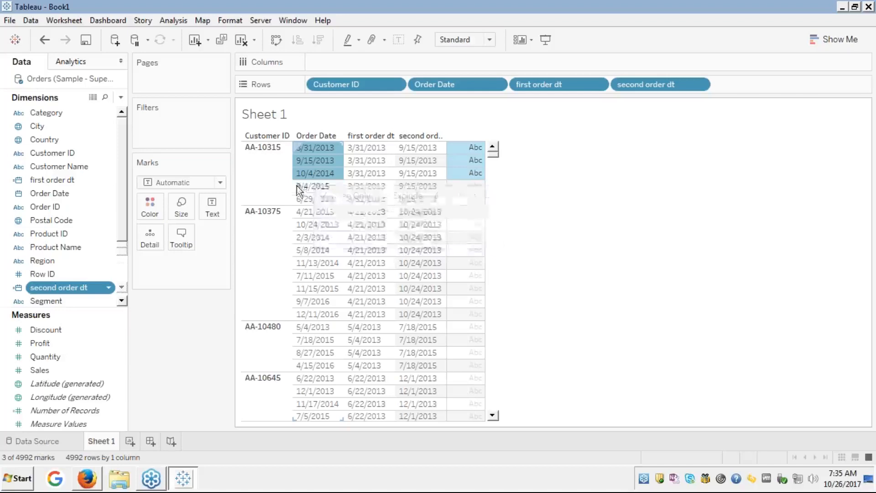
pyautogui.keyDown('ctrl'); pyautogui.click(297, 185); pyautogui.keyUp('ctrl')
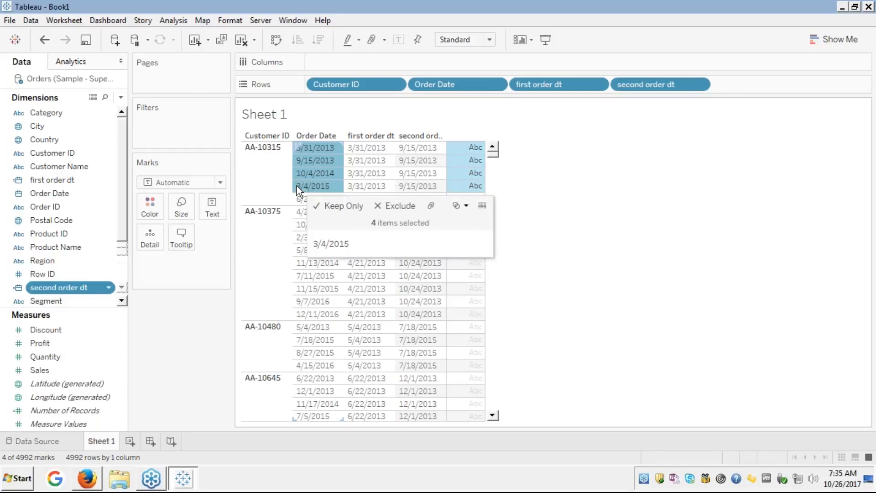
# Launch Notepad from the Windows Run dialog
pyautogui.press('super+r')
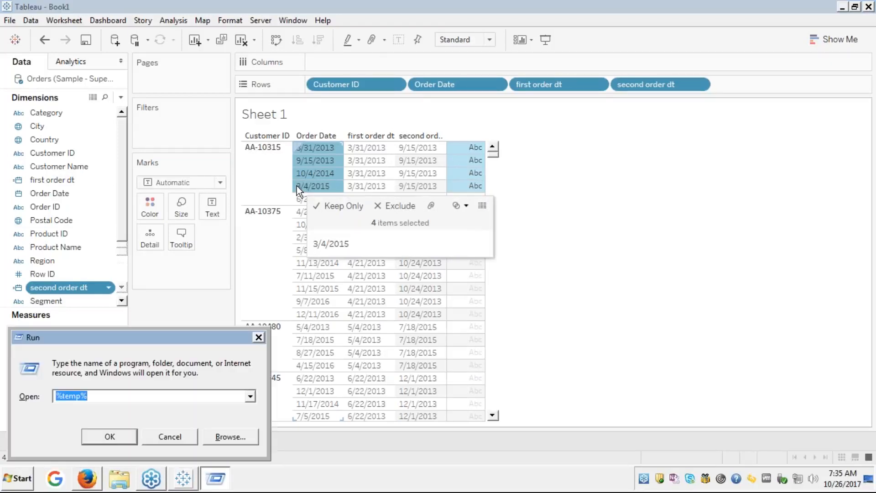
pyautogui.write('notepad')
pyautogui.press('Return')
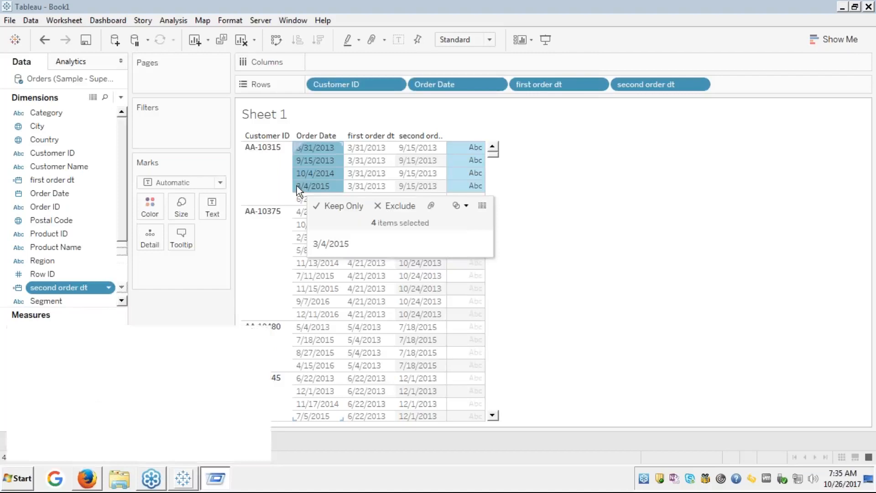
pyautogui.write('Customer ID\tfirst order dt\tOrder Date\tsecond order dt AA-10315\t3/31/2013\t3/31/2013\t9/15/2013 AA-10315\t3/31/2013\t9/15/2013\t9/15/2013 AA-10315\t3/31/2013\t10/4/2014\t9/15/2013 AA-10315\t3/31/2013\t3/4/2015\t9/15/2013')
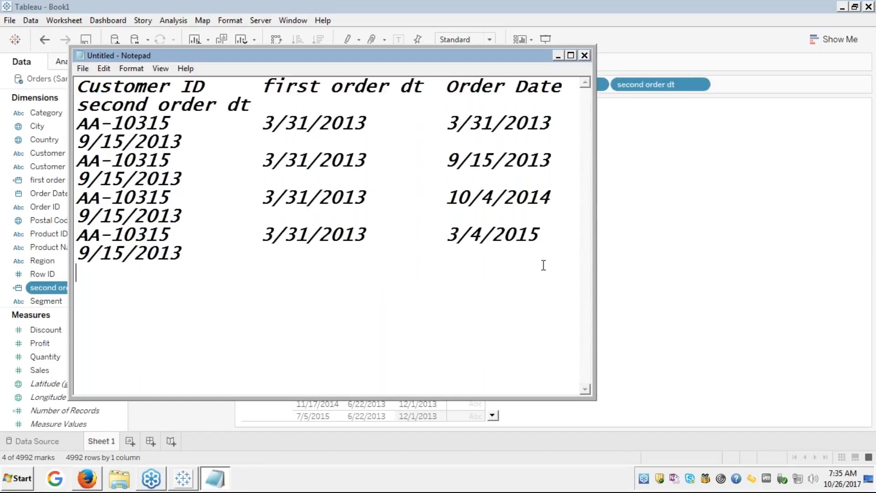
pyautogui.click(529, 221)
pyautogui.hotkey('ctrl', 'a')
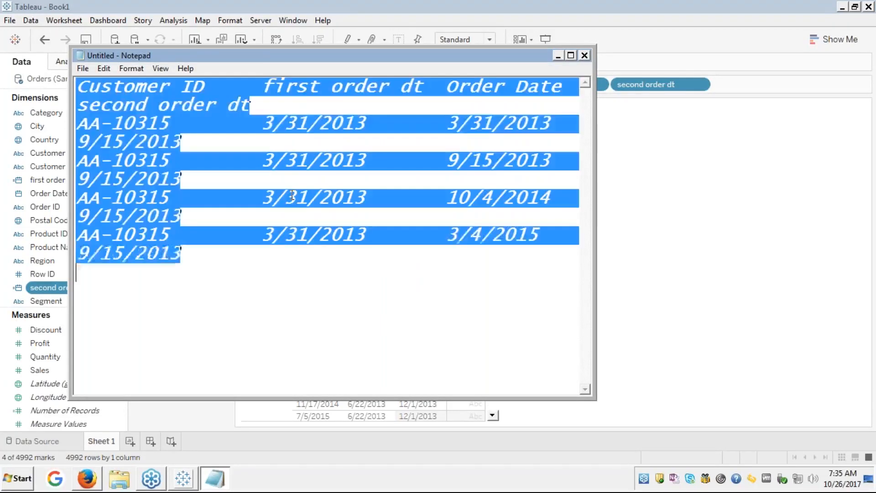
pyautogui.press('Delete')
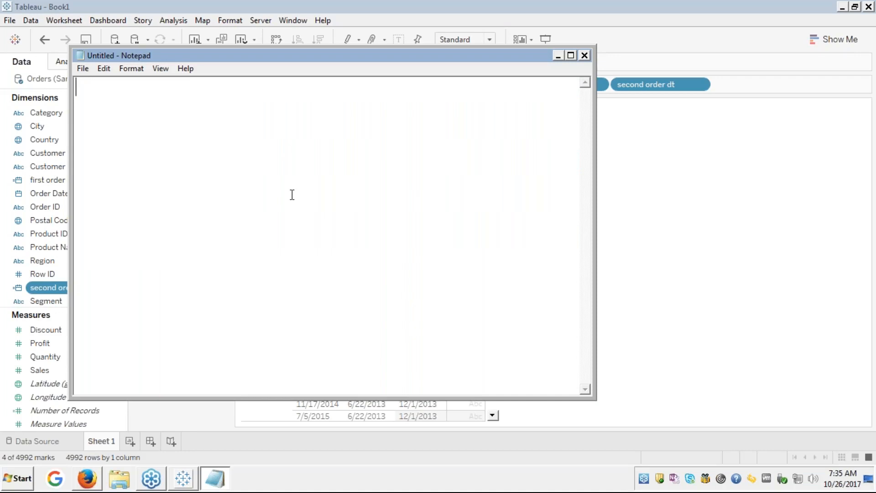
# List the sample order dates 3/2/2017, 31/3/2017 and 12/4/2017 on separate lines in the note
pyautogui.write('3/2/2')
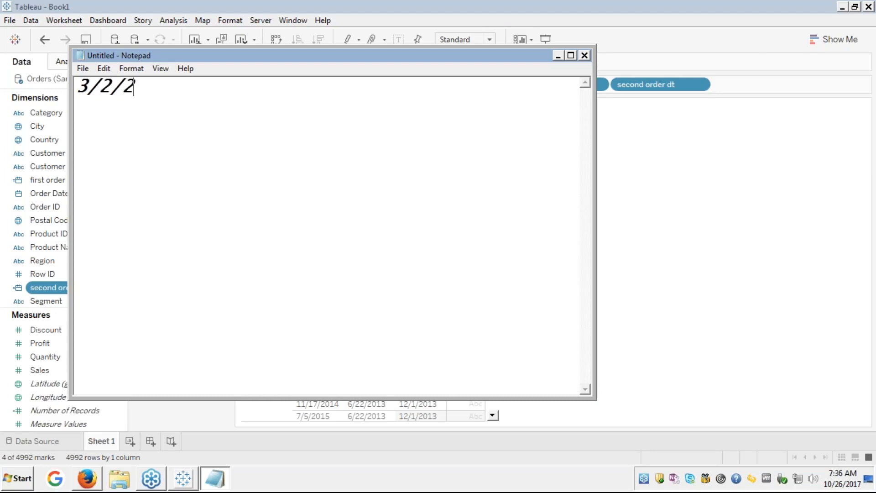
pyautogui.write('017')
pyautogui.press('Return')
pyautogui.press('Return')
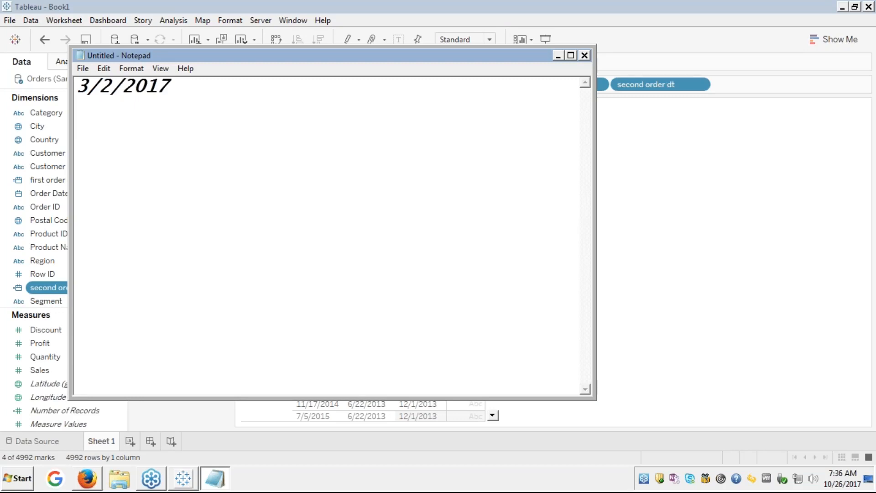
pyautogui.write('31/3/')
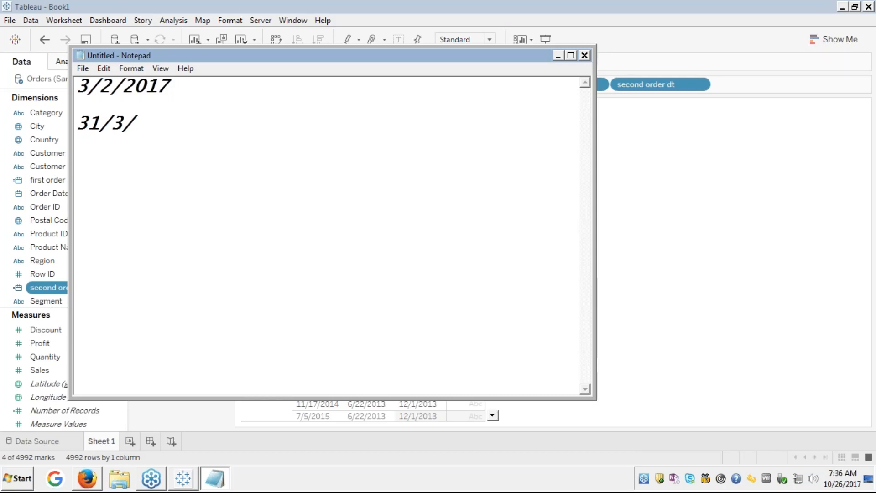
pyautogui.write('2017')
pyautogui.press('Return')
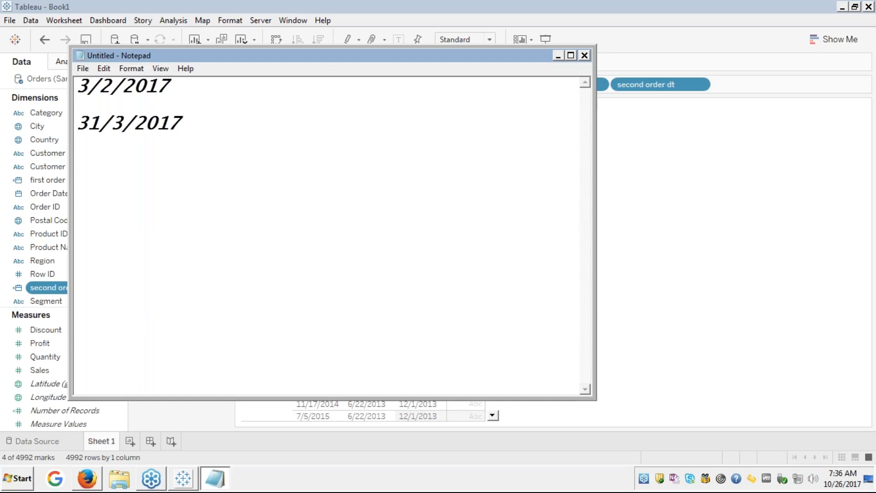
pyautogui.write('12/4/2017')
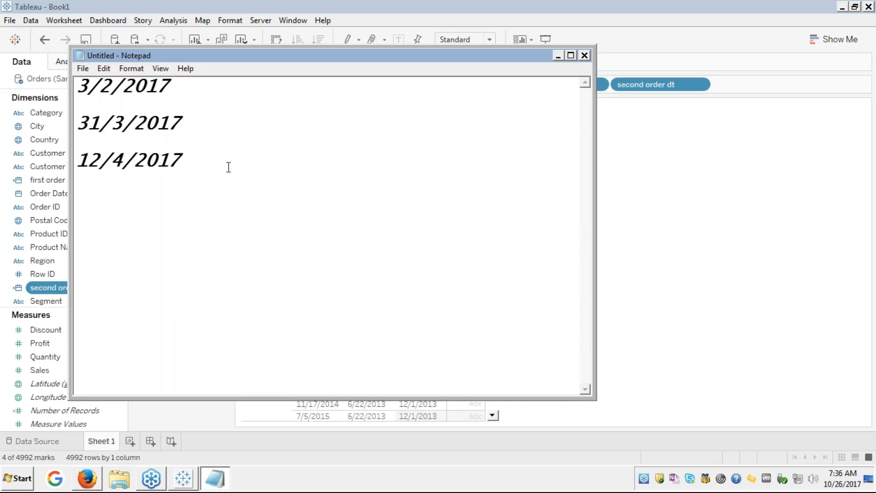
# Add the line "min(orderdt) -- first order date" below the dates, and briefly highlight the 31/3/2017 entry
pyautogui.press('Return')
pyautogui.write('min(')
pyautogui.write('orderdt) -- first order date')
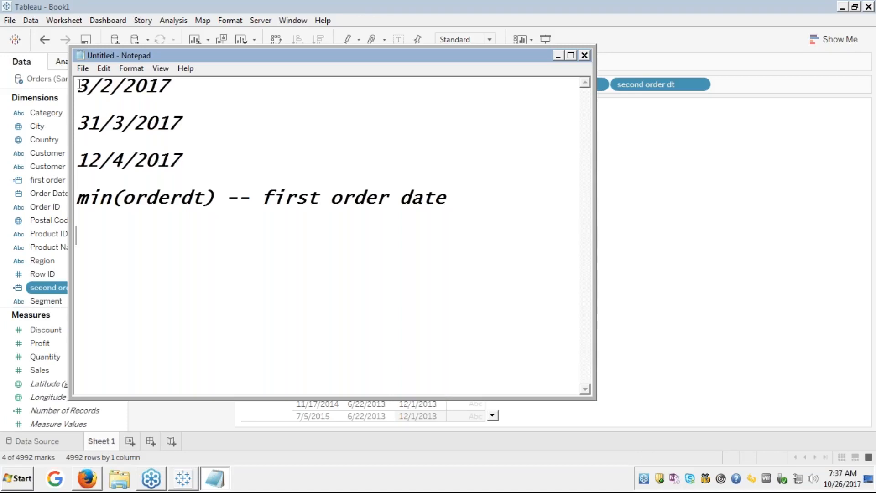
pyautogui.doubleClick(109, 130)
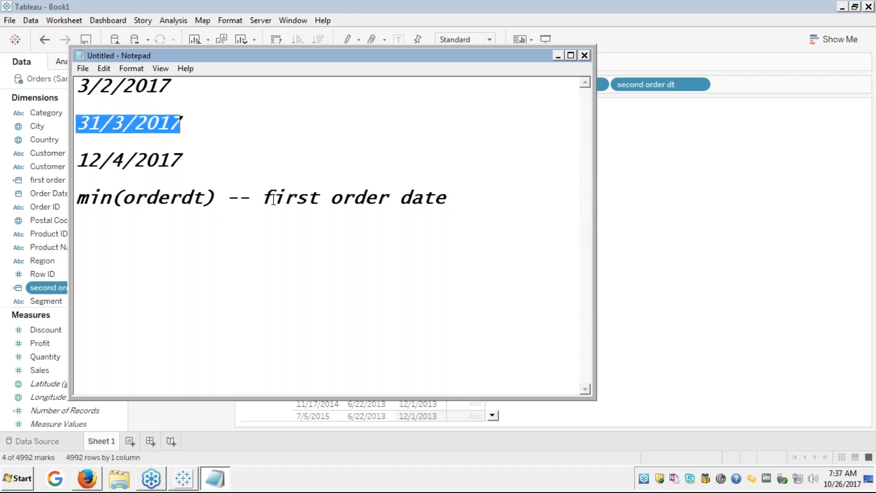
pyautogui.click(290, 194)
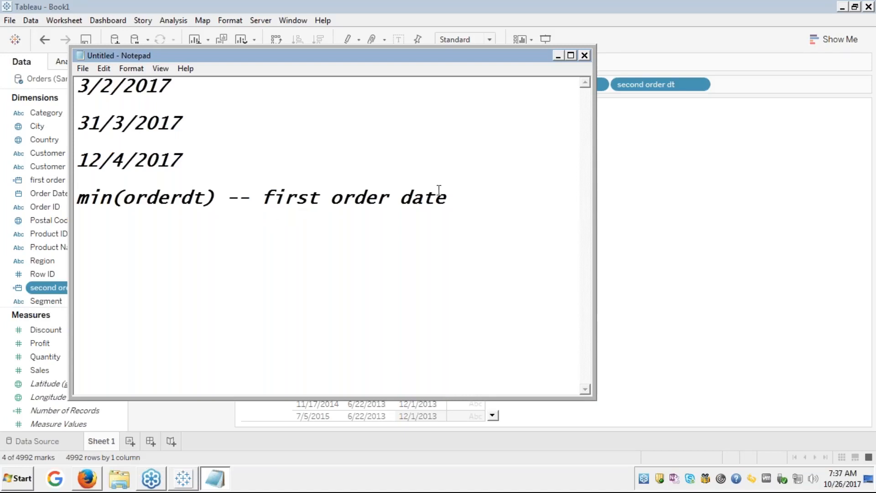
# Add the condition line "gt>first orderdt" under the min(orderdt) line, with a blank line between them
pyautogui.click(463, 194)
pyautogui.press('Return')
pyautogui.write('gt>first orderdt')
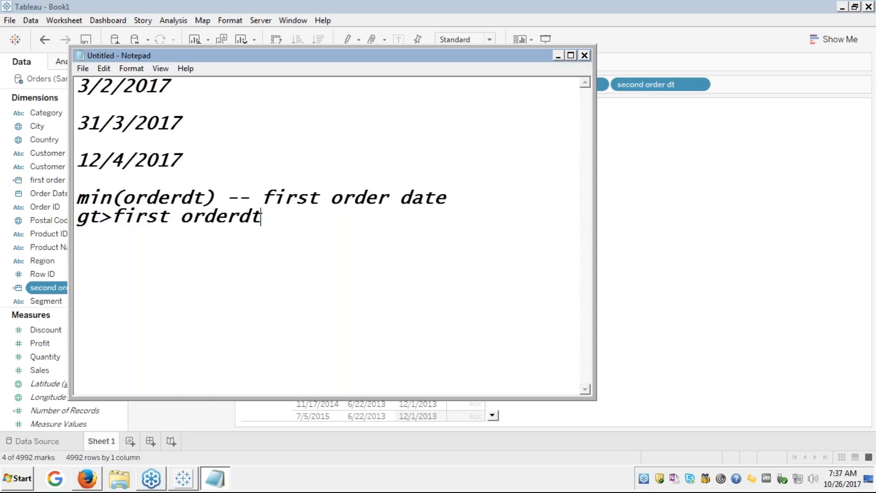
pyautogui.click(81, 218)
pyautogui.press('Return')
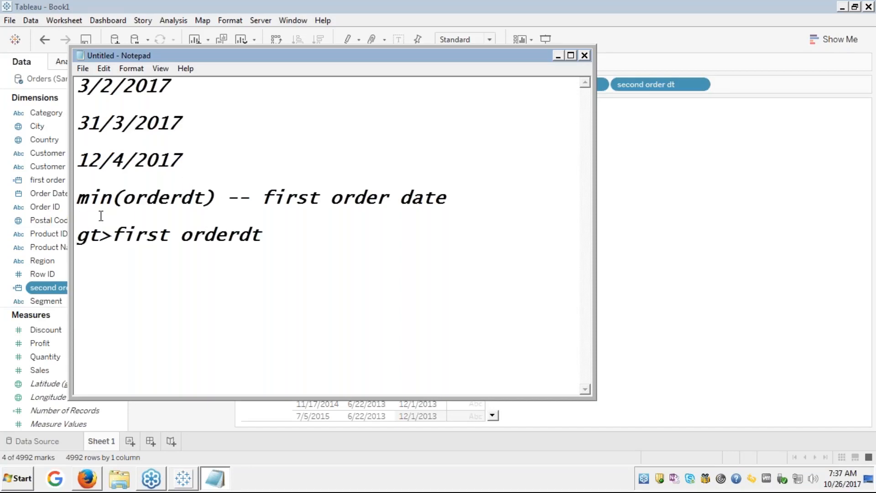
# Highlight the whole "gt>first orderdt" condition line to point it out, and clear the selection
pyautogui.click(275, 235)
pyautogui.hotkey('shift', 'Left')
pyautogui.hotkey('shift', 'Left')
pyautogui.hotkey('shift', 'Left')
pyautogui.hotkey('shift', 'Left')
pyautogui.hotkey('shift', 'Left')
pyautogui.hotkey('shift', 'Left')
pyautogui.hotkey('shift', 'Left')
pyautogui.hotkey('shift', 'Left')
pyautogui.hotkey('shift', 'Left')
pyautogui.hotkey('shift', 'Left')
pyautogui.hotkey('shift', 'Left')
pyautogui.hotkey('shift', 'Left')
pyautogui.hotkey('shift', 'Left')
pyautogui.hotkey('shift', 'Left')
pyautogui.hotkey('shift', 'Left')
pyautogui.hotkey('shift', 'Left')
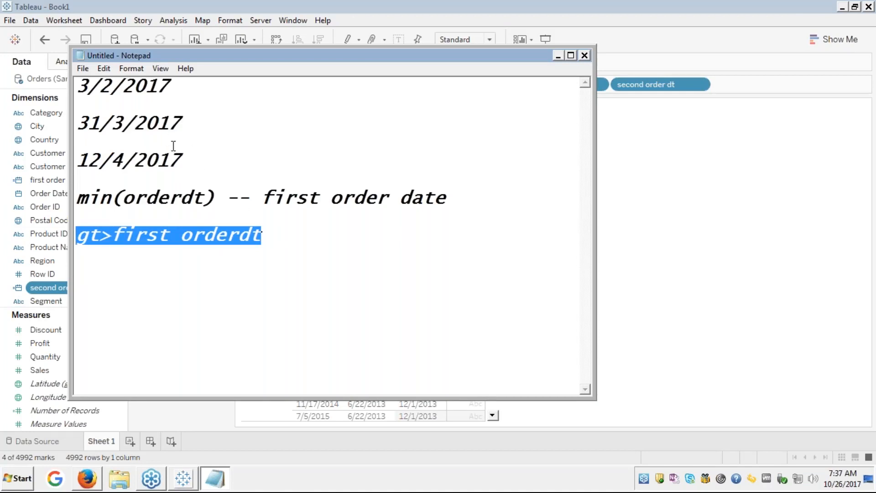
pyautogui.click(275, 244)
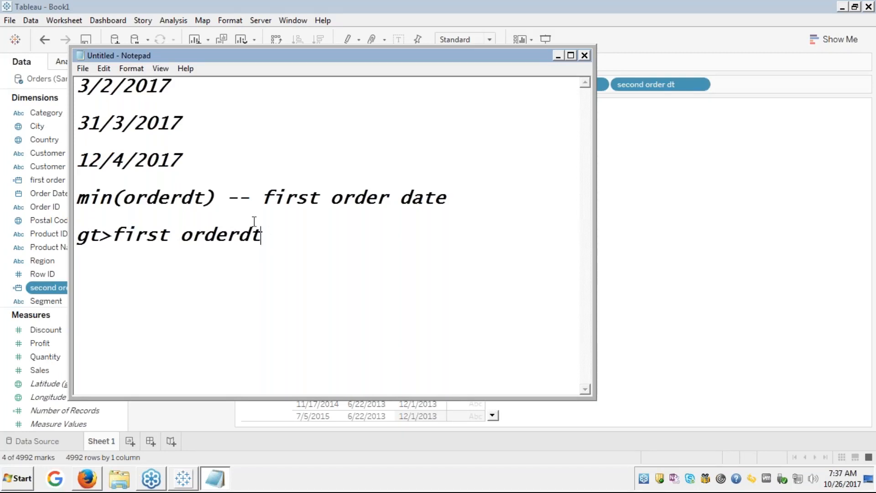
# Copy the dates 31/3/2017 and 12/4/2017 and paste them below the "gt>first orderdt" condition line
pyautogui.click(199, 160)
pyautogui.hotkey('shift', 'Home')
pyautogui.hotkey('shift', 'Up')
pyautogui.hotkey('shift', 'Up')
pyautogui.hotkey('ctrl', 'c')
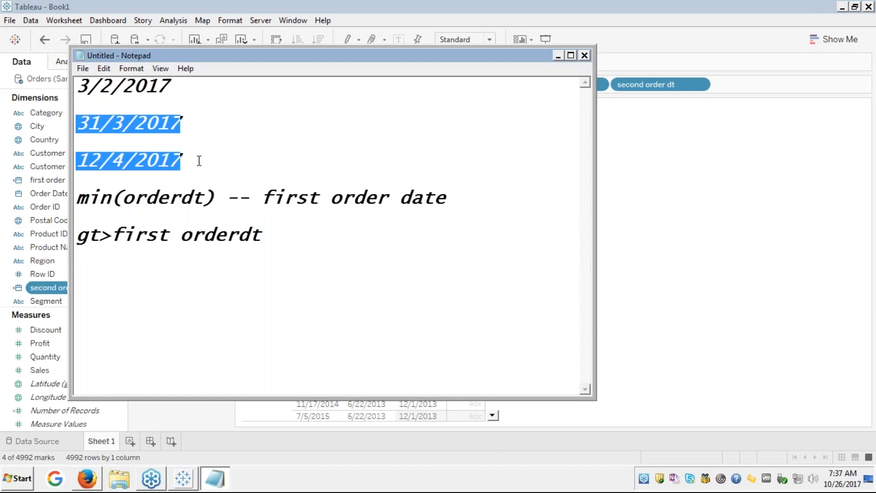
pyautogui.click(278, 233)
pyautogui.press('Return')
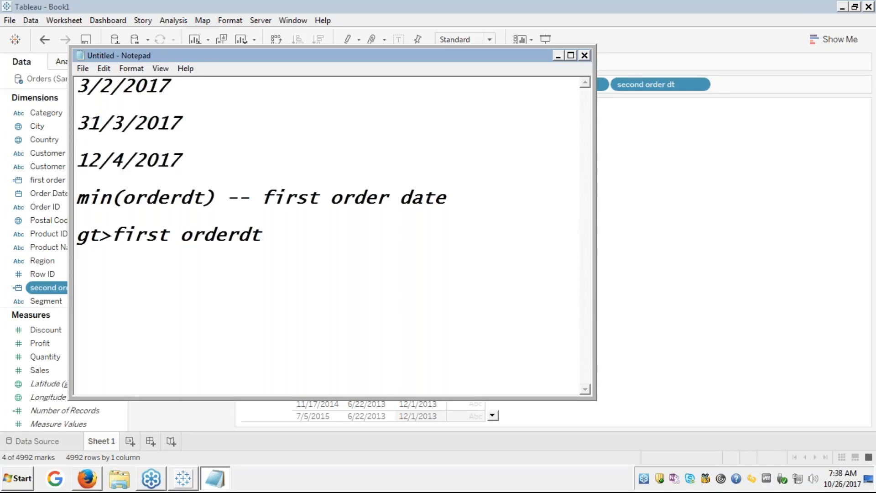
pyautogui.hotkey('ctrl', 'v')
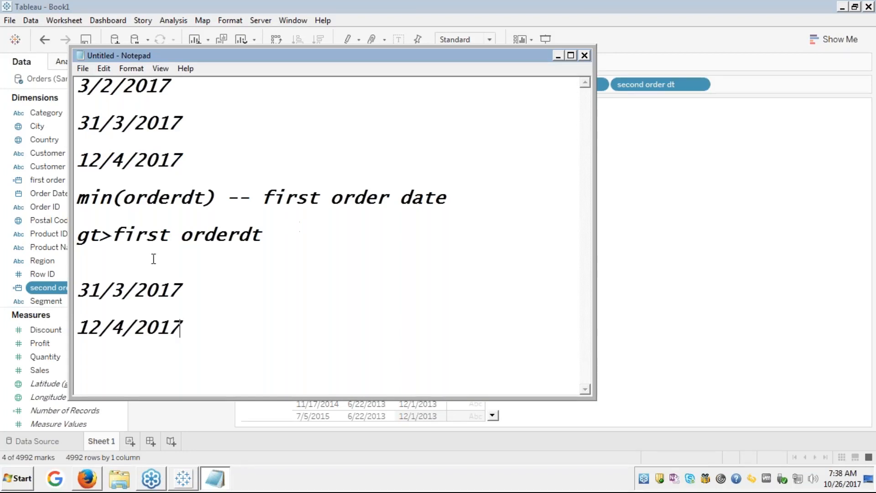
# Highlight the pasted dates 31/3/2017 and 12/4/2017 under the condition line
pyautogui.click(191, 262)
pyautogui.moveTo(79, 288); pyautogui.dragTo(168, 353)
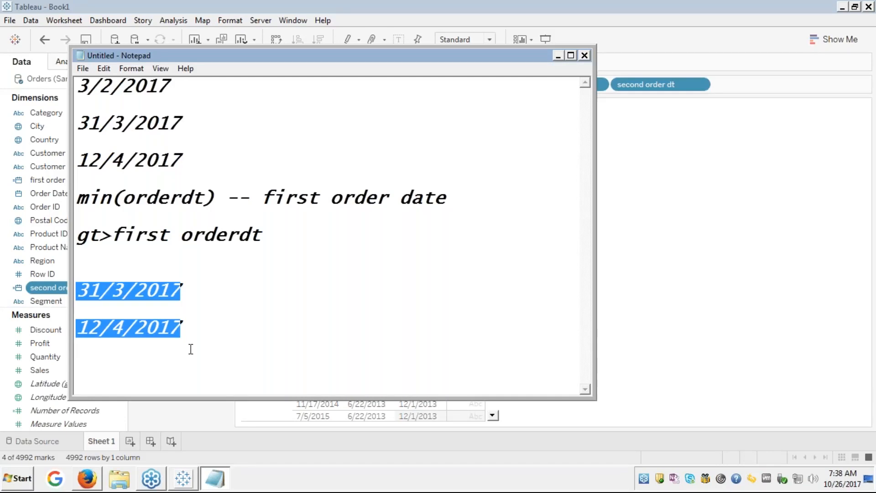
pyautogui.click(864, 185)
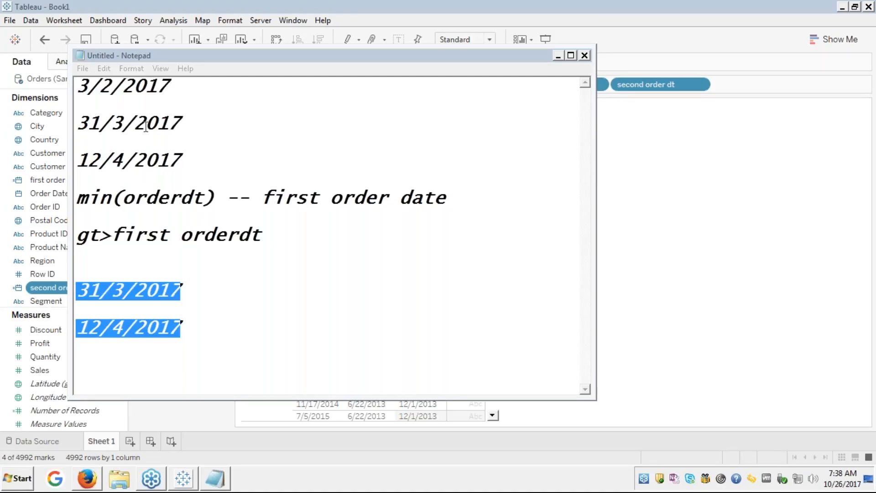
# Copy the date 3/2/2017 from the first line and remove "gt" from the start of the condition line
pyautogui.click(174, 85)
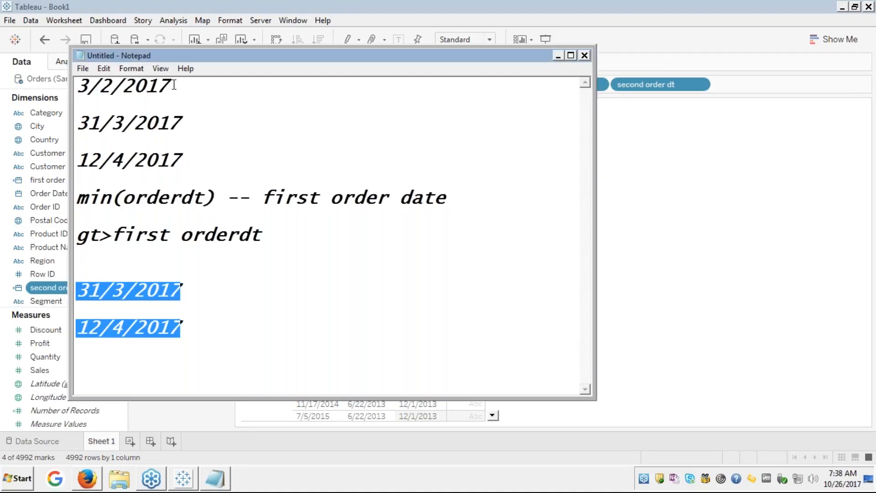
pyautogui.click(174, 85)
pyautogui.moveTo(170, 85); pyautogui.dragTo(76, 86)
pyautogui.hotkey('ctrl', 'c')
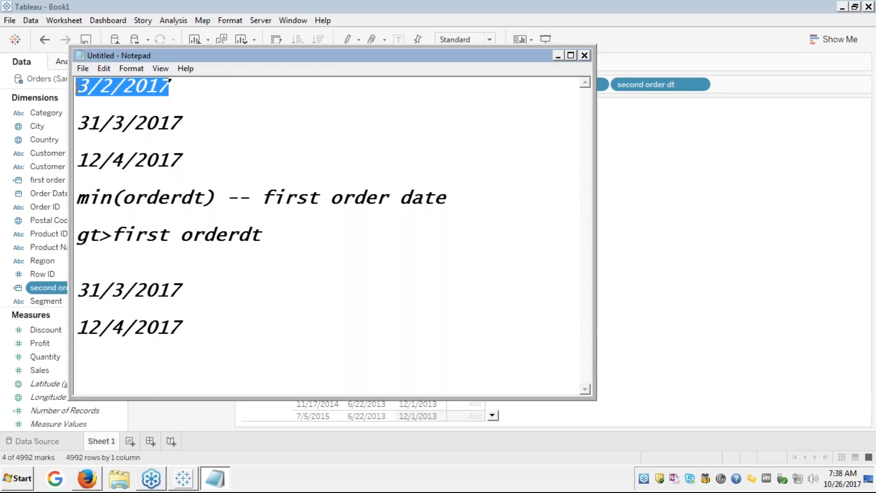
pyautogui.click(92, 235)
pyautogui.doubleClick(92, 235)
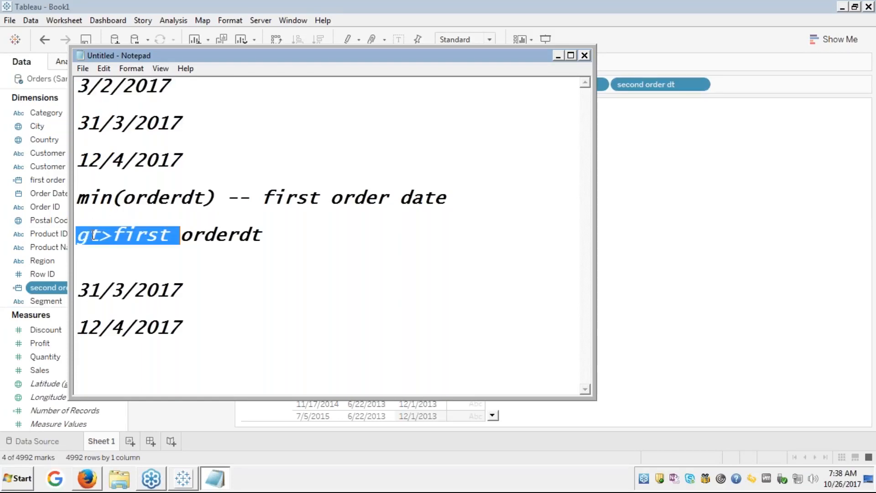
pyautogui.click(93, 235)
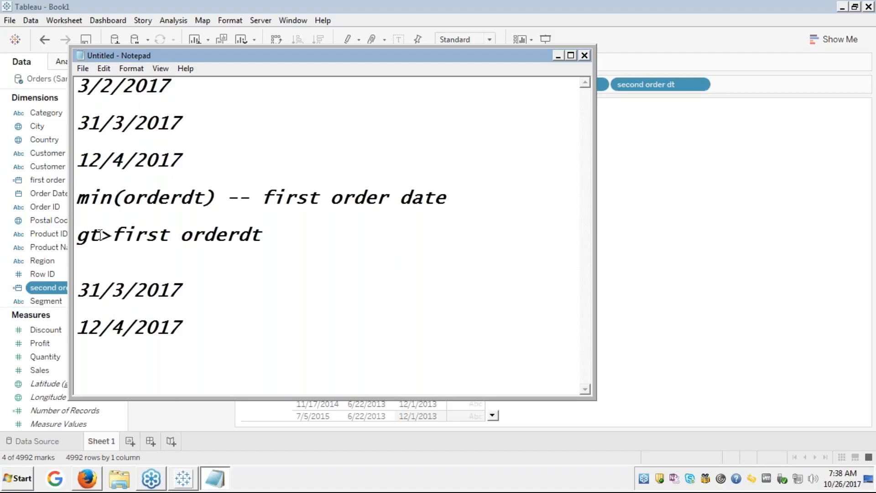
pyautogui.press('BackSpace')
pyautogui.press('BackSpace')
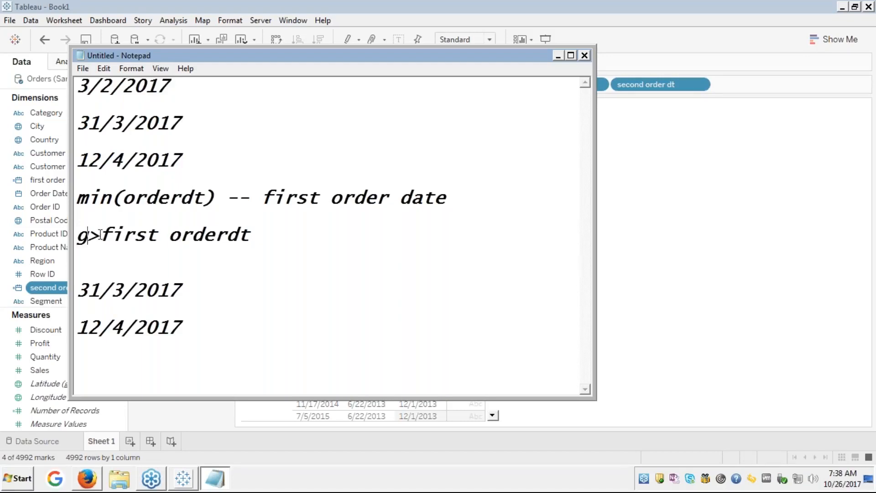
# Replace "first orderdt" in the condition line with the copied date so it reads ">3/2/2017"
pyautogui.click(98, 233)
pyautogui.press('Left')
pyautogui.hotkey('shift', 'Right')
pyautogui.hotkey('shift', 'Right')
pyautogui.hotkey('shift', 'Right')
pyautogui.hotkey('shift', 'Right')
pyautogui.hotkey('shift', 'Right')
pyautogui.hotkey('shift', 'Right')
pyautogui.hotkey('shift', 'Right')
pyautogui.hotkey('shift', 'Right')
pyautogui.hotkey('shift', 'Right')
pyautogui.hotkey('shift', 'Right')
pyautogui.hotkey('shift', 'Right')
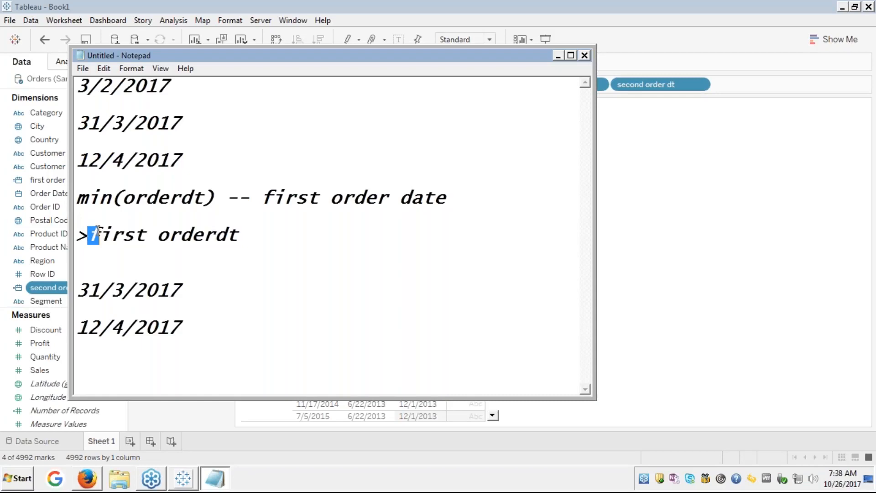
pyautogui.hotkey('shift', 'Right')
pyautogui.hotkey('shift', 'Right')
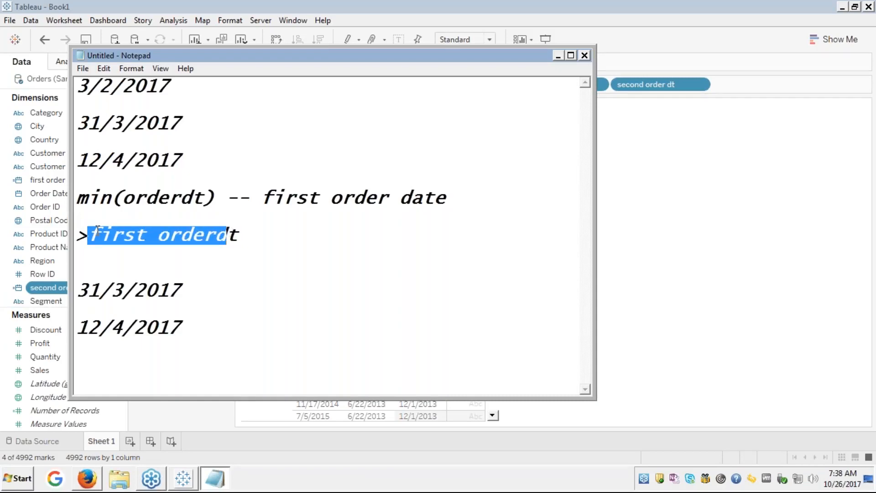
pyautogui.hotkey('ctrl', 'v')
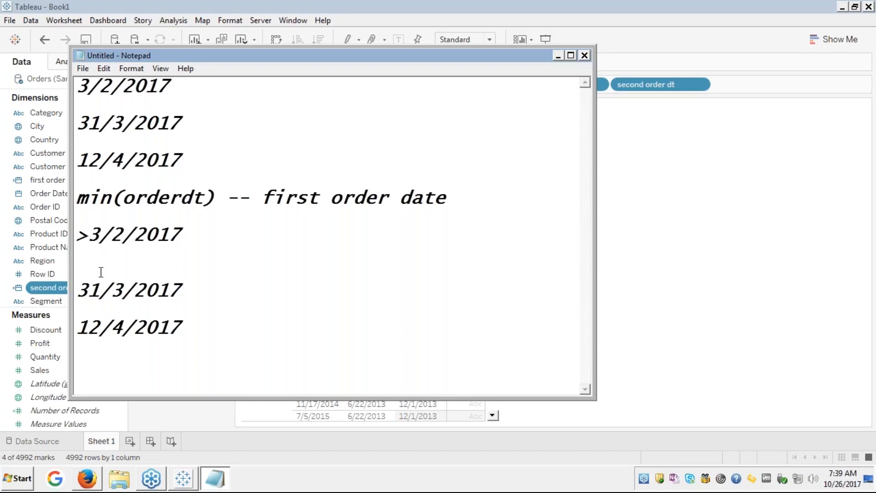
# Add the line "min(orderdt) -- 31/3/2017" below the two pasted dates, followed by blank lines
pyautogui.press('Down')
pyautogui.press('Down')
pyautogui.press('Down')
pyautogui.press('Down')
pyautogui.press('Down')
pyautogui.write('min(orderdt)')
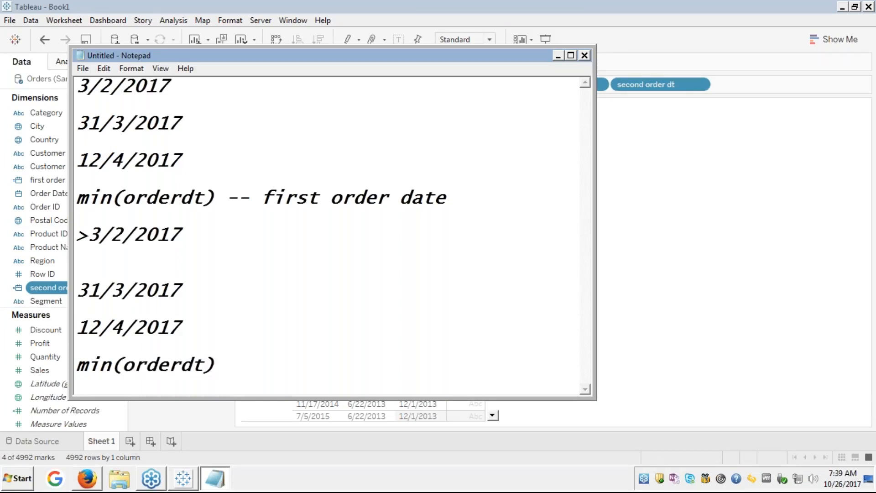
pyautogui.write(' --')
pyautogui.click(866, 176)
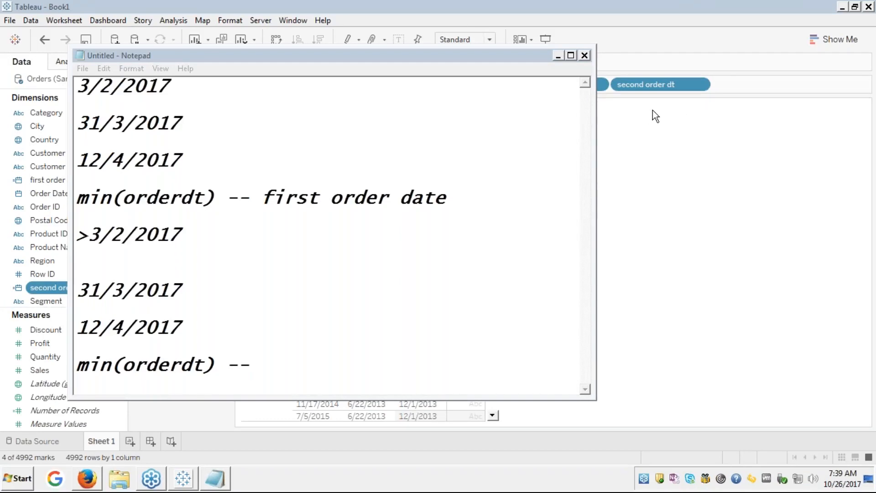
pyautogui.click(302, 368)
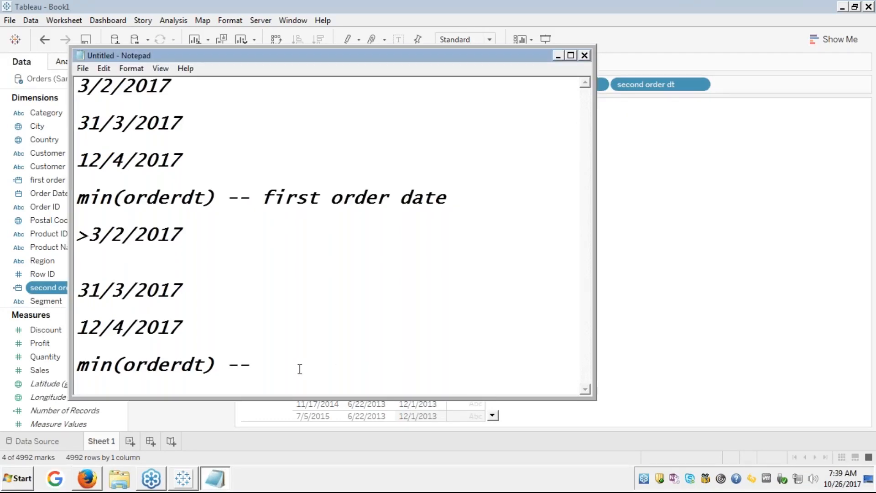
pyautogui.write('31/3/2017')
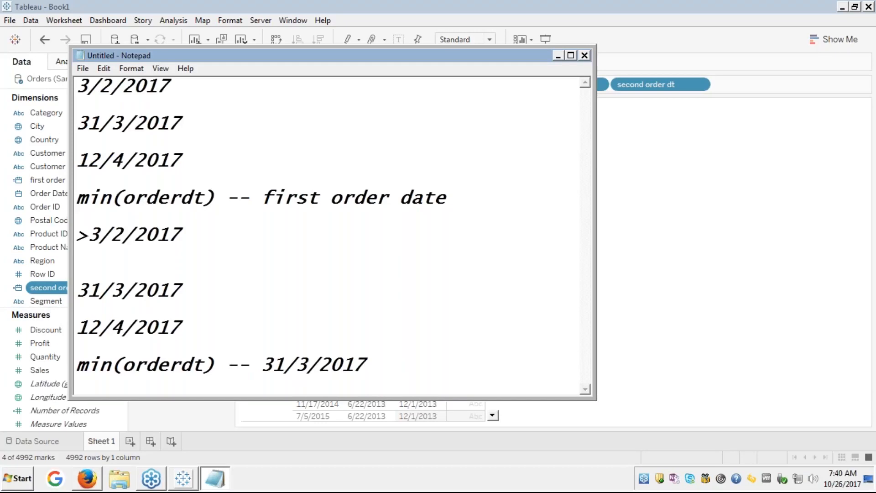
pyautogui.press('Return')
pyautogui.press('Return')
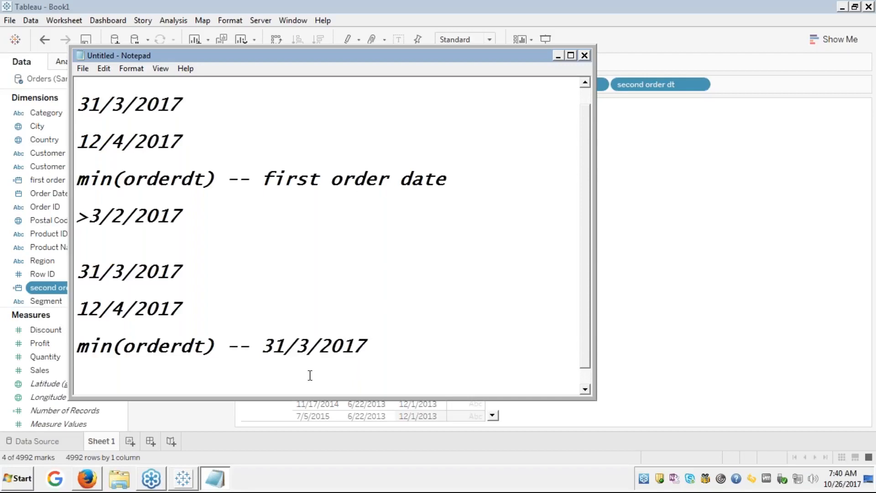
# Copy the full second order dt formula from Tableau and paste it below the last min(orderdt) line in Notepad
pyautogui.hotkey('alt', 'Tab')
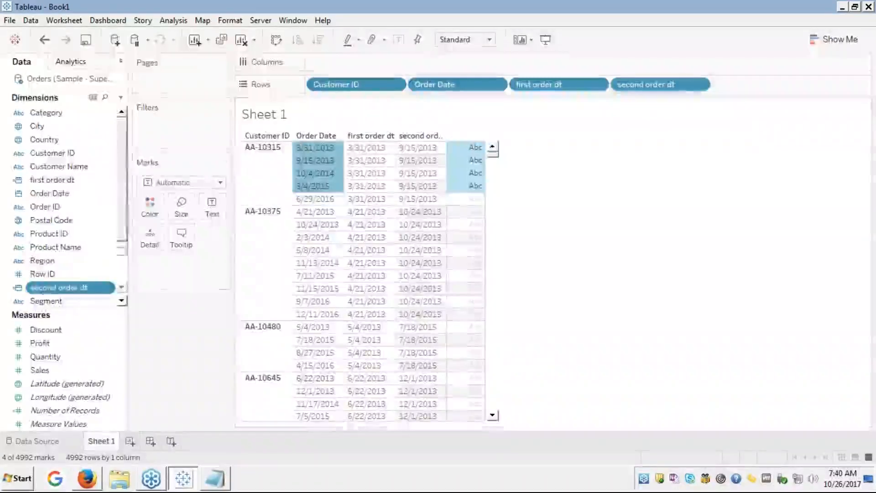
pyautogui.rightClick(56, 287)
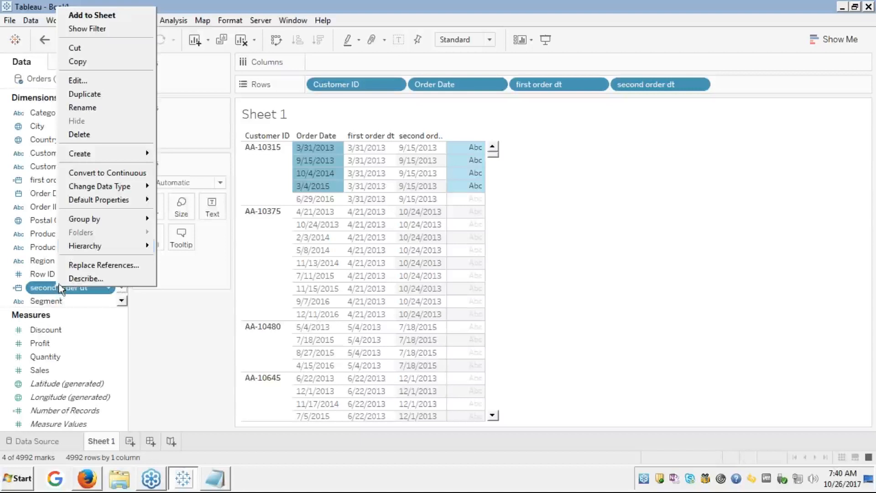
pyautogui.click(78, 77)
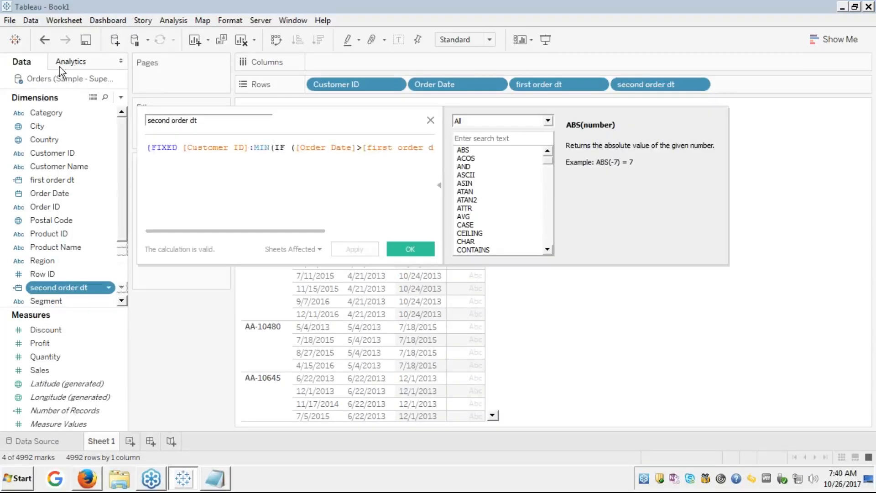
pyautogui.click(167, 168)
pyautogui.hotkey('ctrl', 'a')
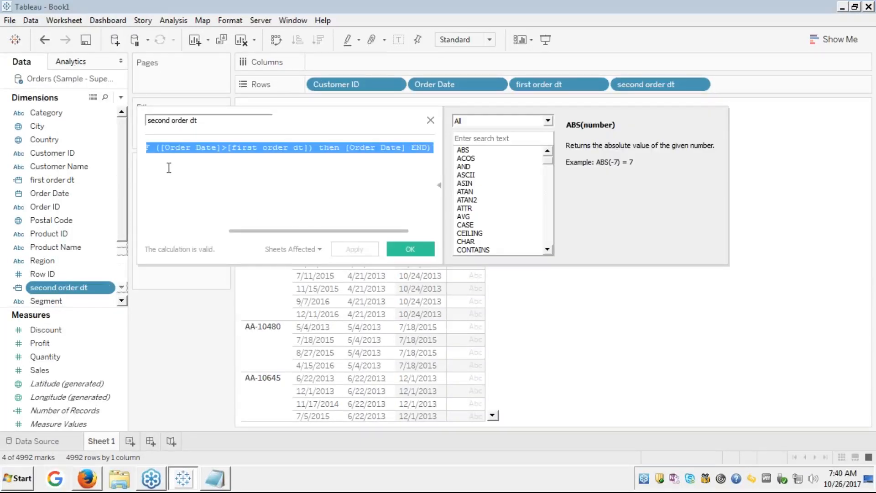
pyautogui.click(398, 249)
pyautogui.hotkey('alt', 'Tab')
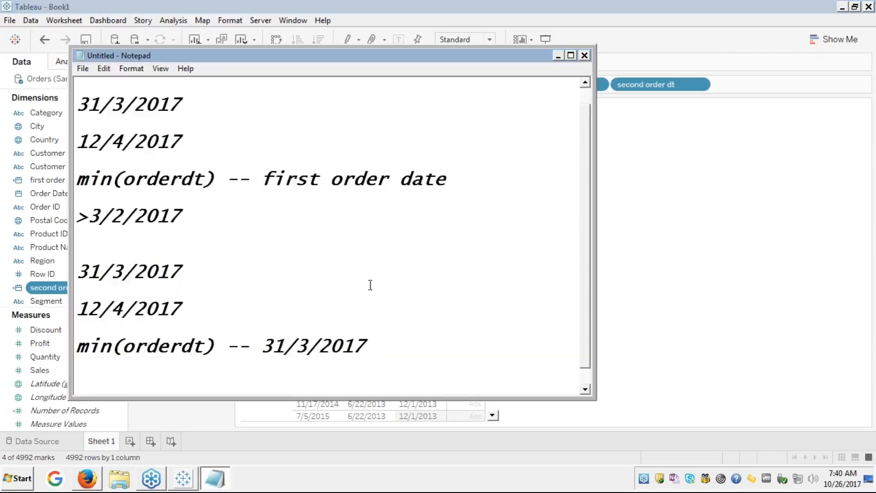
pyautogui.write('{FIXED [Customer ID]:MIN(IF ([Order Date]> [first order dt]) then [Order Date] END)}')
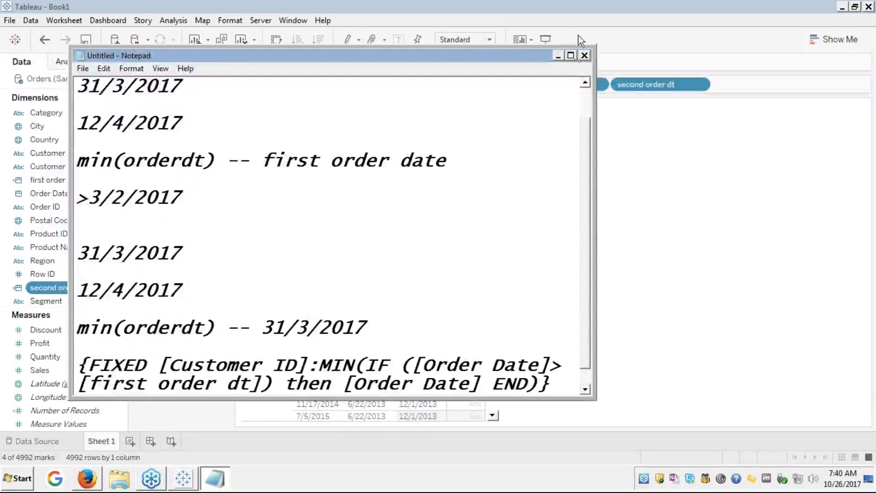
# Enlarge the Notepad window and highlight the formula's MIN and IF parts and the matching dates 31/3/2017 and 12/4/2017
pyautogui.click(570, 56)
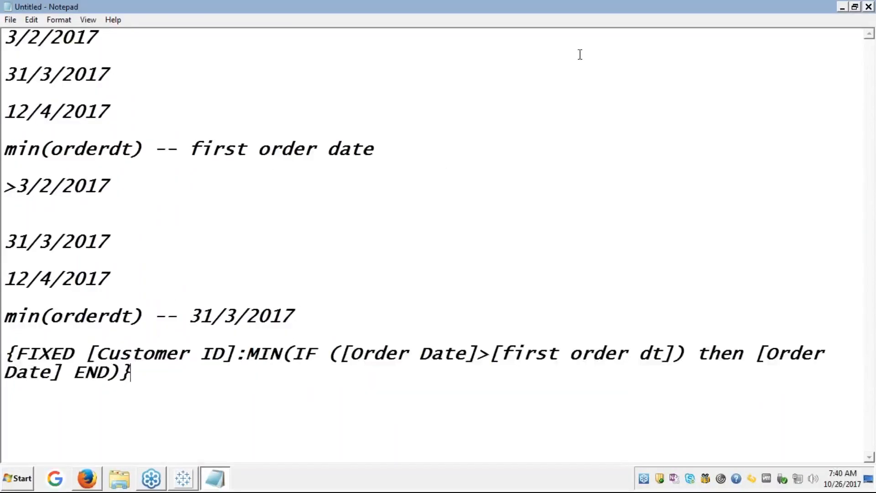
pyautogui.click(236, 359)
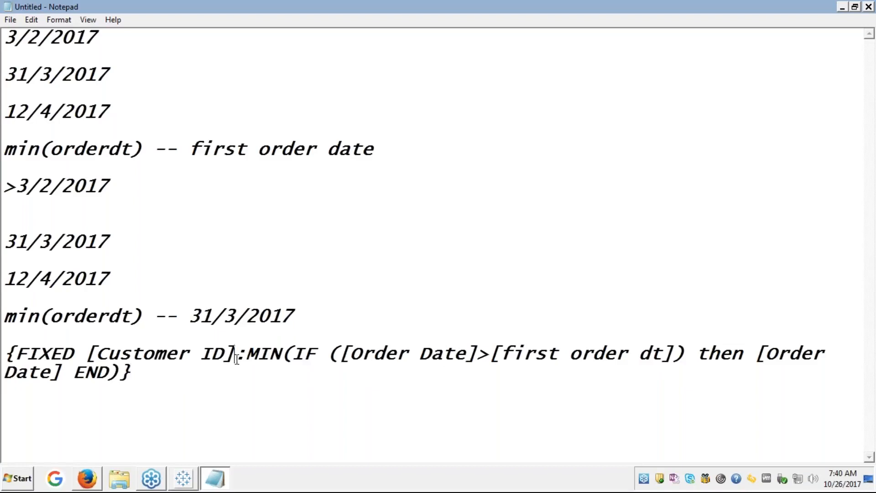
pyautogui.doubleClick(271, 355)
pyautogui.moveTo(293, 355); pyautogui.dragTo(338, 355)
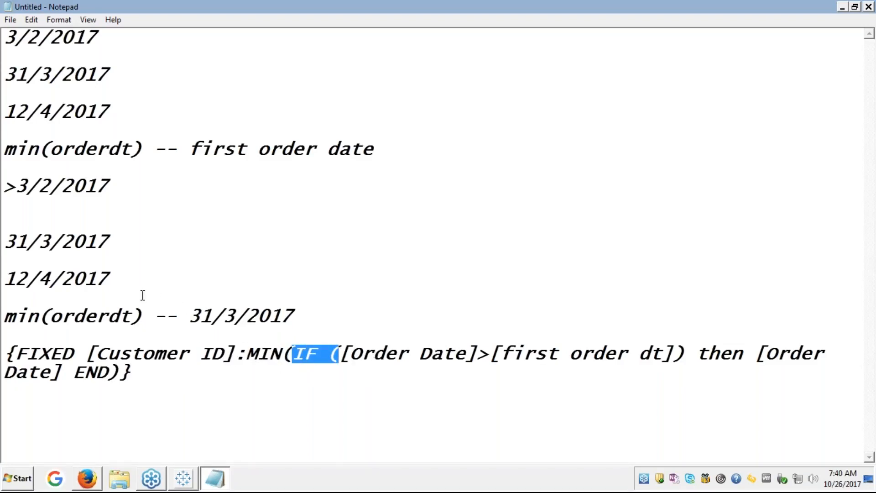
pyautogui.doubleClick(11, 237)
pyautogui.moveTo(11, 238); pyautogui.dragTo(60, 272)
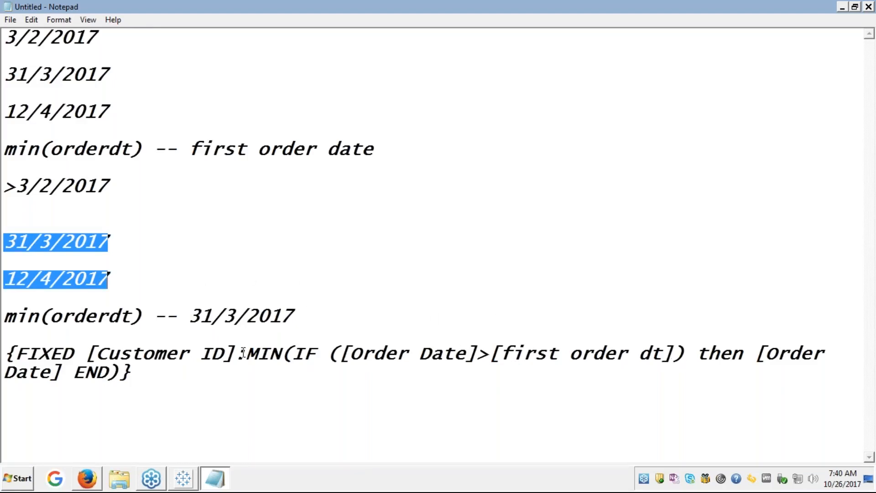
pyautogui.doubleClick(266, 353)
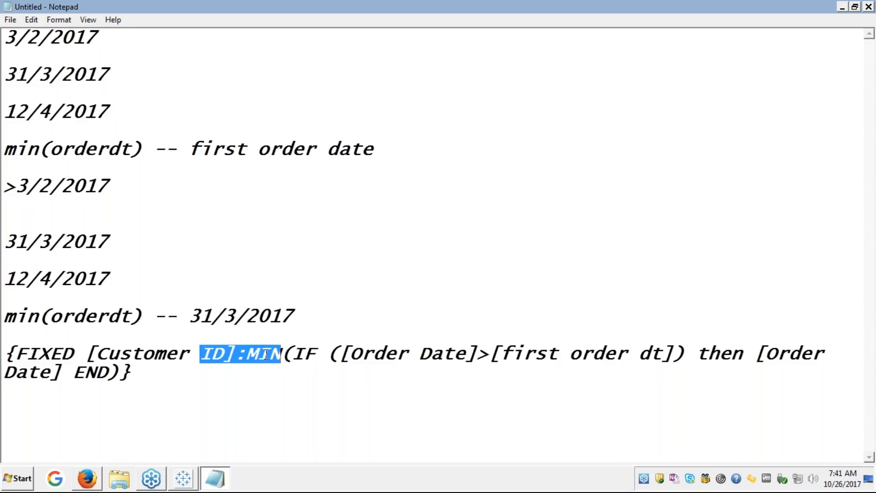
pyautogui.click(861, 173)
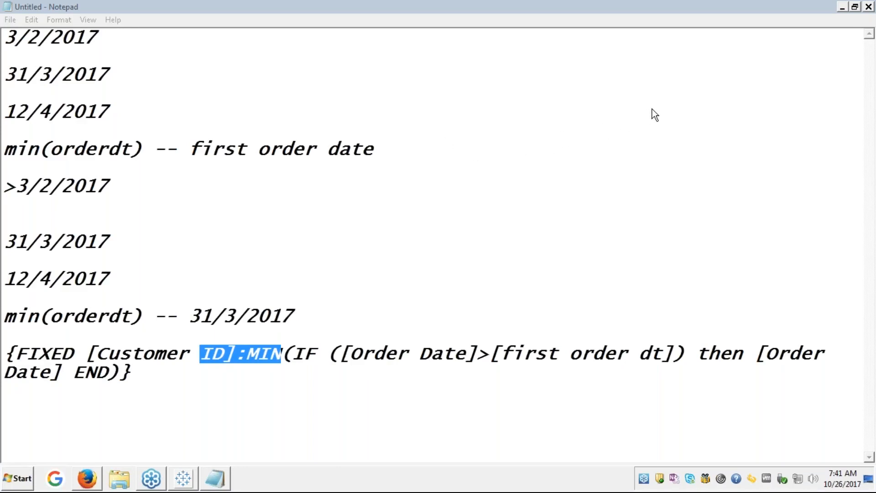
pyautogui.click(259, 402)
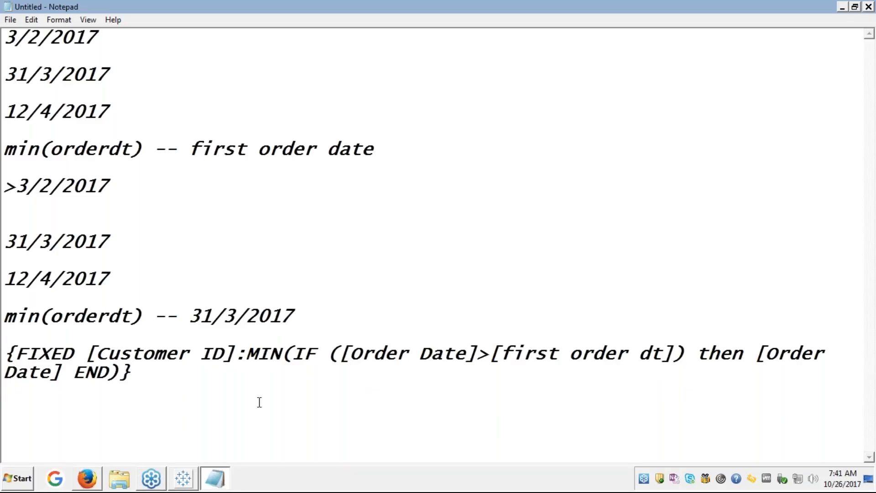
# Switch to Tableau and start a calculated field based on second order dt, naming it "date diff"
pyautogui.click(183, 479)
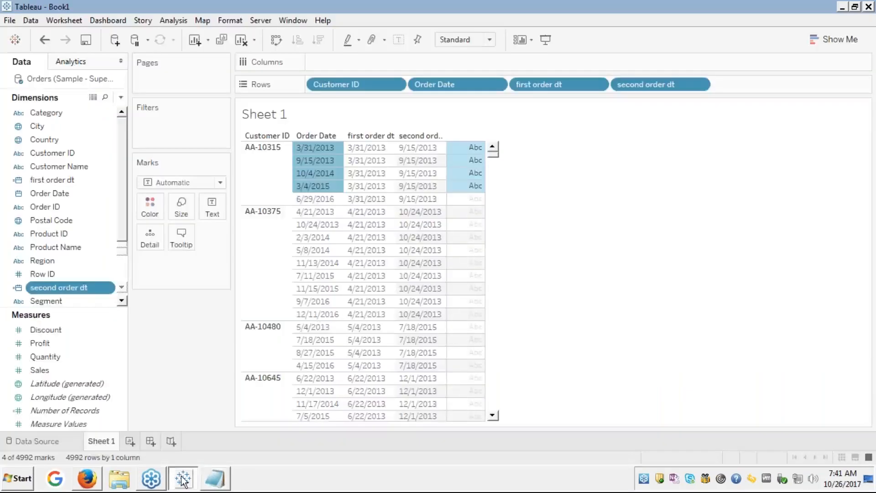
pyautogui.moveTo(475, 182)
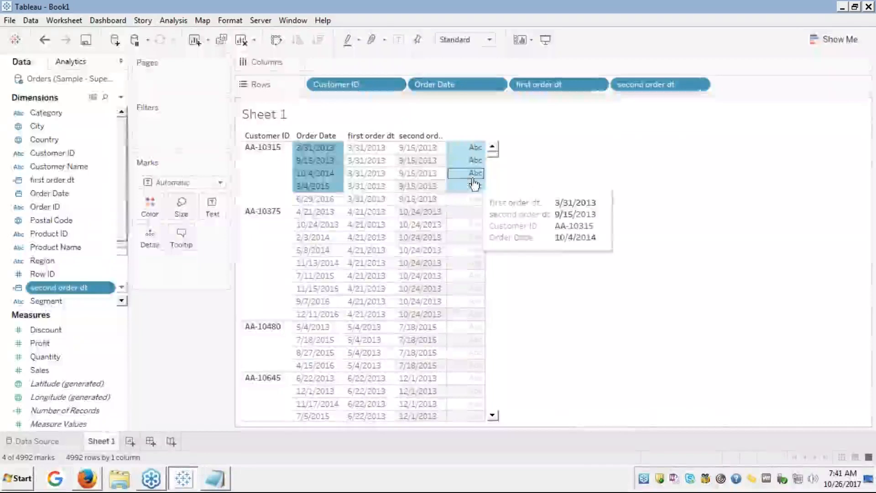
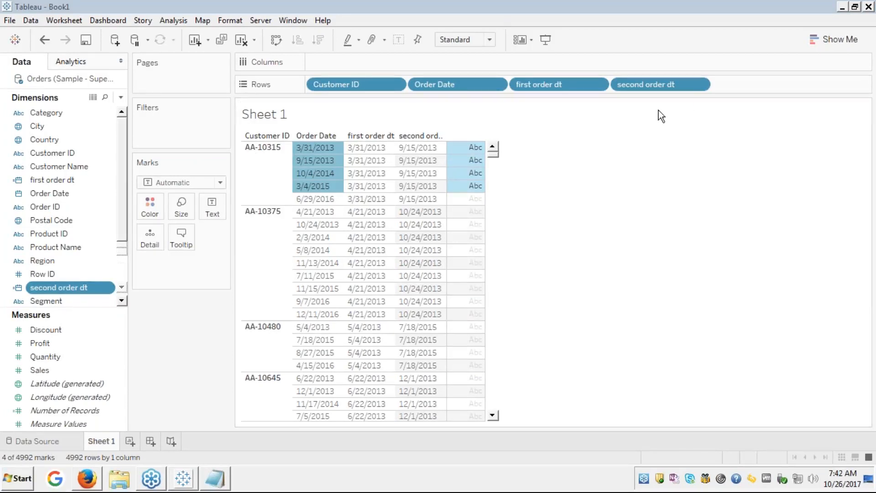
pyautogui.rightClick(75, 287)
pyautogui.moveTo(109, 188)
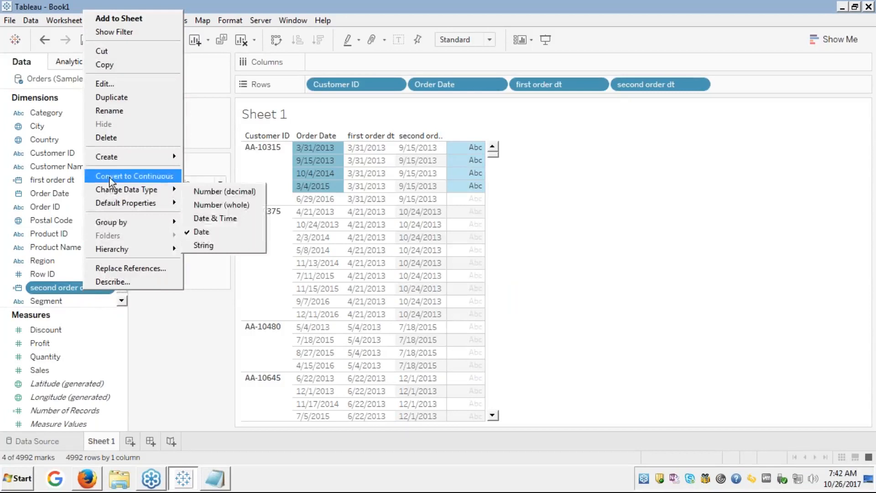
pyautogui.moveTo(119, 158)
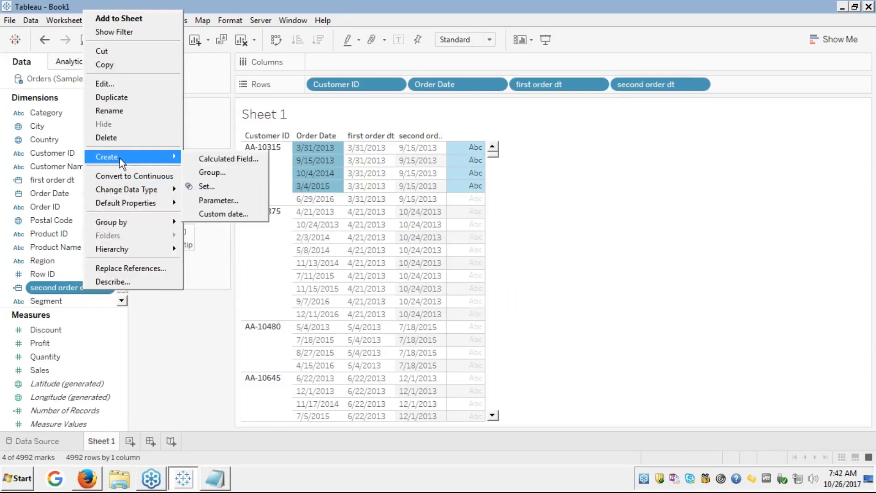
pyautogui.click(216, 161)
pyautogui.click(276, 143)
pyautogui.doubleClick(201, 122)
pyautogui.write('date')
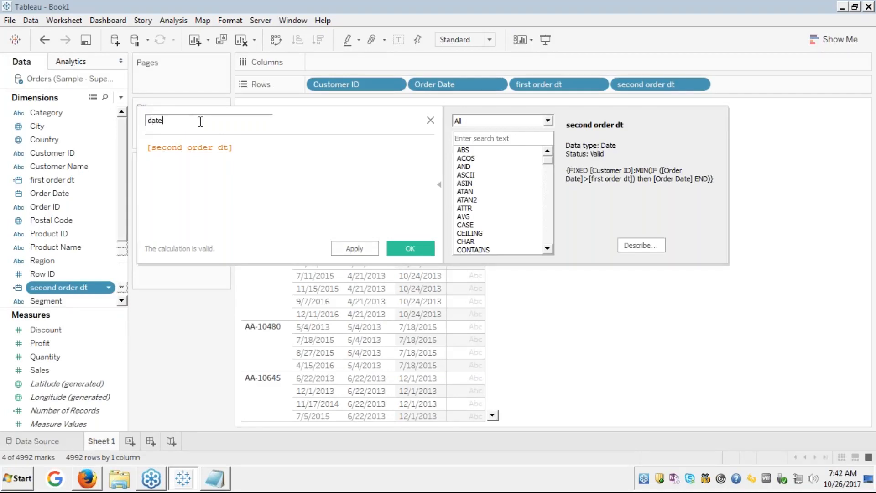
pyautogui.write(' diff')
# Insert the DATEDIFF function before [second order dt] in the formula, with 'month' as the date part
pyautogui.press('Tab')
pyautogui.press('Left')
pyautogui.write('date')
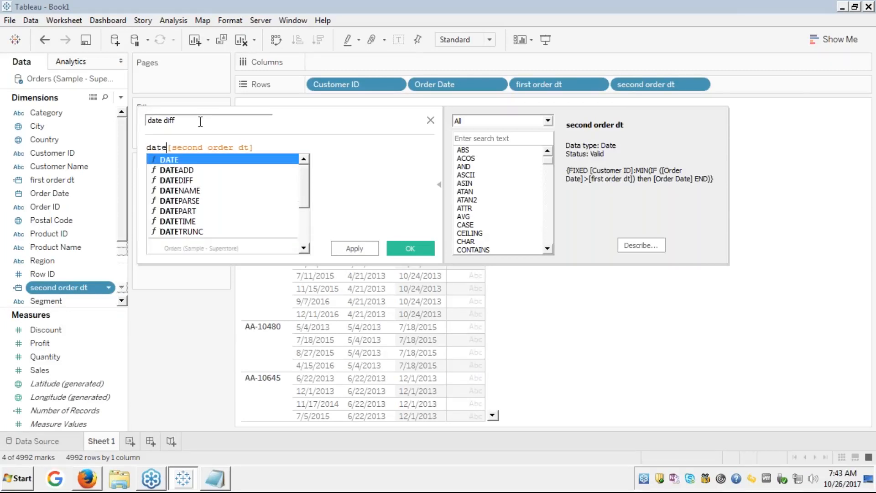
pyautogui.press('Down')
pyautogui.press('Down')
pyautogui.press('Return')
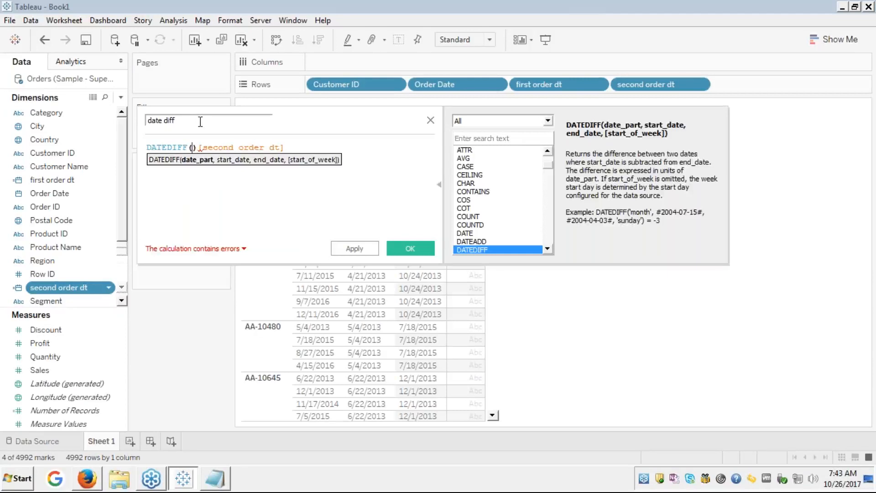
pyautogui.press('Delete')
pyautogui.write(',')
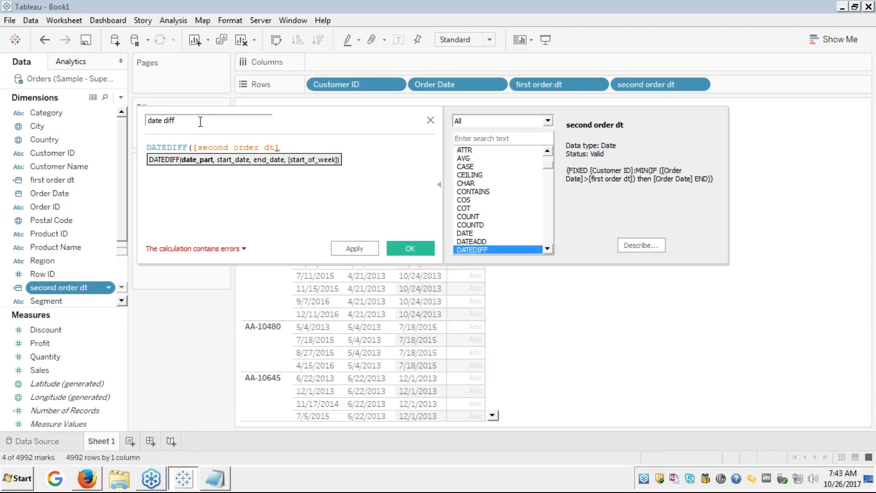
pyautogui.write("'mon")
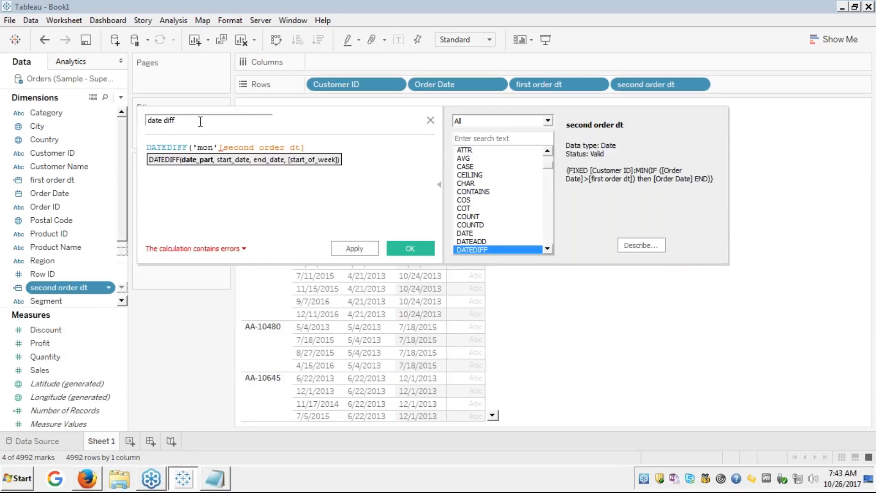
pyautogui.write('th')
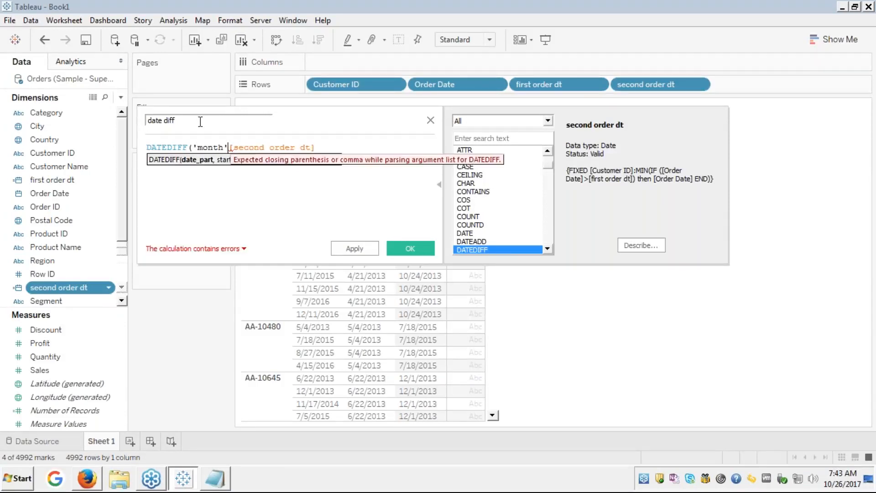
pyautogui.write(',')
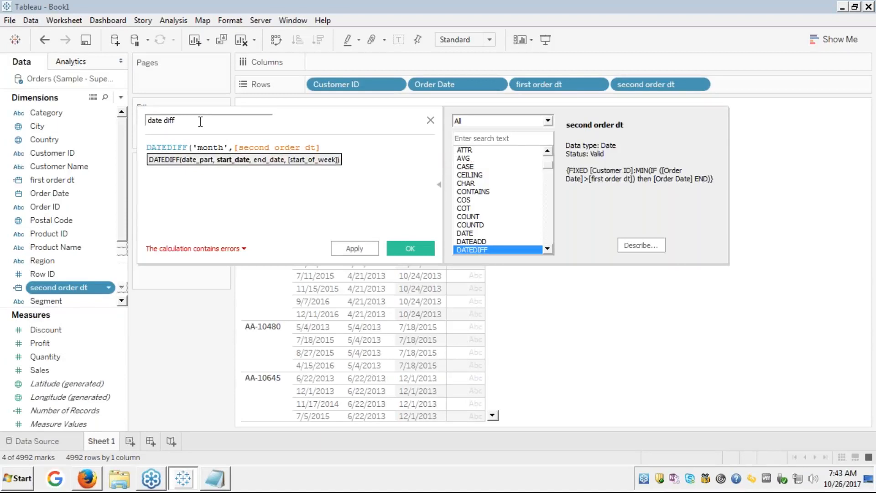
# Add [first order dt] as the DATEDIFF start date before [second order dt] and close the function's parenthesis
pyautogui.write(',')
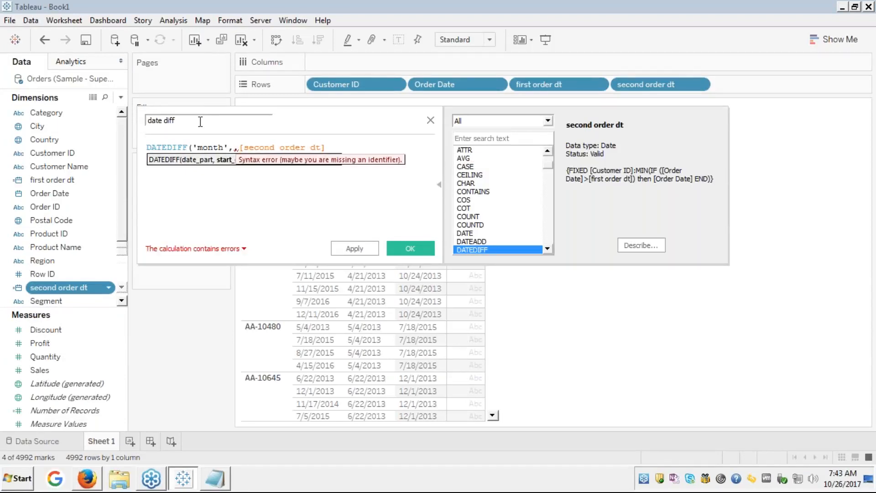
pyautogui.write('fit')
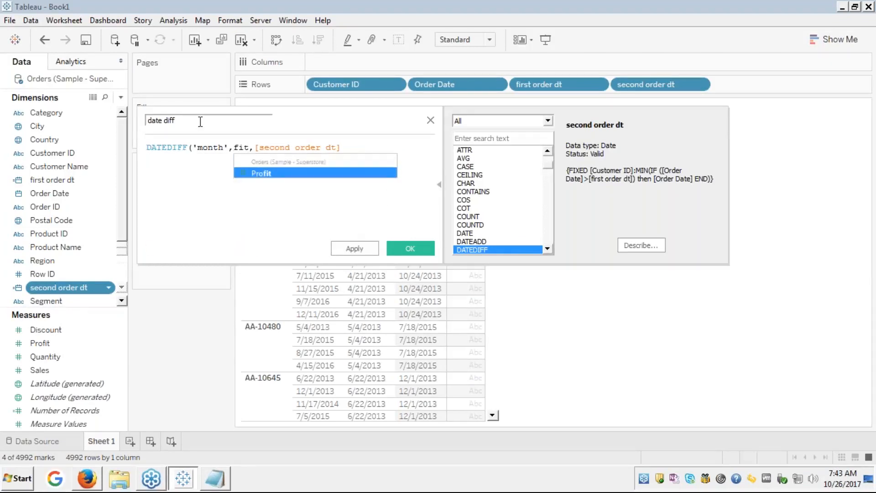
pyautogui.press('BackSpace')
pyautogui.write('r')
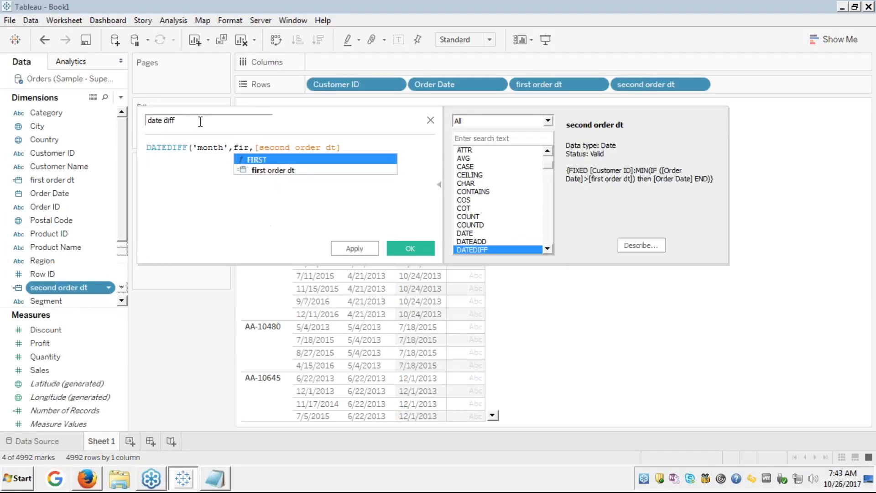
pyautogui.press('Down')
pyautogui.press('Return')
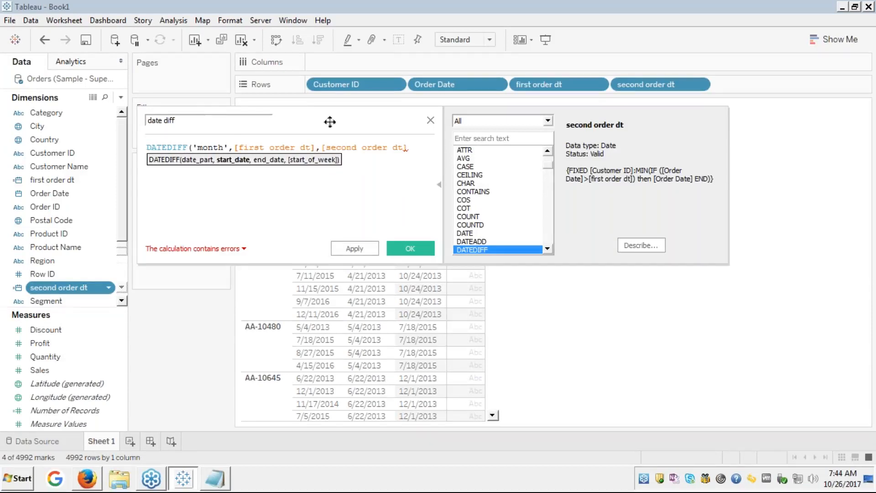
pyautogui.click(416, 151)
pyautogui.write(')')
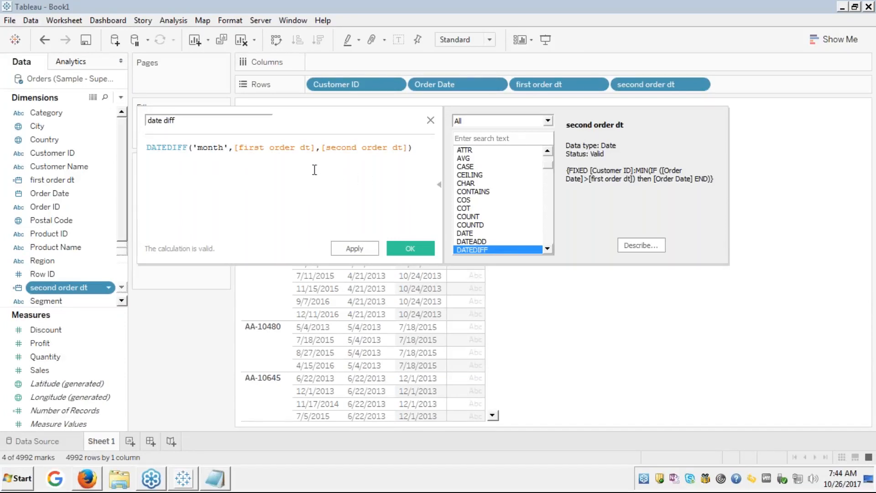
# Wrap the DATEDIFF expression in an IF condition testing >=6 that returns "More than 6 months"
pyautogui.click(148, 145)
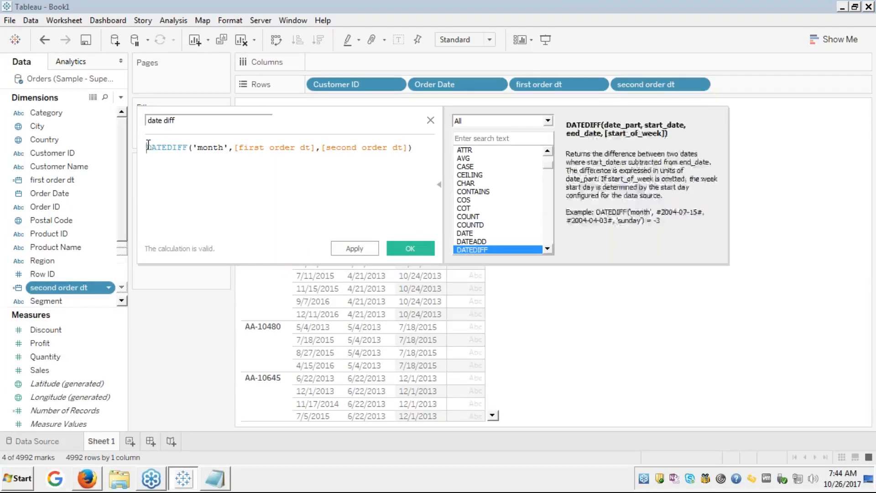
pyautogui.write('If')
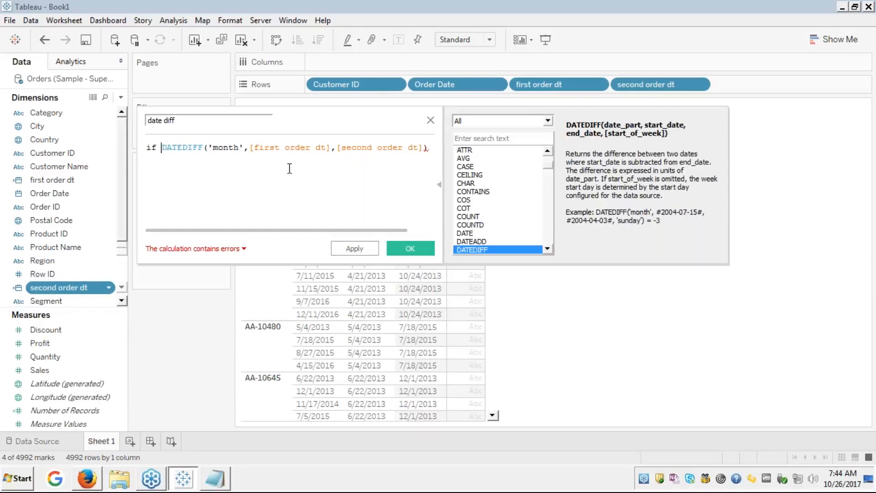
pyautogui.click(435, 146)
pyautogui.write('>=')
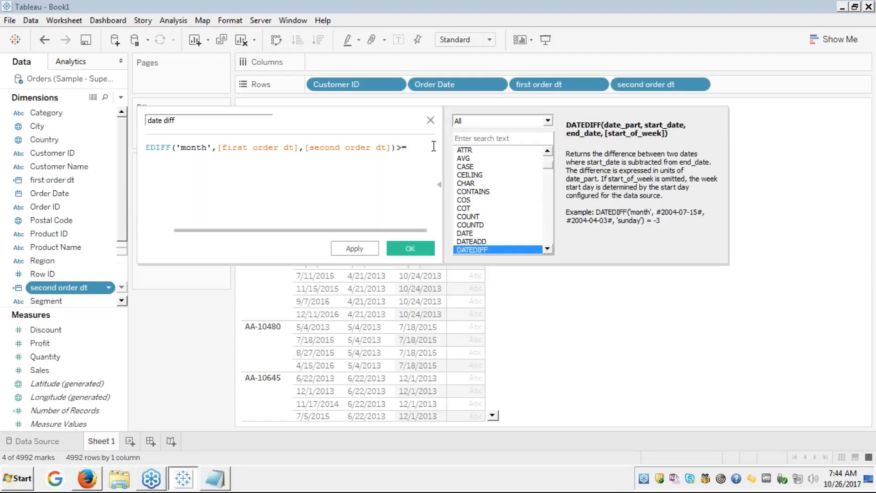
pyautogui.write('6 then')
pyautogui.press('Return')
pyautogui.write('"')
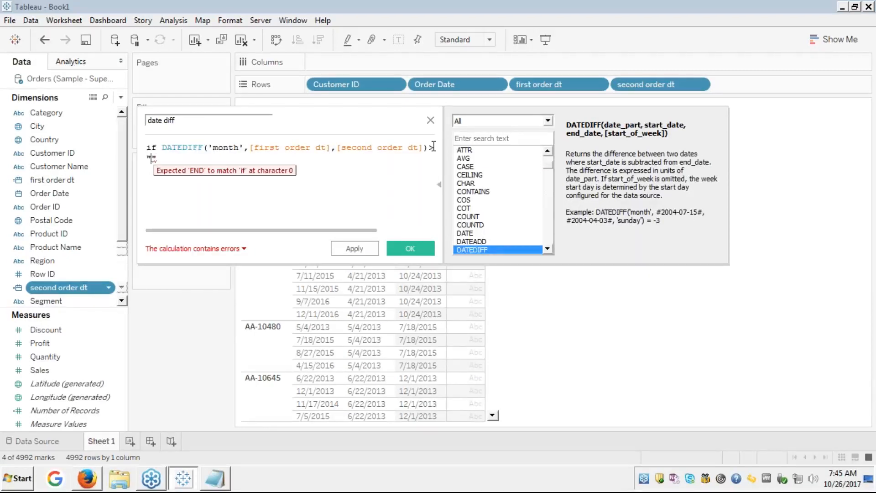
pyautogui.write('More tha')
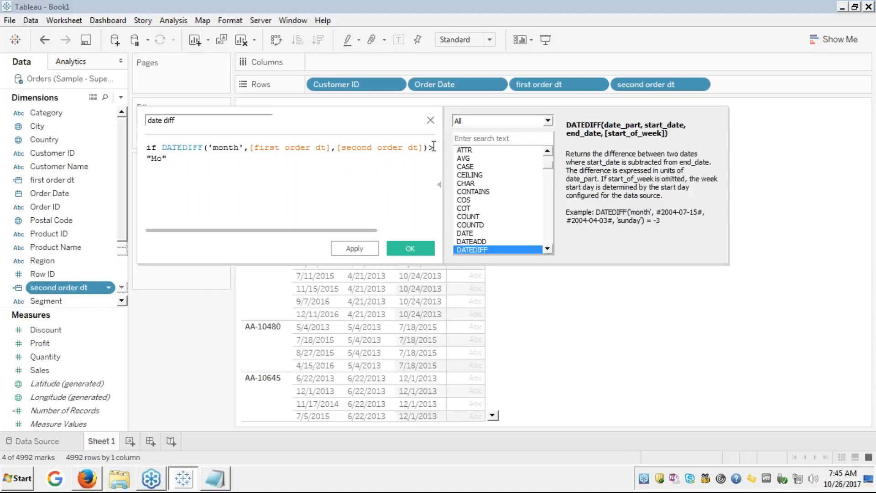
pyautogui.write('n 6 months')
pyautogui.press('Right')
# Add an elseif line below "More than 6 months" and paste a copy of the first DATEDIFF condition with its then after it
pyautogui.press('Return')
pyautogui.write('elseif')
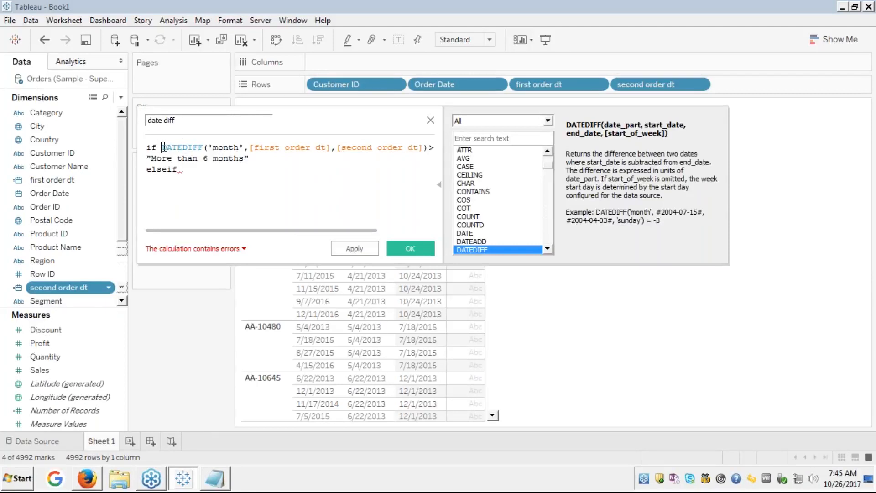
pyautogui.moveTo(163, 147)
pyautogui.mouseDown()
pyautogui.moveTo(163, 159)
pyautogui.moveTo(153, 158)
pyautogui.moveTo(164, 147)
pyautogui.mouseUp()
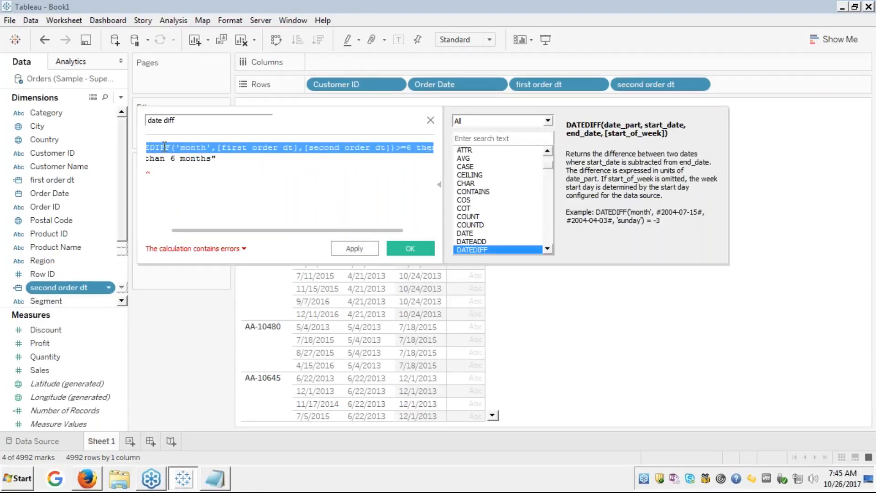
pyautogui.click(164, 146)
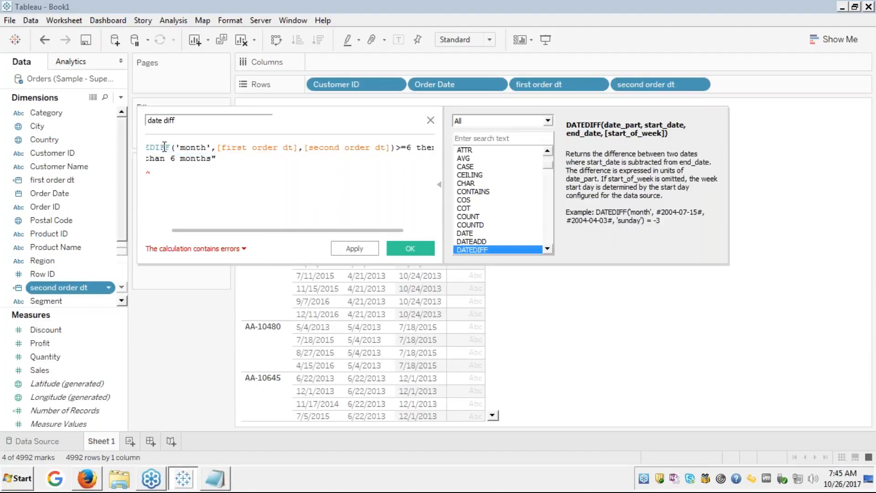
pyautogui.press('Down')
pyautogui.press('Down')
pyautogui.press('Left')
pyautogui.press('Left')
pyautogui.press('Left')
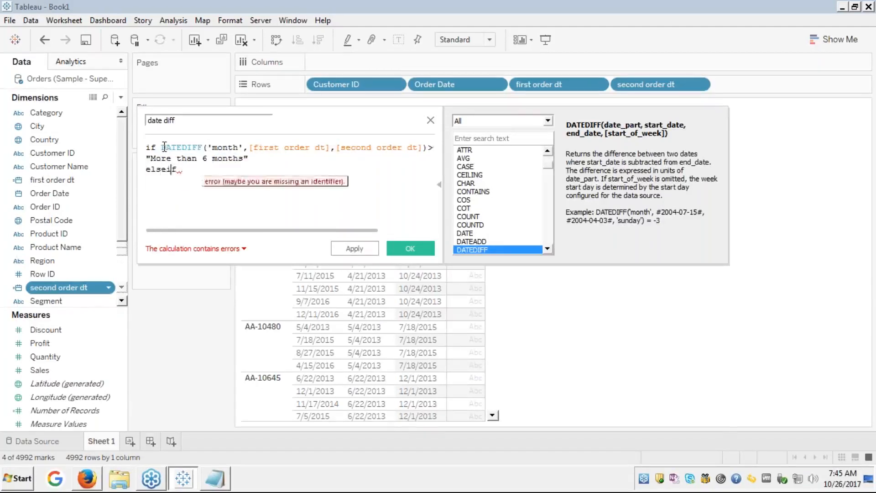
pyautogui.press('Right')
pyautogui.press('Right')
pyautogui.press('Right')
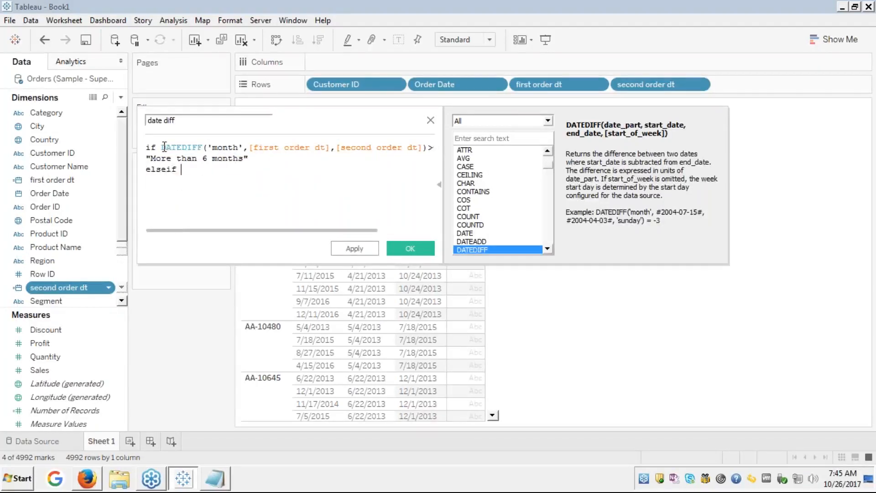
pyautogui.hotkey('ctrl', 'v')
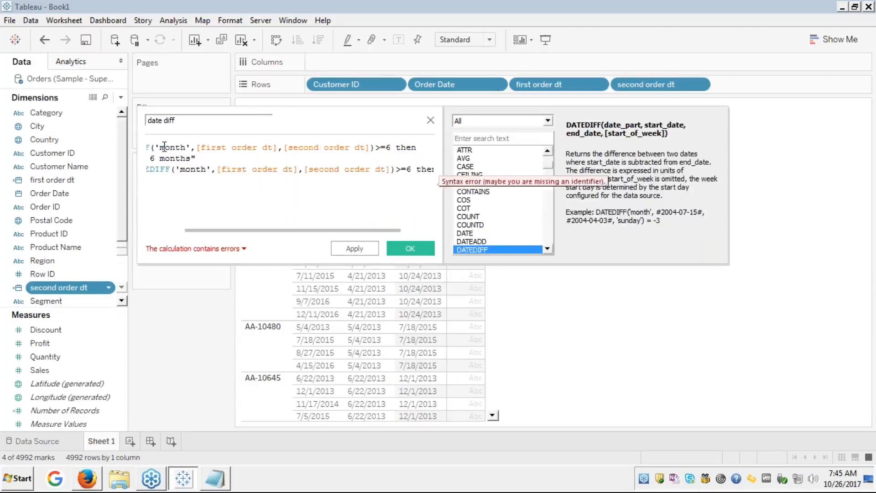
# Change the elseif comparison to <=6 and the first IF comparison to >6
pyautogui.click(399, 169)
pyautogui.press('BackSpace')
pyautogui.write('<')
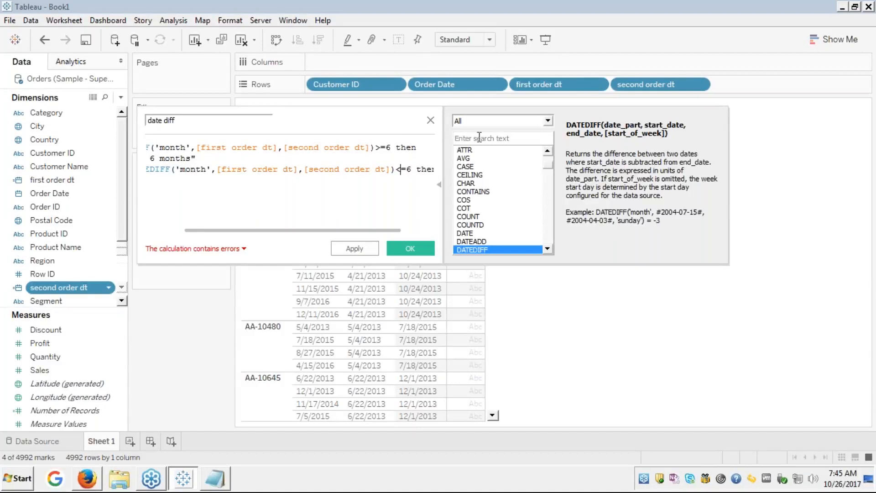
pyautogui.click(387, 147)
pyautogui.press('BackSpace')
# Add "Less than 6 months" on a new line as the result of the elseif condition
pyautogui.click(398, 174)
pyautogui.press('End')
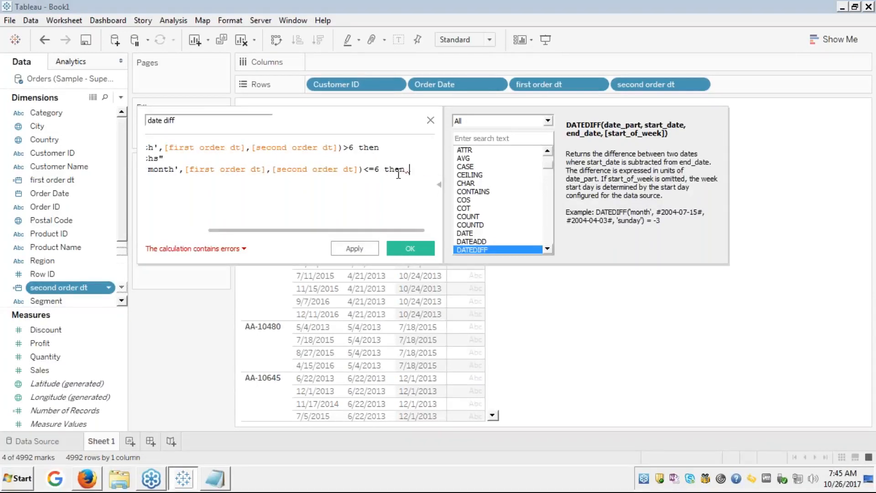
pyautogui.press('Return')
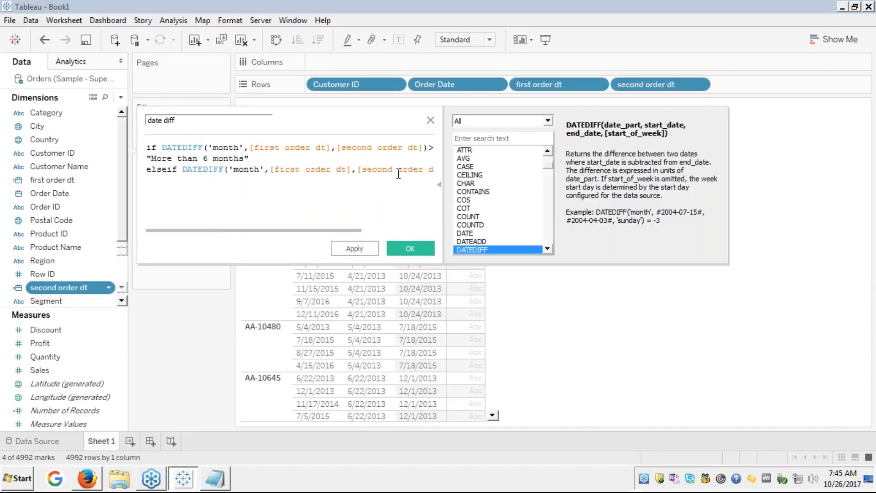
pyautogui.write('"Less than 6 months')
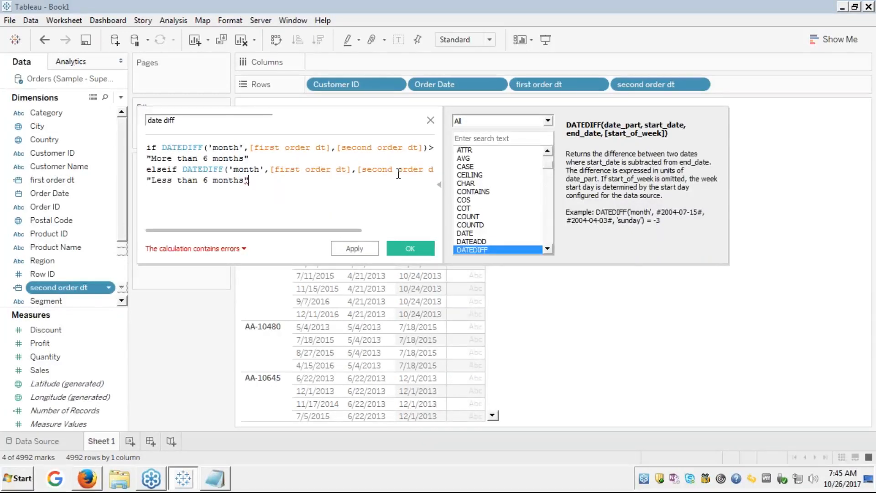
# Finish the formula with an ELSE branch returning "No second Purchase" and a closing END
pyautogui.press('Return')
pyautogui.write('else')
pyautogui.press('Return')
pyautogui.press('Return')
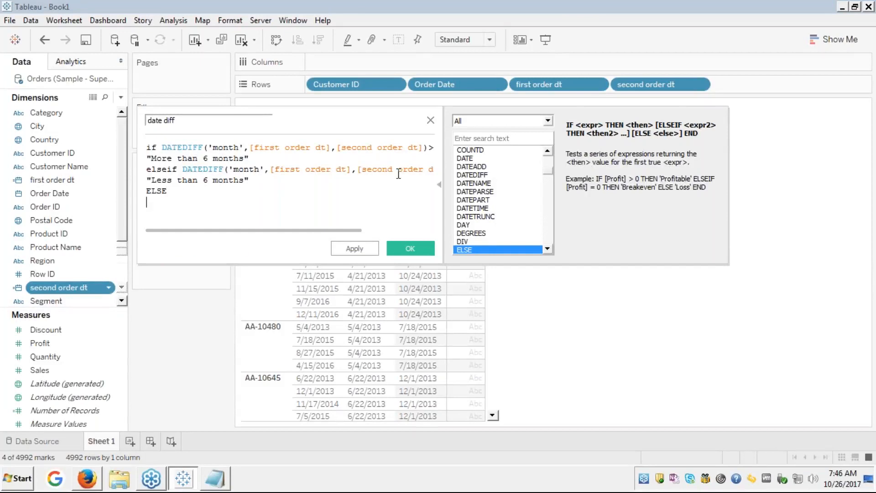
pyautogui.write('""')
pyautogui.write('No secon')
pyautogui.write('d Purchase')
pyautogui.press('End')
pyautogui.press('Return')
pyautogui.write('end')
pyautogui.press('Return')
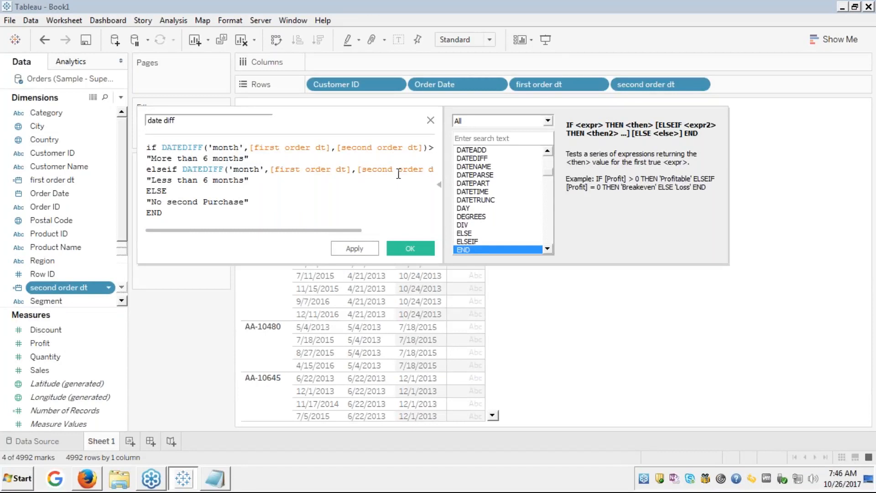
pyautogui.press('Return')
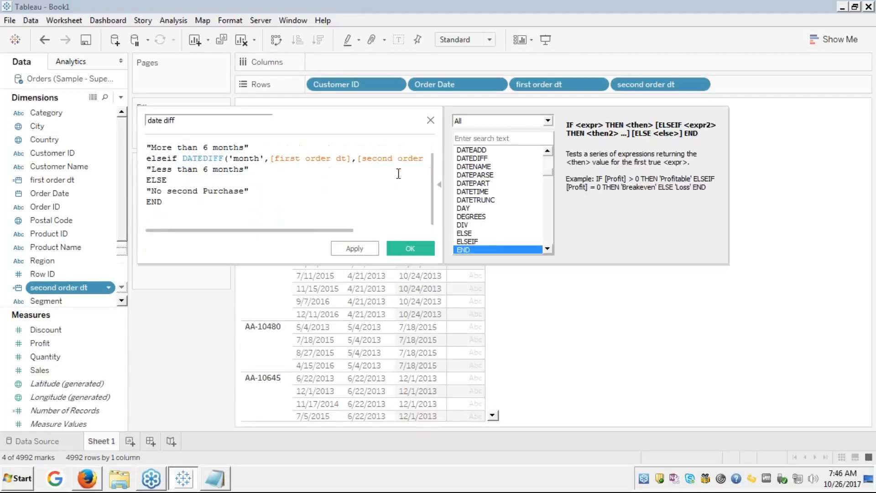
# Copy the complete IF formula and paste it into Notepad, spaced below the FIXED formula
pyautogui.press('Up')
pyautogui.press('Up')
pyautogui.press('Up')
pyautogui.press('Up')
pyautogui.press('Up')
pyautogui.press('Up')
pyautogui.press('Up')
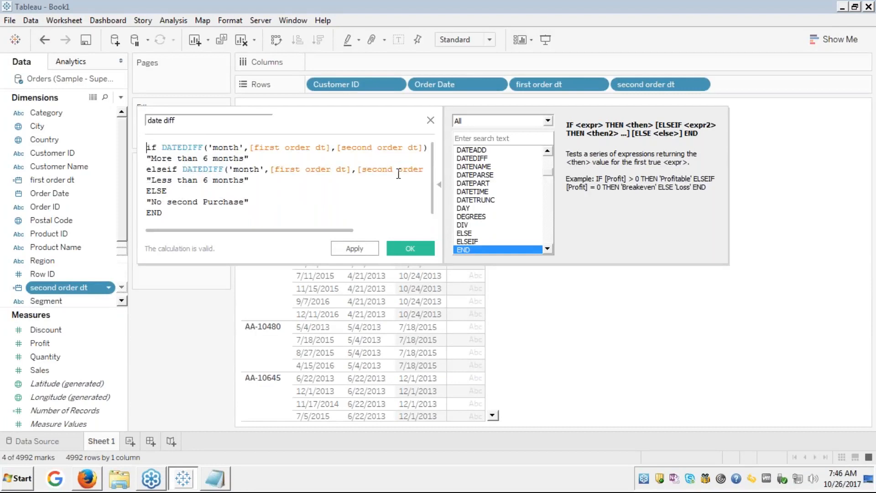
pyautogui.hotkey('ctrl', 'a')
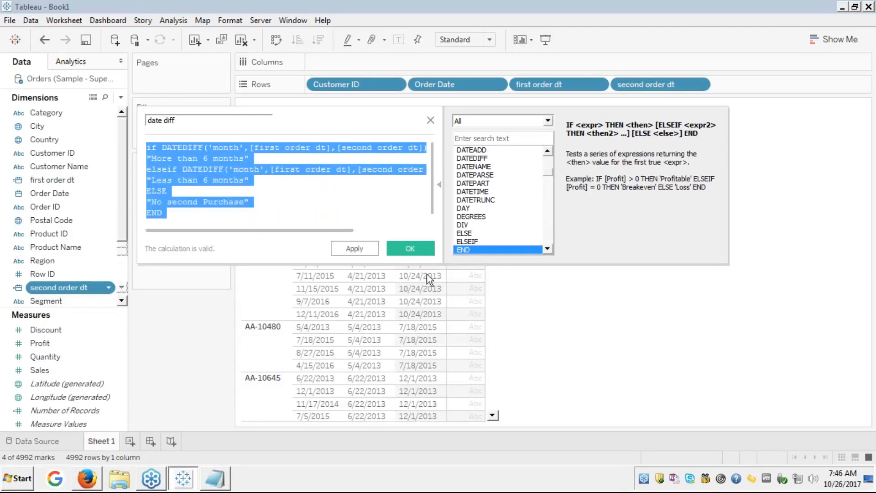
pyautogui.click(214, 478)
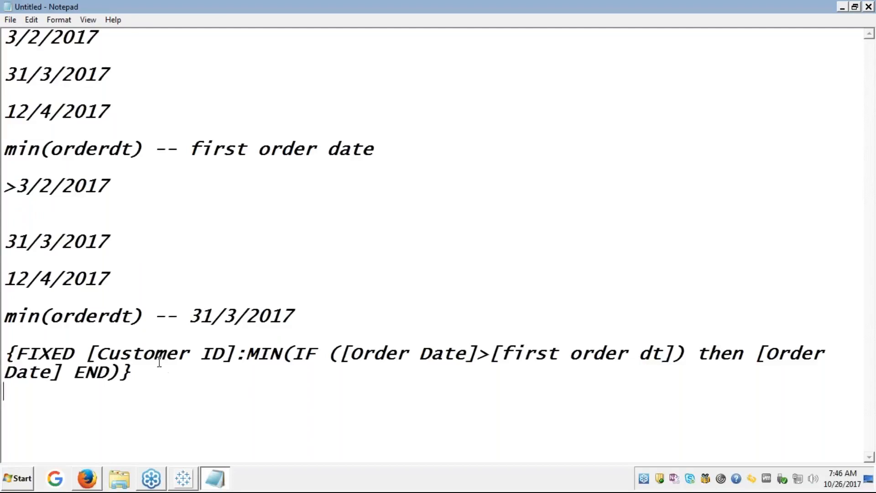
pyautogui.press('Return')
pyautogui.press('Return')
pyautogui.write('if DATEDIFF(\'month\',[first order dt],[second order dt])>6 then "More than 6 months" elseif DATEDIFF(\'month\',[first order dt],[second order dt])<=6 then "Less than 6 months" ELSE "No second Purchase" END')
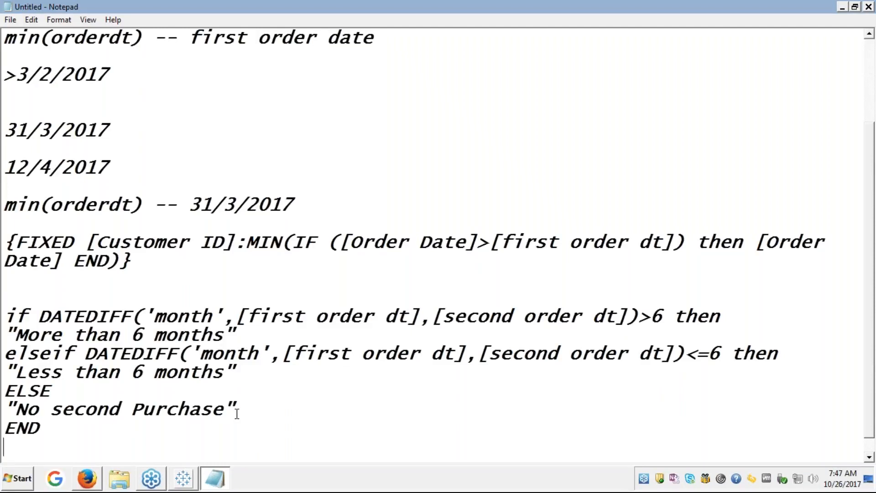
# Highlight the whole pasted IF formula in Notepad, from its first line through END
pyautogui.hotkey('shift', 'Up')
pyautogui.hotkey('shift', 'Up')
pyautogui.hotkey('shift', 'Up')
pyautogui.hotkey('shift', 'Up')
pyautogui.hotkey('shift', 'Up')
pyautogui.hotkey('shift', 'Up')
pyautogui.hotkey('shift', 'Up')
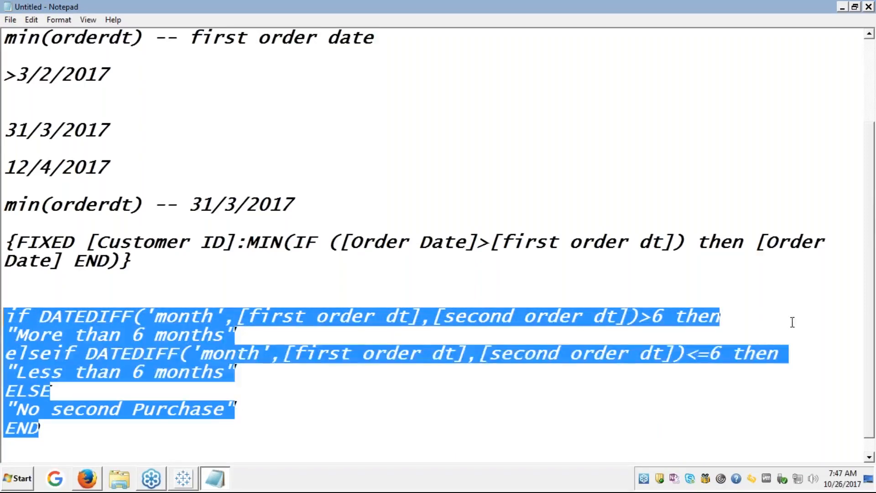
pyautogui.click(864, 178)
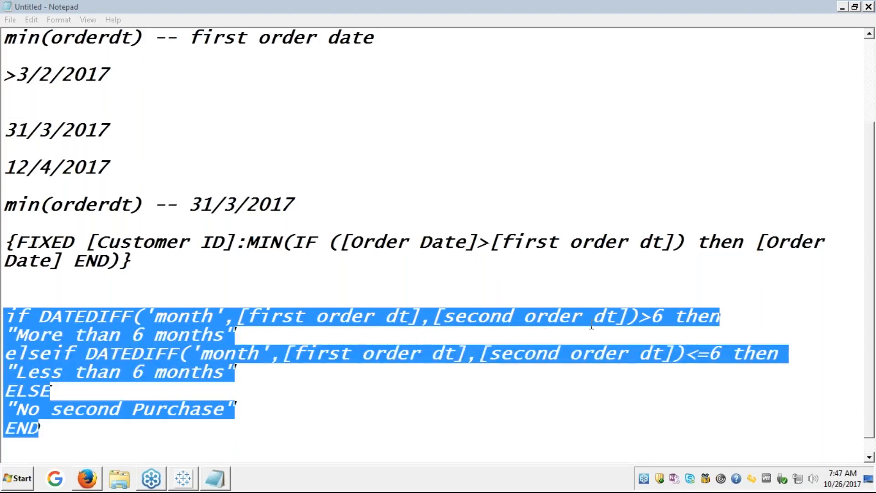
pyautogui.click(332, 428)
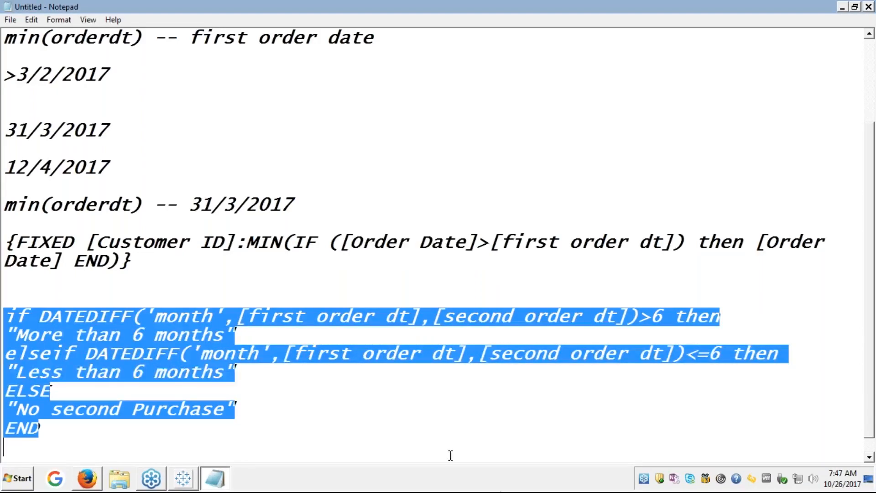
# Switch to Tableau, rename the date diff calculation "Repeat Purchase" and save it
pyautogui.click(182, 477)
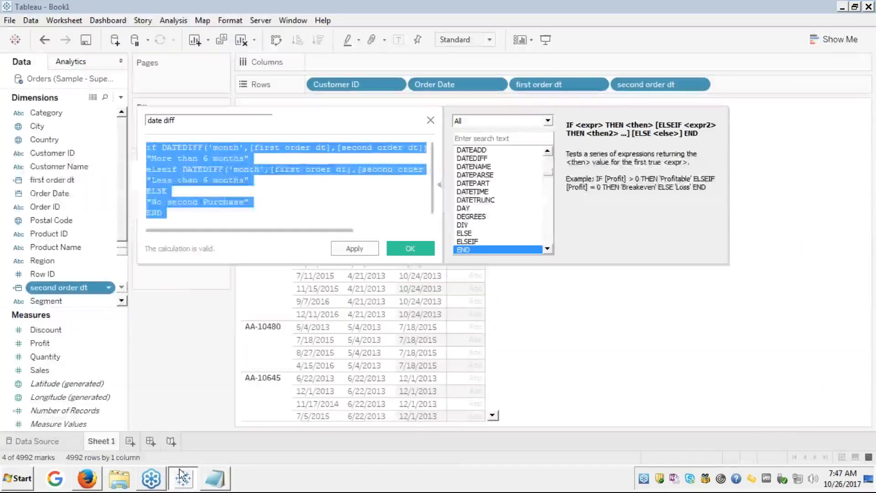
pyautogui.click(182, 117)
pyautogui.hotkey('ctrl', 'a')
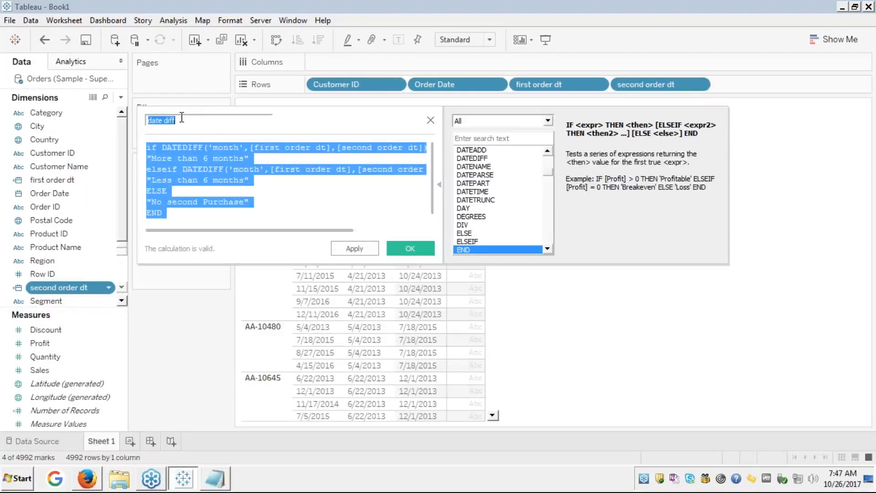
pyautogui.write('Repe')
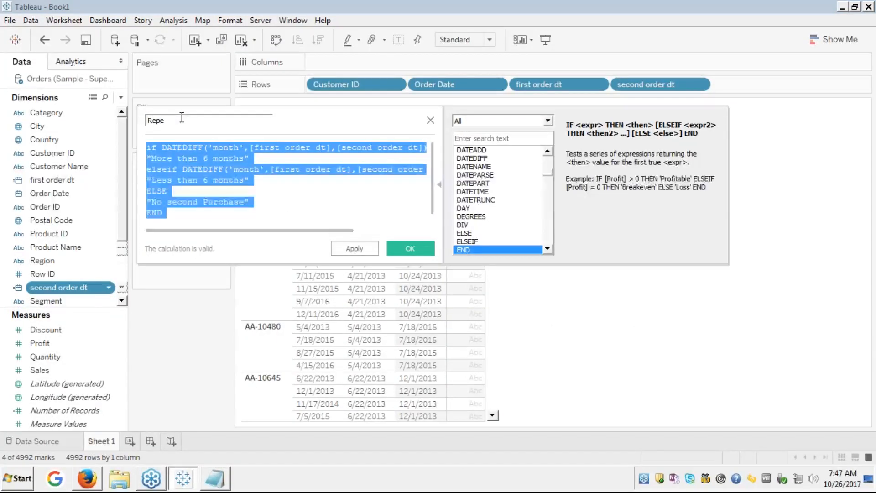
pyautogui.write('at ourchase')
pyautogui.press('BackSpace')
pyautogui.write('p')
pyautogui.press('Delete')
pyautogui.press('Delete')
pyautogui.write('P')
pyautogui.click(415, 249)
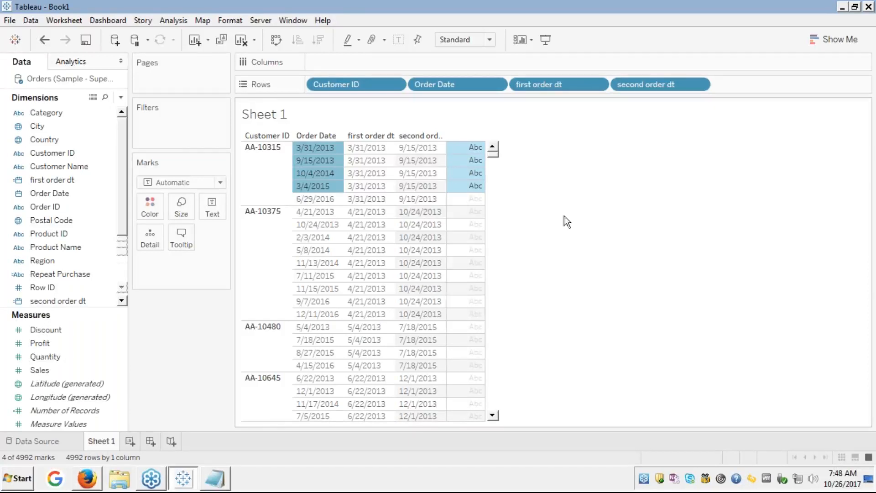
# Clear the mark selection and add Repeat Purchase to Rows after second order dt
pyautogui.click(564, 251)
pyautogui.click(58, 275)
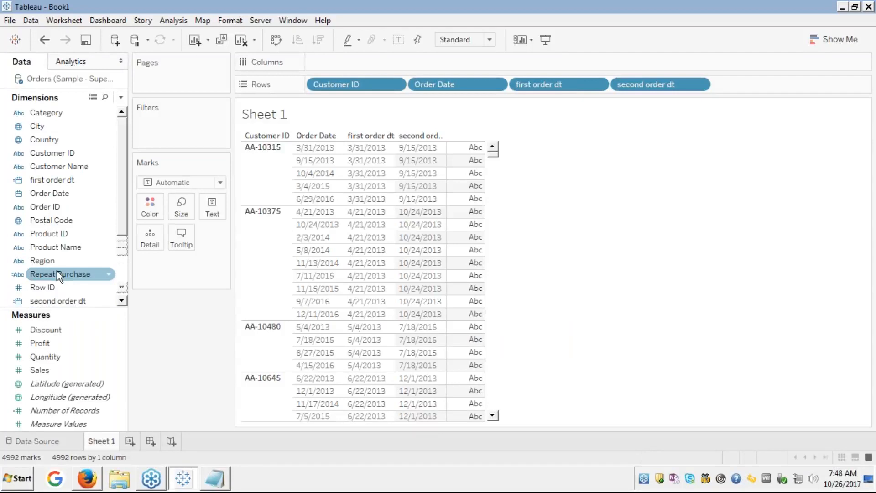
pyautogui.moveTo(56, 270)
pyautogui.mouseDown()
pyautogui.moveTo(60, 277)
pyautogui.moveTo(410, 149)
pyautogui.moveTo(395, 156)
pyautogui.moveTo(724, 89)
pyautogui.mouseUp()
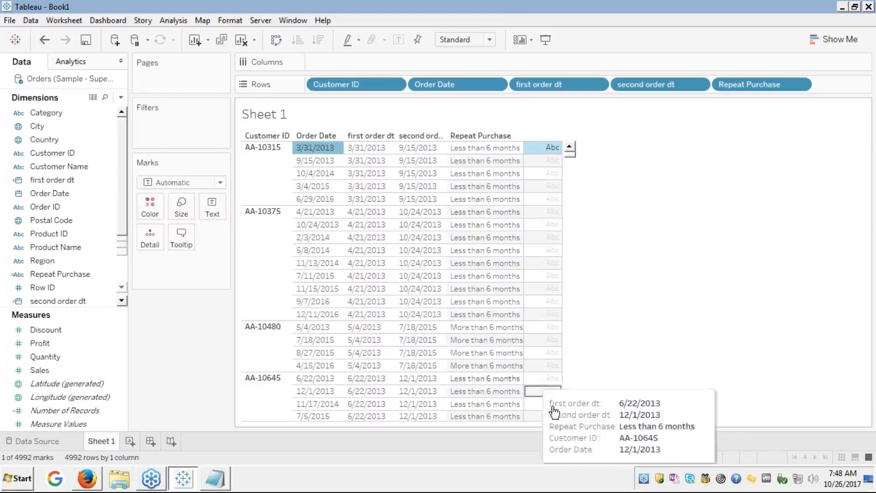
# Examine the Repeat Purchase classifications against the first and second order dates across the customers in the table
pyautogui.scroll(-20, 572, 398)
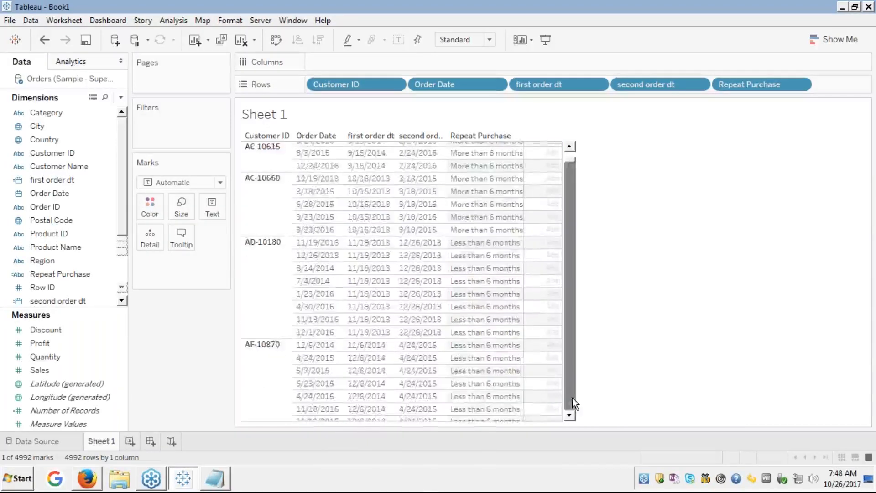
pyautogui.scroll(-20, 574, 404)
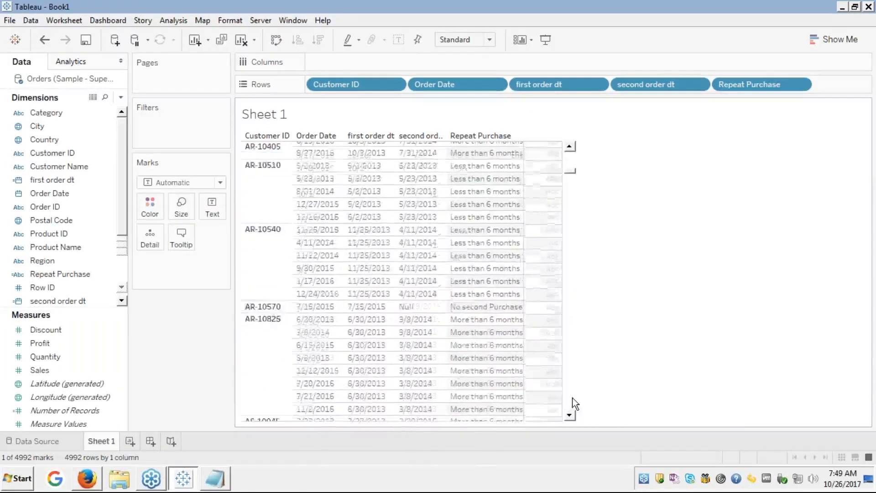
pyautogui.scroll(-15, 573, 404)
pyautogui.moveTo(558, 207)
pyautogui.click(570, 156)
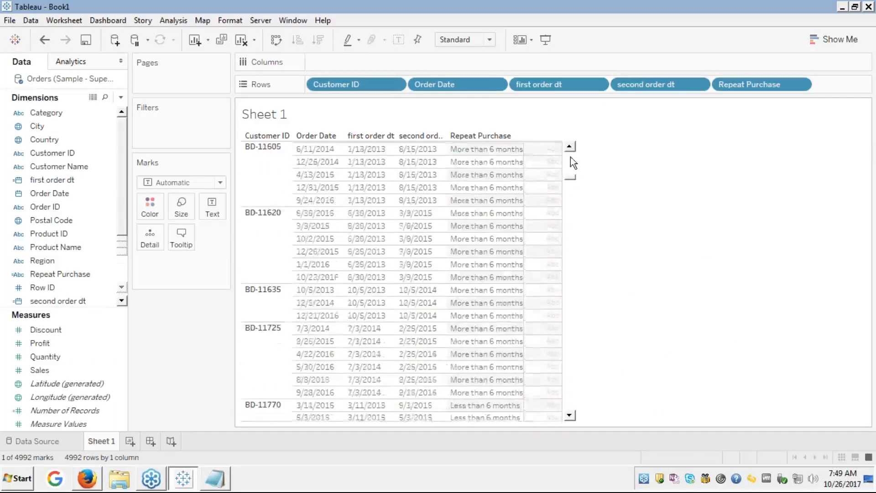
pyautogui.click(570, 157)
pyautogui.click(570, 157)
pyautogui.click(571, 157)
pyautogui.click(570, 157)
pyautogui.click(570, 157)
pyautogui.click(570, 157)
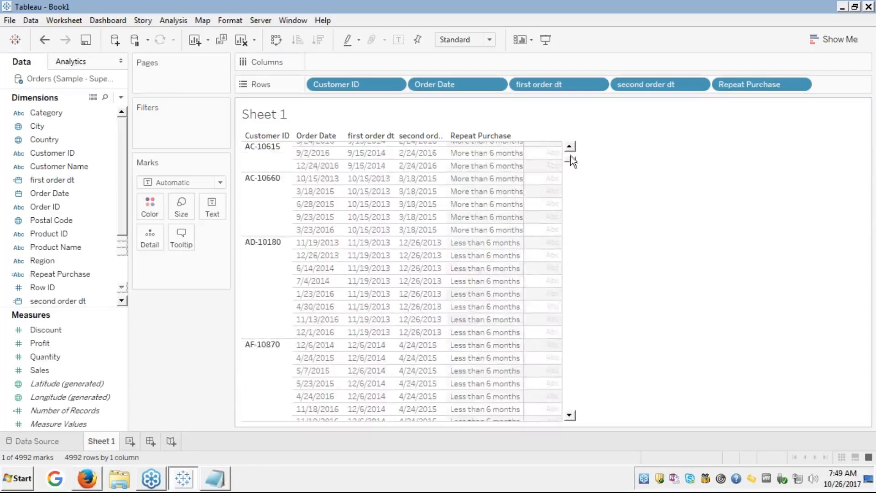
# Clear the whole sheet and place Customer ID on Columns
pyautogui.click(571, 154)
pyautogui.click(571, 154)
pyautogui.click(571, 154)
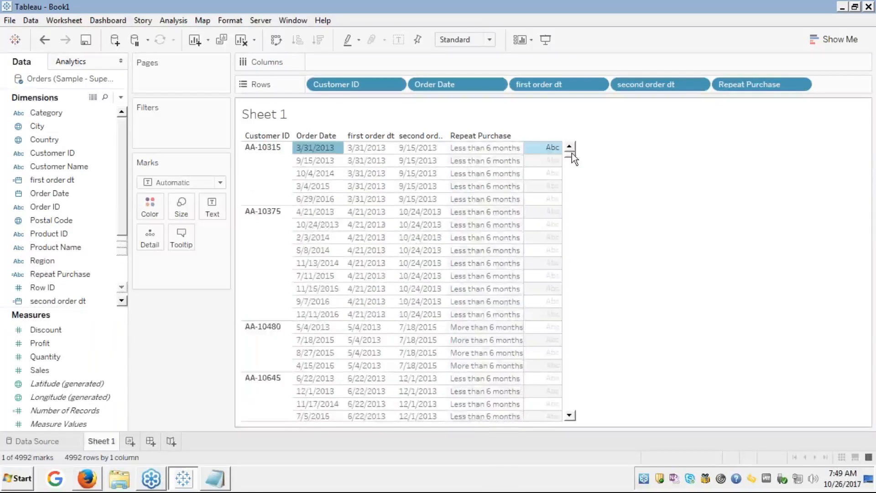
pyautogui.click(243, 42)
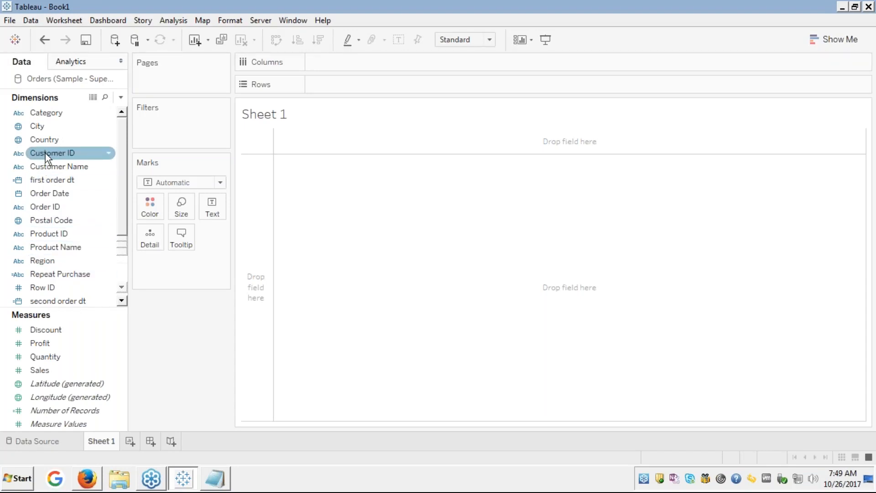
pyautogui.moveTo(45, 152); pyautogui.dragTo(406, 61)
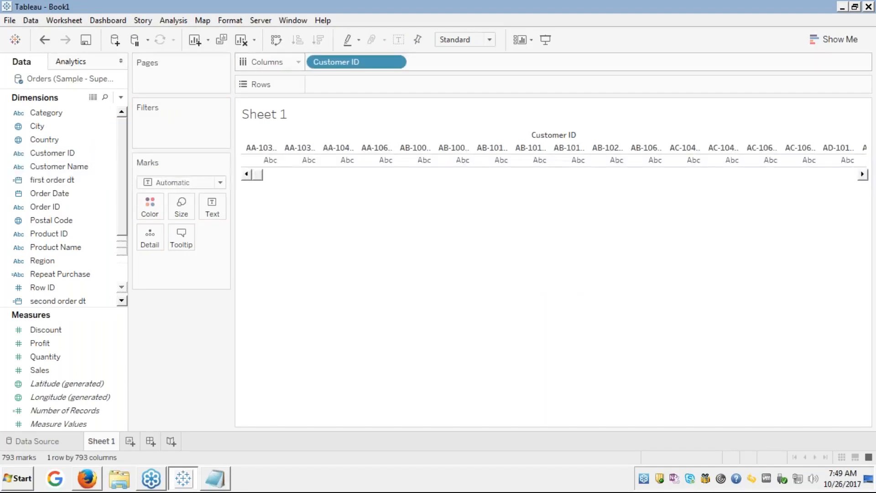
# Add the Repeat Purchase dimension to Rows, leaving its field name as it is
pyautogui.click(57, 275)
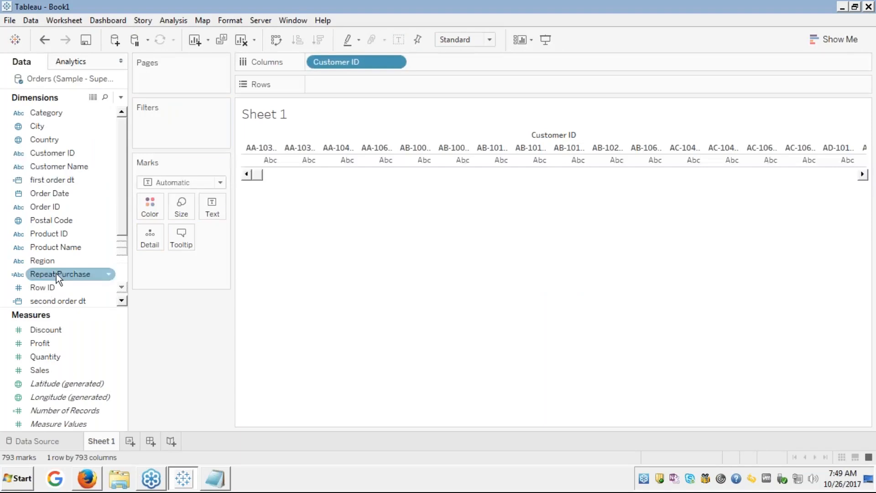
pyautogui.click(56, 273)
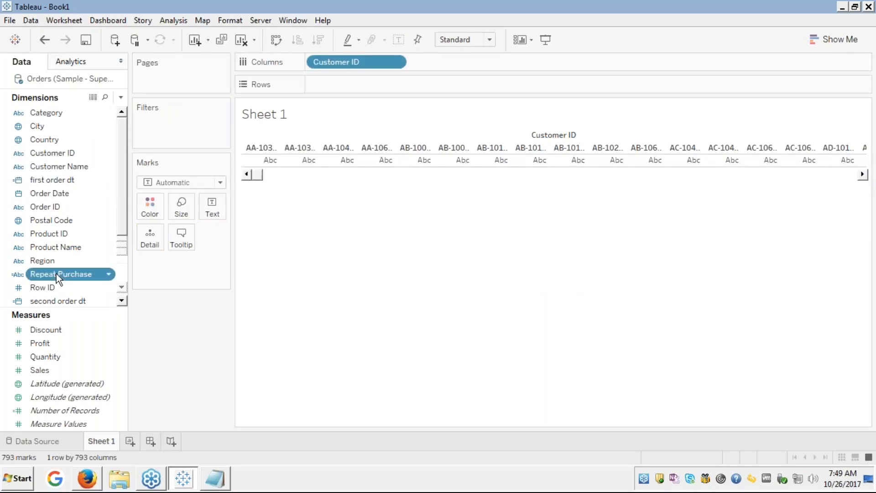
pyautogui.click(56, 272)
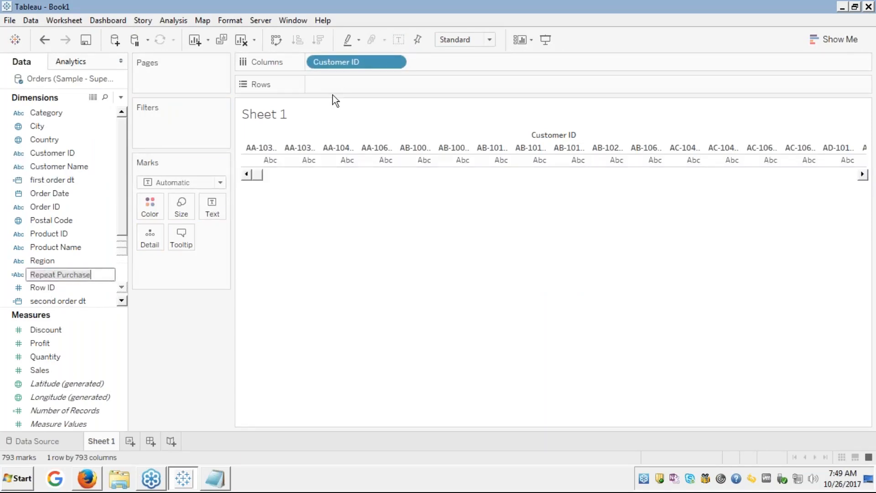
pyautogui.keyDown('ctrl'); pyautogui.click(98, 289); pyautogui.keyUp('ctrl')
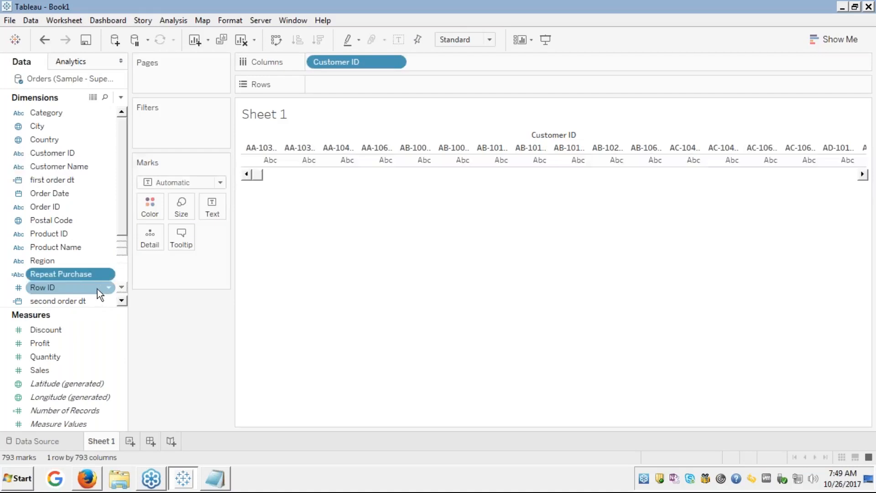
pyautogui.moveTo(85, 274); pyautogui.dragTo(352, 82)
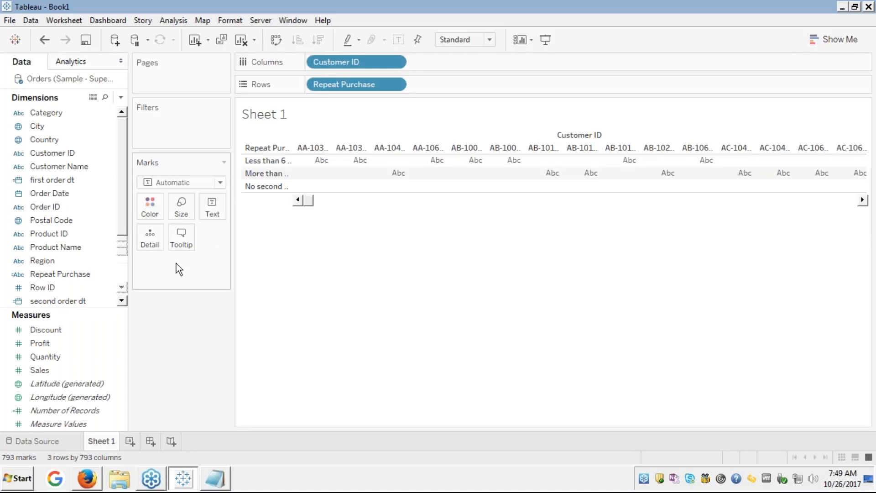
# Add the Sales measure to the table as a sum for each customer and Repeat Purchase class
pyautogui.click(39, 346)
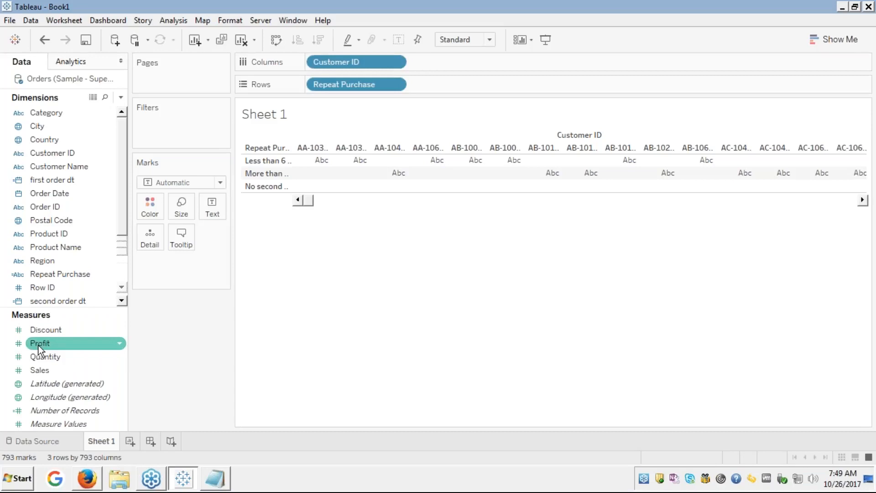
pyautogui.click(43, 370)
pyautogui.doubleClick(44, 370)
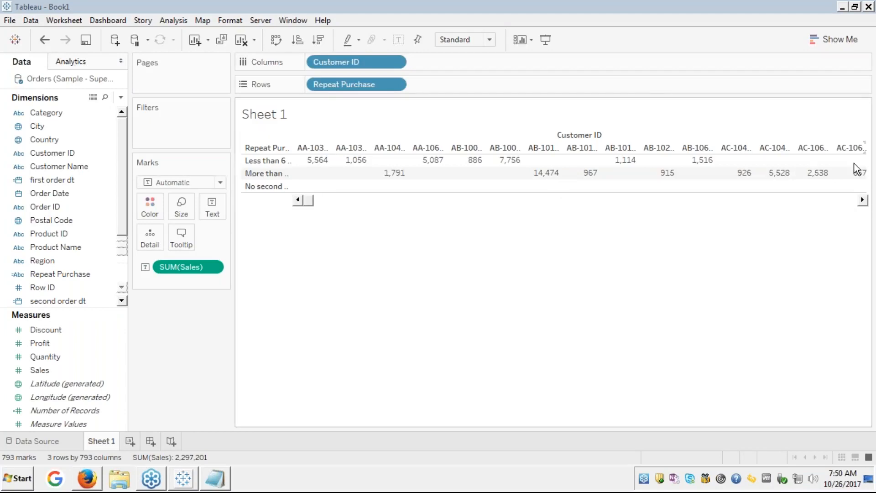
# Review the month-gap IF formula in Notepad, return to Tableau and check the options of the Repeat Purchase row field
pyautogui.click(215, 478)
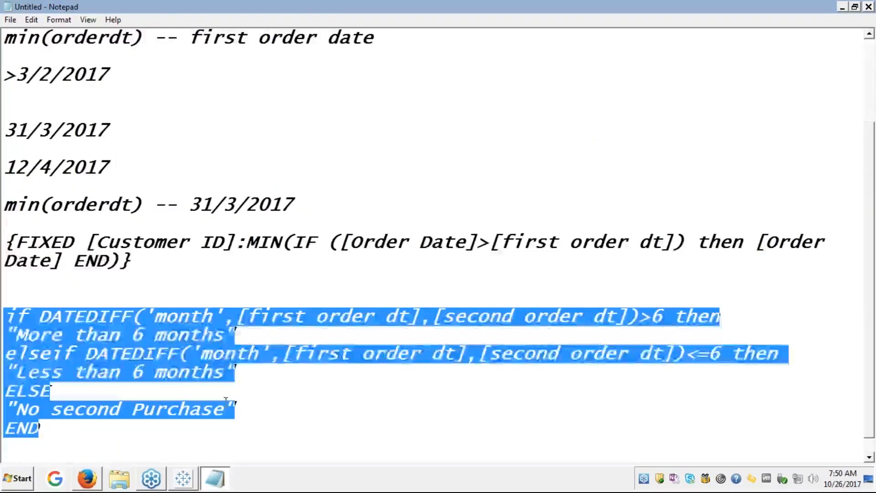
pyautogui.hotkey('alt', 'Tab')
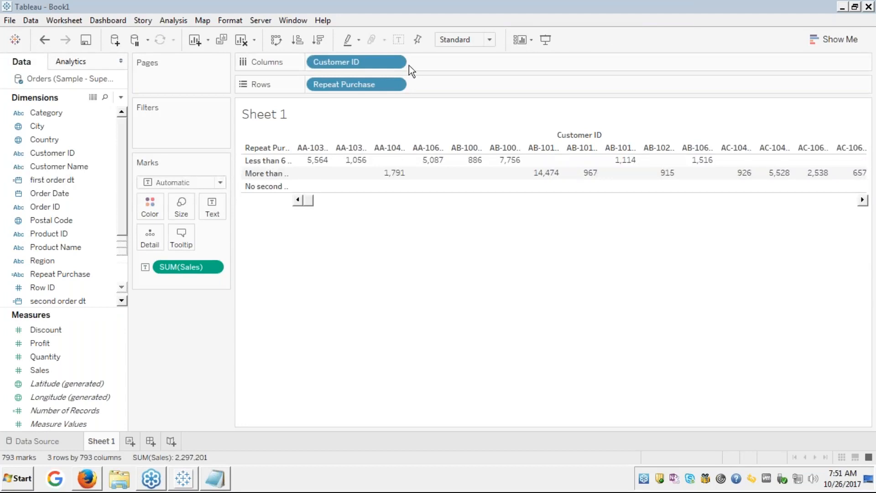
pyautogui.rightClick(377, 86)
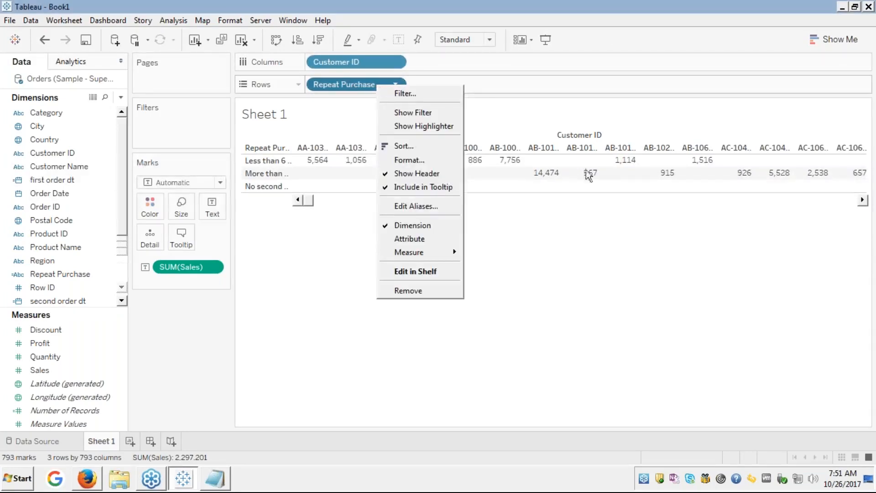
pyautogui.click(750, 271)
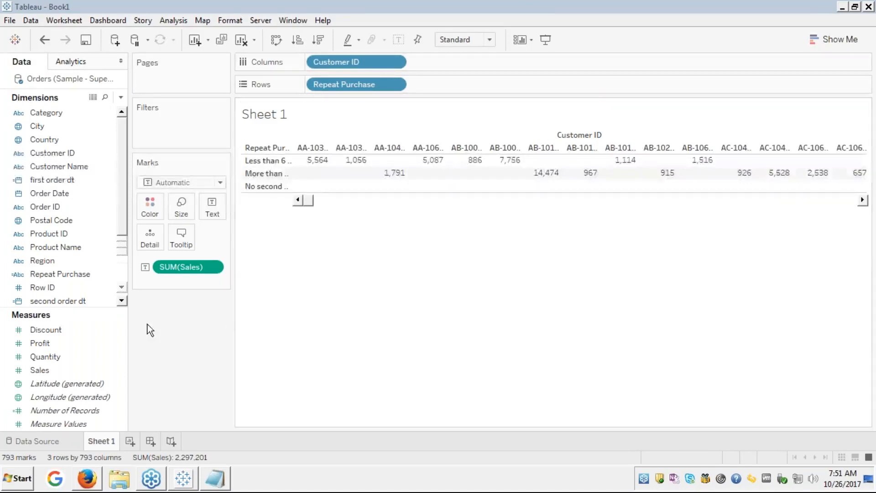
# Open the Repeat Purchase calculation, highlight its entire formula for review and close the editor
pyautogui.click(61, 275)
pyautogui.rightClick(62, 272)
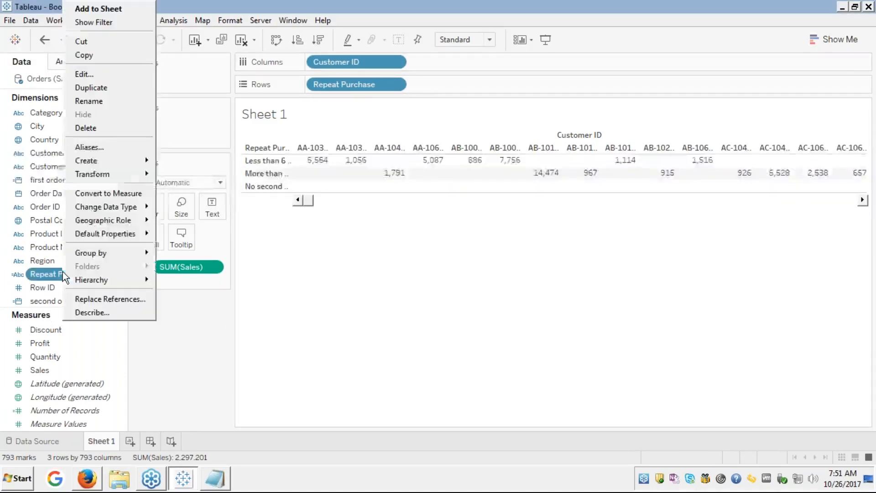
pyautogui.click(81, 72)
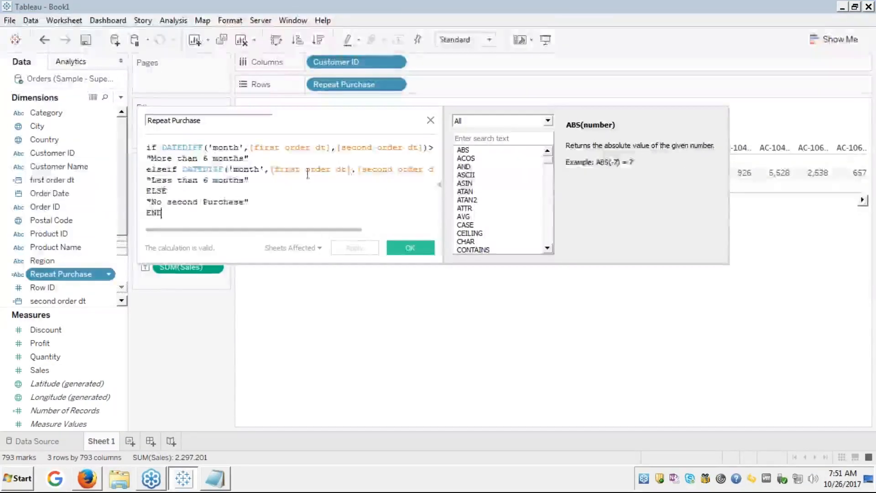
pyautogui.click(306, 175)
pyautogui.hotkey('ctrl', 'a')
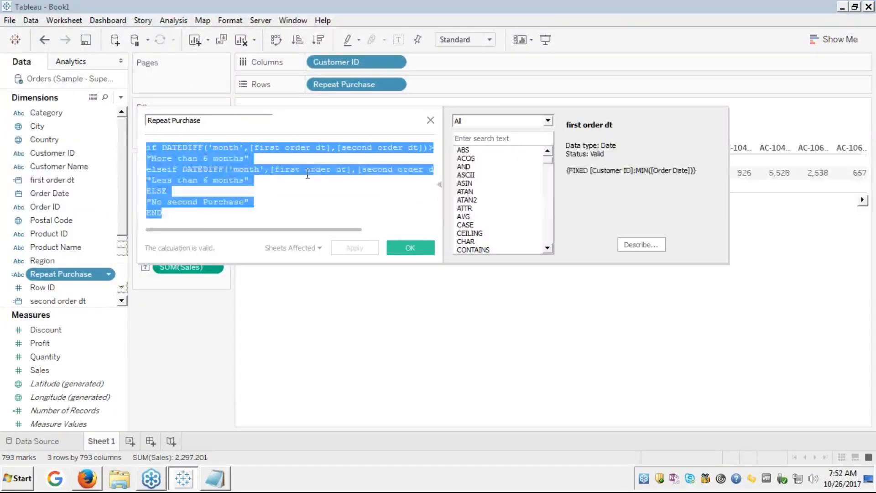
pyautogui.click(404, 244)
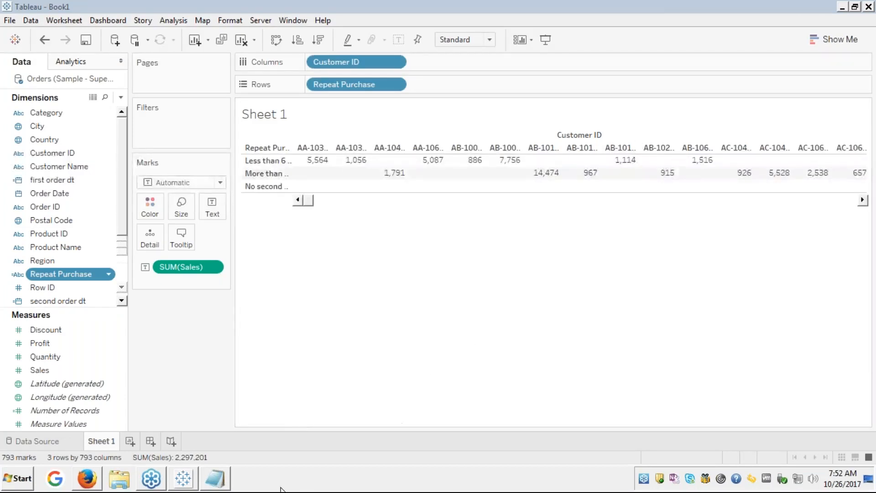
# Switch to Notepad, point out the first and second order dt arguments in the first DATEDIFF line, and return to Tableau
pyautogui.click(221, 486)
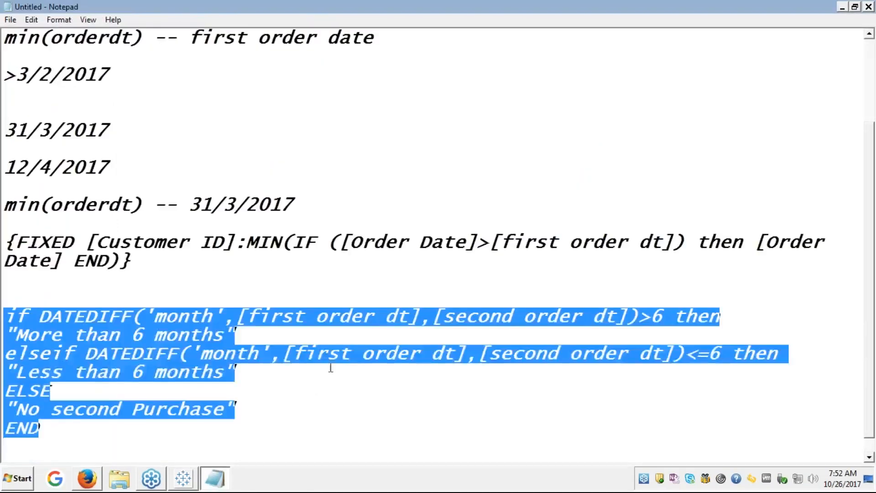
pyautogui.click(331, 320)
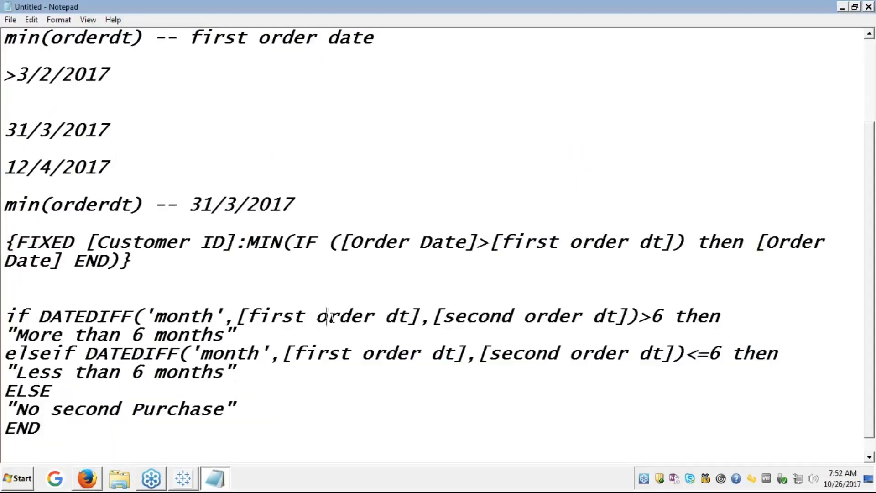
pyautogui.doubleClick(331, 317)
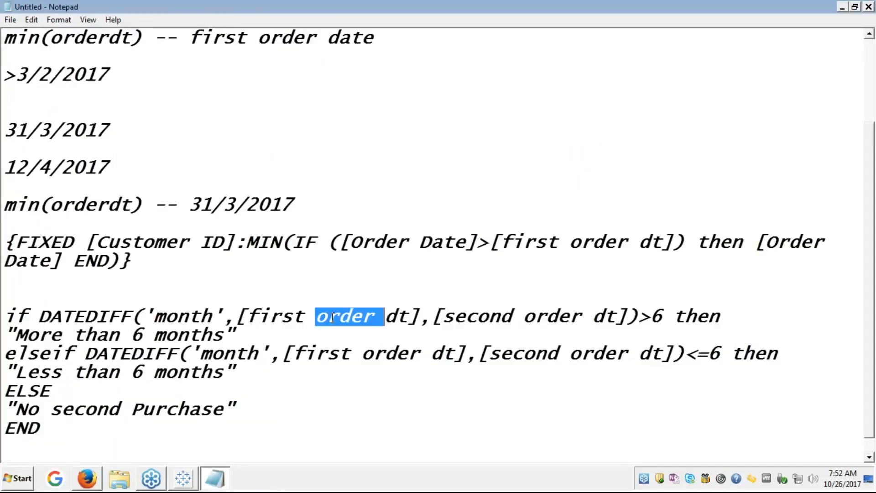
pyautogui.click(512, 315)
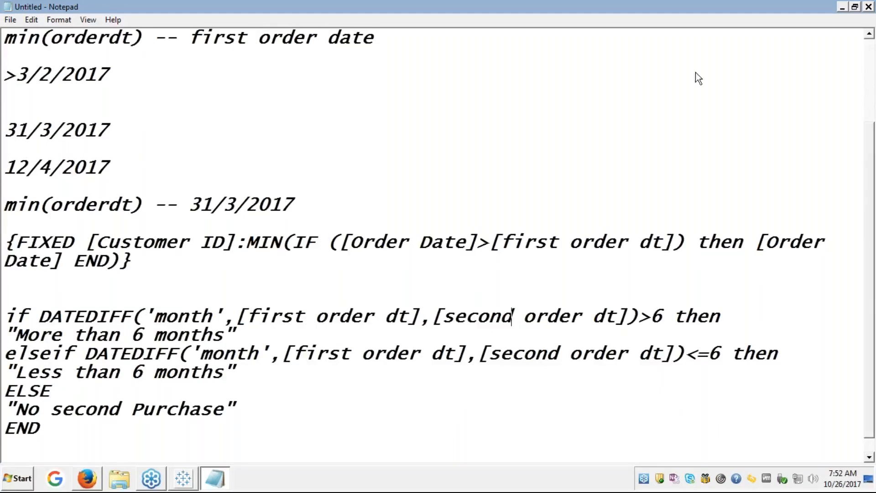
pyautogui.click(682, 23)
pyautogui.hotkey('alt', 'Tab')
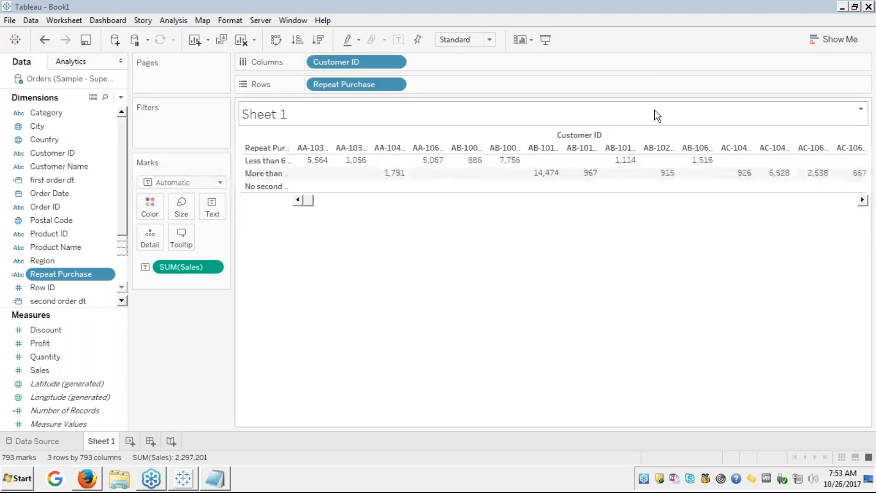
# Remove the Sales sum from the Marks card and check the aggregation options of the Repeat Purchase row field
pyautogui.rightClick(363, 84)
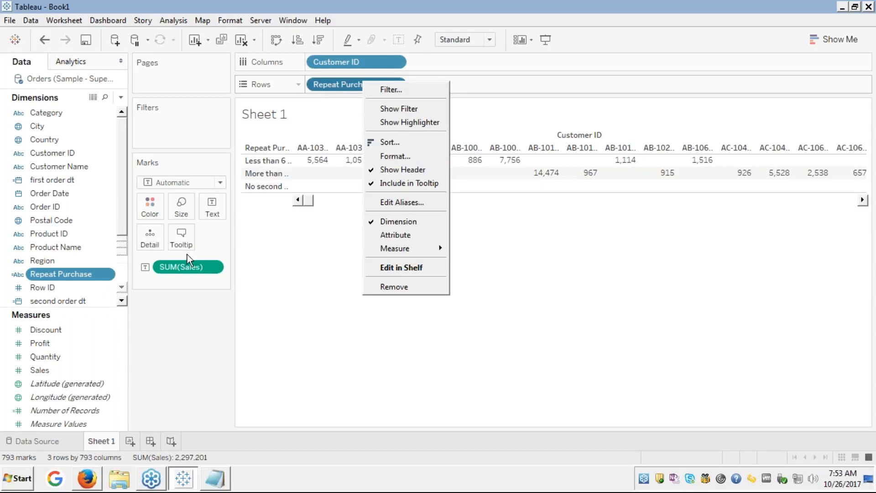
pyautogui.click(182, 266)
pyautogui.moveTo(180, 266); pyautogui.dragTo(60, 325)
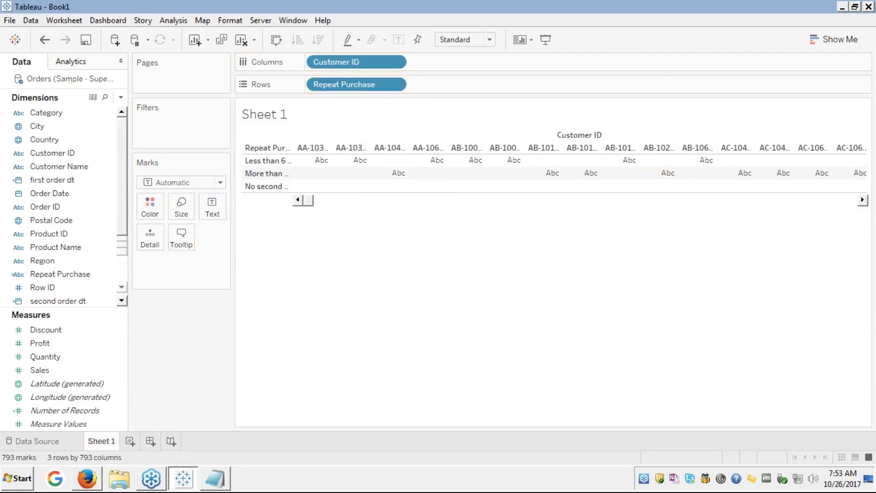
pyautogui.rightClick(361, 84)
pyautogui.moveTo(392, 252)
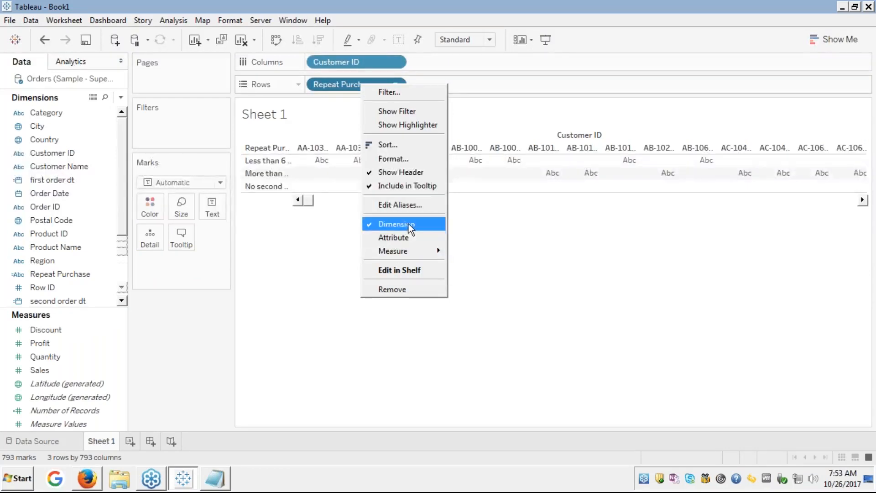
pyautogui.click(519, 221)
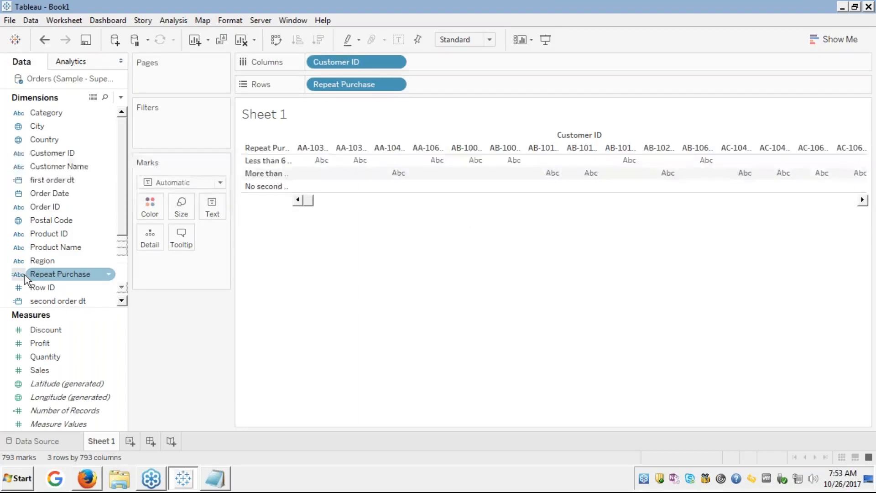
# Convert the Repeat Purchase dimension to a measure and remove its field from Rows
pyautogui.rightClick(42, 274)
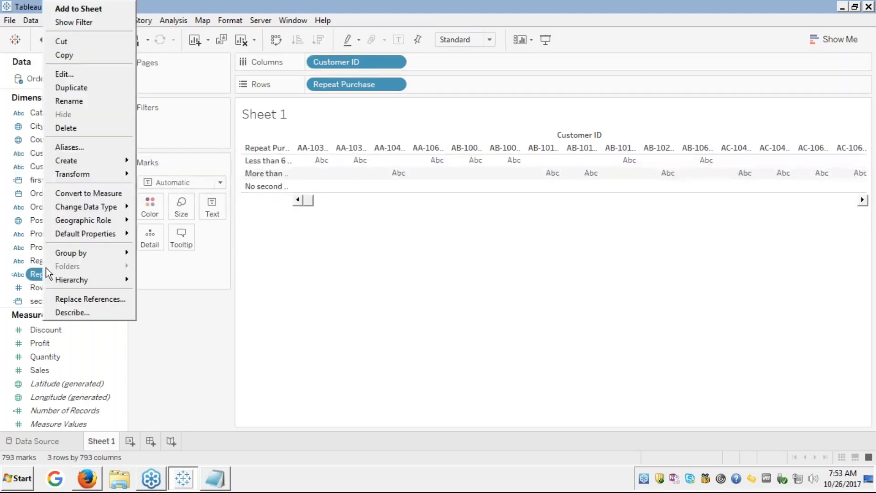
pyautogui.click(85, 191)
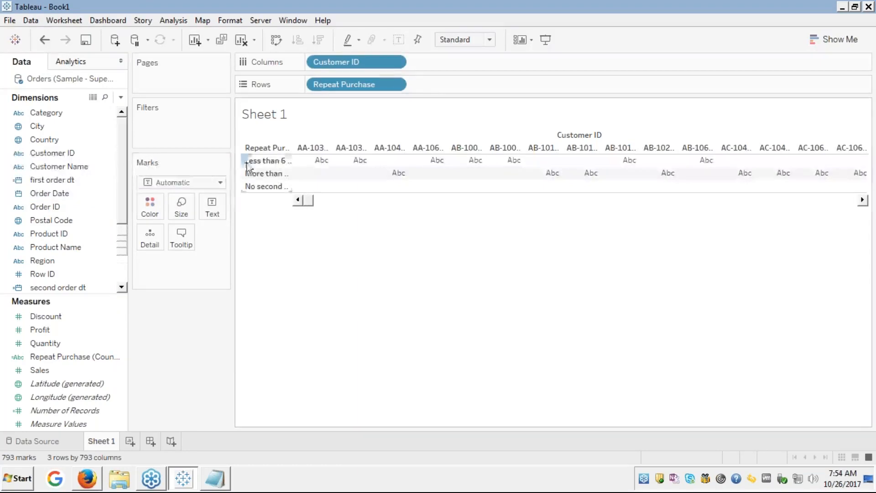
pyautogui.moveTo(367, 91); pyautogui.dragTo(64, 247)
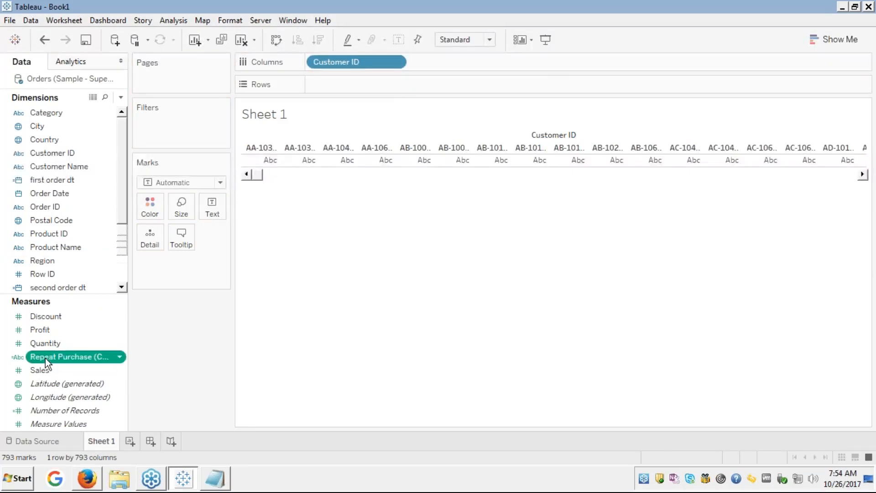
# Place the Repeat Purchase distinct count on Text as a Percent of Total quick table calculation, and add the same measure to Color
pyautogui.moveTo(46, 357); pyautogui.dragTo(212, 207)
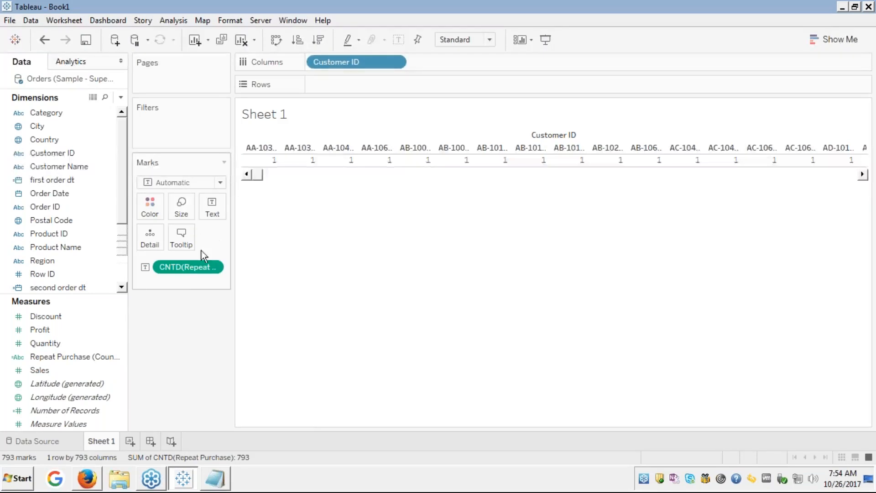
pyautogui.rightClick(185, 267)
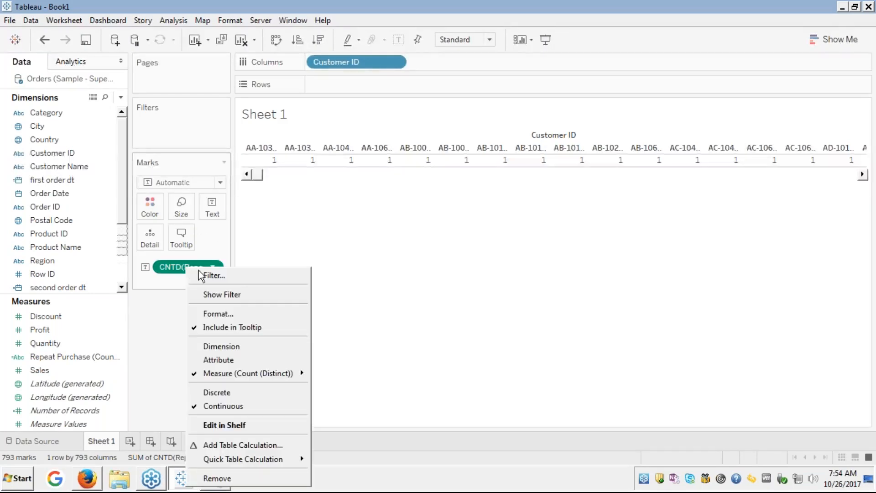
pyautogui.moveTo(236, 457)
pyautogui.moveTo(266, 457)
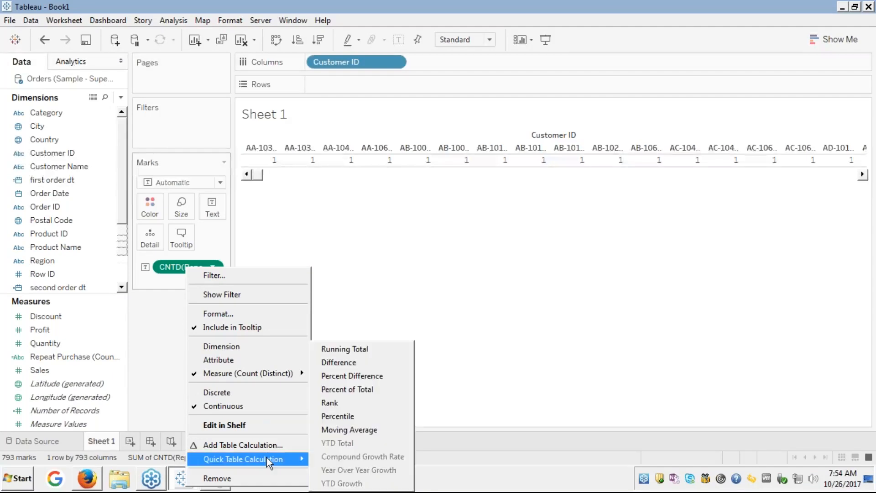
pyautogui.click(355, 390)
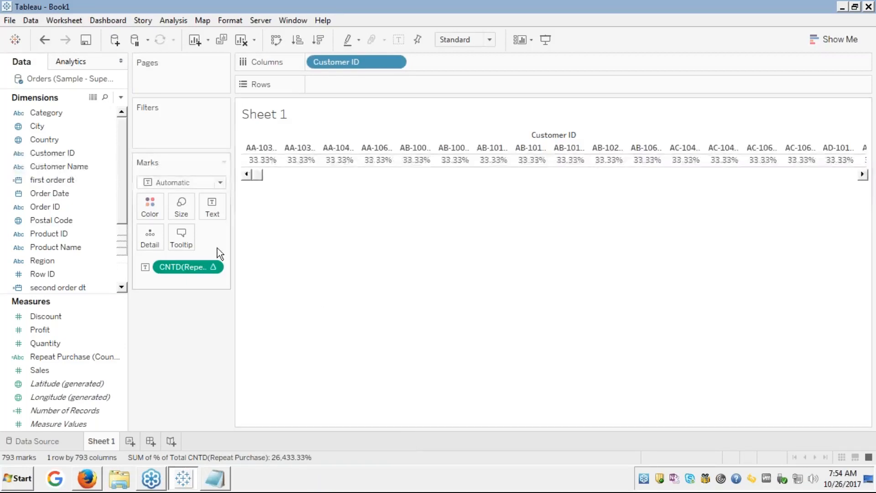
pyautogui.moveTo(49, 359); pyautogui.dragTo(150, 207)
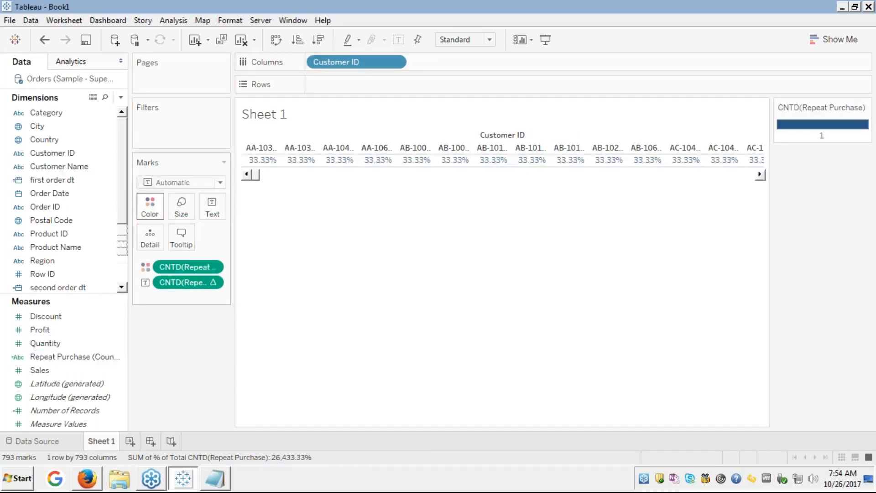
# Undo the recent Repeat Purchase changes on Color and Text and its removal from Rows
pyautogui.hotkey('ctrl', 'z')
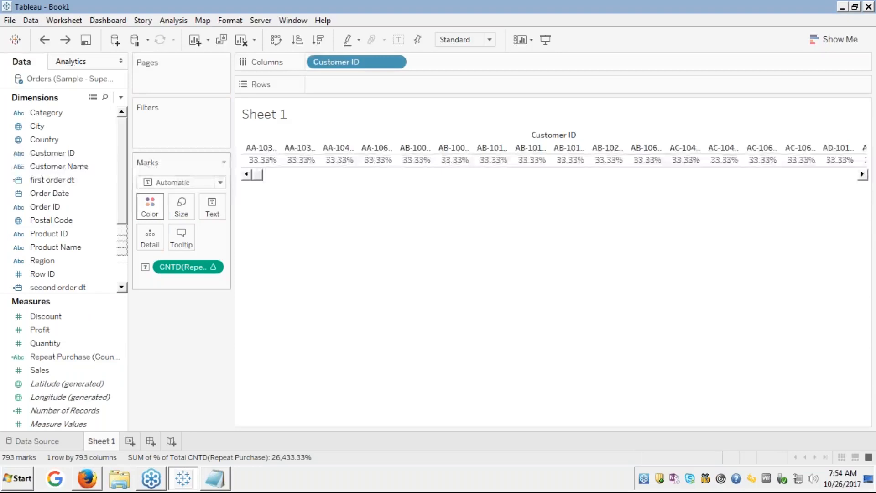
pyautogui.hotkey('ctrl', 'z')
pyautogui.hotkey('ctrl', 'z')
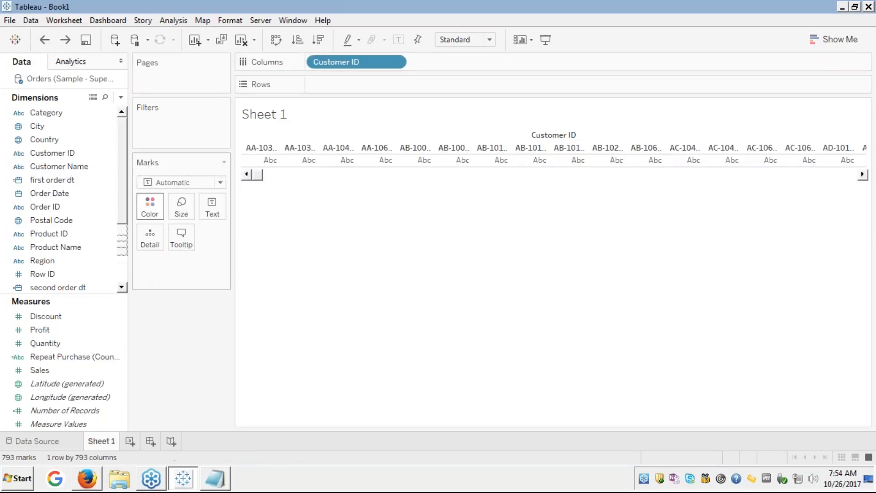
pyautogui.hotkey('ctrl', 'z')
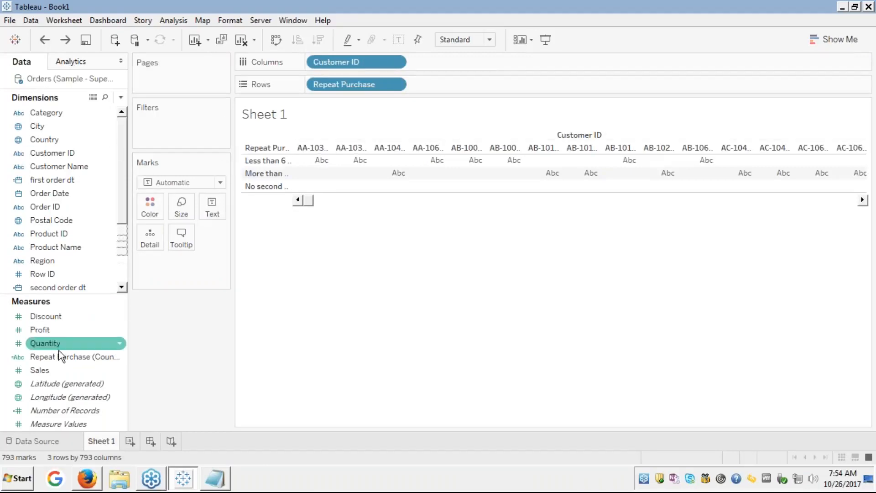
# Add the sum of Sales as text to the Repeat Purchase by Customer ID table
pyautogui.doubleClick(39, 370)
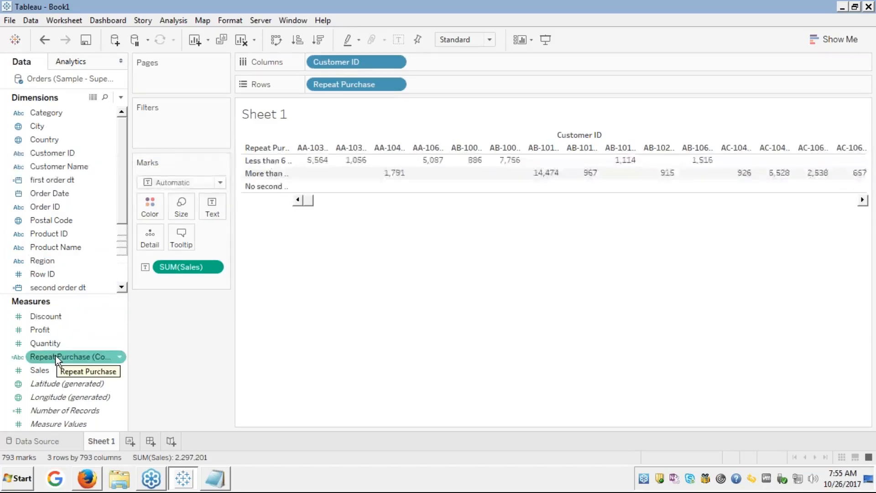
pyautogui.hotkey('ctrl', 'z')
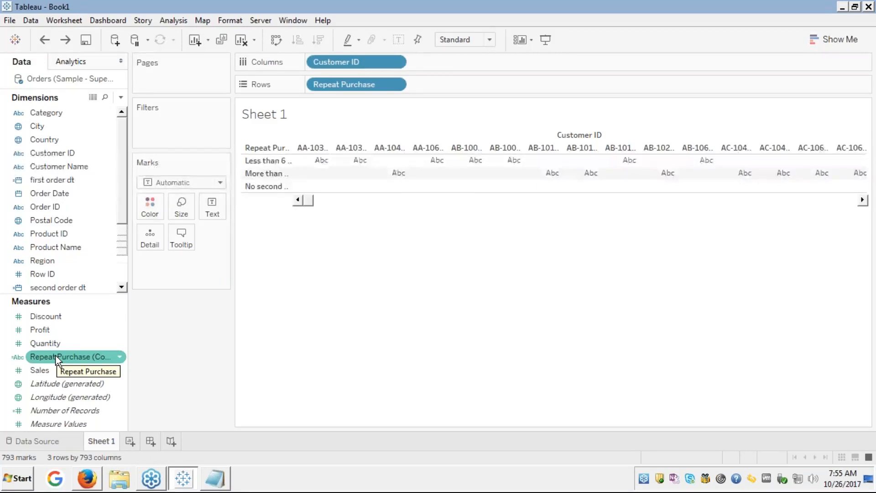
pyautogui.hotkey('ctrl', 'y')
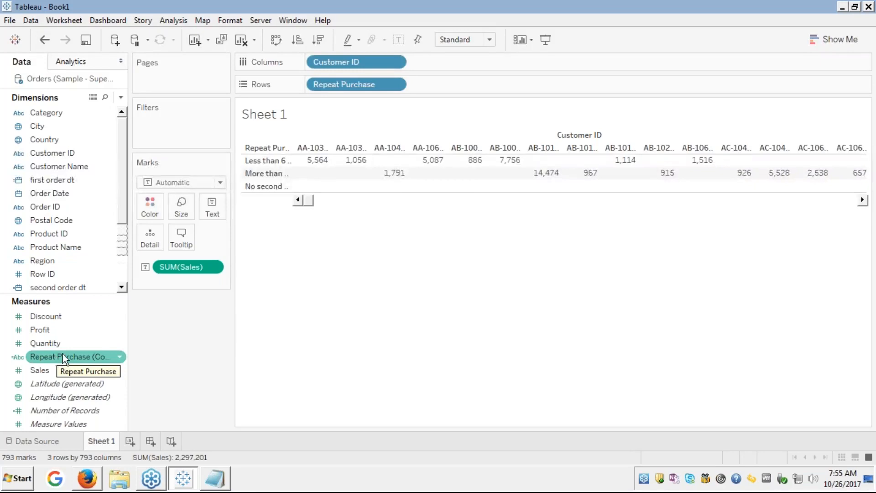
# Filter the sheet on all values of Repeat Purchase and display its filter control beside the view
pyautogui.moveTo(76, 360); pyautogui.dragTo(178, 135)
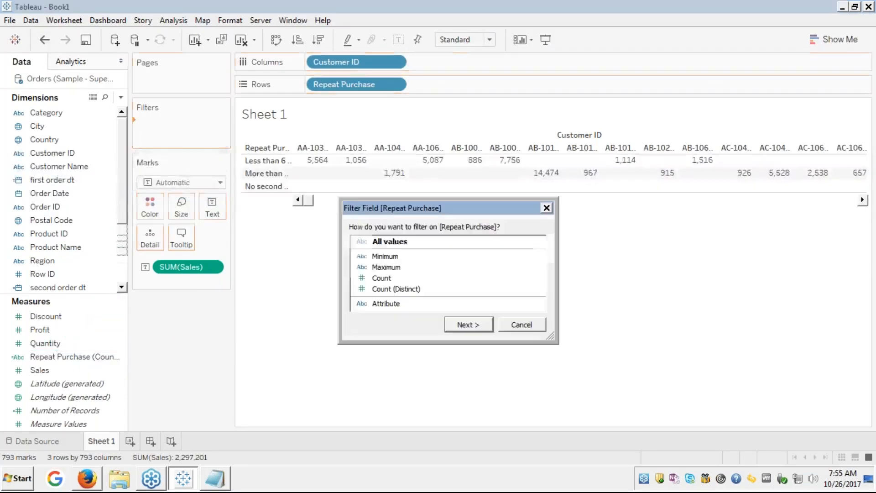
pyautogui.click(476, 327)
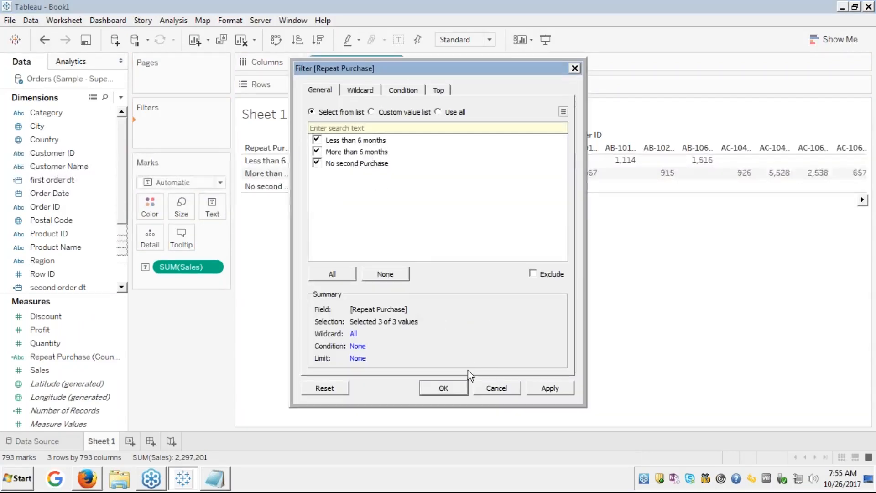
pyautogui.click(450, 389)
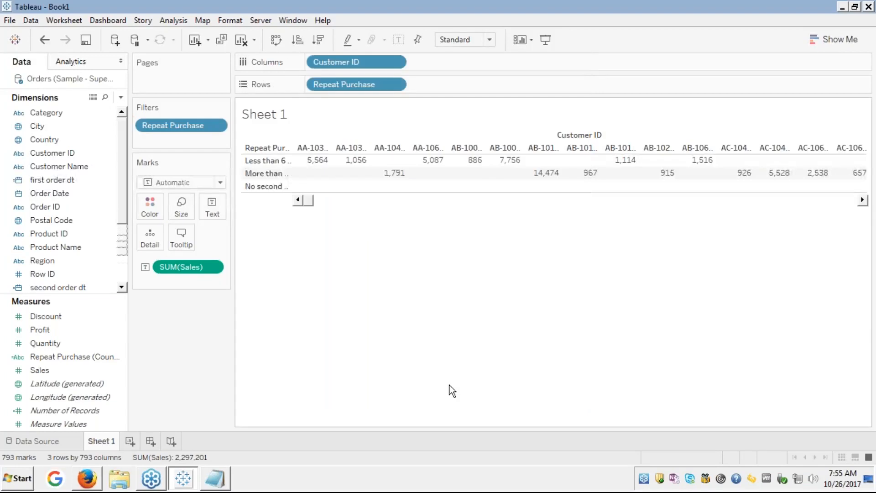
pyautogui.rightClick(192, 124)
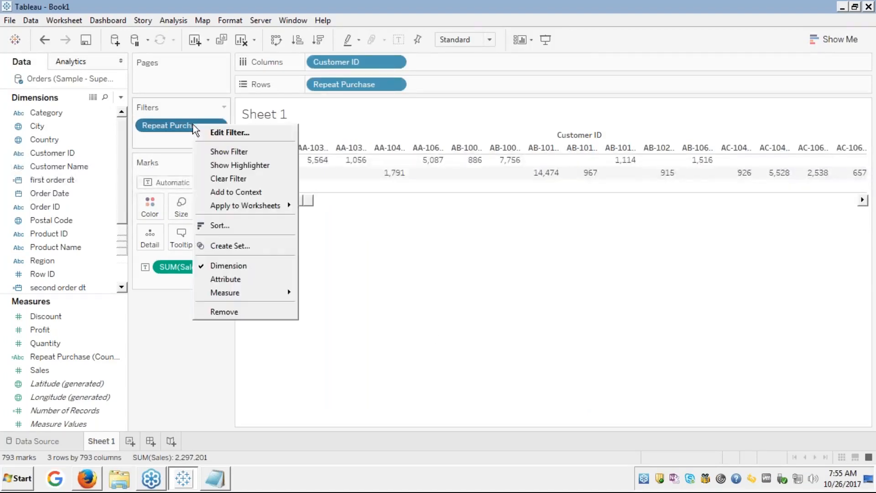
pyautogui.click(226, 151)
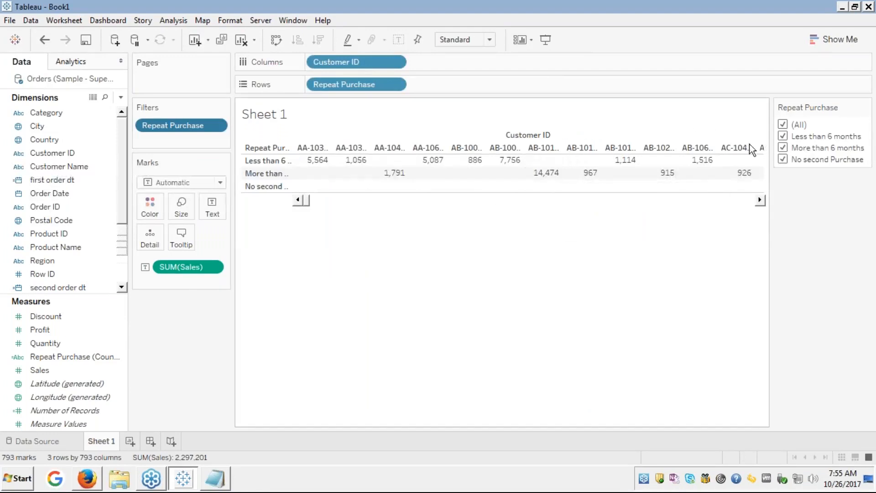
# Filter Repeat Purchase by Less than 6 months, More than 6 months and No second Purchase in turn to compare the customers listed
pyautogui.click(783, 125)
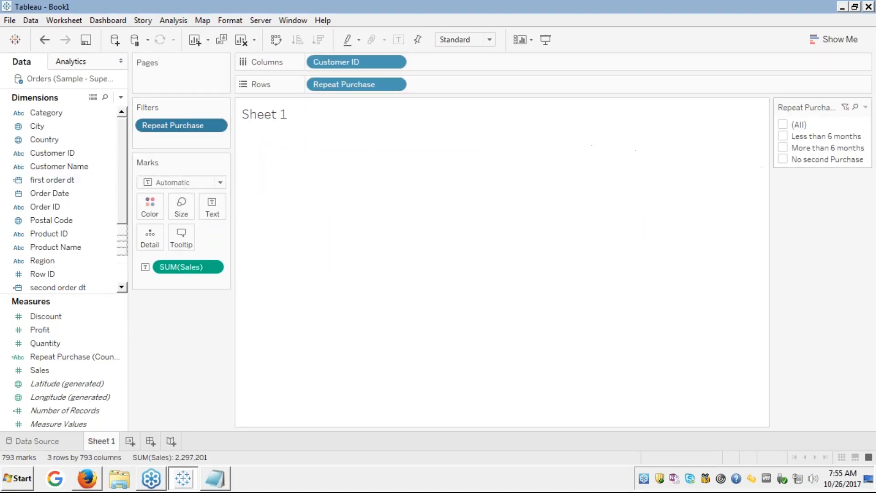
pyautogui.click(783, 136)
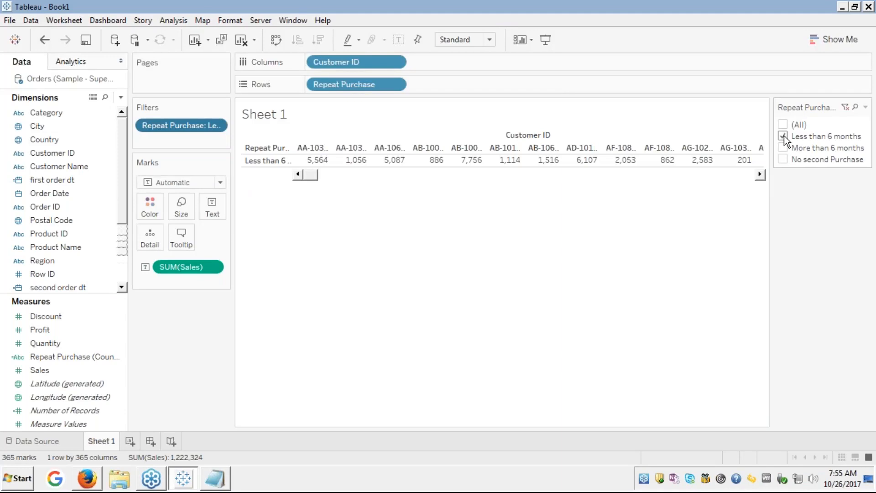
pyautogui.click(783, 148)
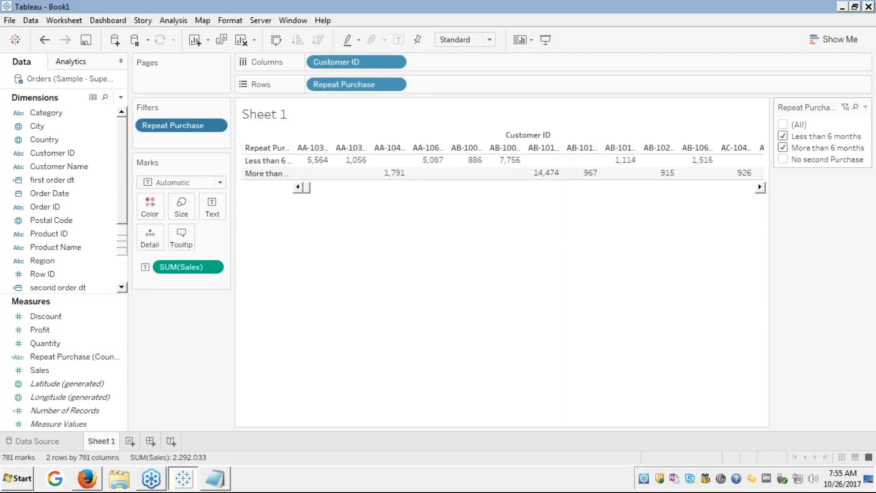
pyautogui.click(783, 135)
pyautogui.click(784, 146)
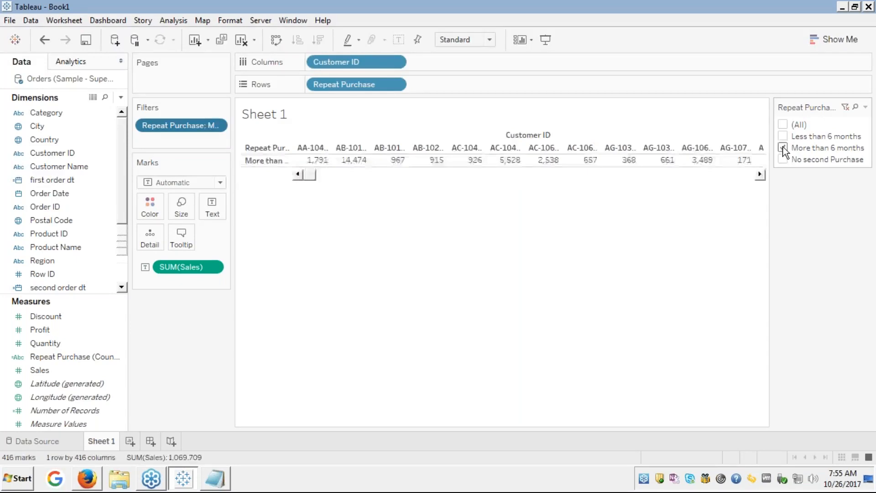
pyautogui.click(782, 160)
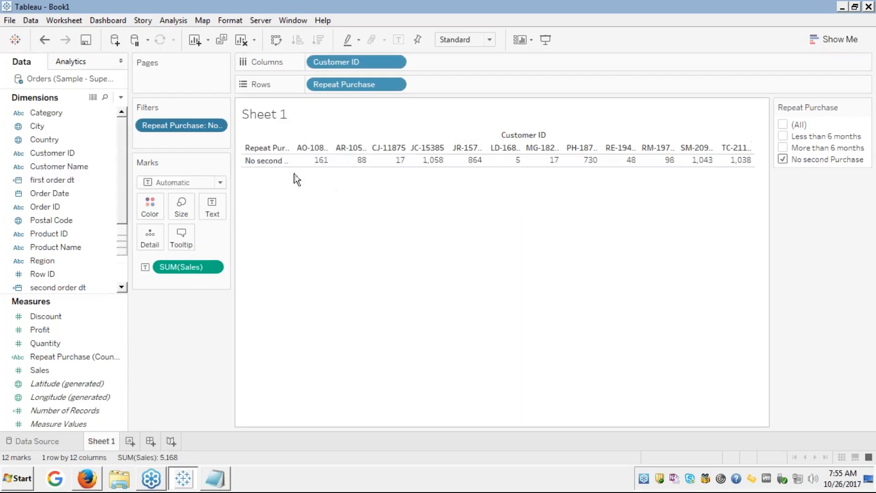
# Change the Sales table for the filtered customers to a horizontal bar chart using Show Me
pyautogui.moveTo(346, 155)
pyautogui.click(824, 40)
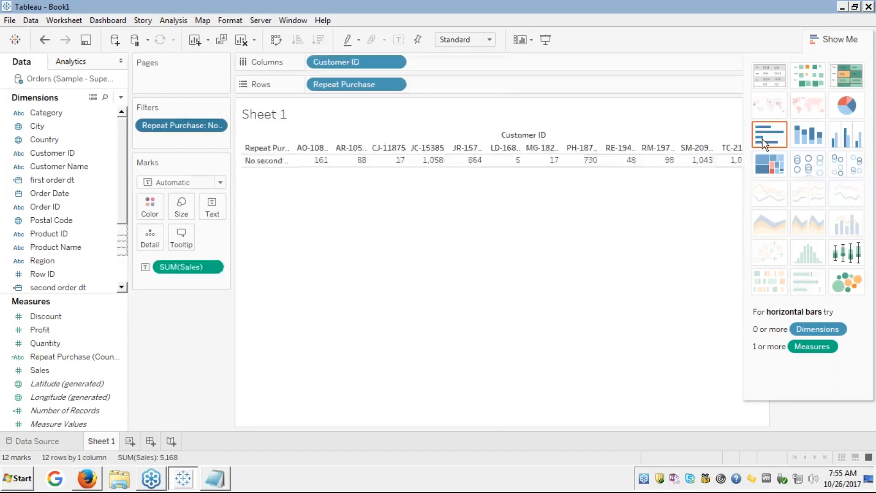
pyautogui.click(765, 142)
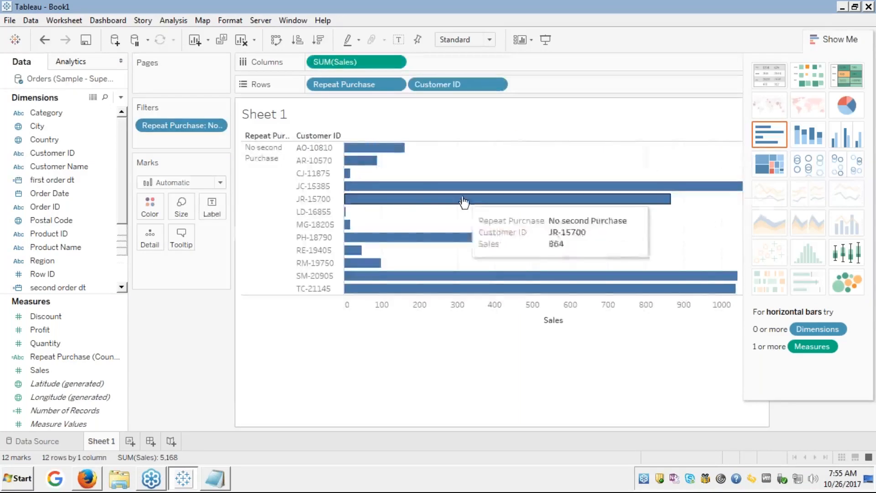
pyautogui.click(826, 39)
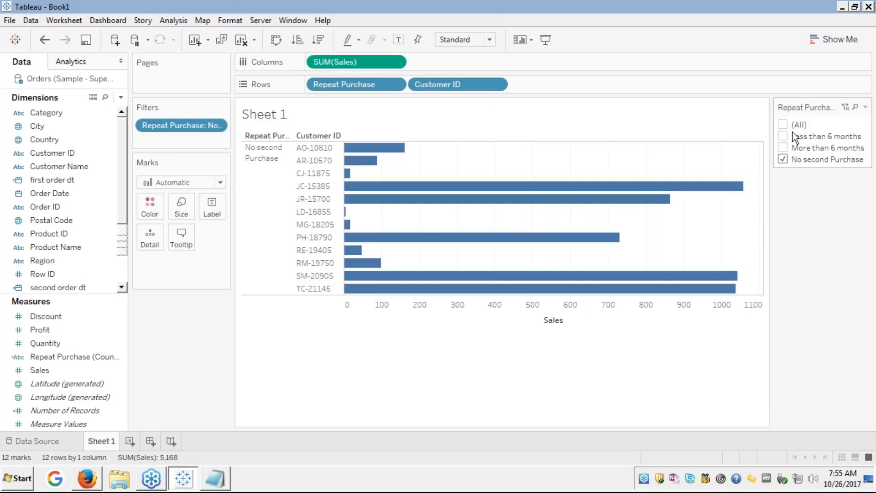
# Review the bars for More than 6 months and Less than 6 months separately, and clear every value from the Repeat Purchase filter
pyautogui.click(782, 158)
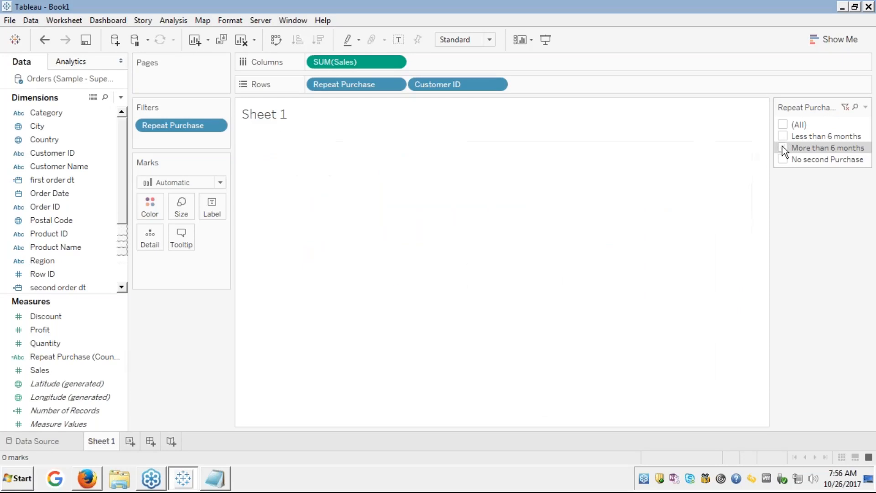
pyautogui.click(782, 146)
pyautogui.click(782, 147)
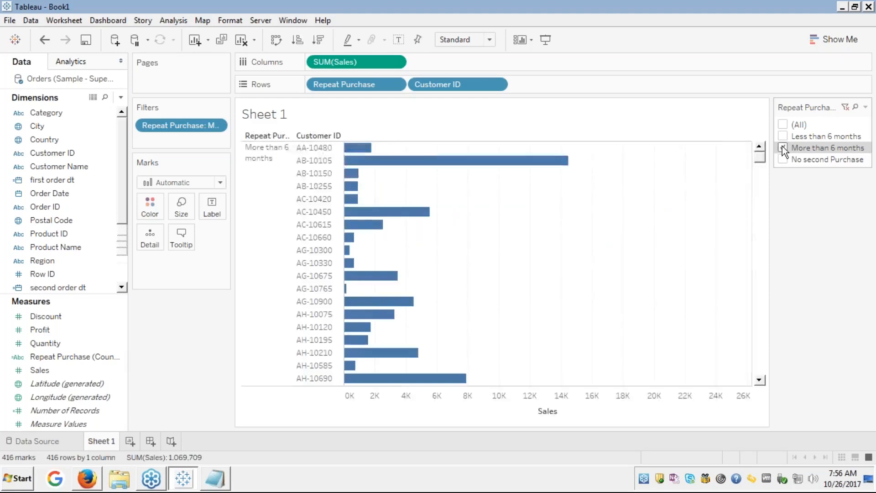
pyautogui.click(783, 136)
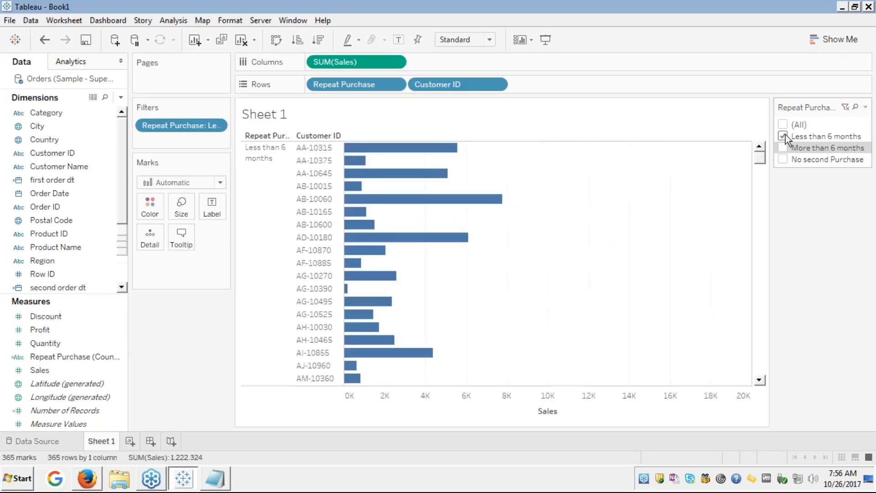
pyautogui.click(783, 136)
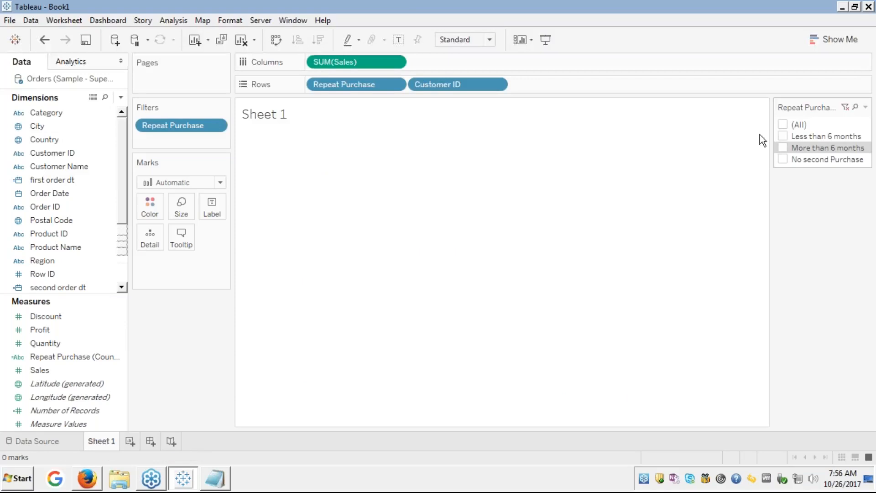
# Color the bars by the distinct count of Repeat Purchase and include all values in the Repeat Purchase filter
pyautogui.click(68, 208)
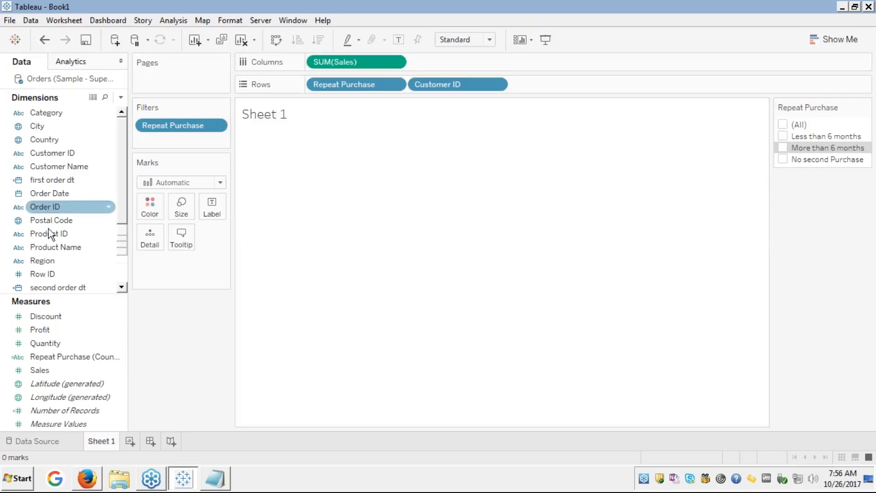
pyautogui.moveTo(53, 362); pyautogui.dragTo(145, 201)
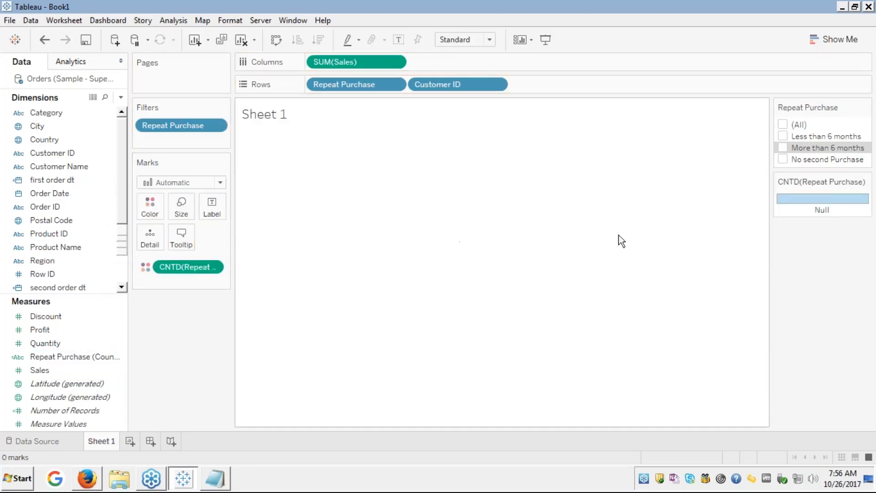
pyautogui.click(782, 125)
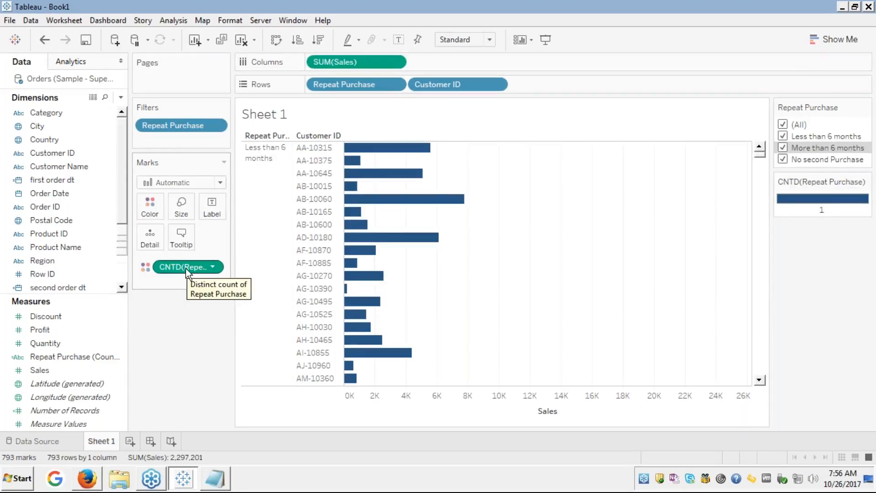
# Convert the Repeat Purchase measure back to a dimension and use it on Color in place of the distinct count
pyautogui.rightClick(56, 358)
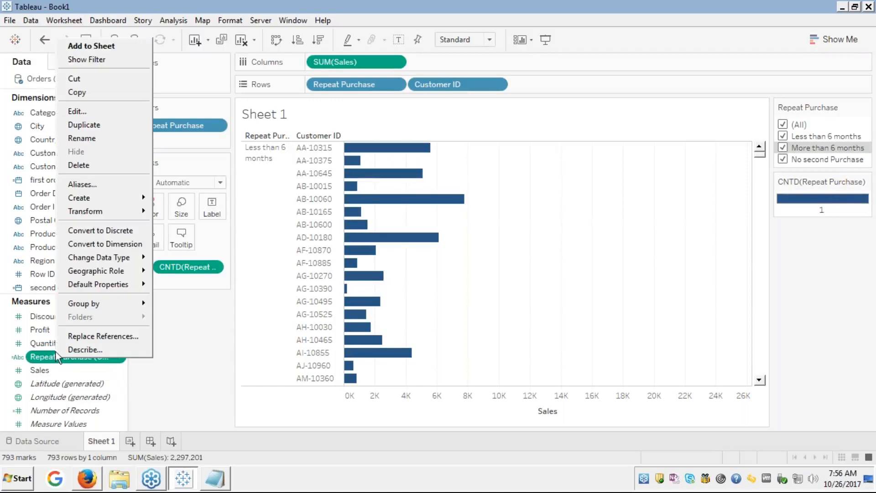
pyautogui.click(103, 245)
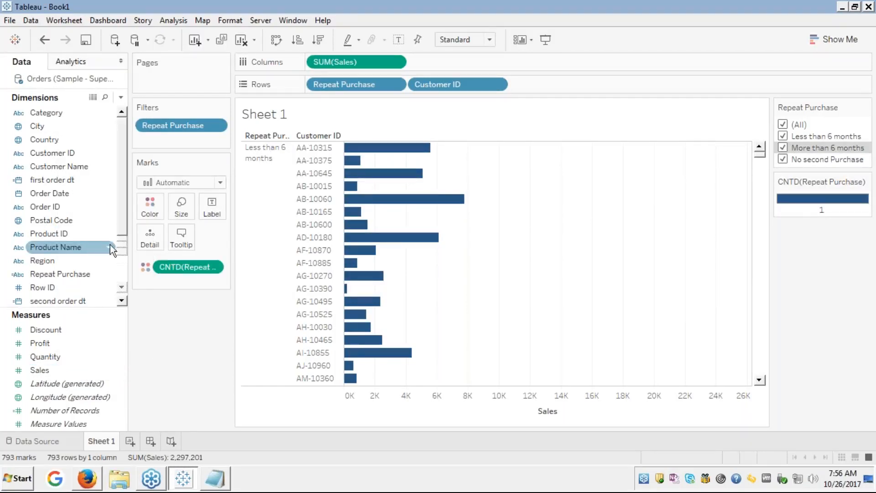
pyautogui.moveTo(181, 267); pyautogui.dragTo(66, 317)
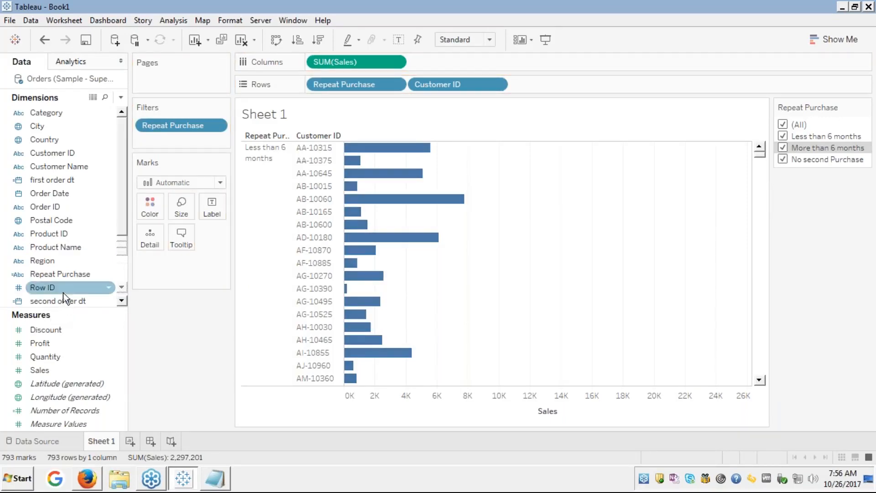
pyautogui.click(63, 270)
pyautogui.moveTo(64, 269); pyautogui.dragTo(148, 203)
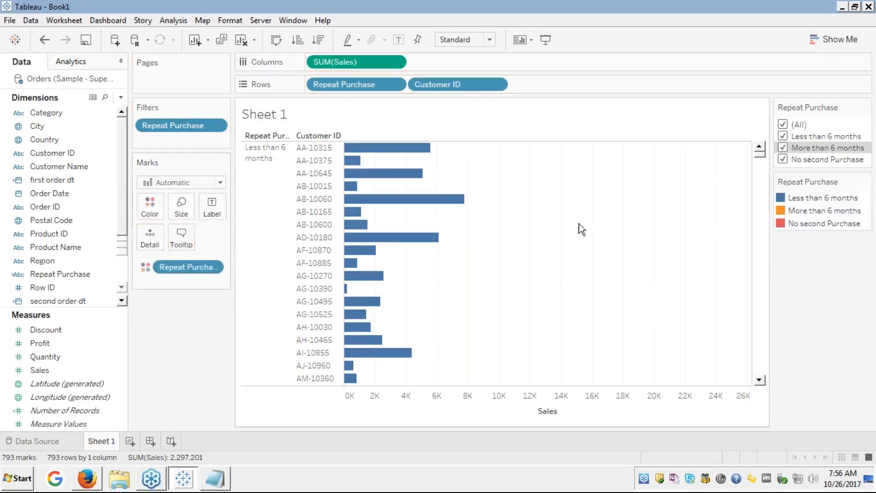
# Highlight the bars of Repeat Purchase categories from the color legend, starting with Less than 6 months and More than 6 months, and clear the highlighting
pyautogui.click(825, 197)
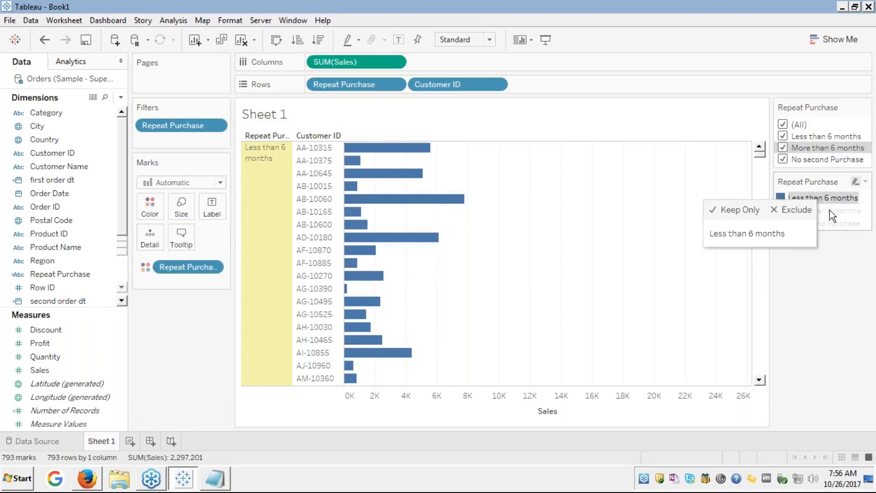
pyautogui.click(829, 211)
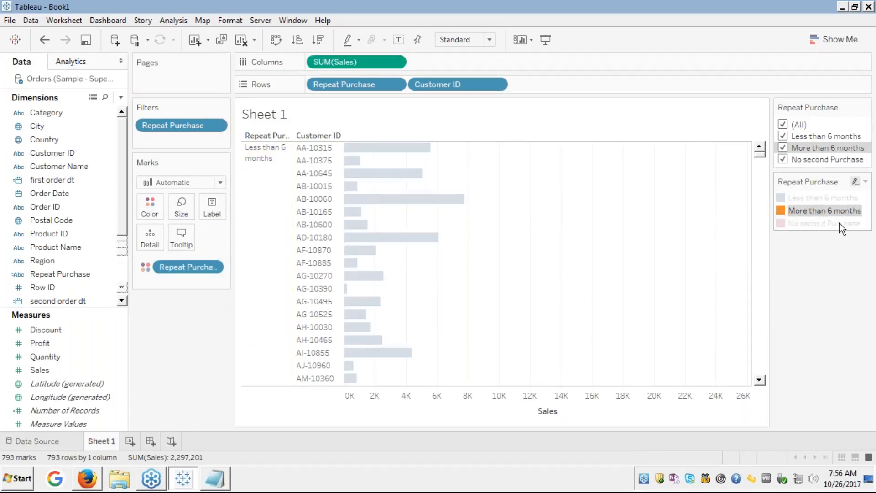
pyautogui.click(839, 223)
pyautogui.click(837, 223)
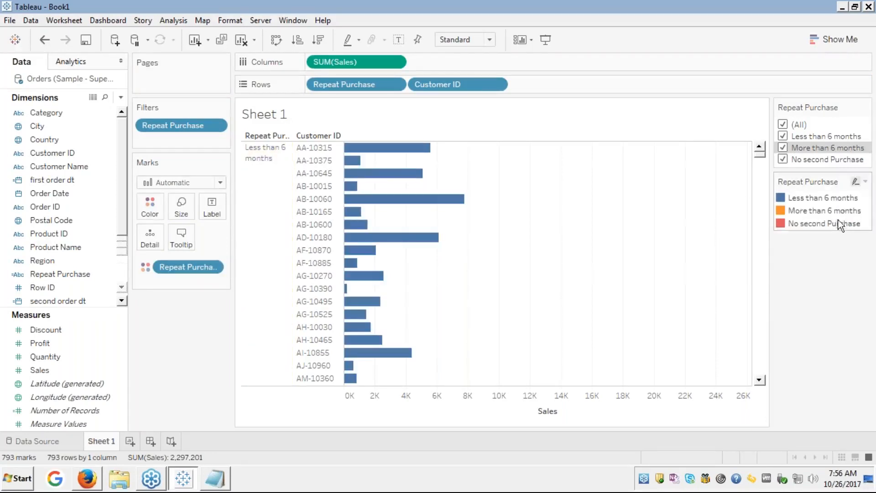
pyautogui.click(866, 177)
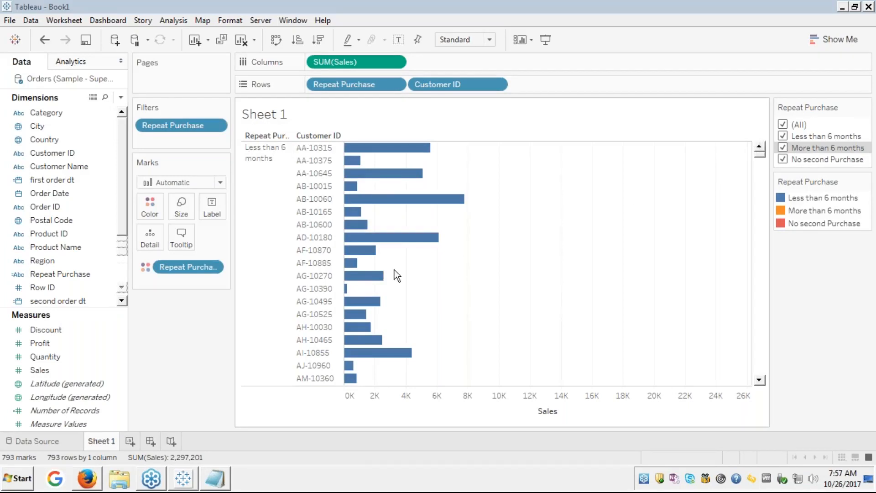
# Switch to Firefox and review the Solution V slides on First Order Date and Second Order Date in the Module 8 presentation
pyautogui.click(88, 479)
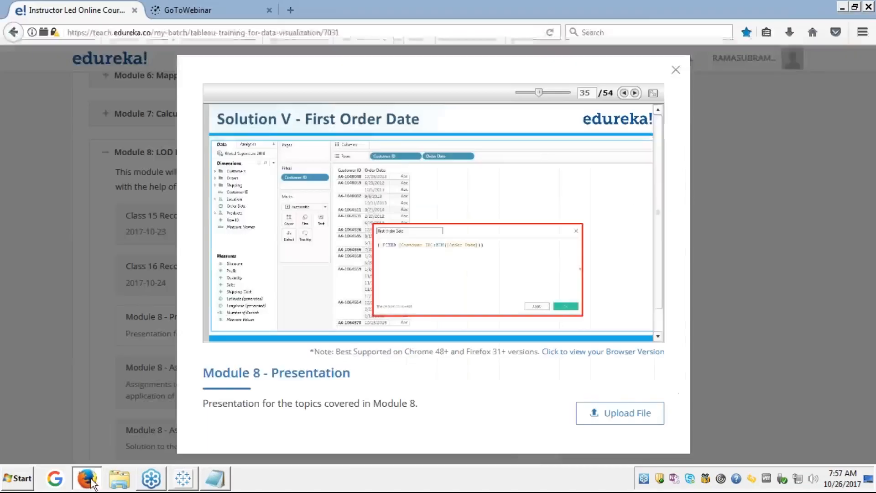
pyautogui.click(653, 93)
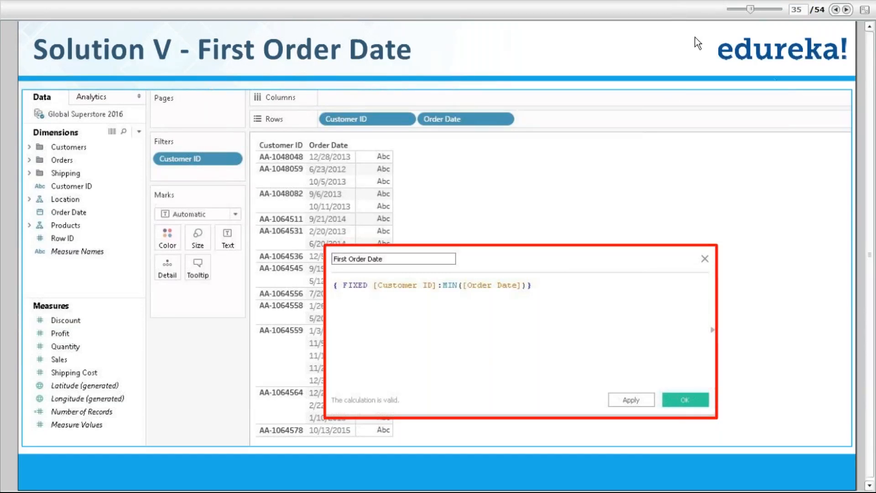
pyautogui.click(847, 10)
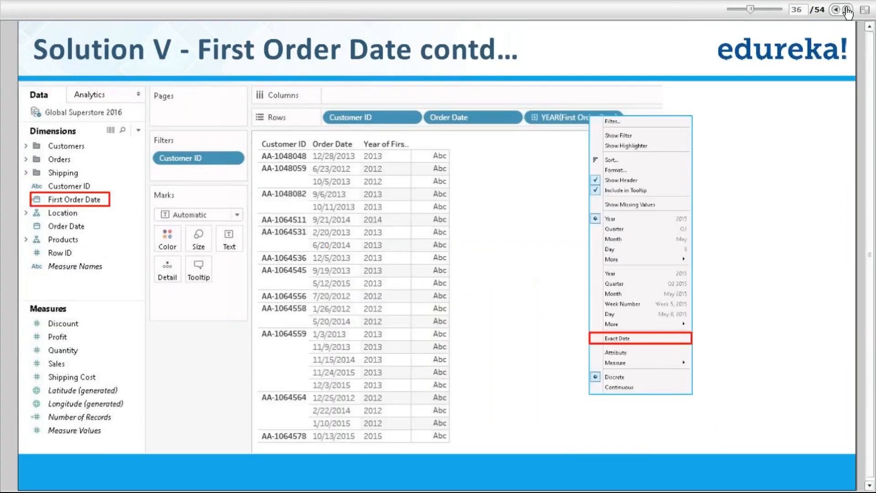
pyautogui.click(846, 10)
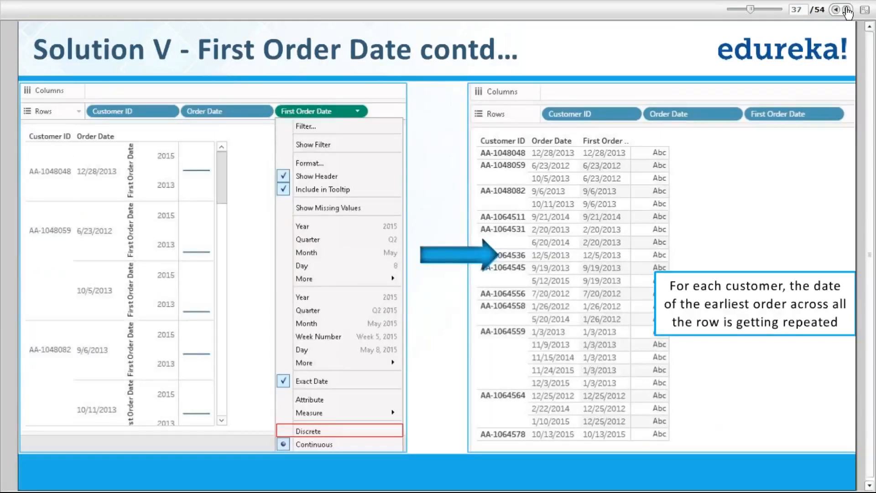
pyautogui.click(847, 10)
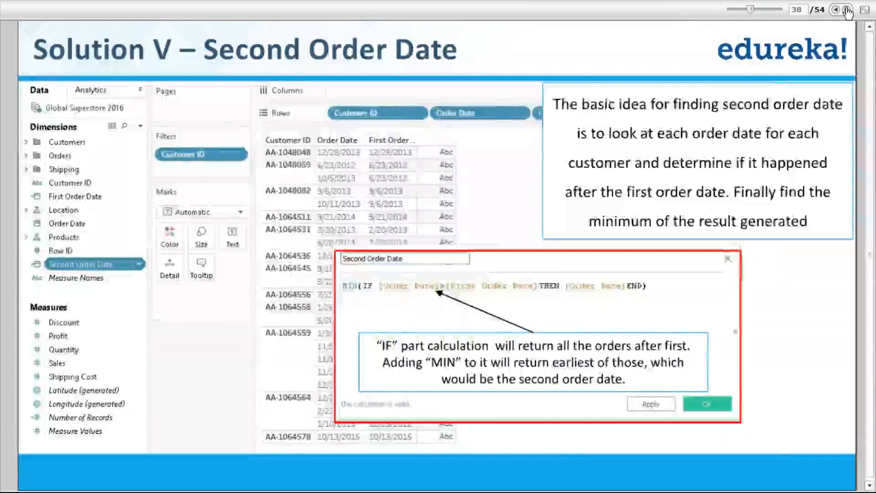
pyautogui.click(847, 10)
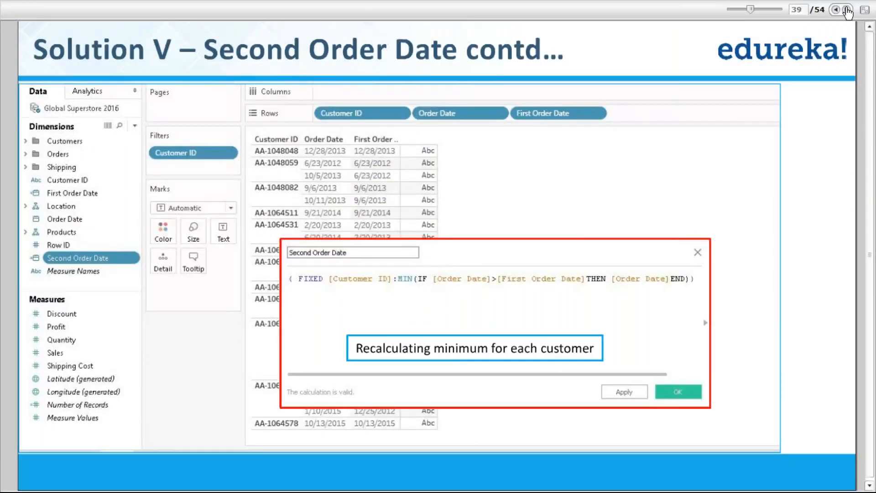
pyautogui.click(846, 10)
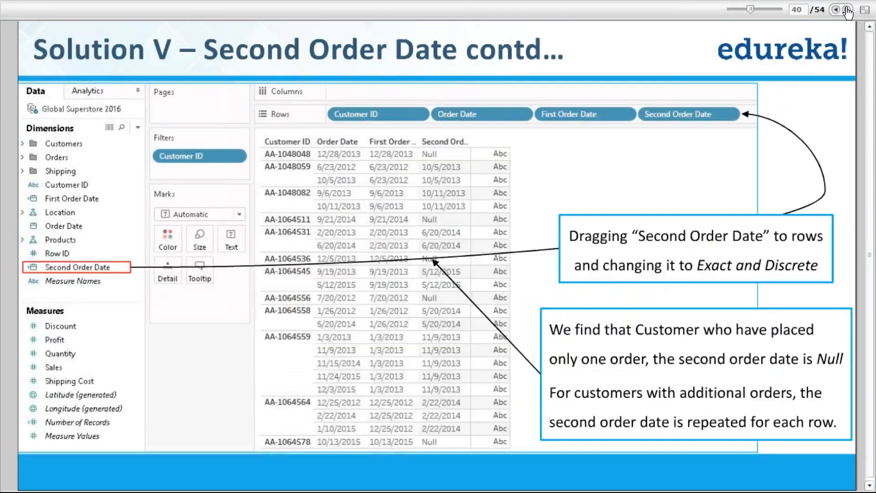
# Review the Solution V slides on comparing dates, repeat purchasing and final analysis, through to the Use Case VI - Cohort Analysis slide
pyautogui.click(846, 10)
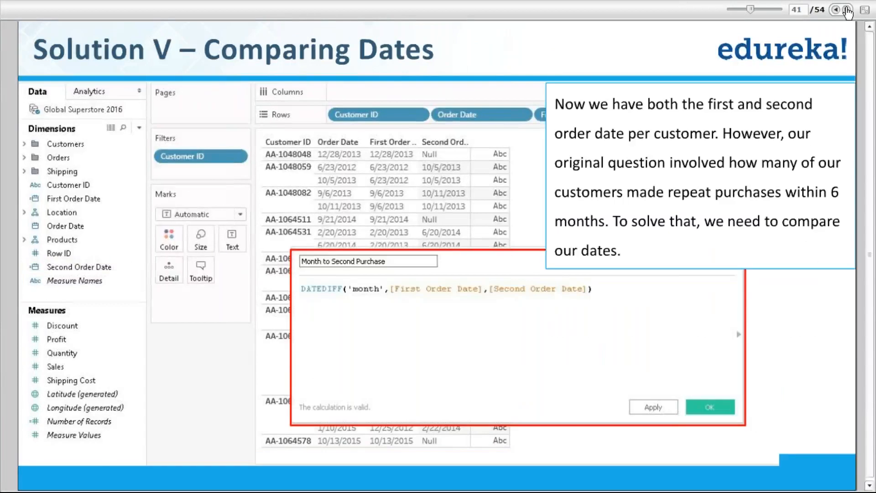
pyautogui.click(846, 10)
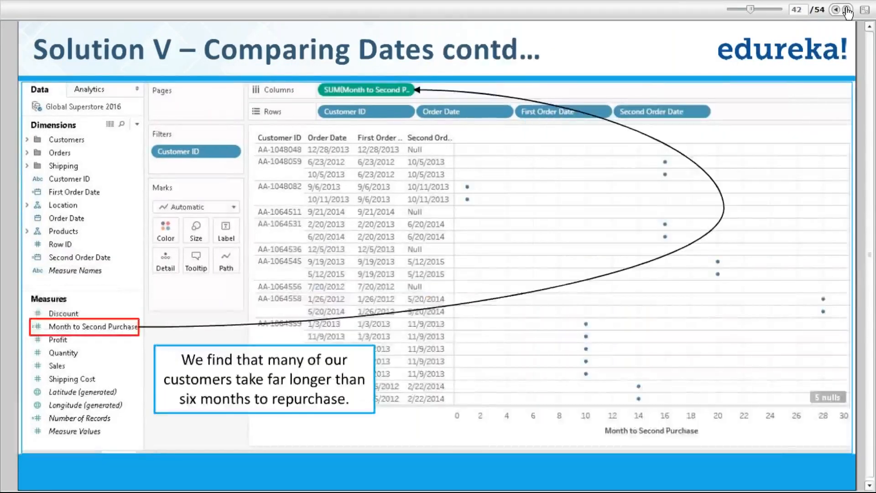
pyautogui.click(846, 10)
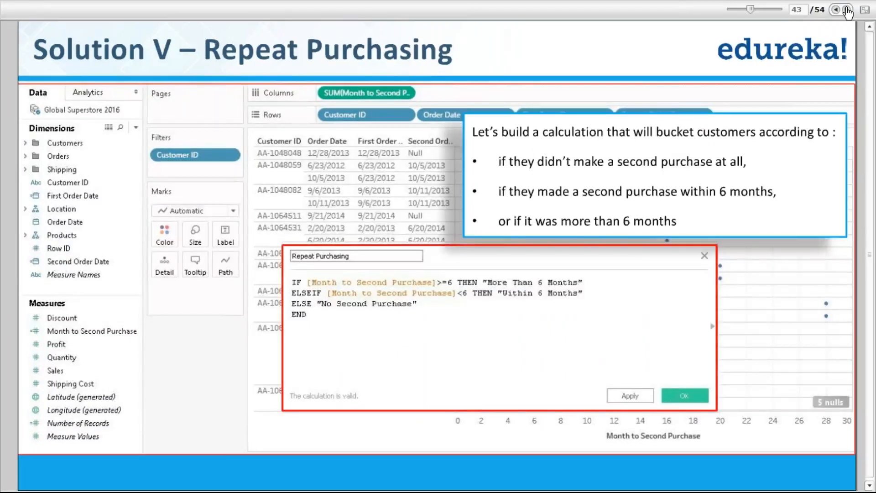
pyautogui.click(846, 10)
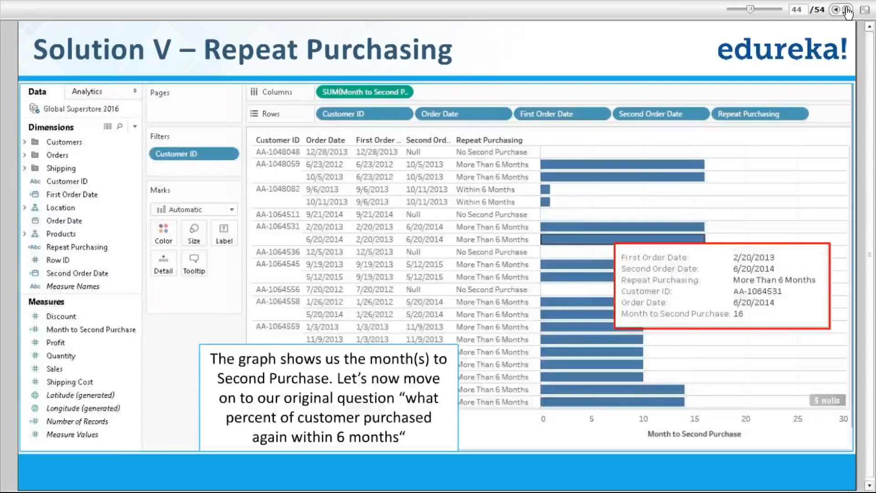
pyautogui.click(846, 10)
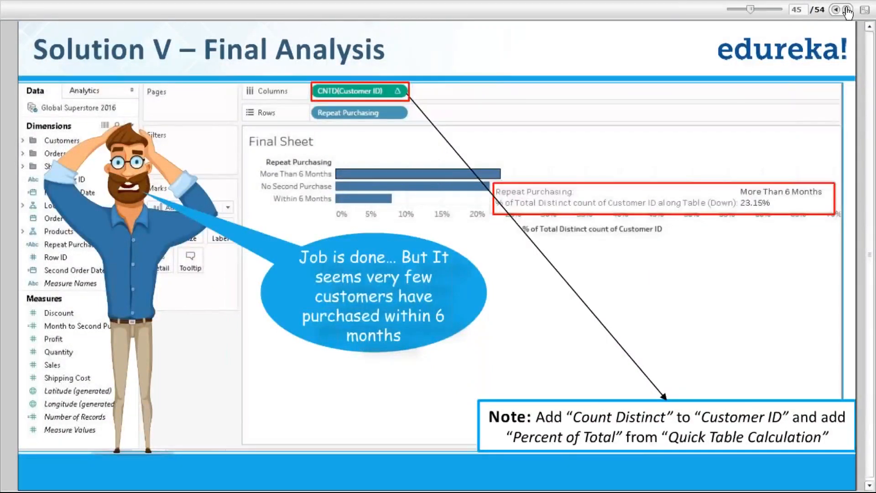
pyautogui.click(836, 10)
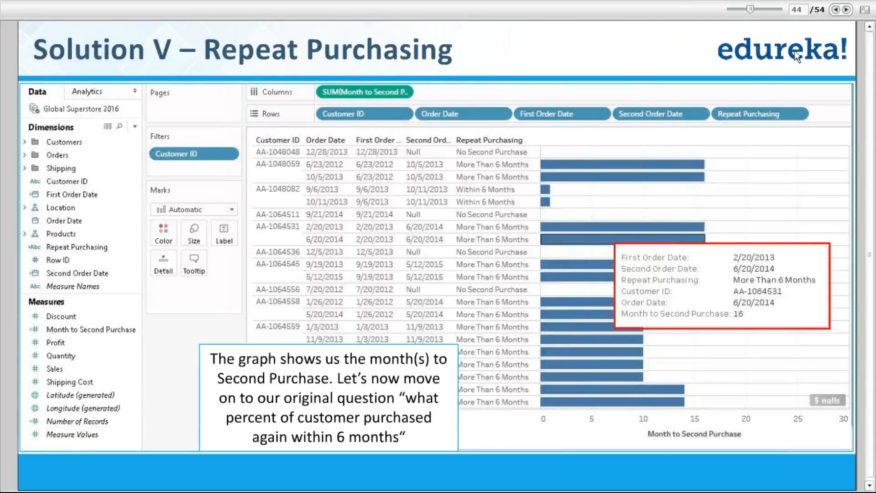
pyautogui.click(846, 10)
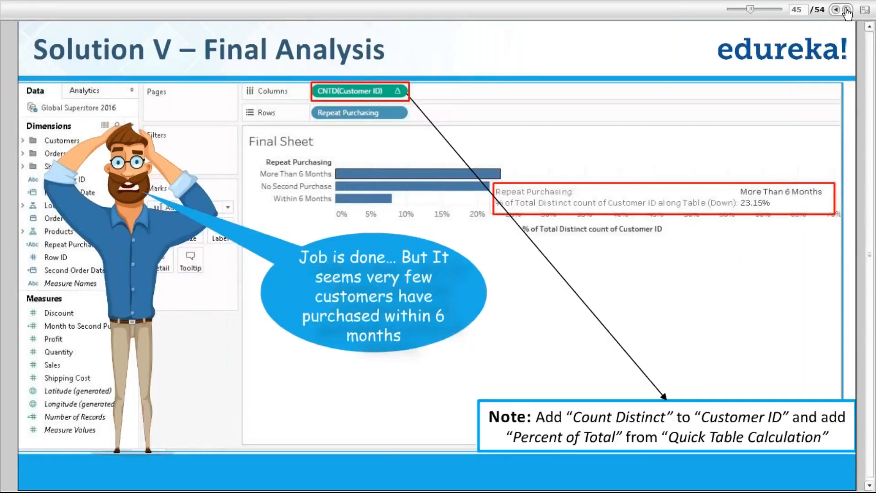
pyautogui.click(847, 10)
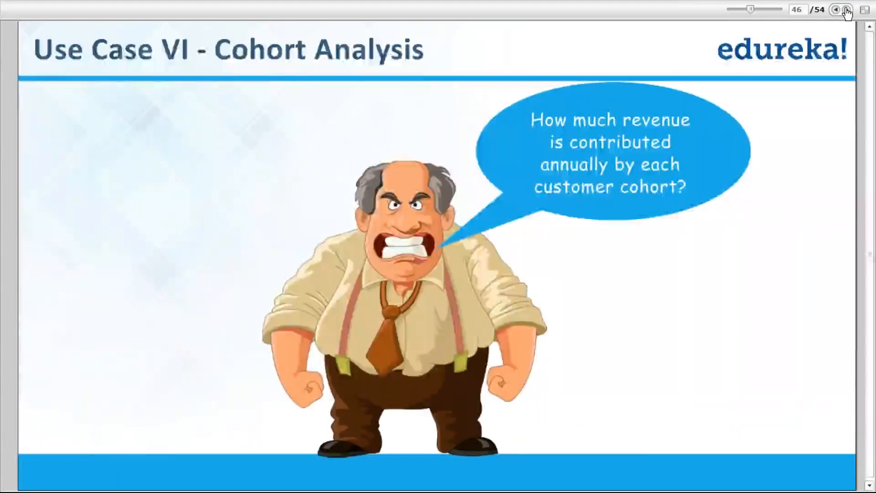
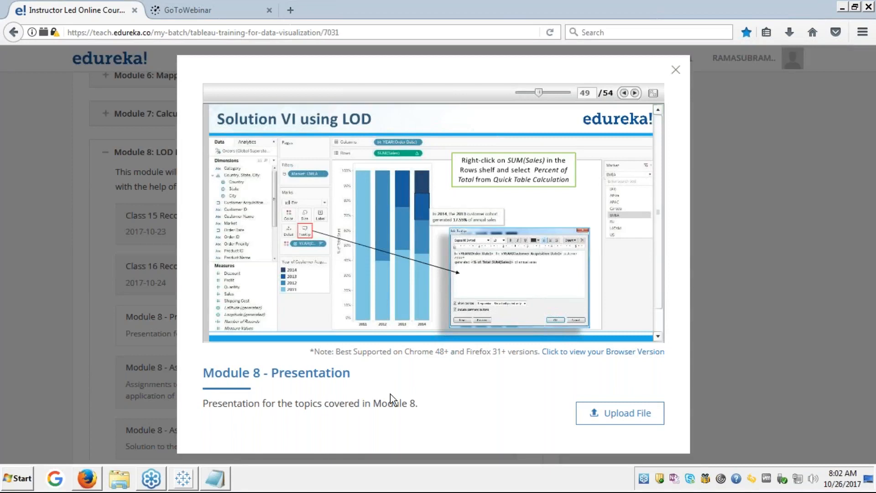
# Switch to Tableau, start a calculated field from Customer ID, insert the RANK_DENSE function, and read its description through to the example
pyautogui.click(187, 485)
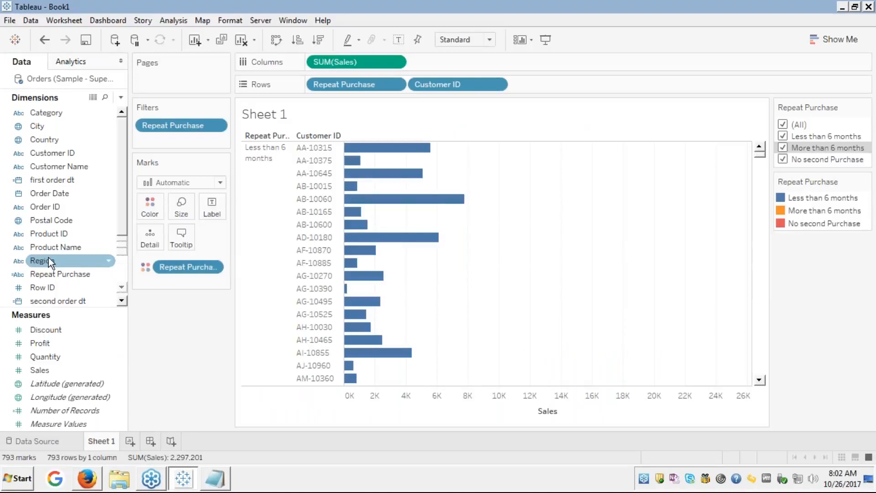
pyautogui.rightClick(53, 152)
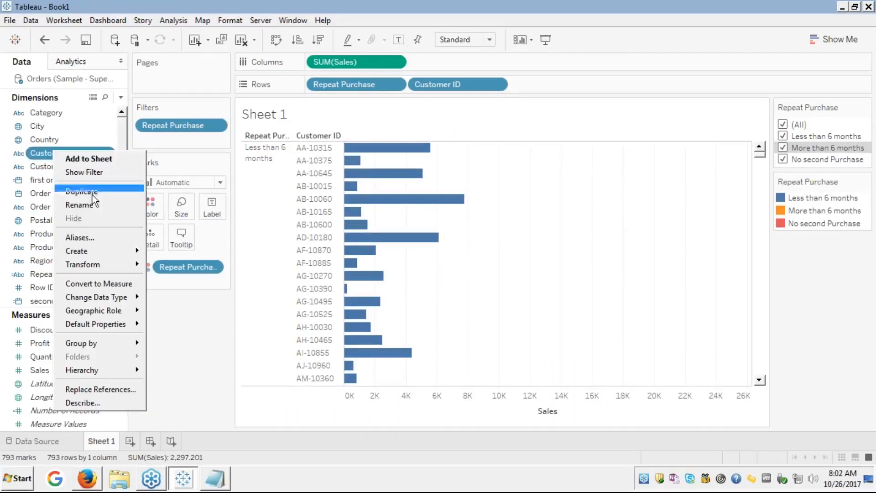
pyautogui.moveTo(83, 250)
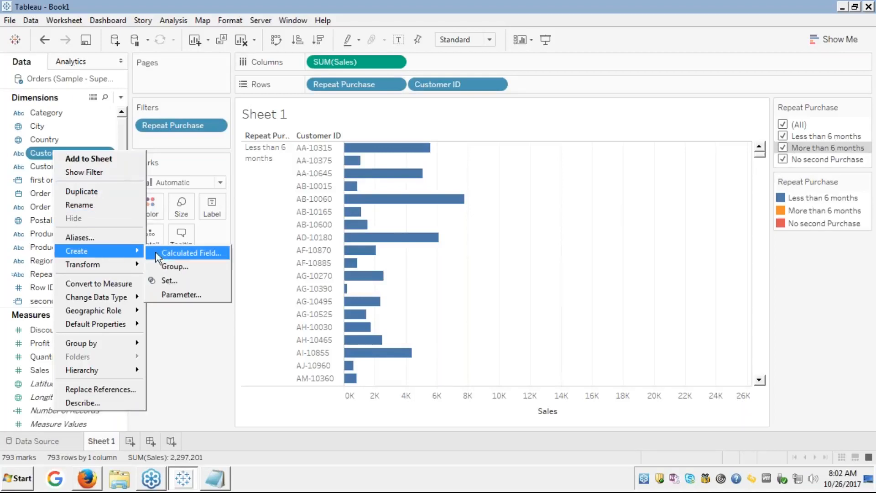
pyautogui.click(182, 252)
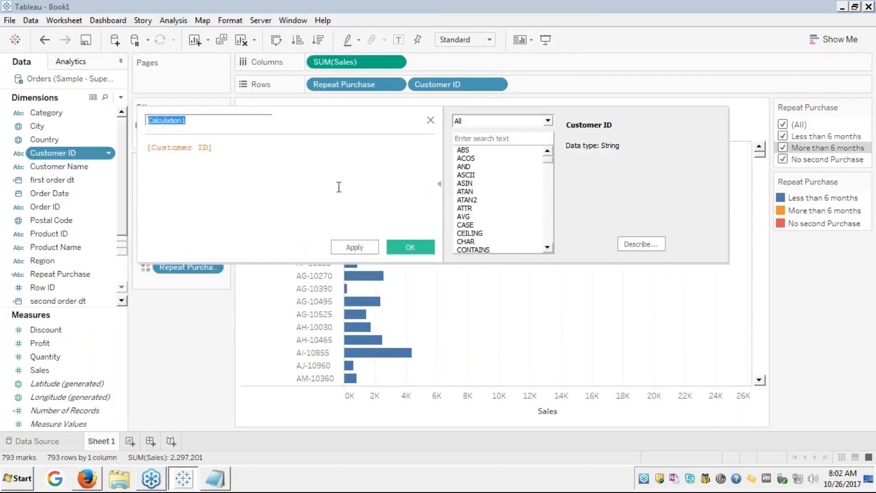
pyautogui.click(226, 144)
pyautogui.press('Home')
pyautogui.write('rank')
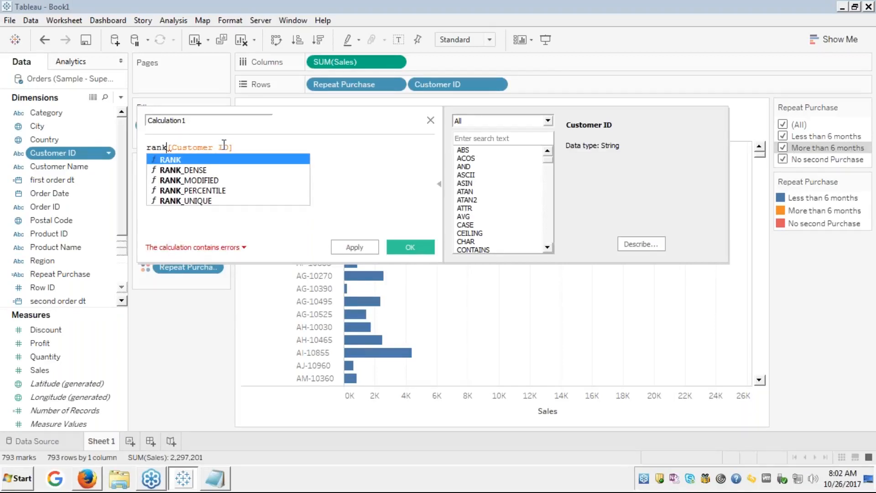
pyautogui.doubleClick(181, 174)
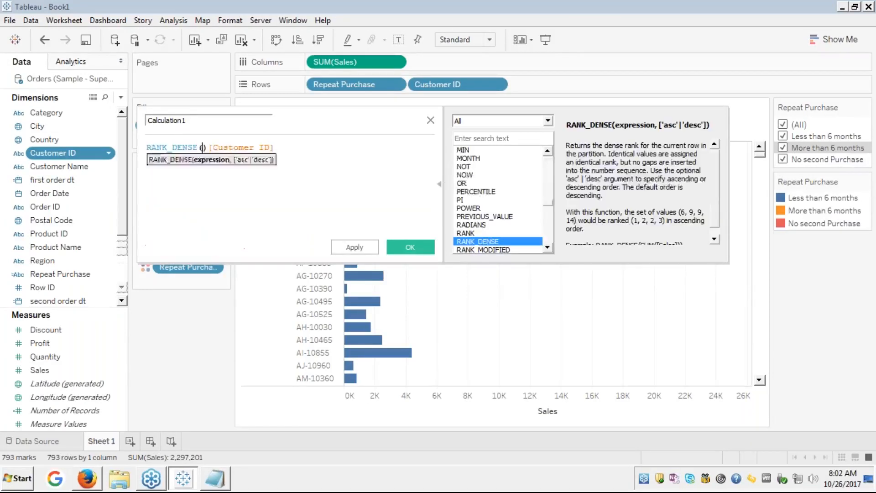
pyautogui.click(202, 147)
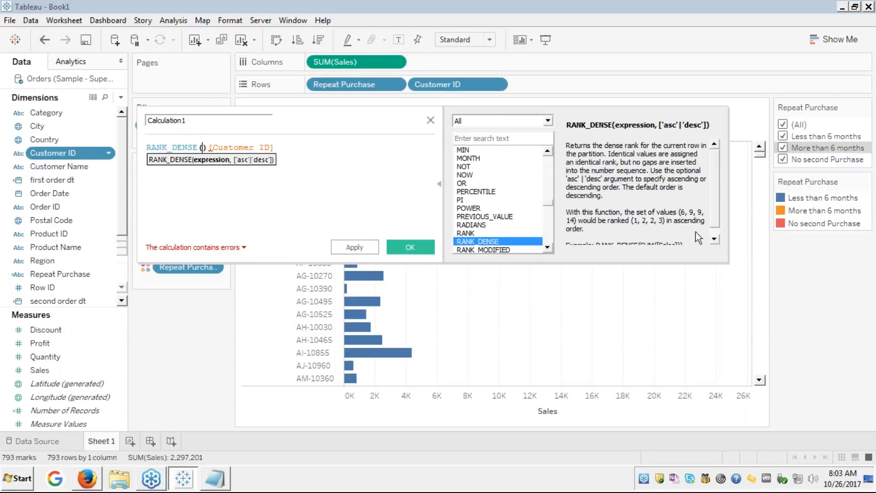
pyautogui.click(714, 239)
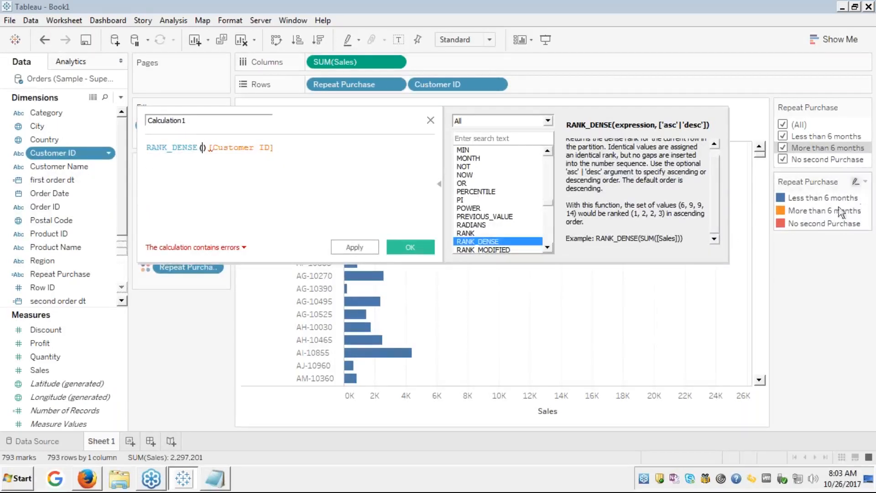
# Remove the RANK_DENSE function from the Customer ID calculation
pyautogui.press('Right')
pyautogui.hotkey('shift', 'Home')
pyautogui.press('Delete')
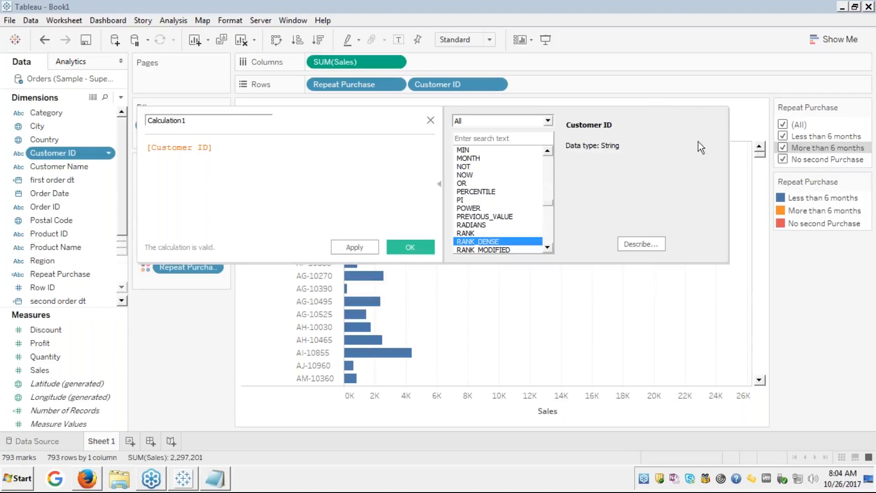
pyautogui.doubleClick(180, 120)
pyautogui.click(866, 176)
pyautogui.click(223, 147)
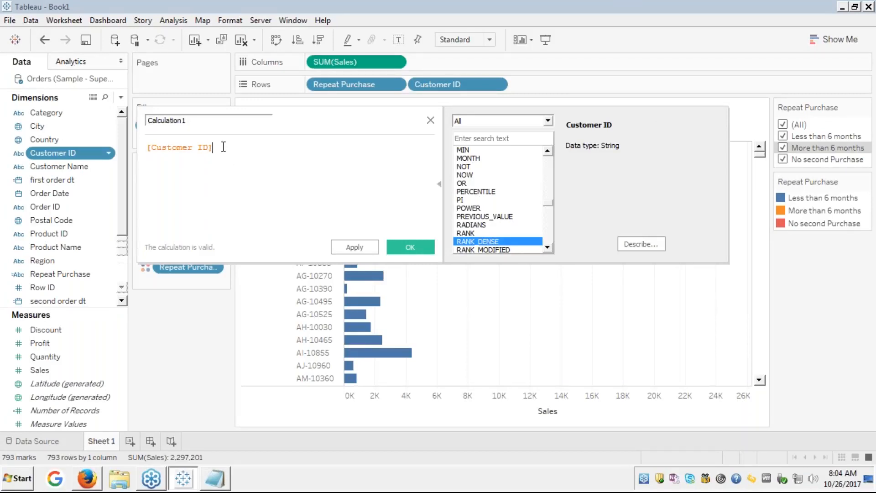
# Switch to Firefox and examine the Solution VI using LOD slide in full screen
pyautogui.hotkey('alt', 'Tab')
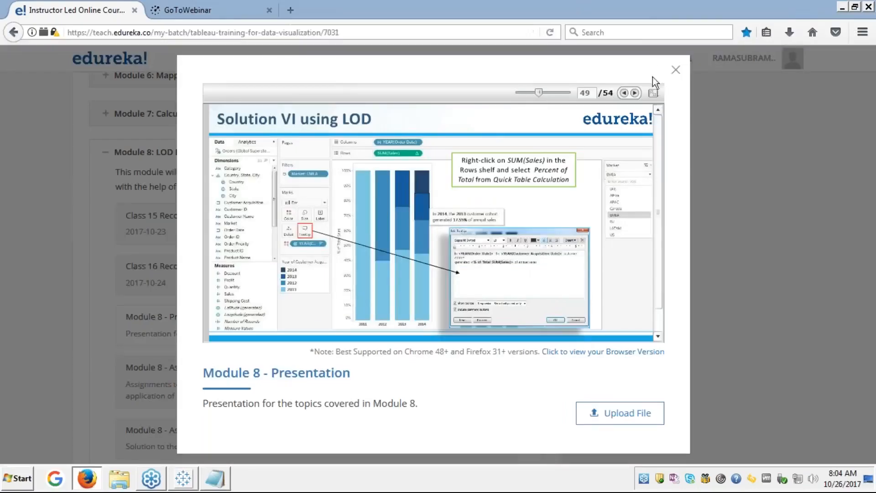
pyautogui.click(652, 93)
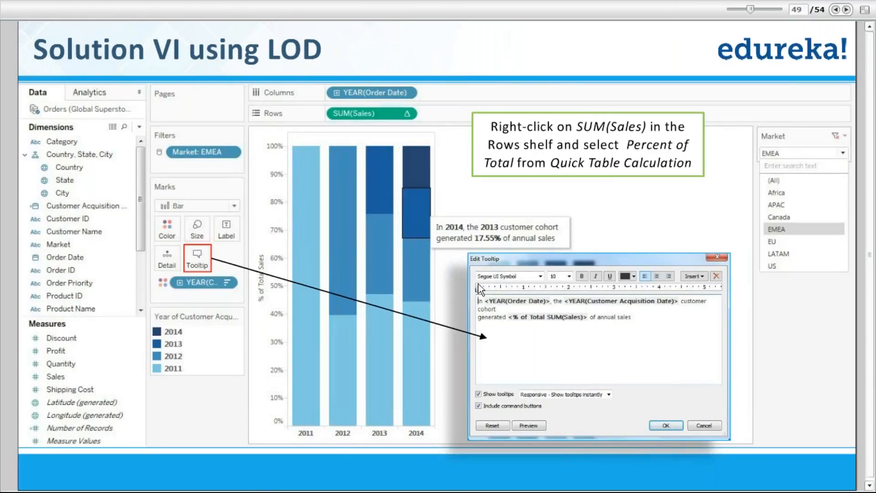
pyautogui.press('Escape')
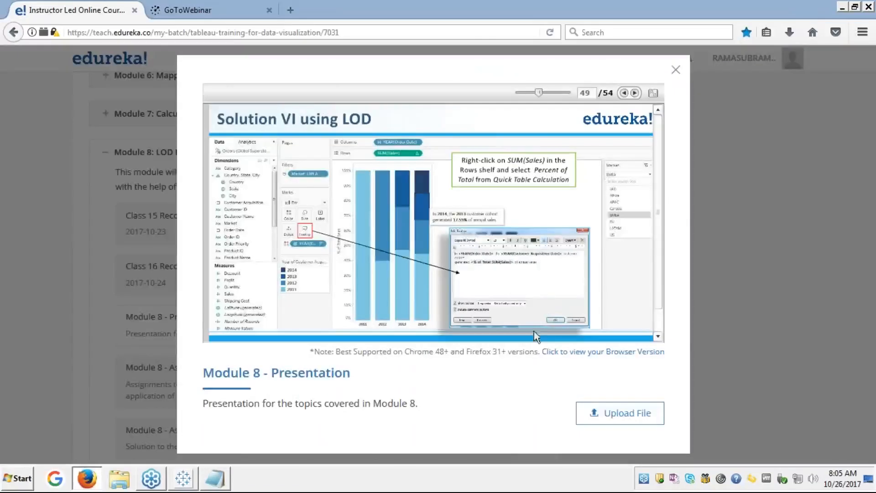
# Switch to Tableau, discard the open Customer ID calculation, and add a new worksheet
pyautogui.click(184, 478)
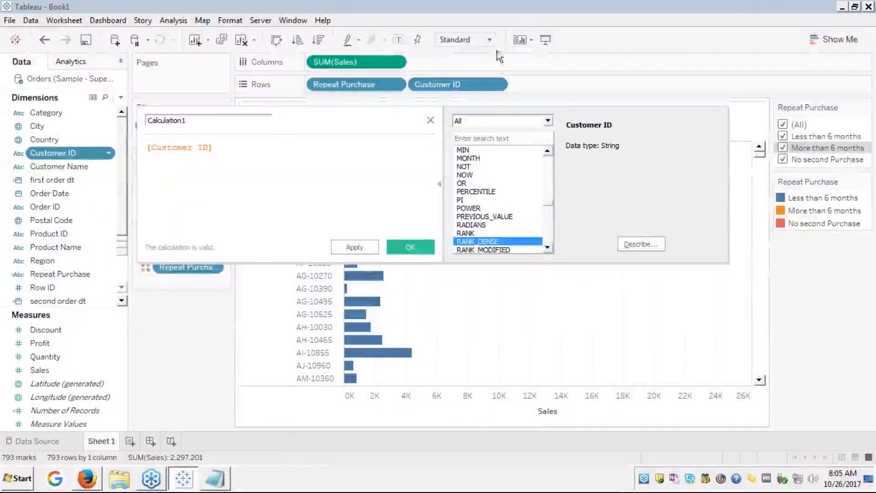
pyautogui.click(430, 120)
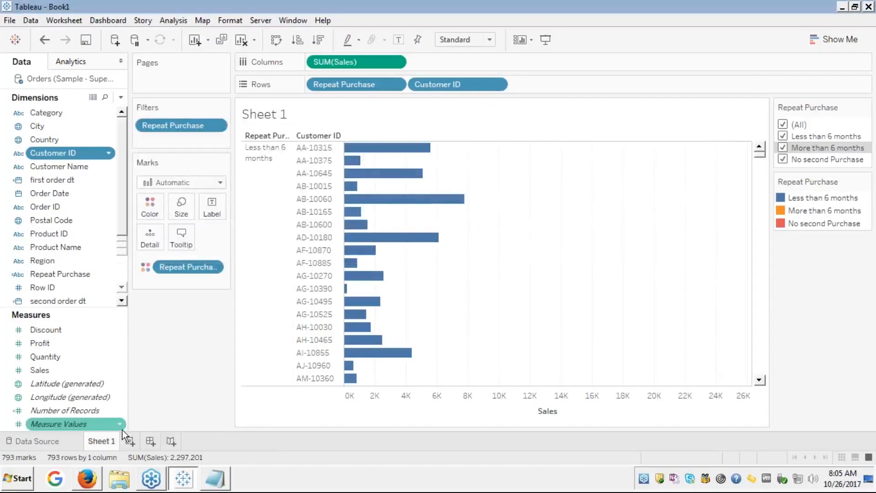
pyautogui.click(130, 441)
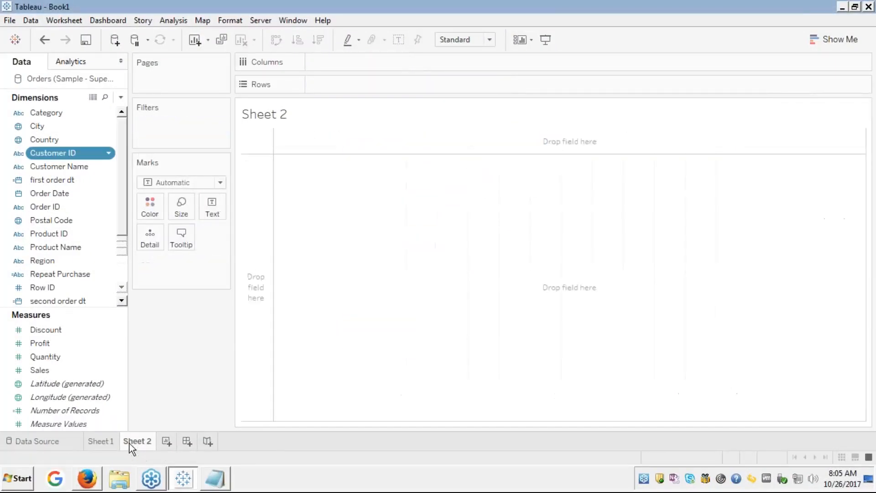
# Rename Sheet 1 as Repeat Purchase and return to the empty Sheet 2
pyautogui.click(97, 437)
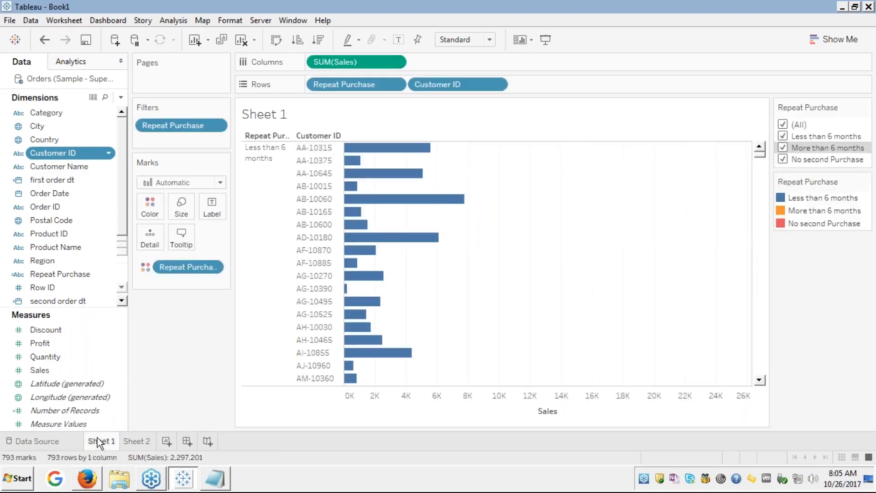
pyautogui.rightClick(97, 437)
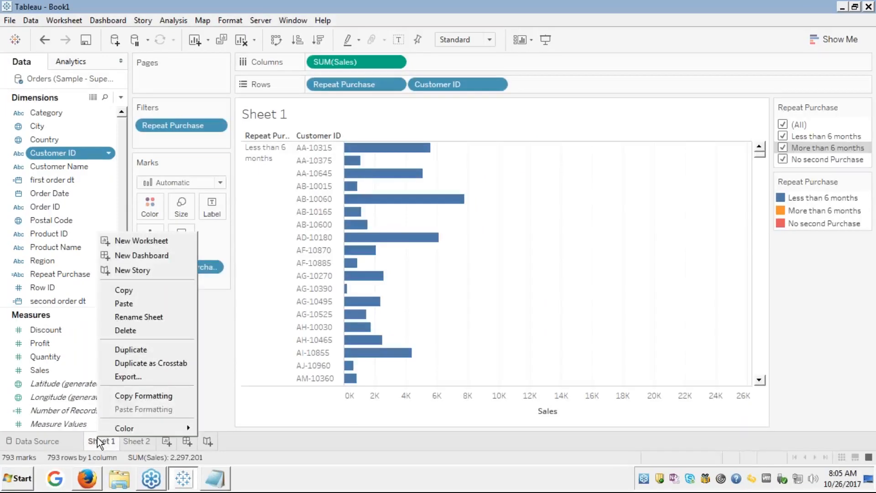
pyautogui.click(131, 317)
pyautogui.write('Rep')
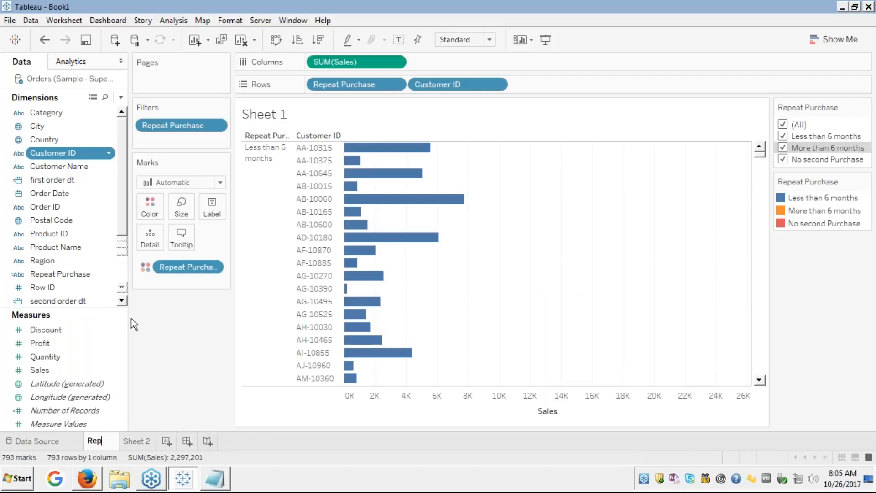
pyautogui.write('eat Pur')
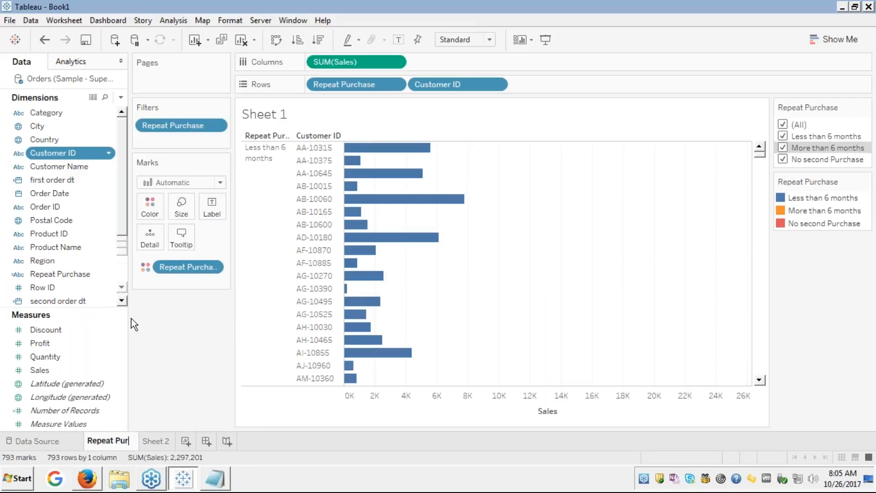
pyautogui.write('chase')
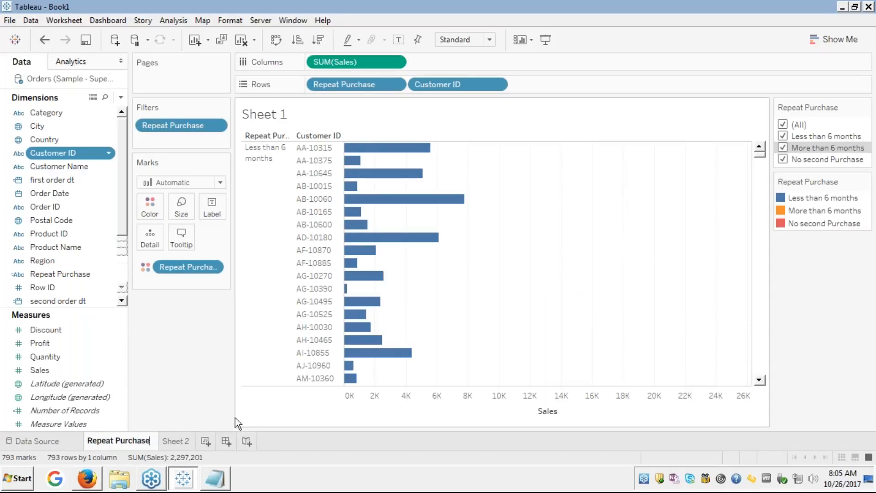
pyautogui.click(174, 442)
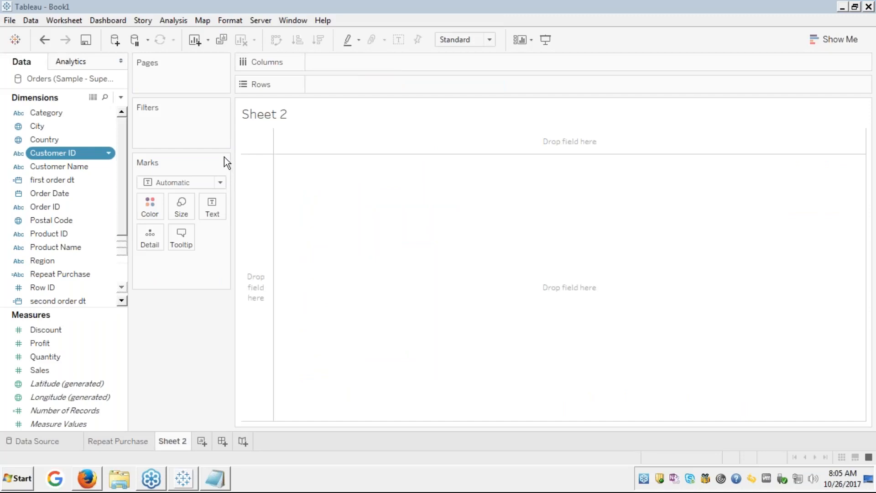
pyautogui.click(650, 132)
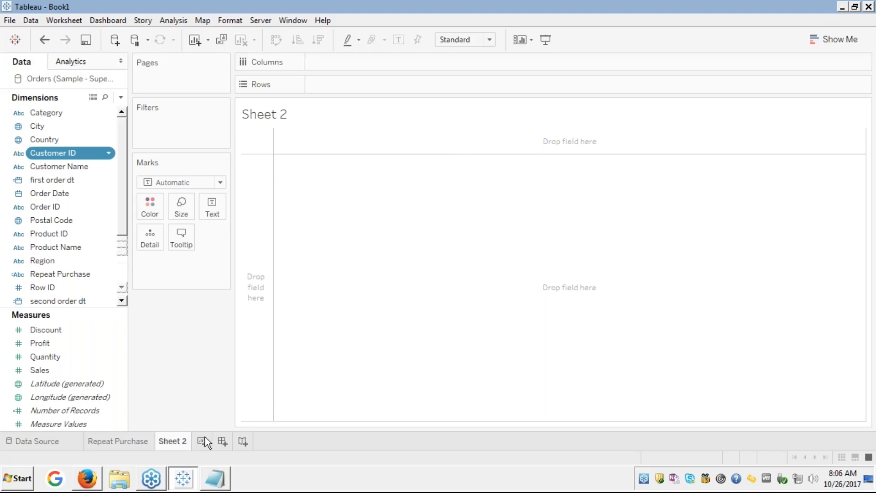
# Switch to Firefox and review the Solution VI using LOD slides in full screen, going back from slide 49 to slide 47
pyautogui.click(91, 481)
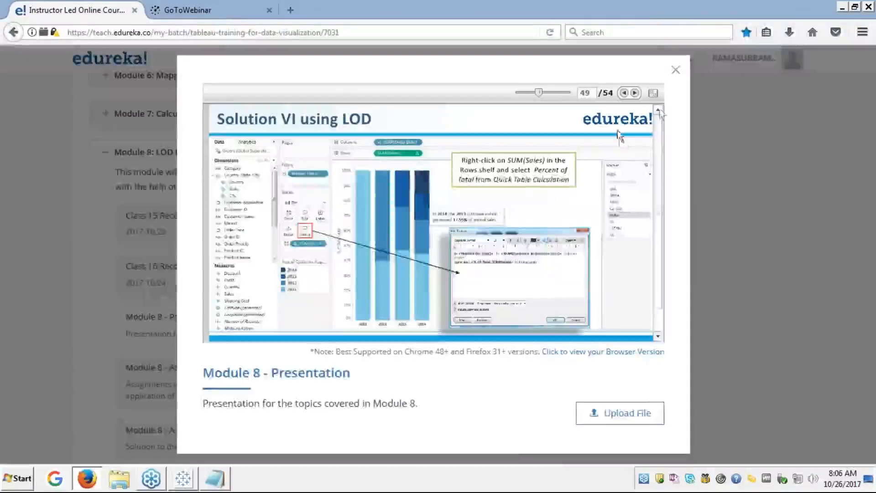
pyautogui.click(653, 93)
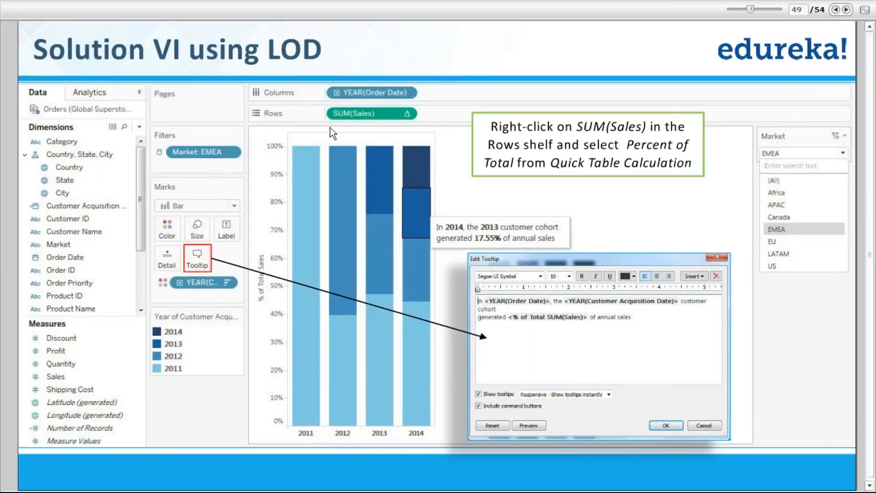
pyautogui.click(845, 9)
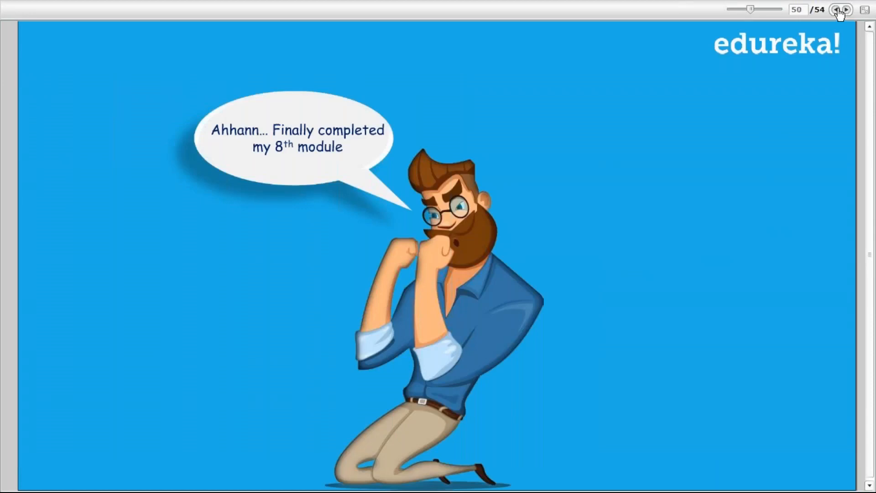
pyautogui.click(837, 10)
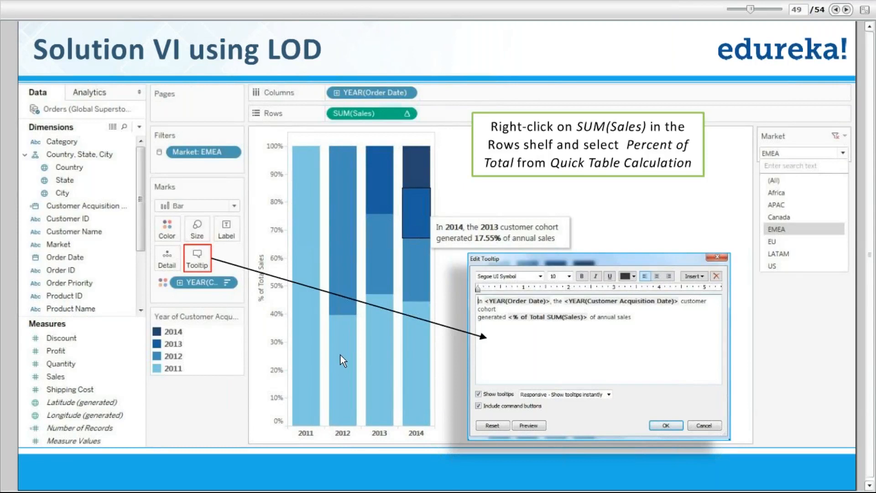
pyautogui.press('Escape')
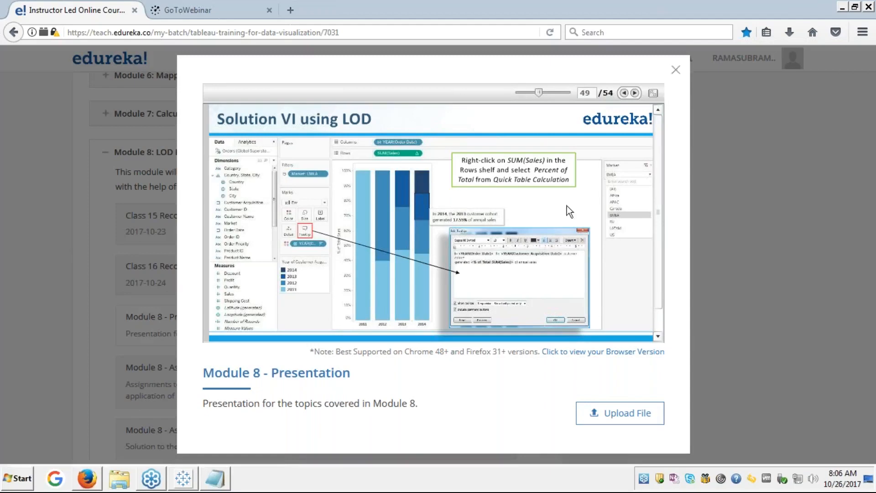
pyautogui.click(660, 83)
pyautogui.click(657, 91)
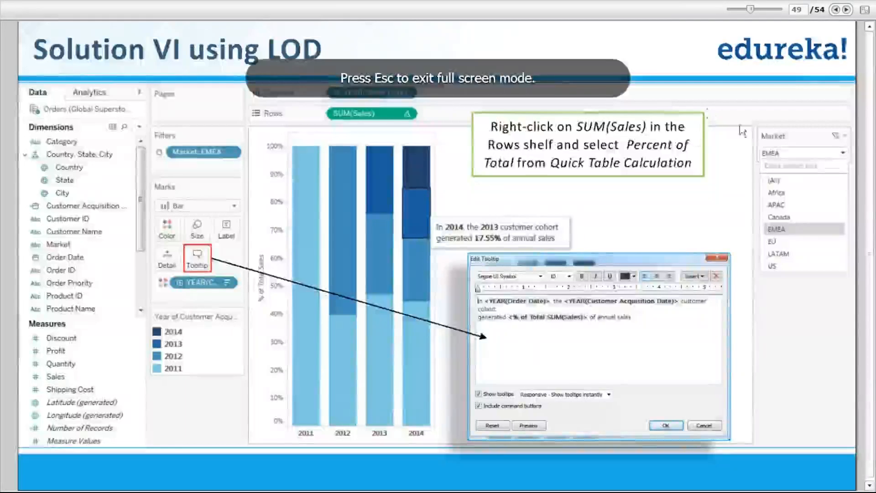
pyautogui.click(835, 10)
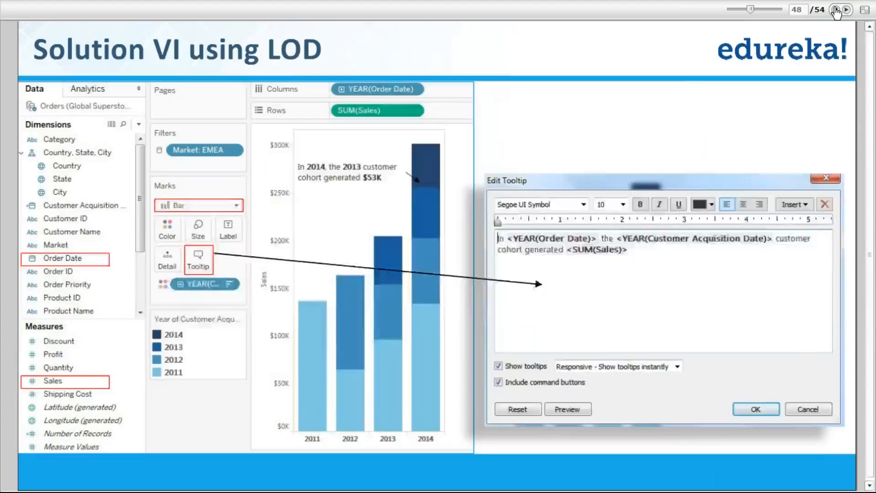
pyautogui.click(836, 10)
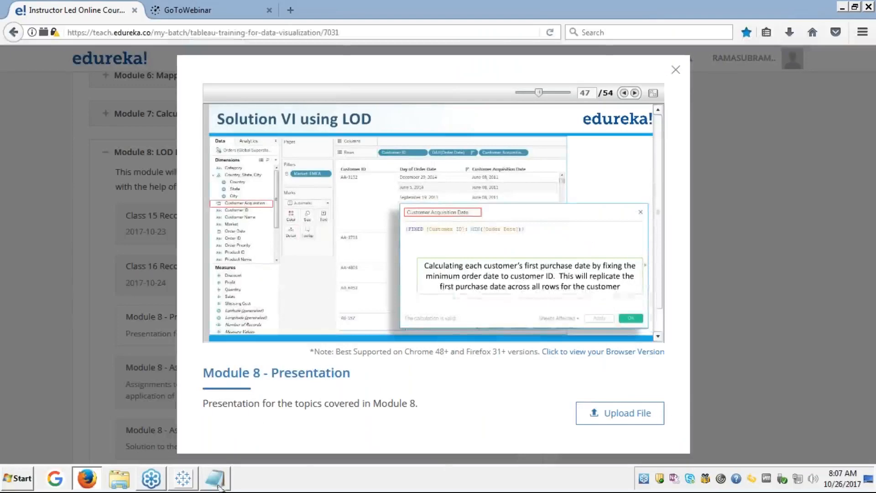
# Switch to Tableau and rename Sheet 2 as Cohort Analyssi
pyautogui.click(187, 480)
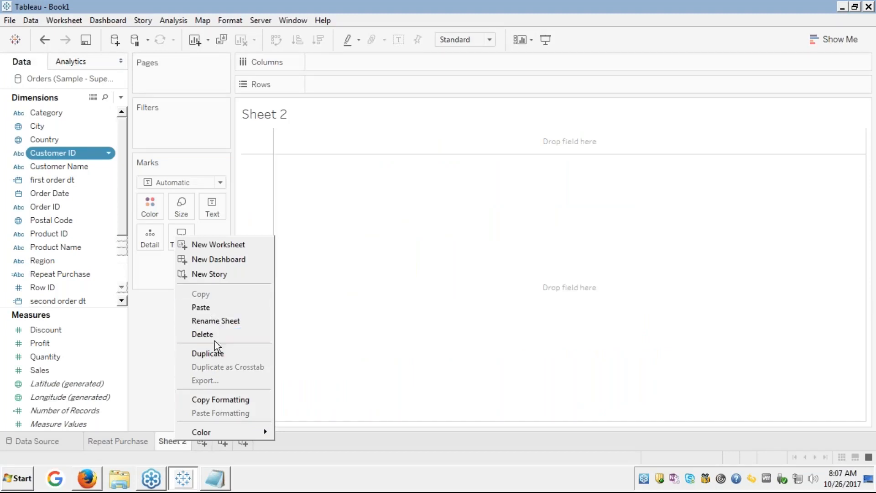
pyautogui.click(216, 322)
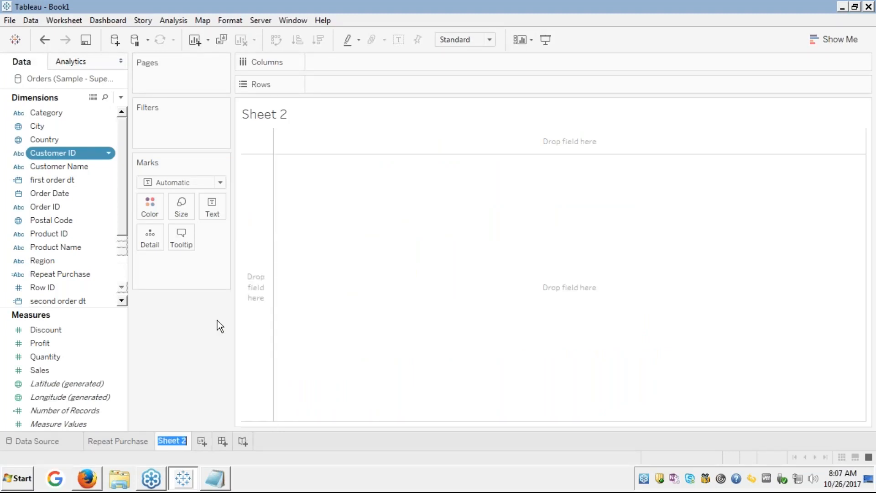
pyautogui.write('Cohor')
pyautogui.write('t Analys')
pyautogui.write('is')
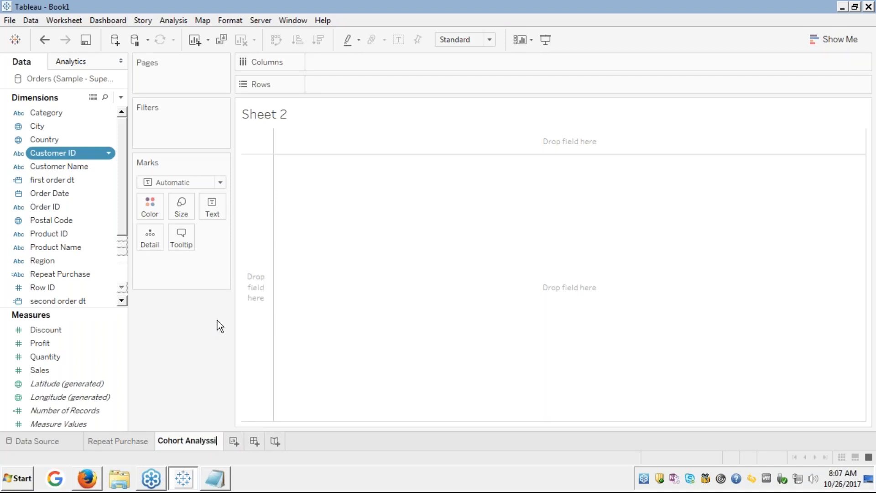
# Rename the current worksheet as Cohort Analysis
pyautogui.press('BackSpace')
pyautogui.press('BackSpace')
pyautogui.press('BackSpace')
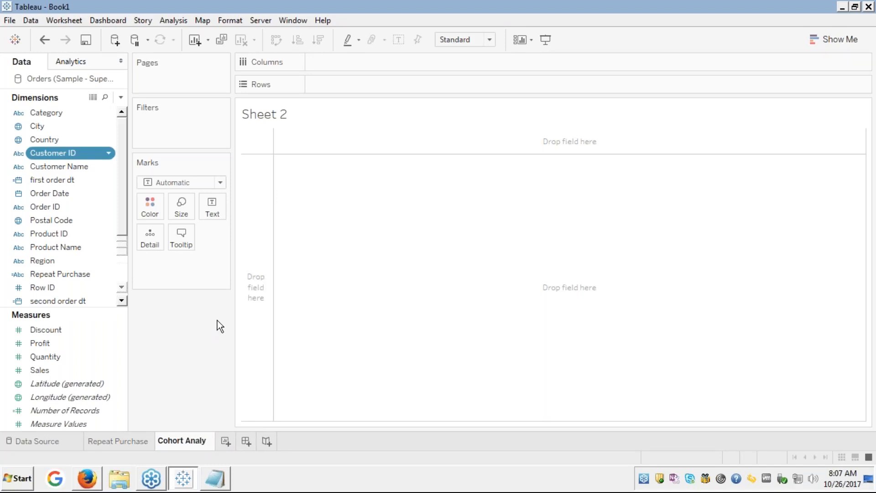
pyautogui.write('sis')
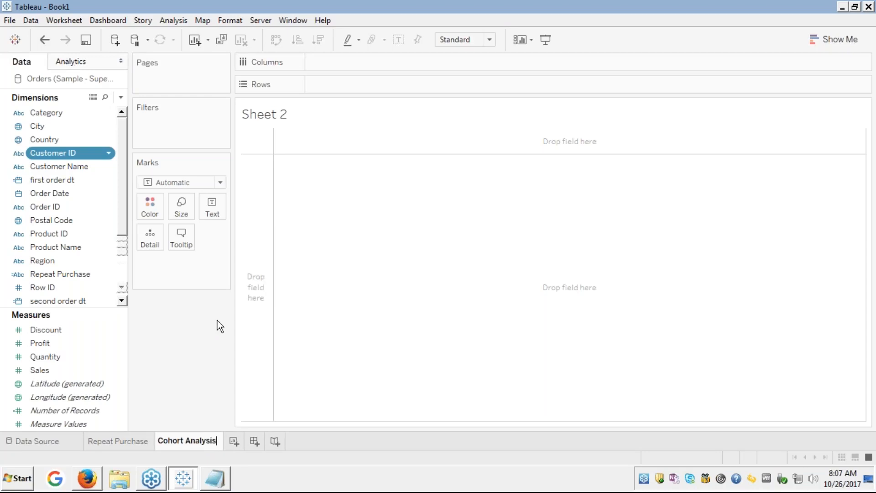
pyautogui.click(347, 266)
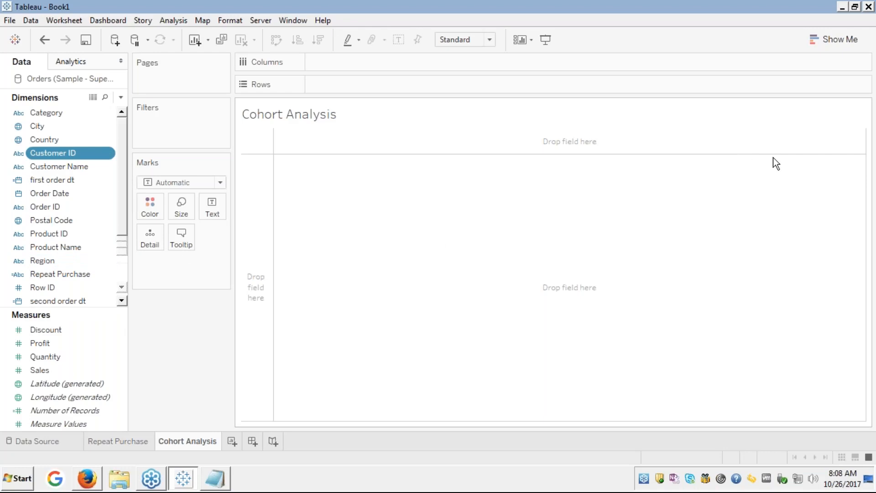
pyautogui.click(863, 176)
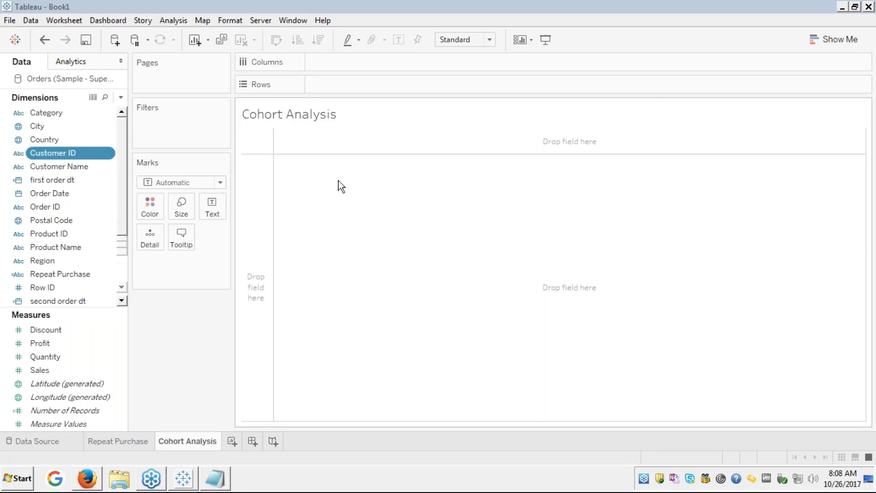
# Add the Customer ID dimension to the rows of the Cohort Analysis sheet
pyautogui.rightClick(55, 150)
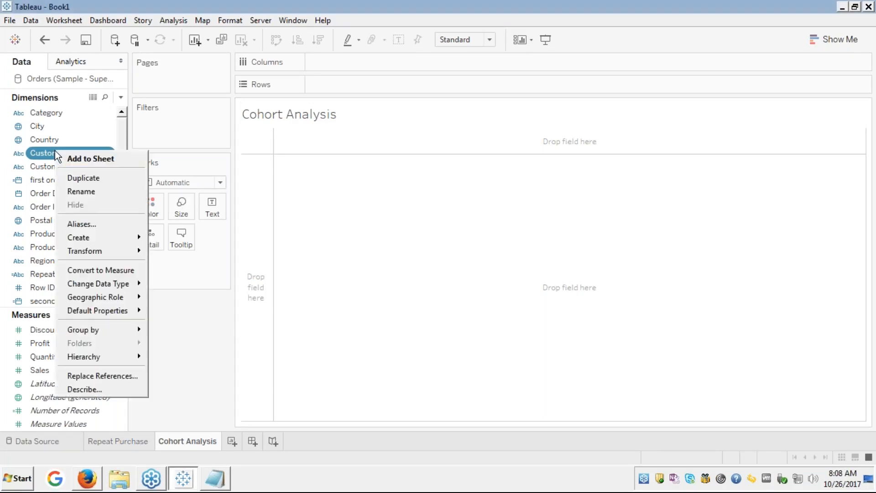
pyautogui.click(306, 169)
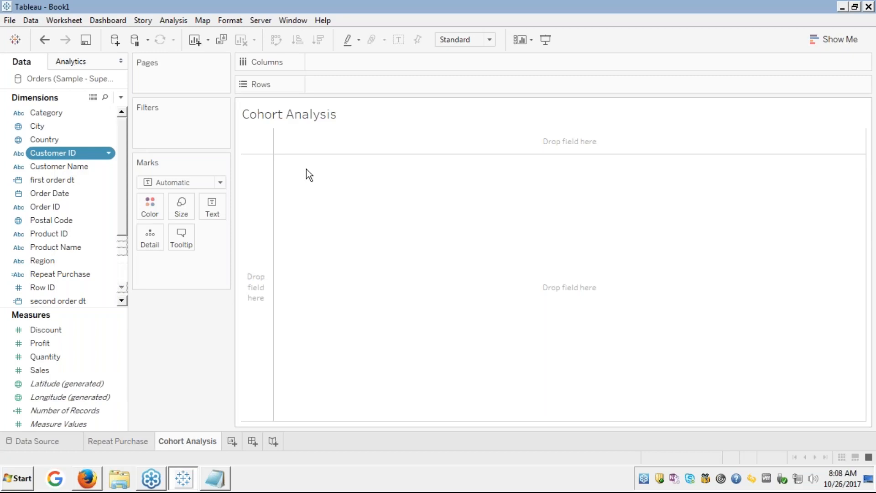
pyautogui.doubleClick(68, 152)
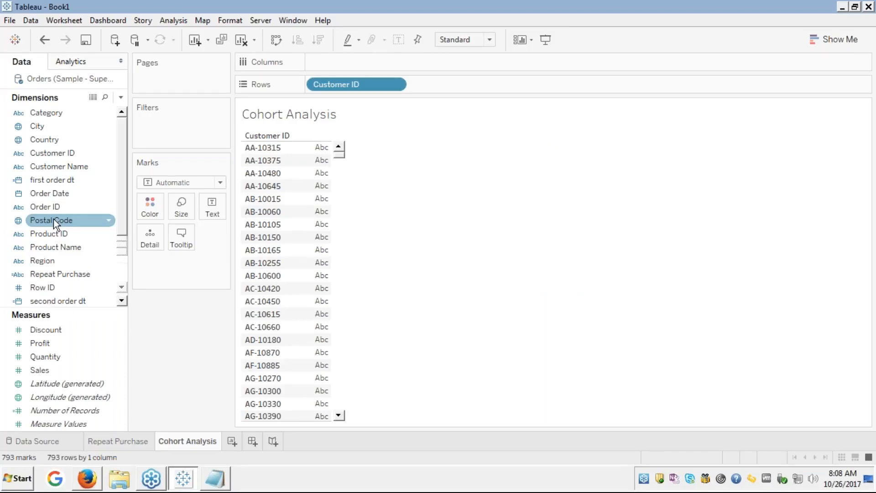
# Check the LOD solution slide in the browser, return to Tableau and place Order Date on rows after Customer ID
pyautogui.hotkey('alt', 'Tab')
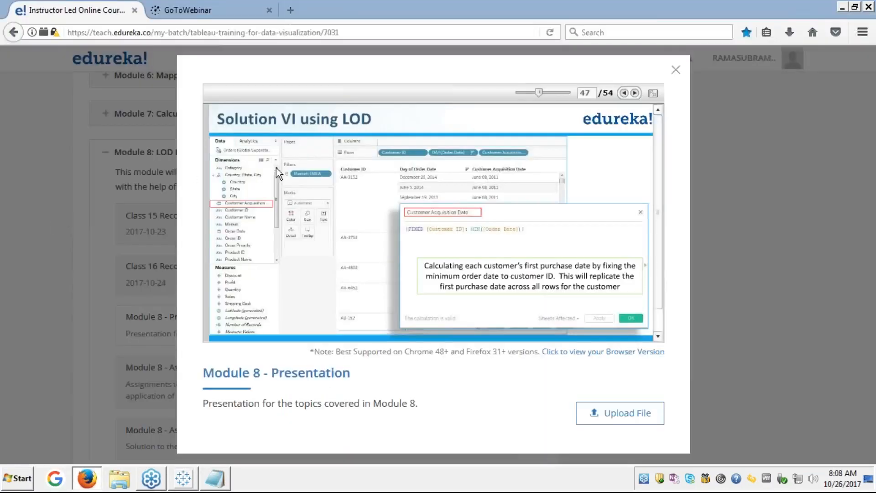
pyautogui.hotkey('alt', 'Tab')
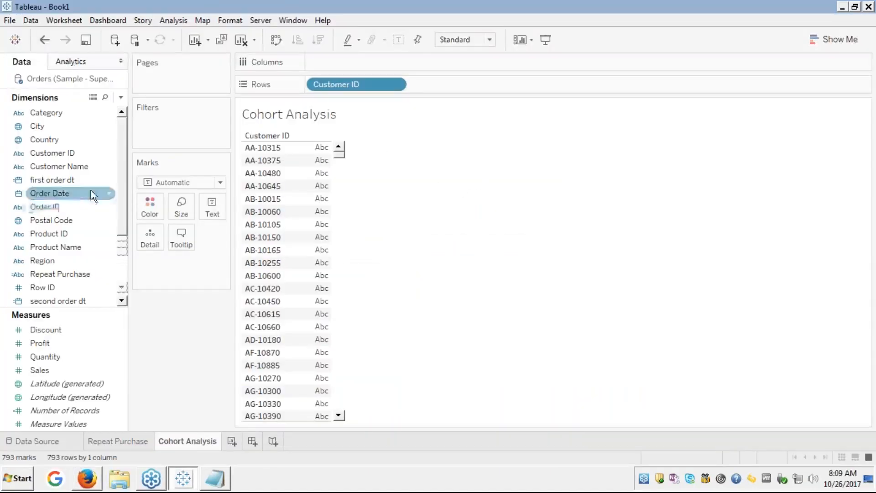
pyautogui.click(46, 193)
pyautogui.doubleClick(45, 192)
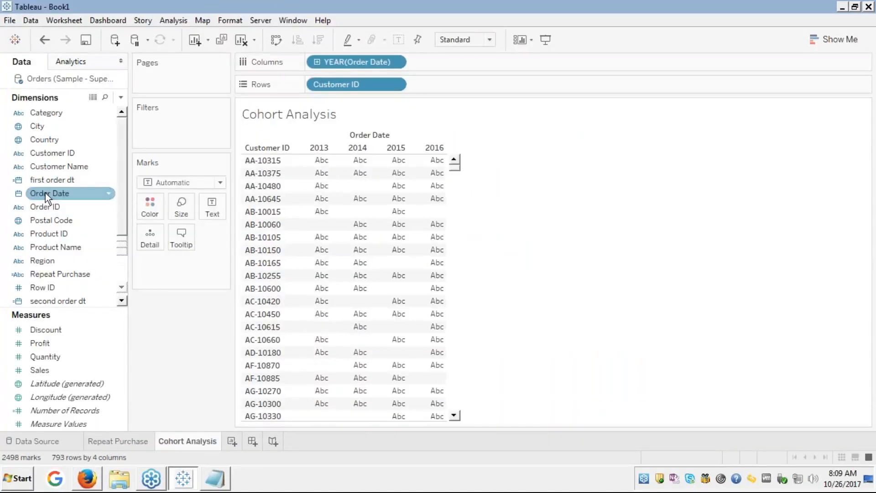
pyautogui.moveTo(339, 60); pyautogui.dragTo(424, 86)
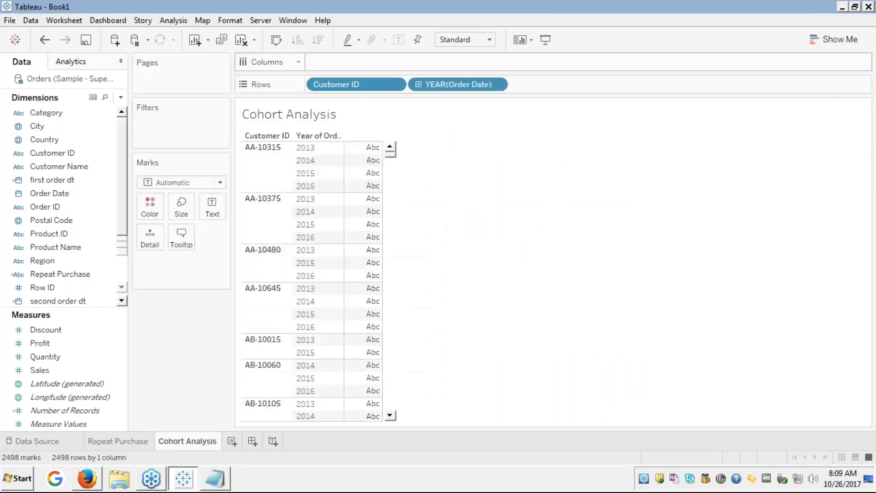
# Show Order Date on the rows as a discrete exact date
pyautogui.rightClick(437, 86)
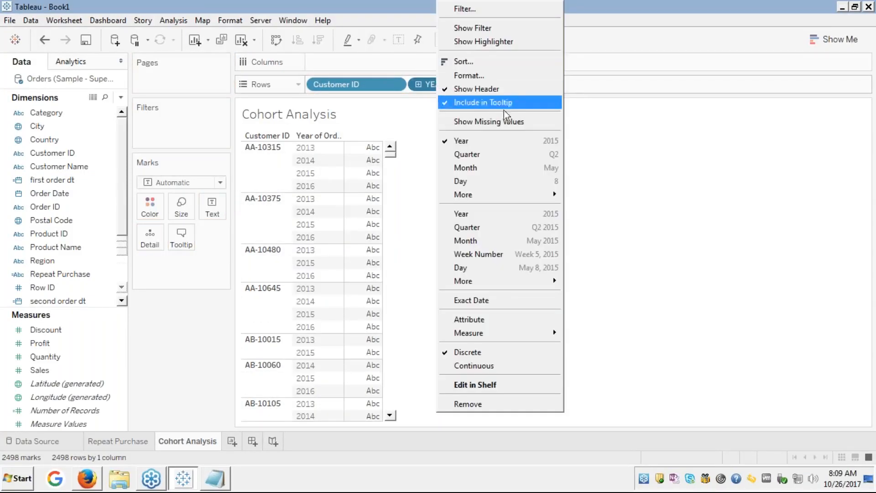
pyautogui.click(456, 300)
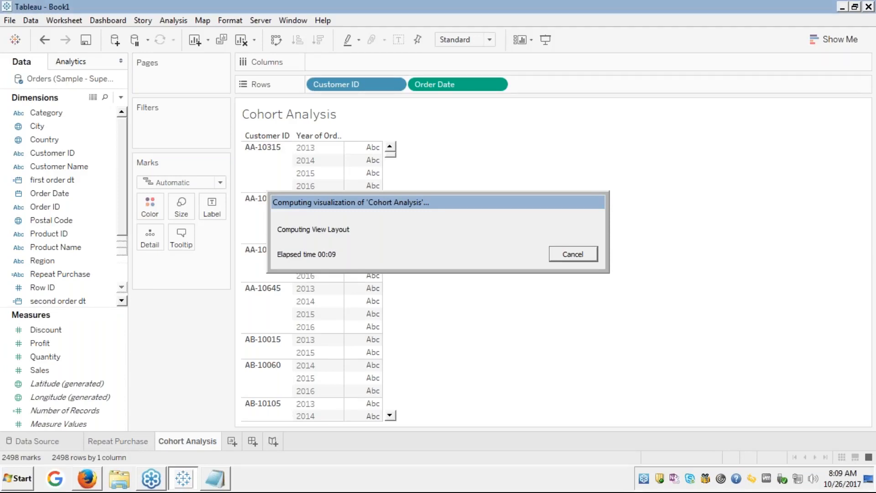
pyautogui.rightClick(452, 84)
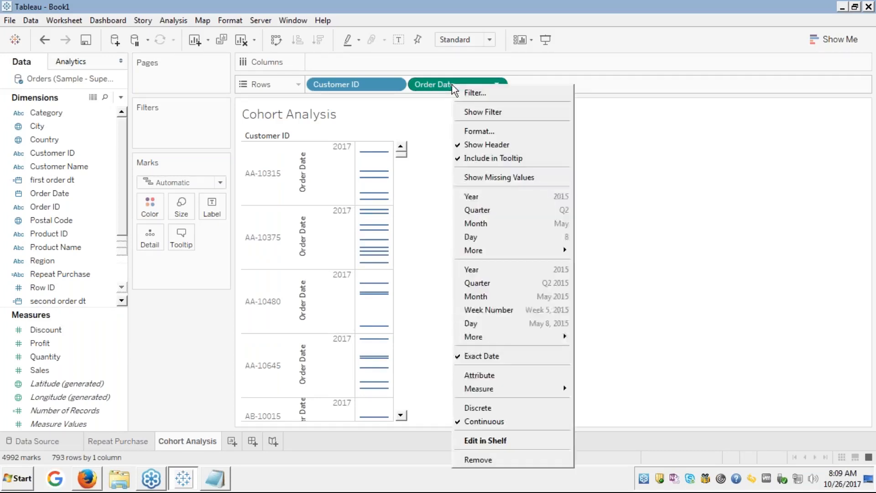
pyautogui.click(472, 409)
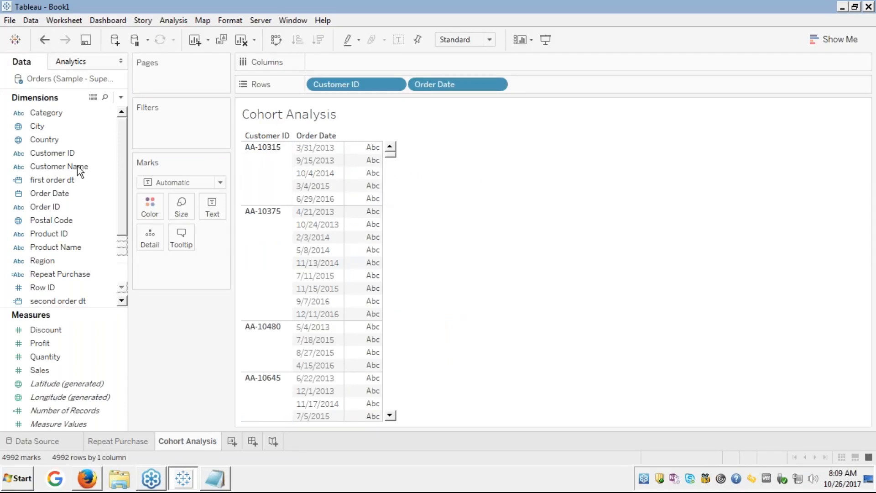
# Create a calculated field based on the Customer ID dimension
pyautogui.click(66, 153)
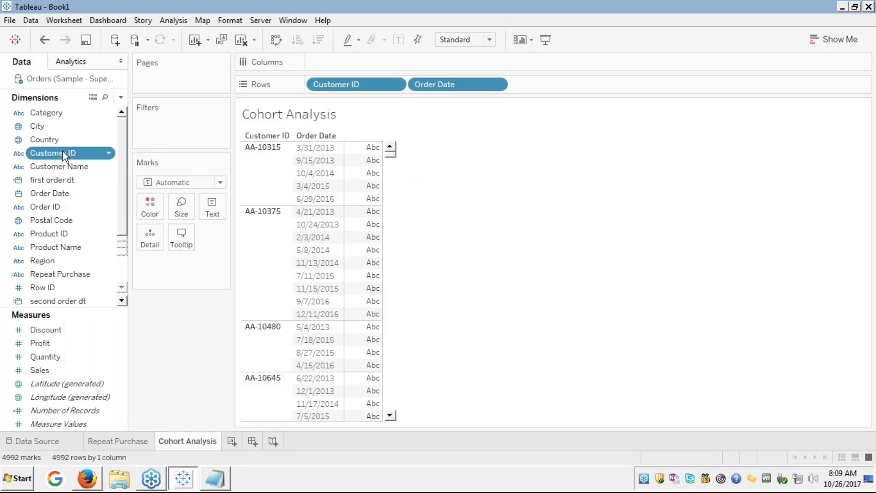
pyautogui.rightClick(62, 151)
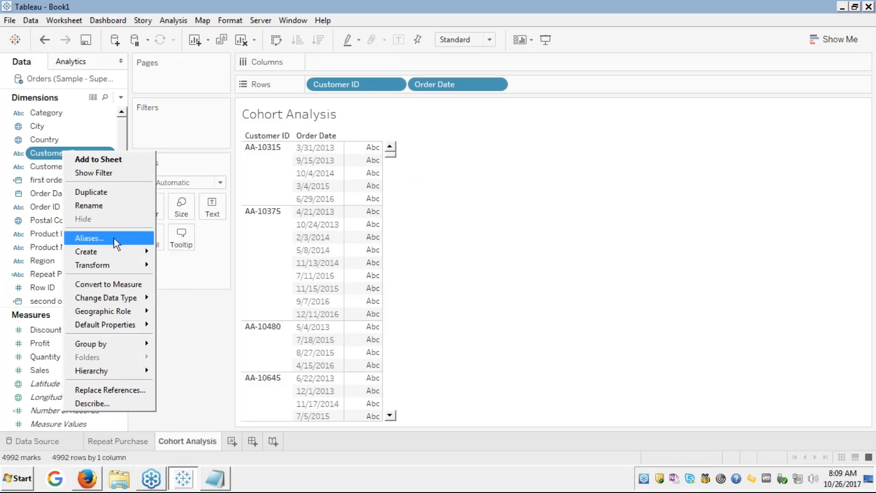
pyautogui.moveTo(100, 253)
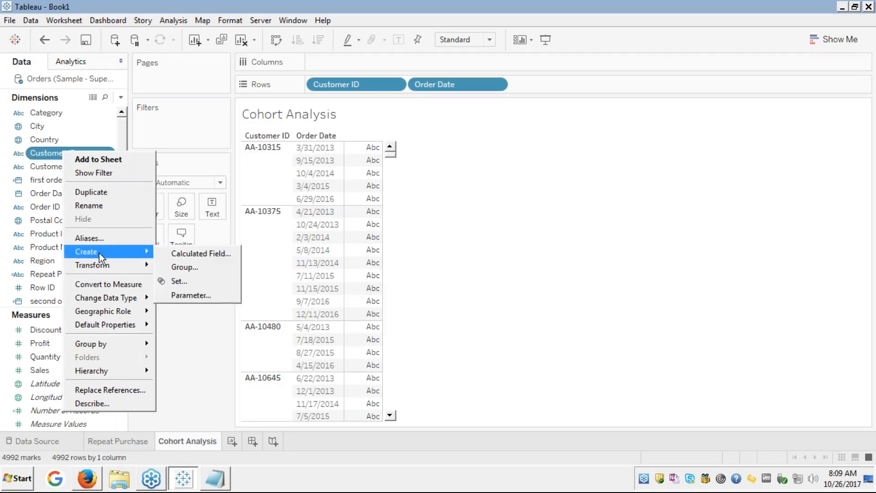
pyautogui.click(184, 252)
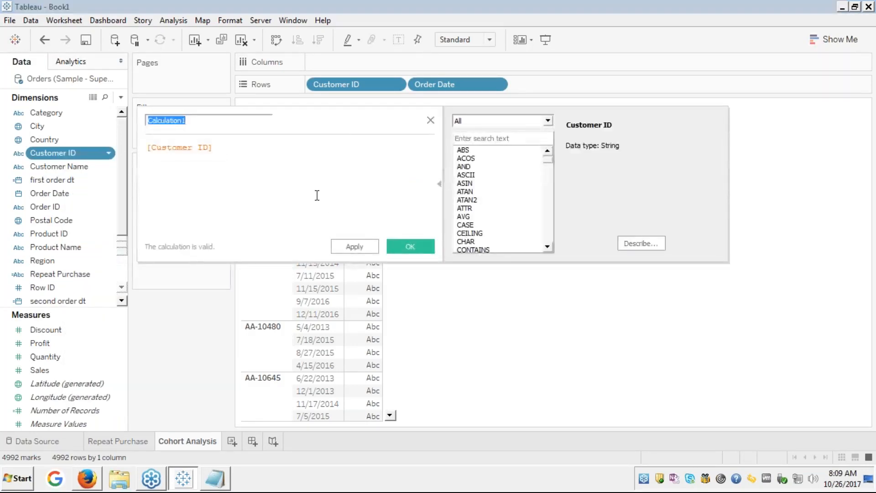
pyautogui.write('LO')
pyautogui.write('D Cust')
pyautogui.write('omer')
pyautogui.press('BackSpace')
pyautogui.press('BackSpace')
pyautogui.press('BackSpace')
pyautogui.press('BackSpace')
pyautogui.press('BackSpace')
pyautogui.press('BackSpace')
pyautogui.press('BackSpace')
pyautogui.press('BackSpace')
pyautogui.press('BackSpace')
pyautogui.press('BackSpace')
pyautogui.press('BackSpace')
pyautogui.press('BackSpace')
# Name the calculated field Customer Acqusition
pyautogui.write('customer Acqu')
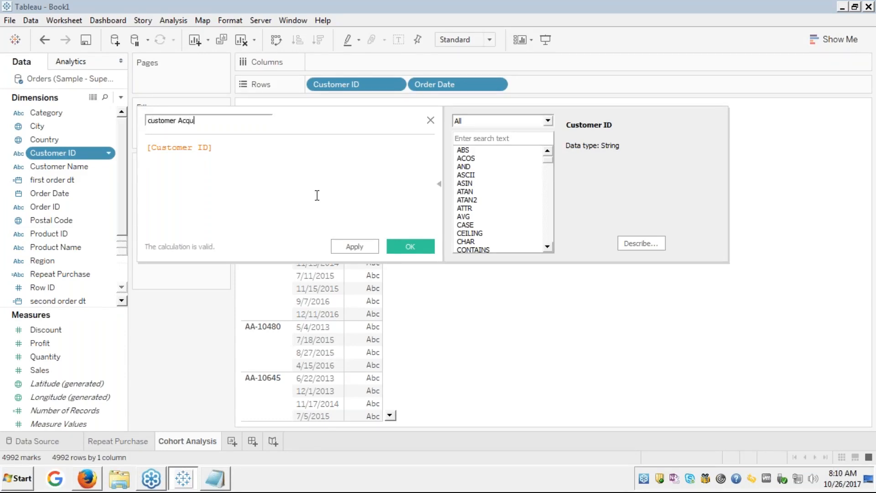
pyautogui.write('sition')
pyautogui.press('Left')
pyautogui.press('Left')
pyautogui.press('Left')
pyautogui.press('Left')
pyautogui.press('Left')
pyautogui.press('Left')
pyautogui.press('Delete')
pyautogui.write('C')
# Set the calculation's formula to {FIXED [Customer ID]:MIN([Order Date])} and save the field
pyautogui.press('Tab')
pyautogui.press('Left')
pyautogui.write('{FIXED')
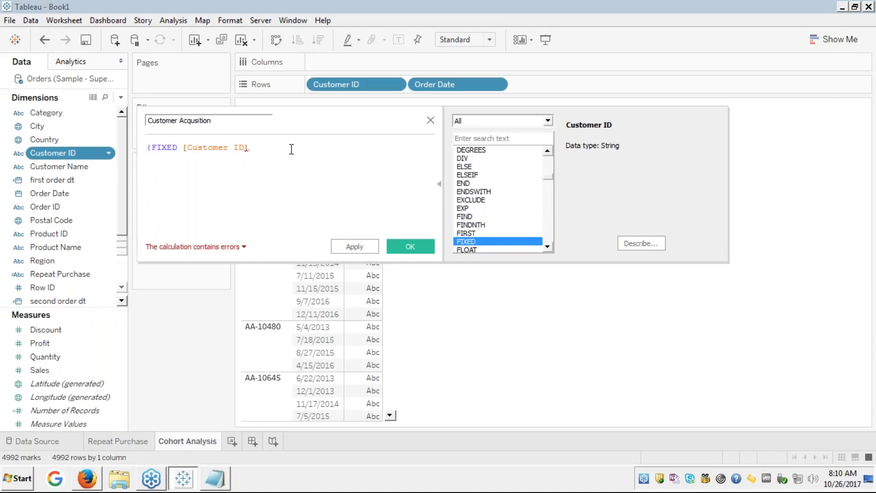
pyautogui.write(':')
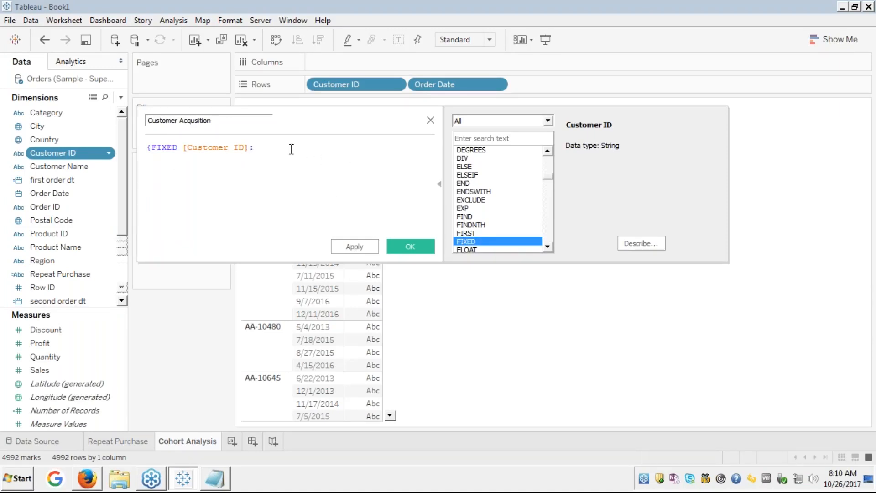
pyautogui.write('MIN')
pyautogui.press('Return')
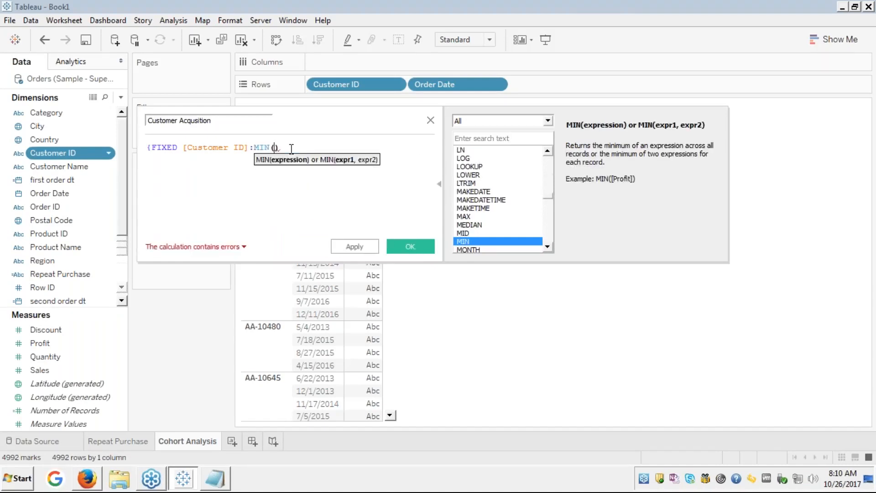
pyautogui.write('ord')
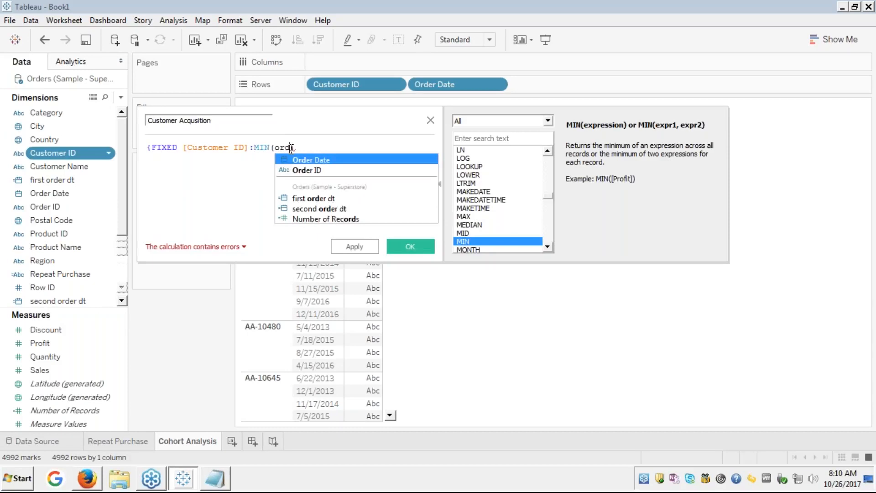
pyautogui.press('Return')
pyautogui.write('}')
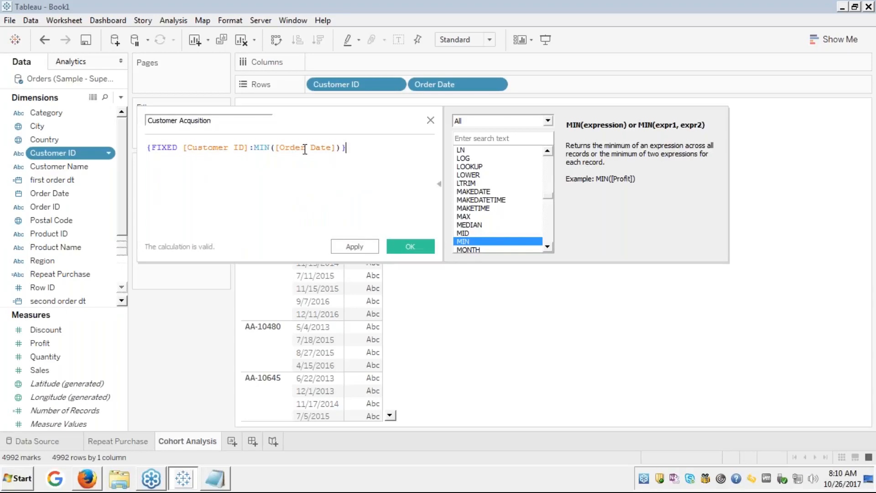
pyautogui.click(408, 250)
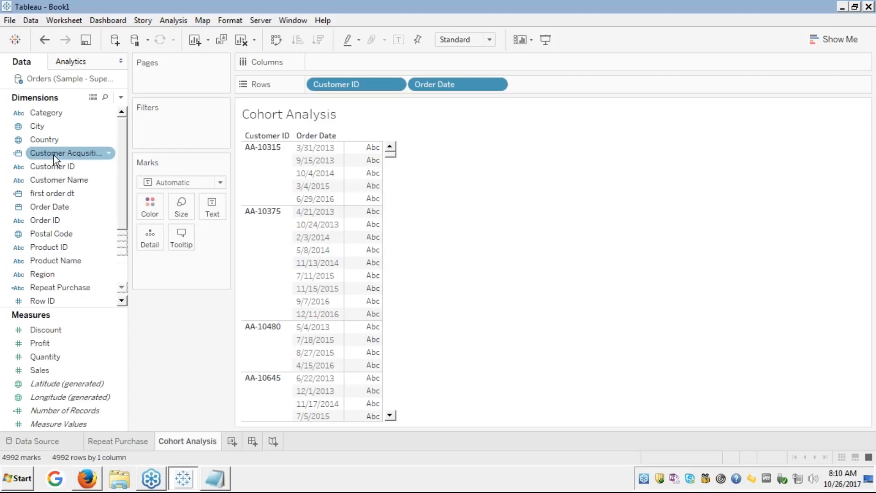
# Add Customer Acqusition to the rows after Order Date and show it as a discrete exact date
pyautogui.moveTo(54, 155); pyautogui.dragTo(538, 89)
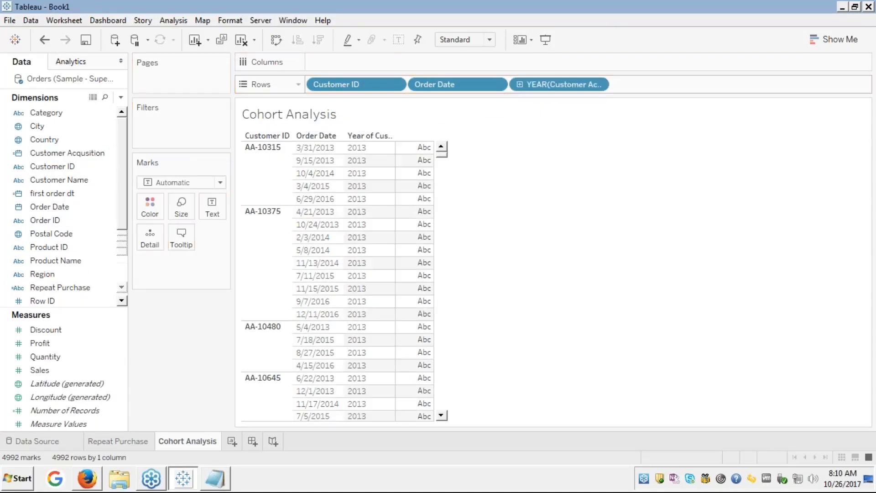
pyautogui.rightClick(544, 83)
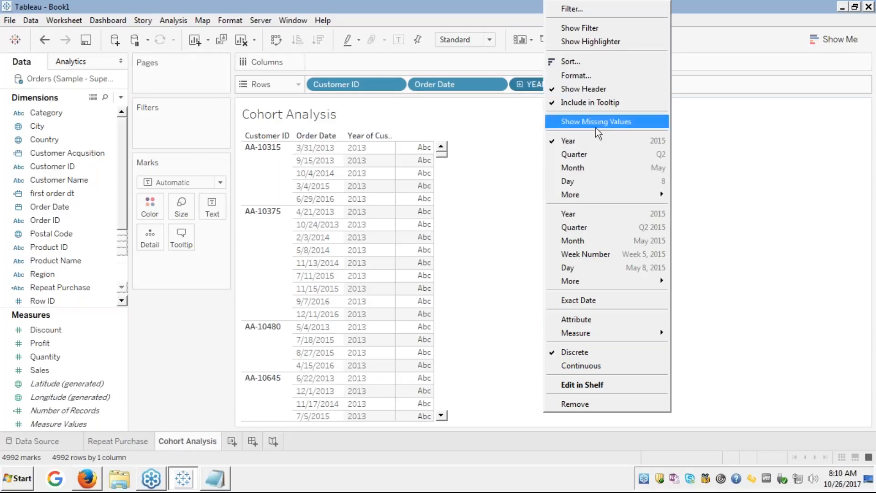
pyautogui.click(573, 302)
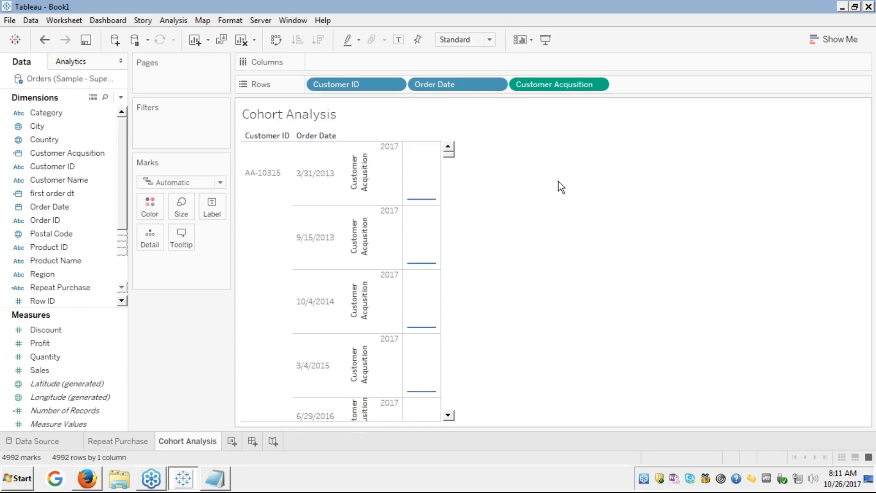
pyautogui.rightClick(551, 83)
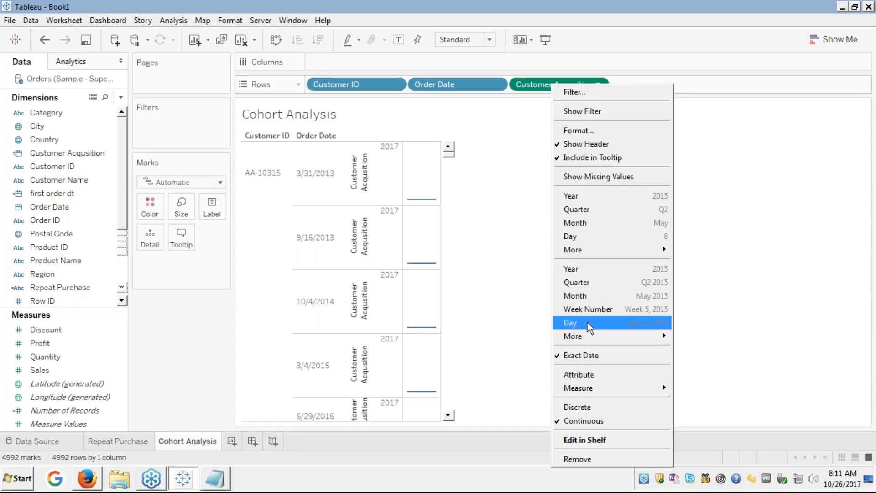
pyautogui.moveTo(589, 250)
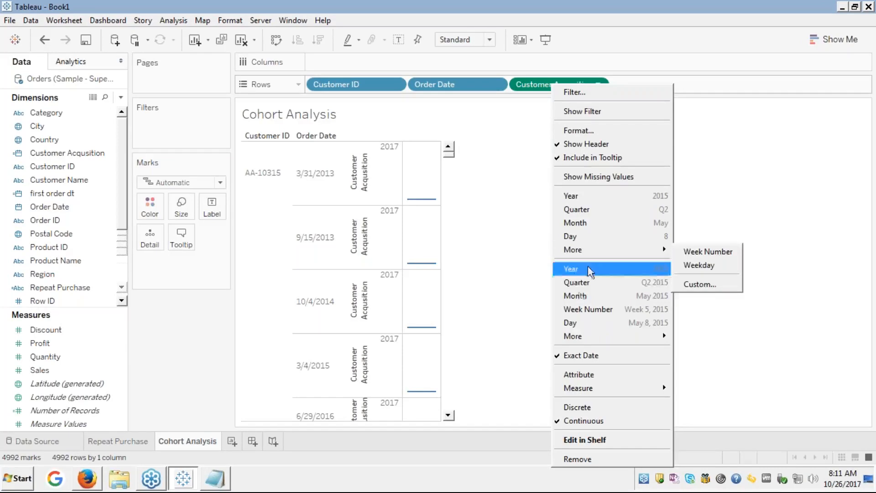
pyautogui.moveTo(572, 338)
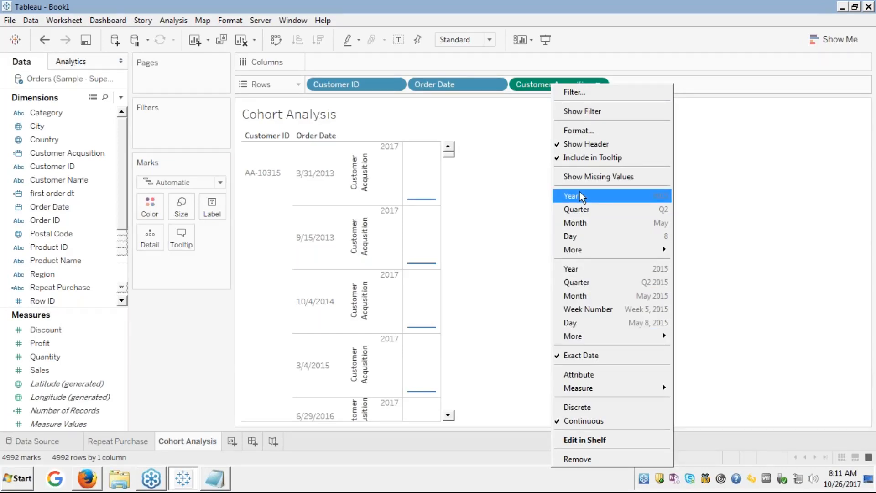
pyautogui.moveTo(570, 392)
pyautogui.click(570, 407)
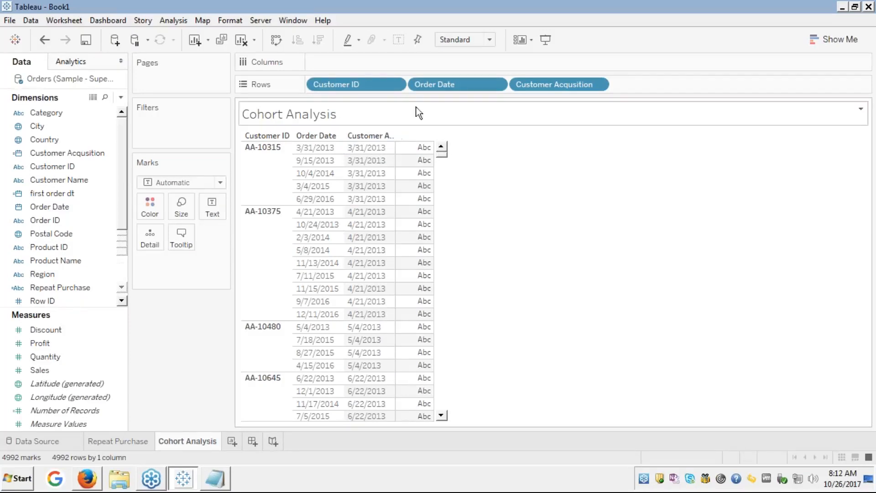
# Move Order Date from the rows to the columns and group it by discrete year
pyautogui.moveTo(450, 82); pyautogui.dragTo(392, 64)
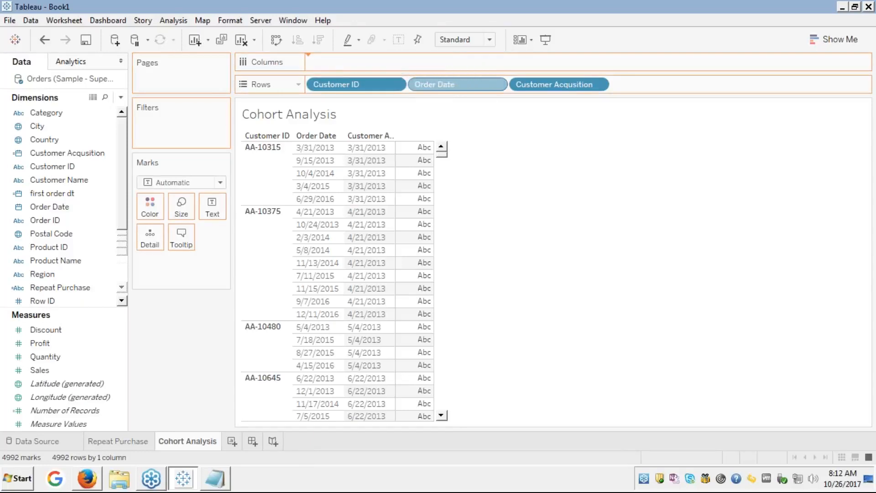
pyautogui.rightClick(349, 59)
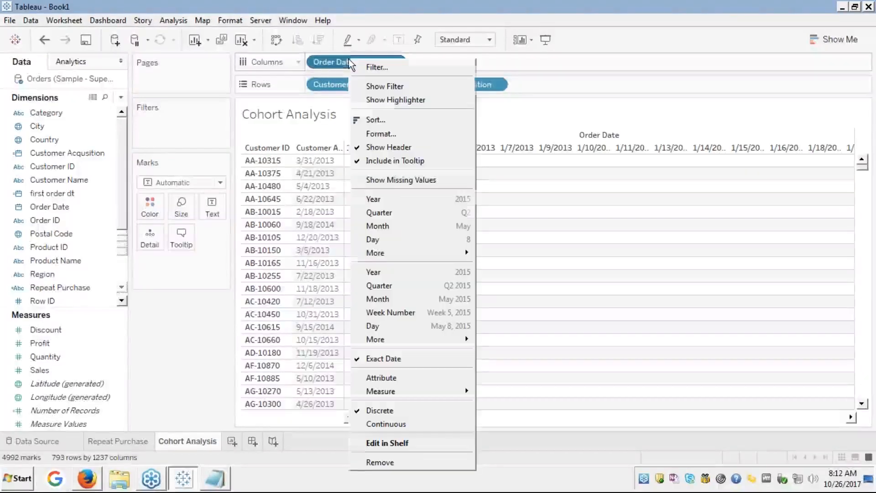
pyautogui.click(379, 199)
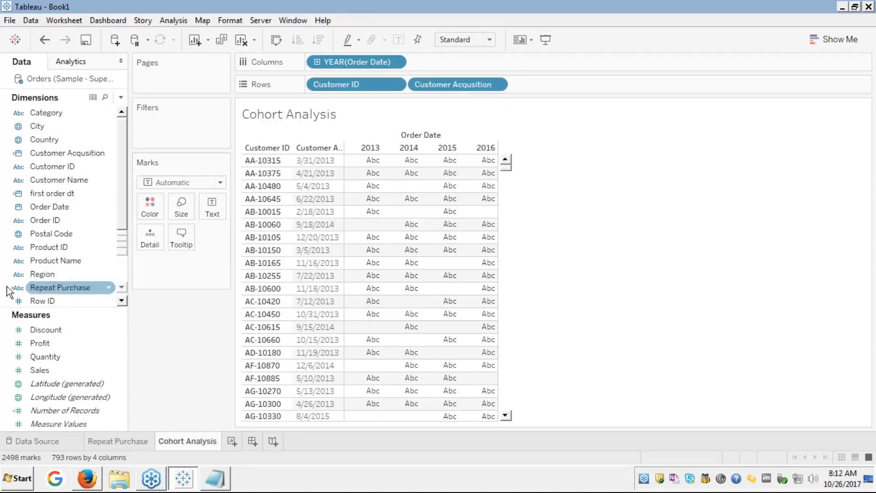
# Add the Sales measure to the rows after Customer Acqusition
pyautogui.click(41, 370)
pyautogui.moveTo(42, 370); pyautogui.dragTo(530, 83)
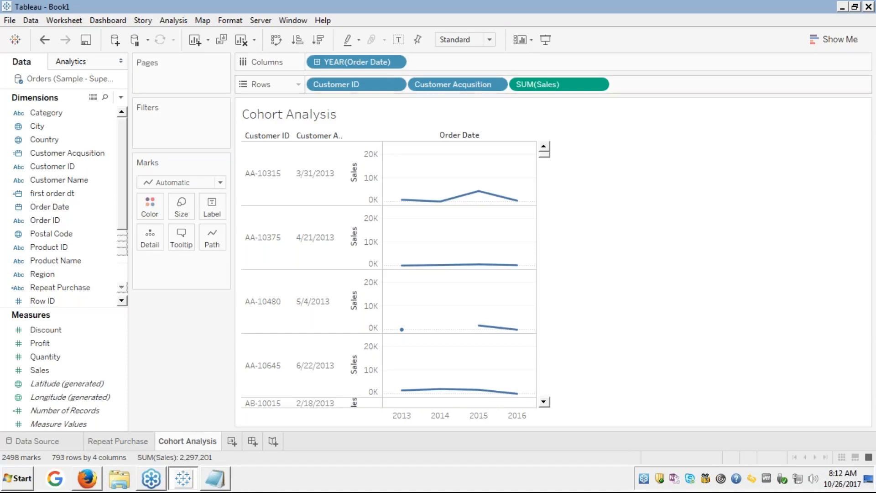
pyautogui.click(348, 86)
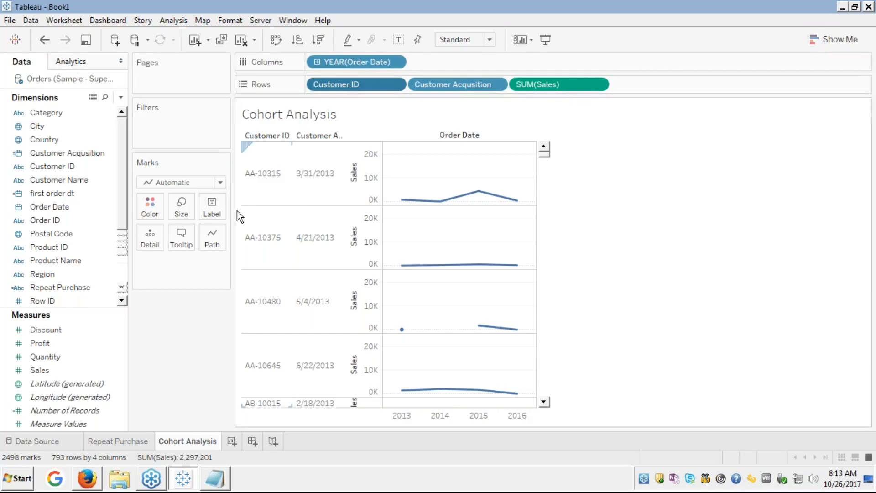
# Switch to the Module 8 presentation in Firefox, view slide 47 on the acquisition date calculation full screen, and return to Tableau
pyautogui.hotkey('alt', 'Tab')
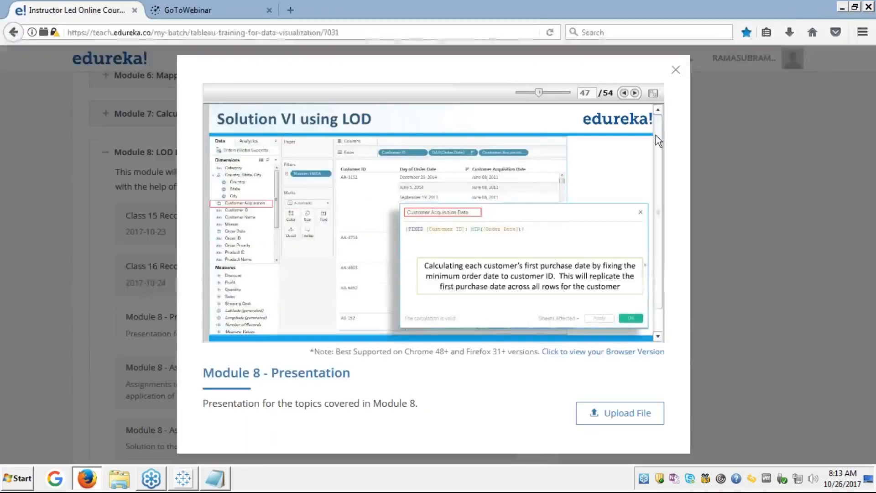
pyautogui.click(654, 94)
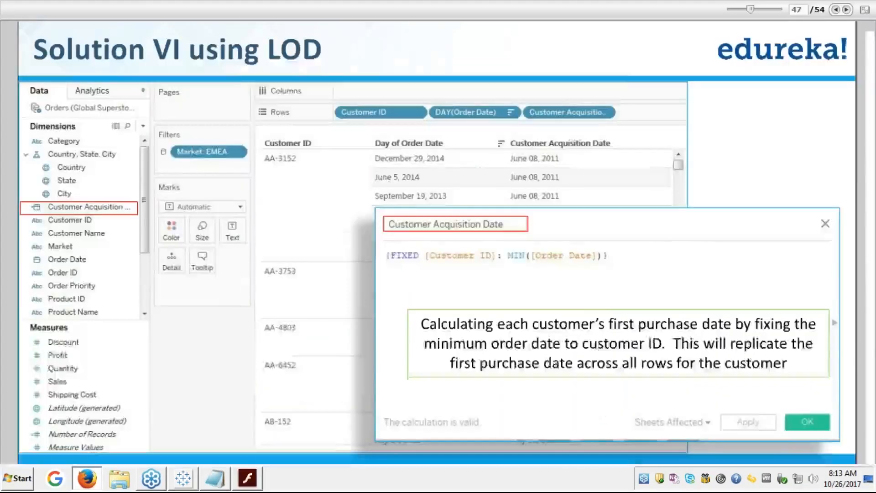
pyautogui.press('Escape')
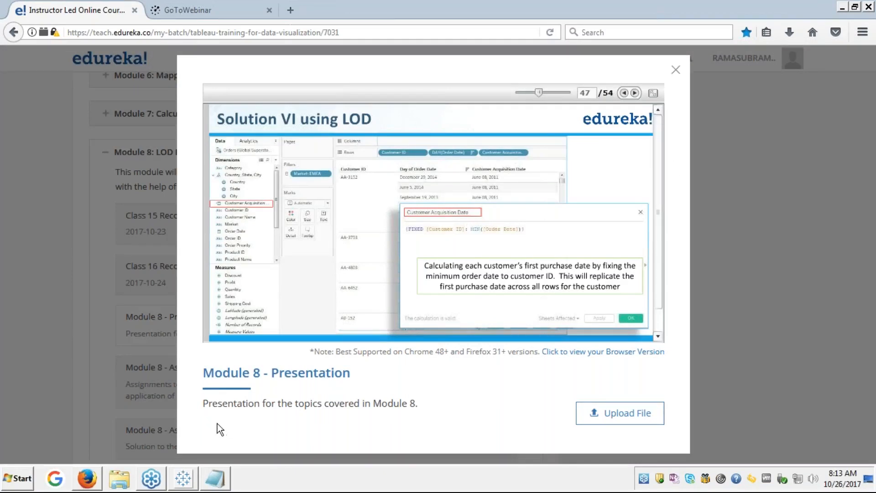
pyautogui.click(183, 479)
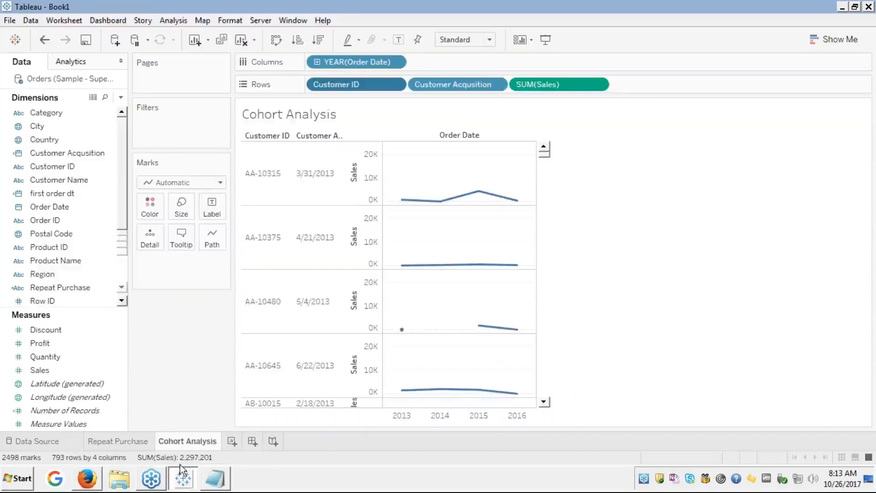
# Open the Customer Acqusition calculation to review its FIXED formula, and close it without changes
pyautogui.rightClick(58, 151)
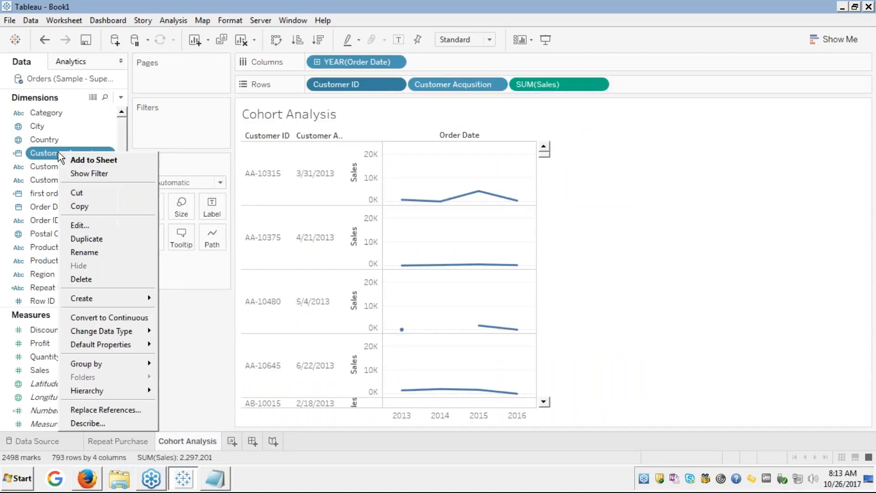
pyautogui.click(83, 226)
pyautogui.hotkey('ctrl', 'a')
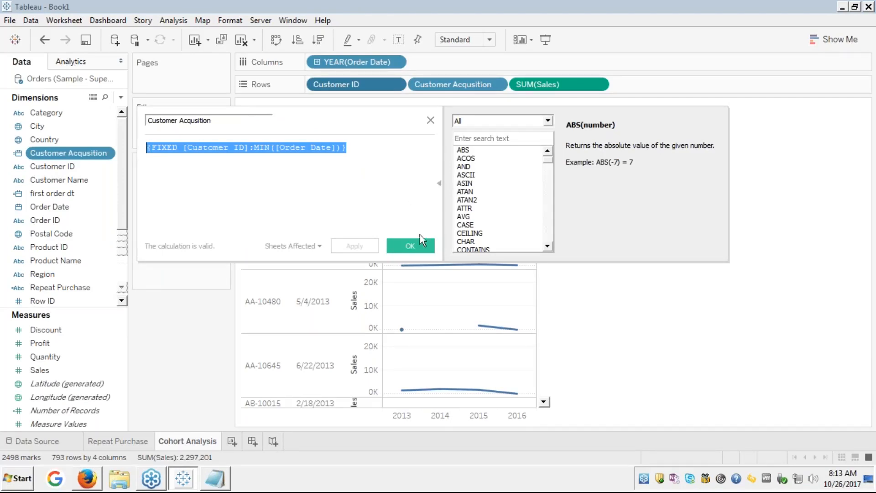
pyautogui.click(410, 246)
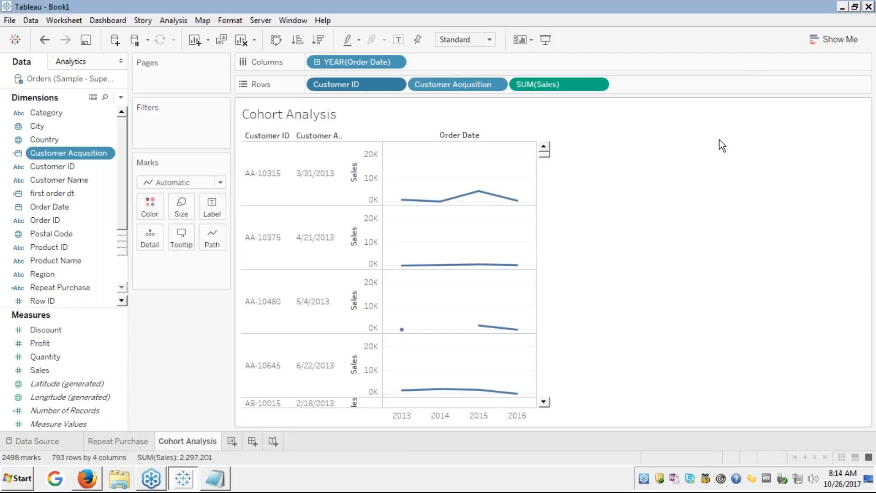
# Switch to the Module 8 presentation in Firefox, advance to slide 48 with the stacked cohort chart, and return to Tableau
pyautogui.hotkey('alt', 'Tab')
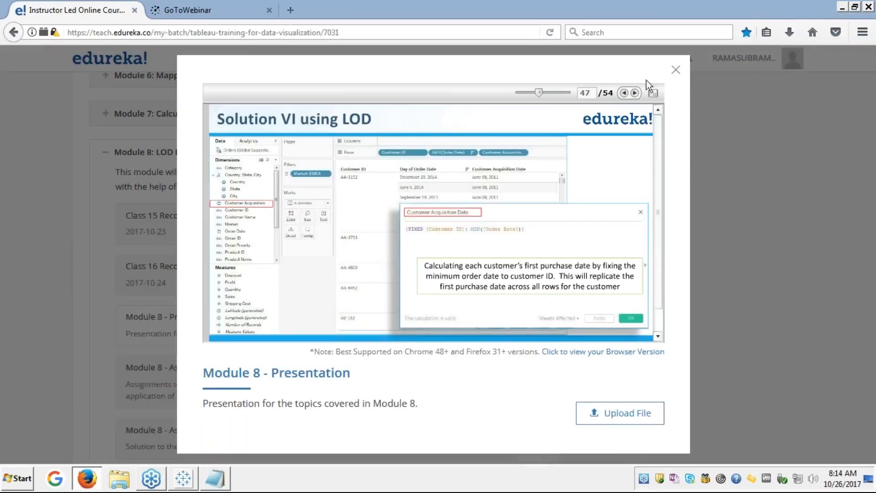
pyautogui.click(653, 93)
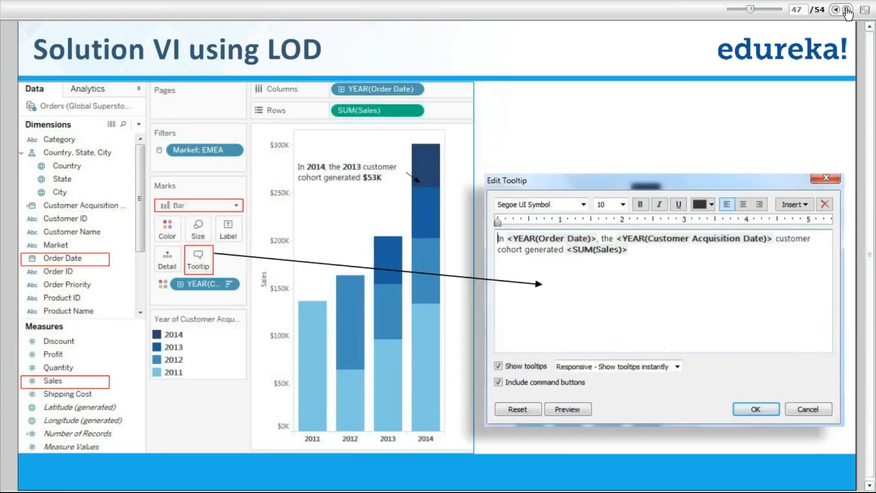
pyautogui.click(847, 10)
pyautogui.hotkey('alt', 'Tab')
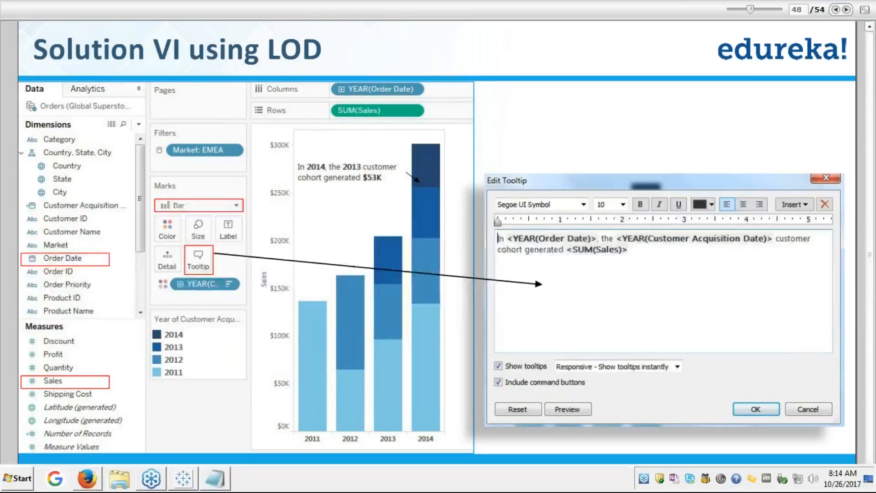
pyautogui.hotkey('alt', 'Tab')
pyautogui.hotkey('alt', 'Tab')
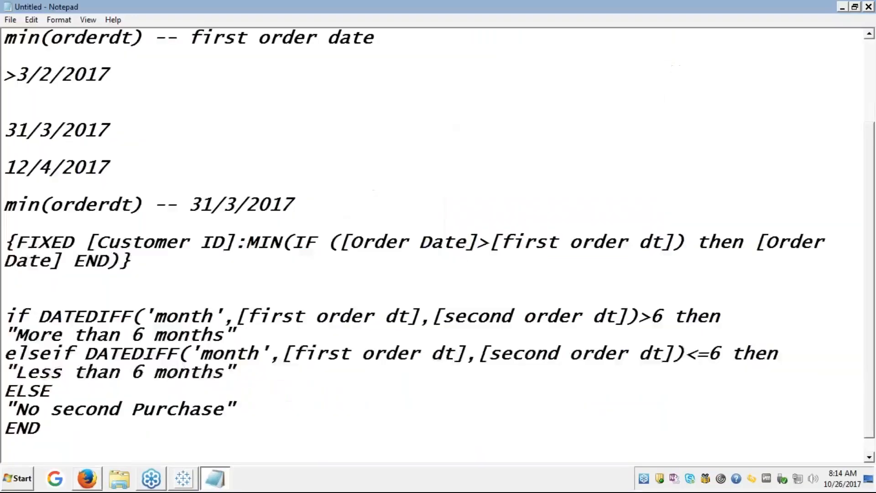
pyautogui.click(190, 480)
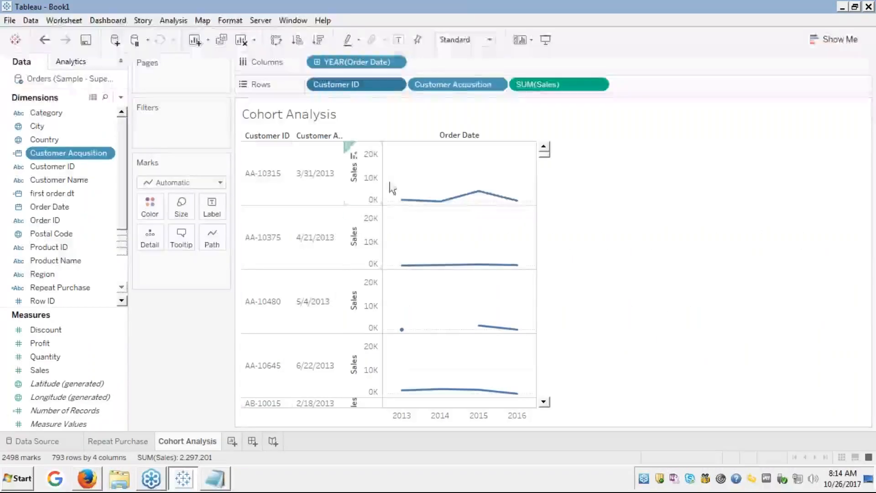
# Group Customer Acqusition by discrete year and move it from the rows to the color encoding
pyautogui.rightClick(450, 85)
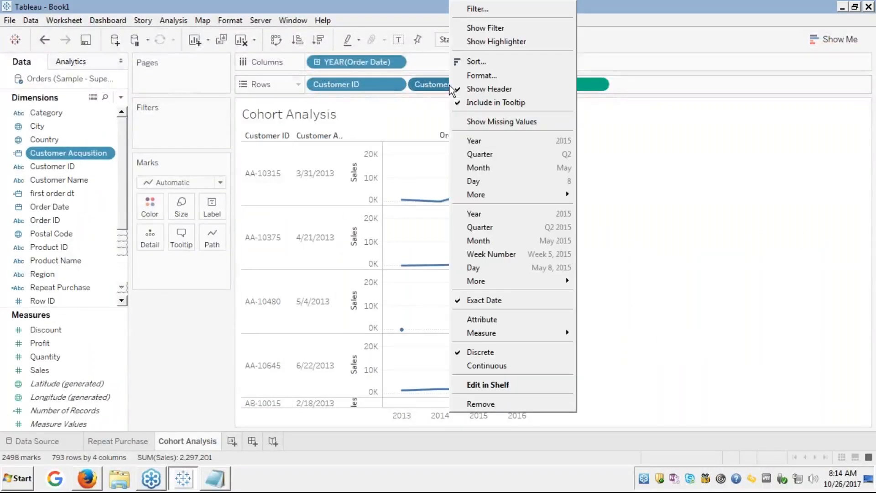
pyautogui.click(478, 143)
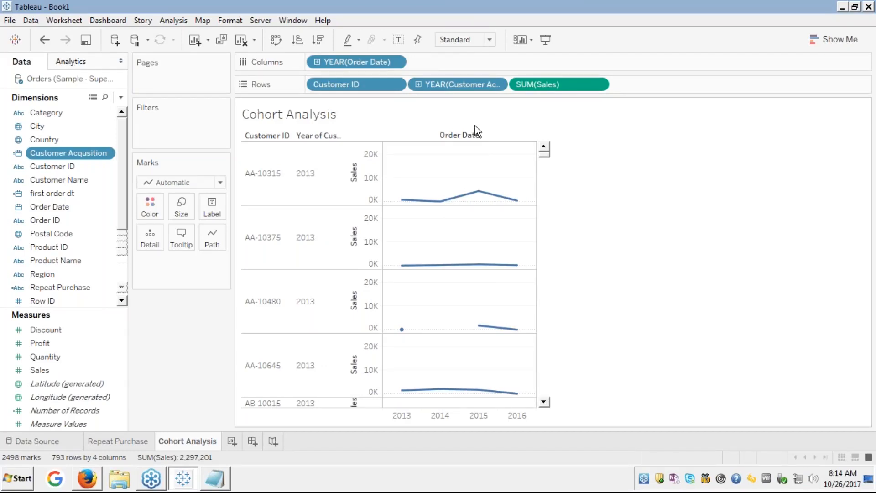
pyautogui.moveTo(452, 84); pyautogui.dragTo(154, 206)
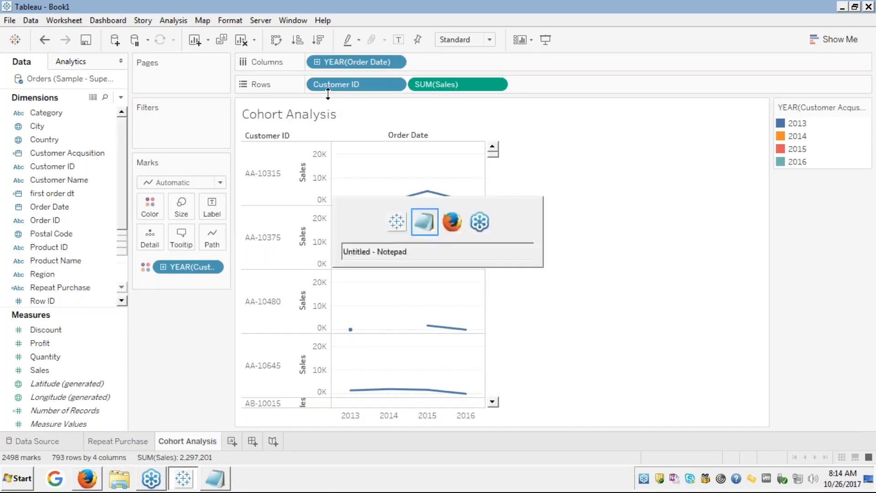
# Check the shelf layout of the cohort chart on the presentation slide in Firefox and return to Tableau
pyautogui.hotkey('alt', 'Tab')
pyautogui.hotkey('alt', 'Tab')
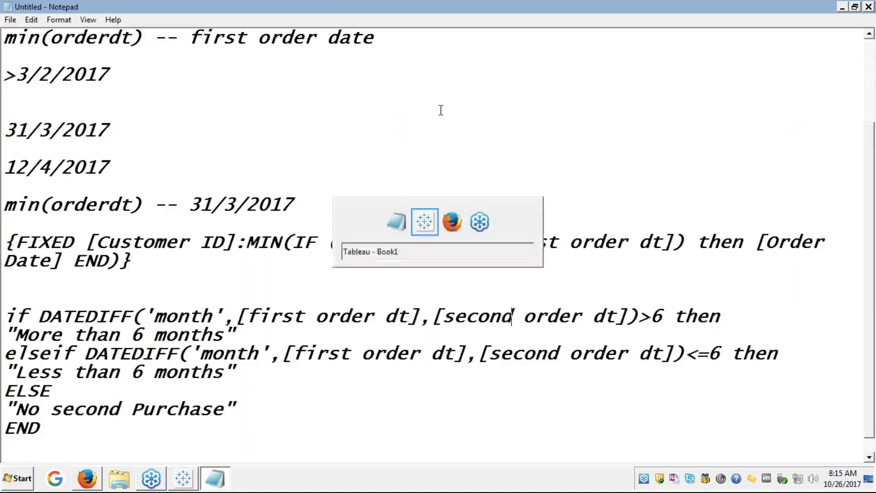
pyautogui.hotkey('alt', 'Tab')
pyautogui.press('Tab')
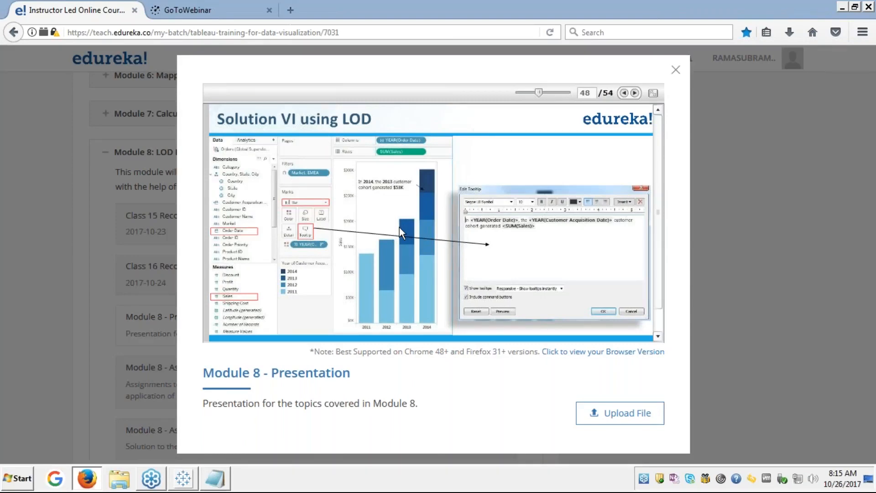
pyautogui.hotkey('alt', 'Tab')
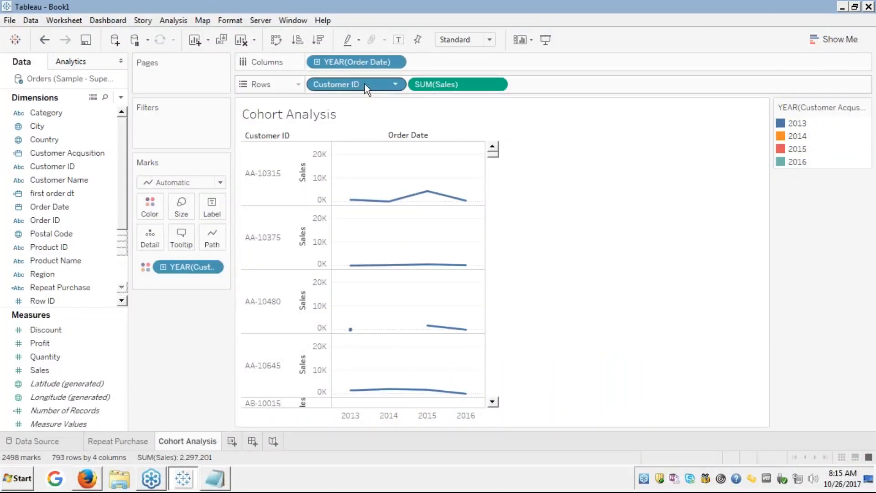
# Remove Customer ID from the rows and change the chart type to stacked bars
pyautogui.moveTo(364, 84); pyautogui.dragTo(46, 220)
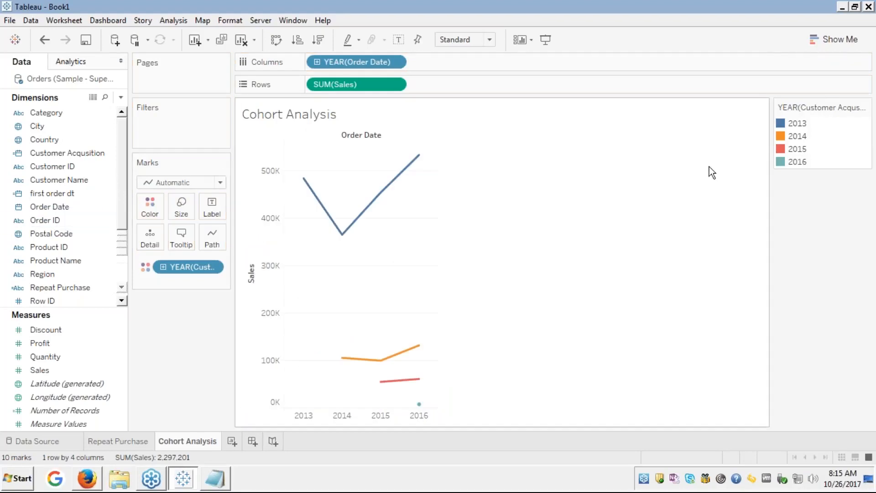
pyautogui.click(823, 33)
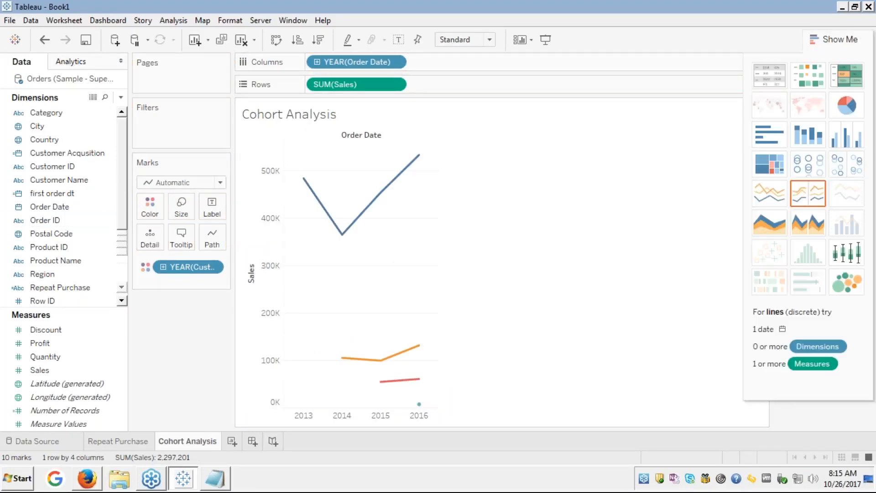
pyautogui.click(781, 136)
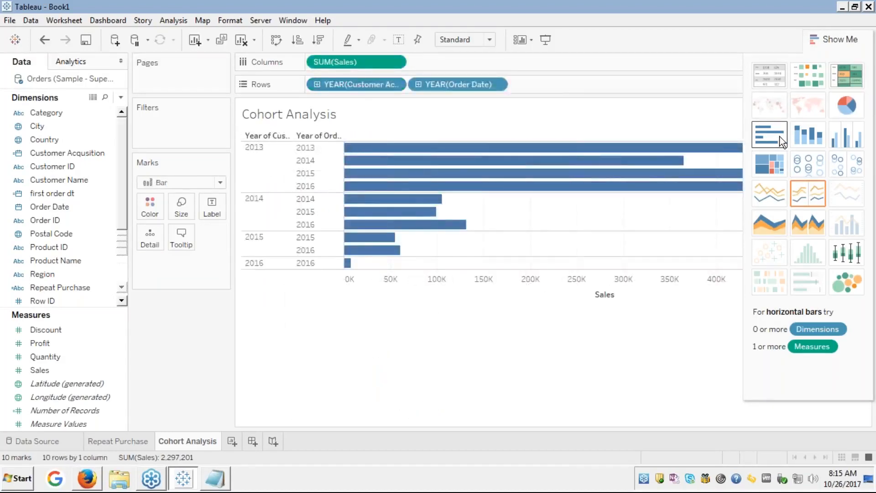
pyautogui.click(808, 137)
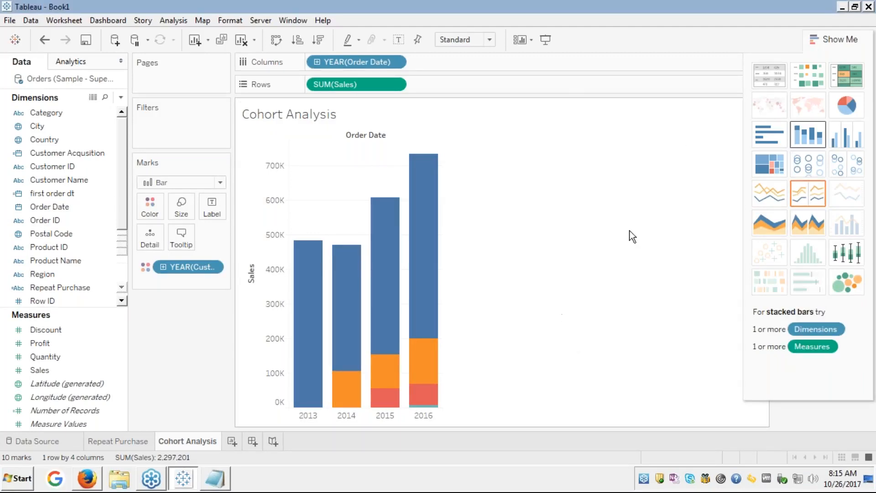
pyautogui.click(835, 39)
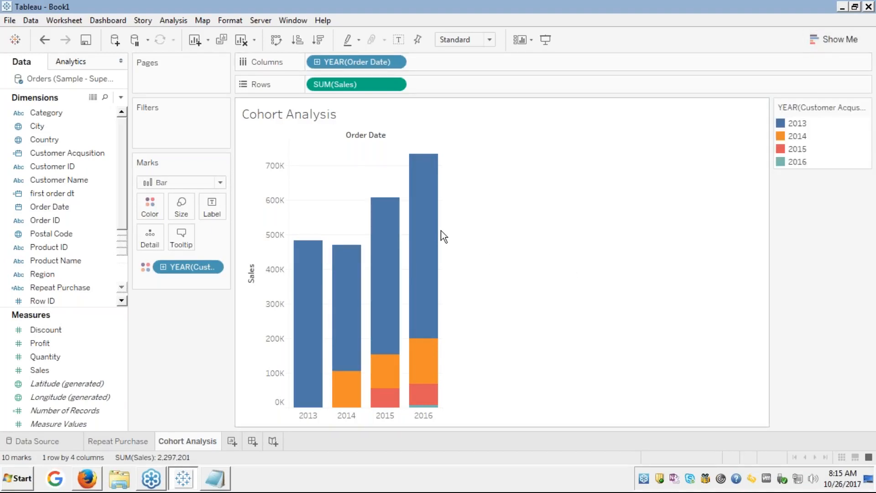
# Examine the sales details of each acquisition-year segment in the stacked bars for order years 2013 through 2016
pyautogui.moveTo(307, 335)
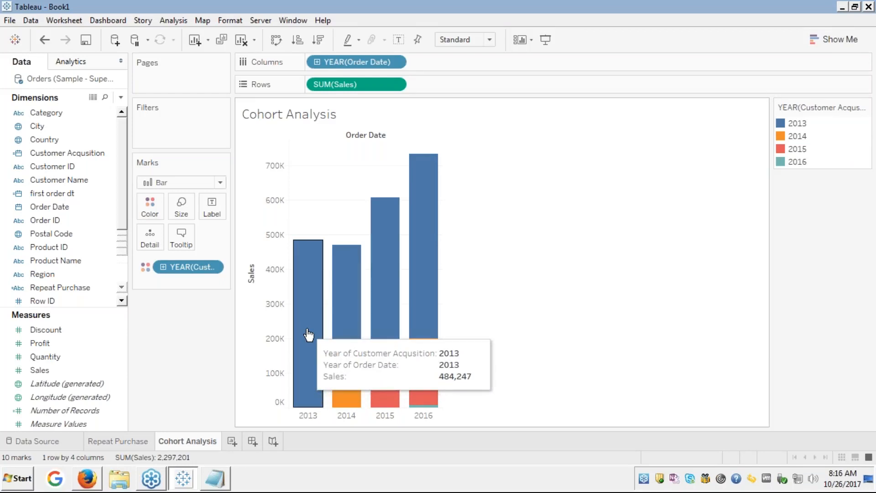
pyautogui.moveTo(349, 318)
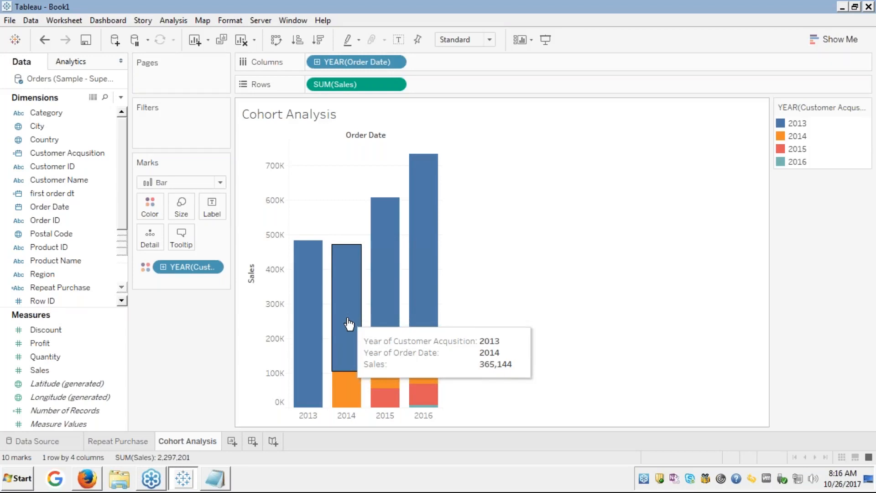
pyautogui.moveTo(347, 394)
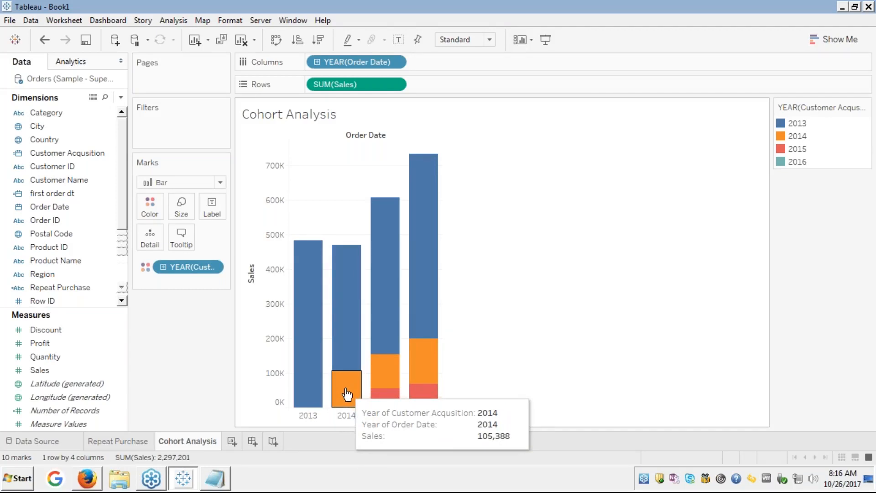
pyautogui.moveTo(385, 327)
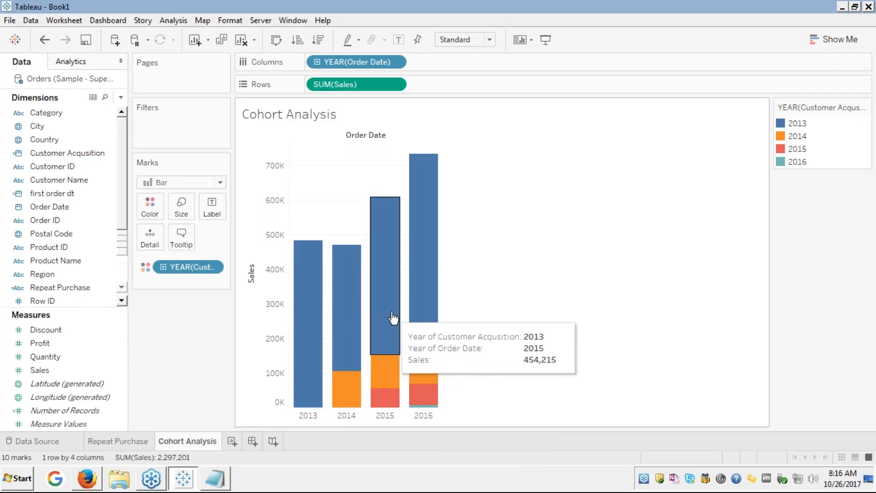
pyautogui.moveTo(389, 371)
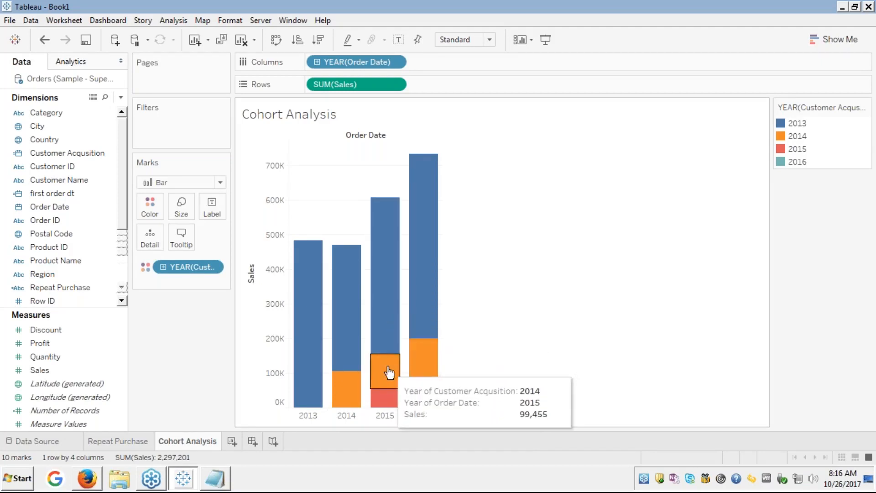
pyautogui.moveTo(387, 405)
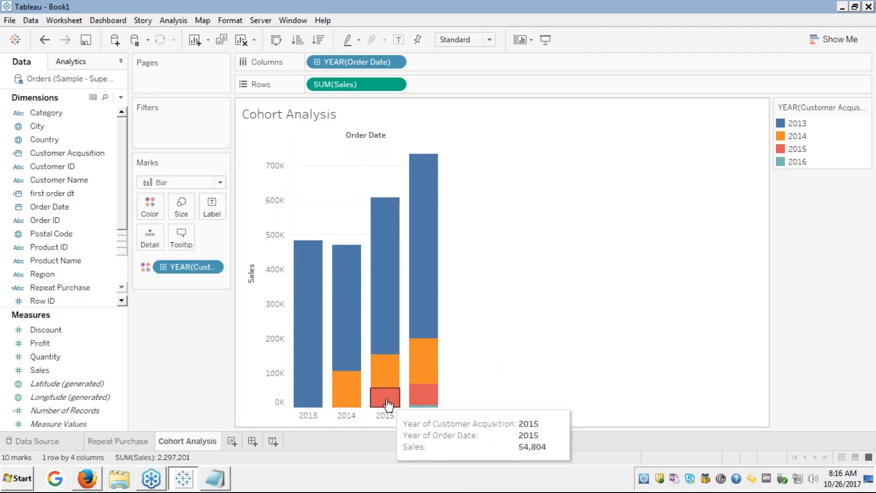
pyautogui.moveTo(429, 298)
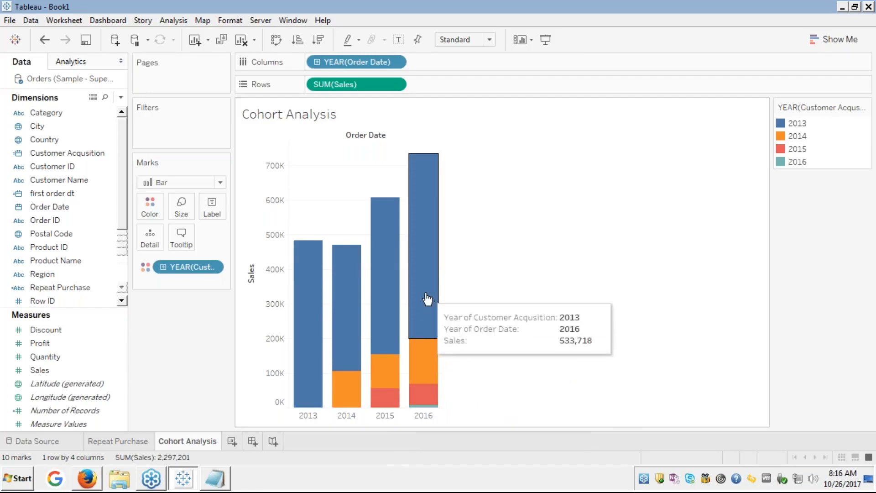
pyautogui.moveTo(309, 311)
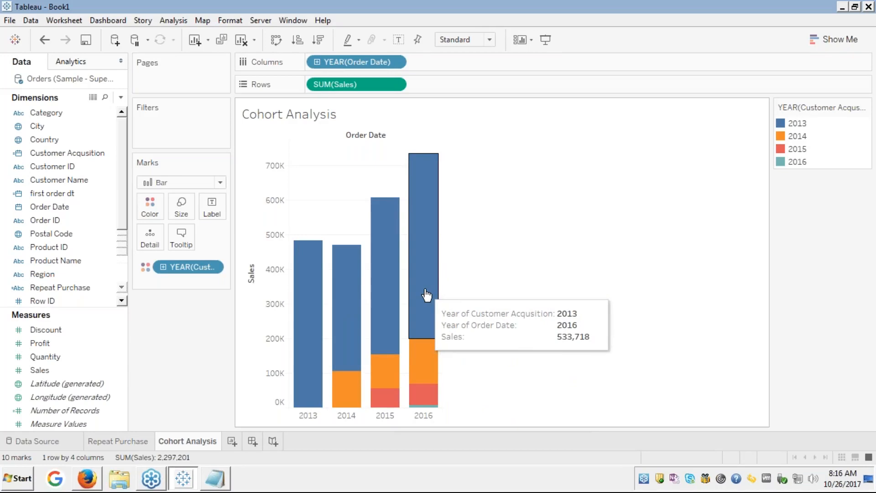
pyautogui.moveTo(346, 301)
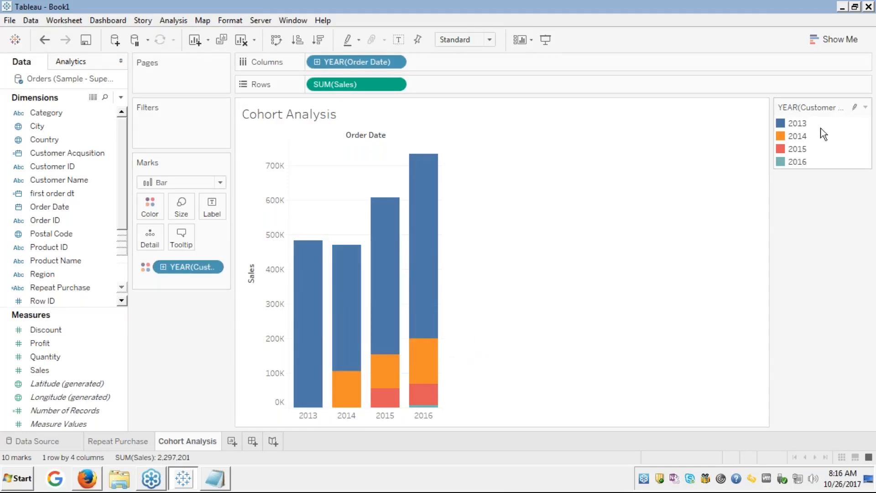
# Review the Customer Acqusition calculation's formula, close it unchanged, and compare the 2013 and 2014 acquisition segments across the bars
pyautogui.rightClick(59, 155)
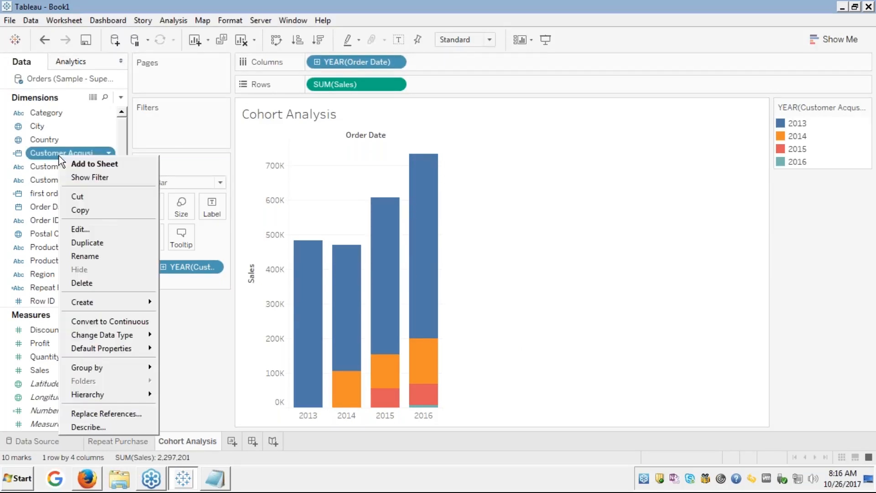
pyautogui.click(79, 229)
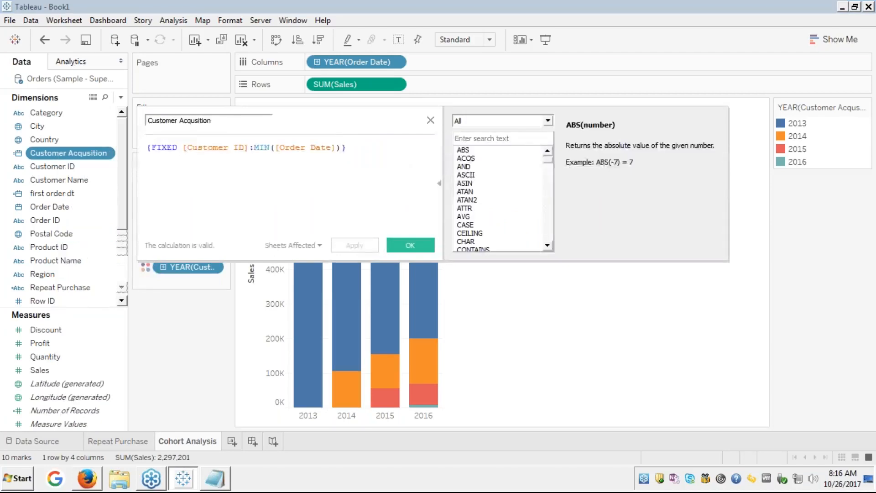
pyautogui.click(205, 148)
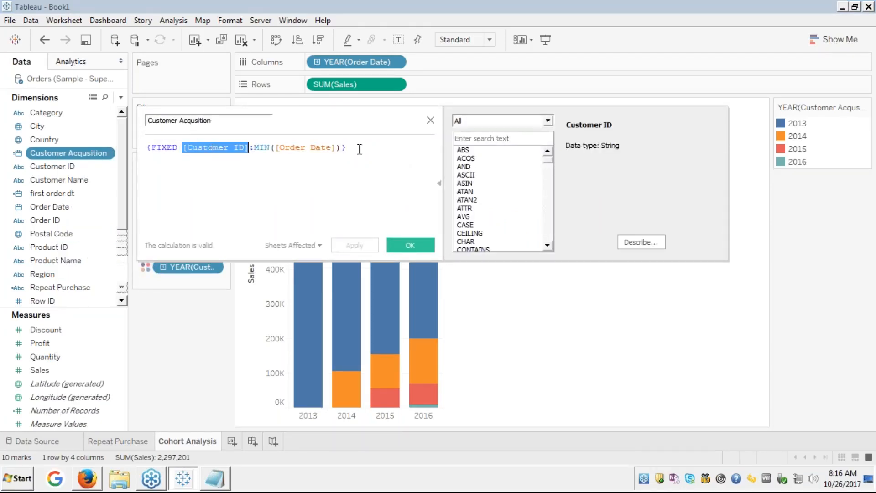
pyautogui.click(410, 249)
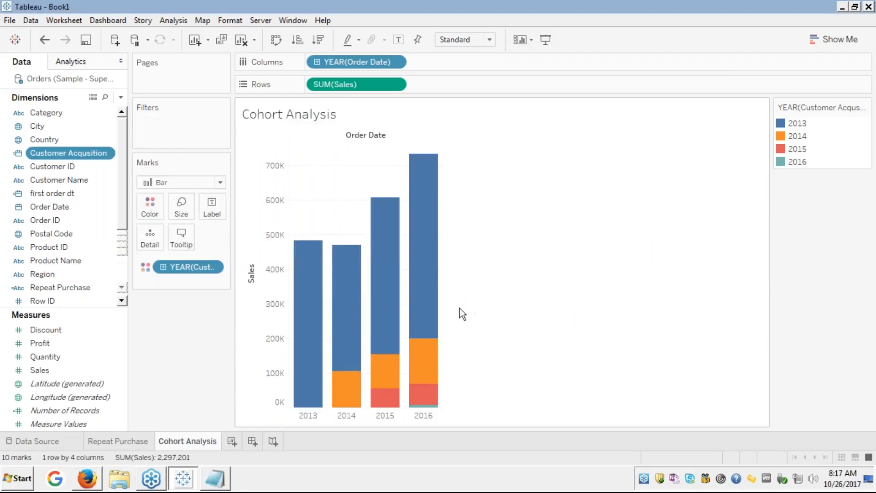
pyautogui.moveTo(313, 332)
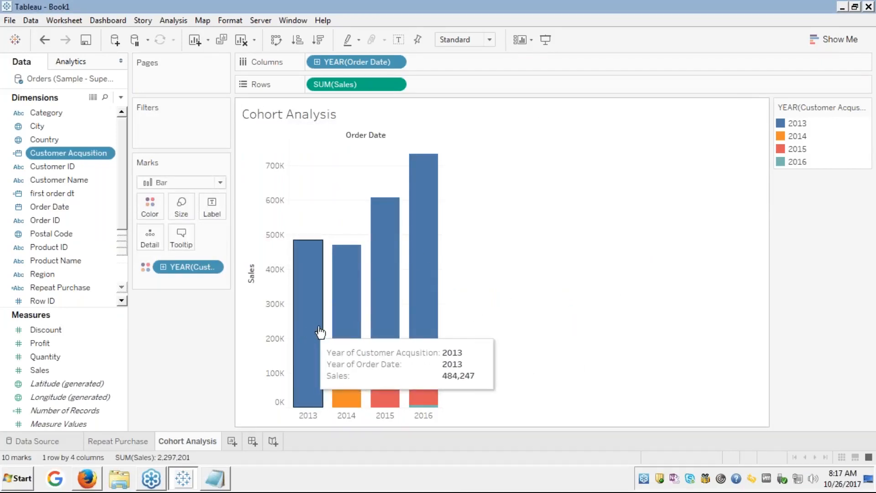
pyautogui.moveTo(428, 275)
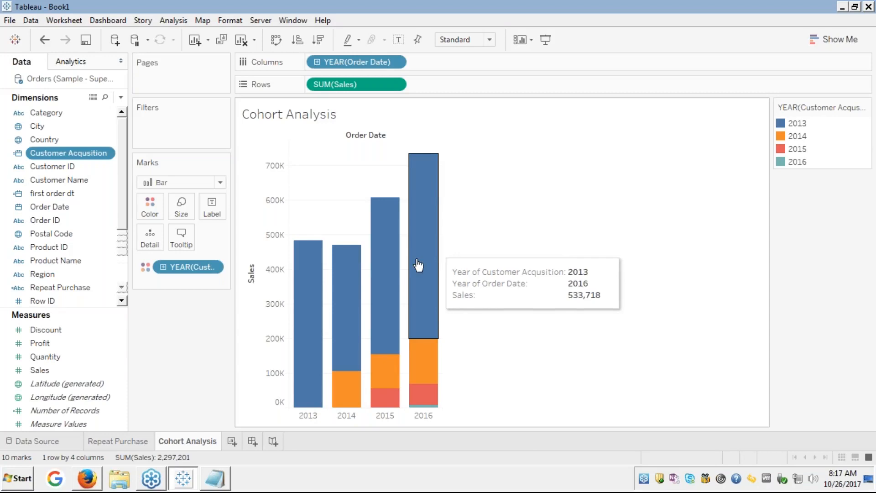
pyautogui.moveTo(343, 393)
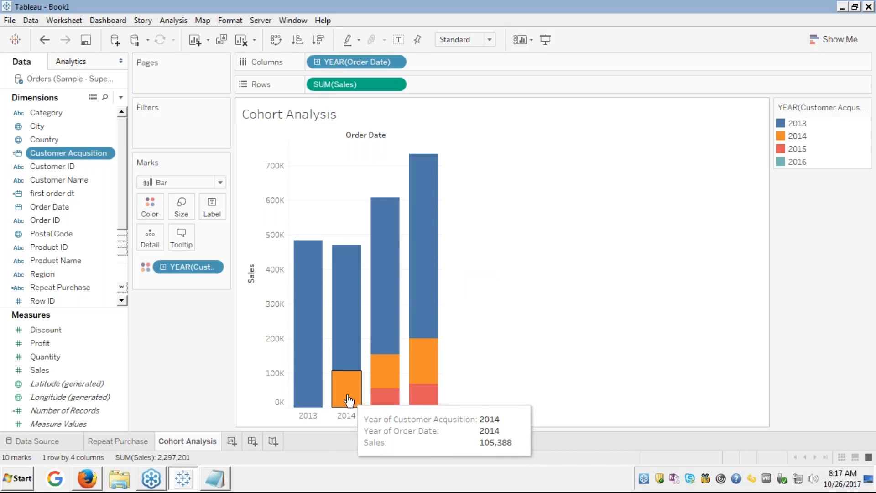
pyautogui.moveTo(375, 381)
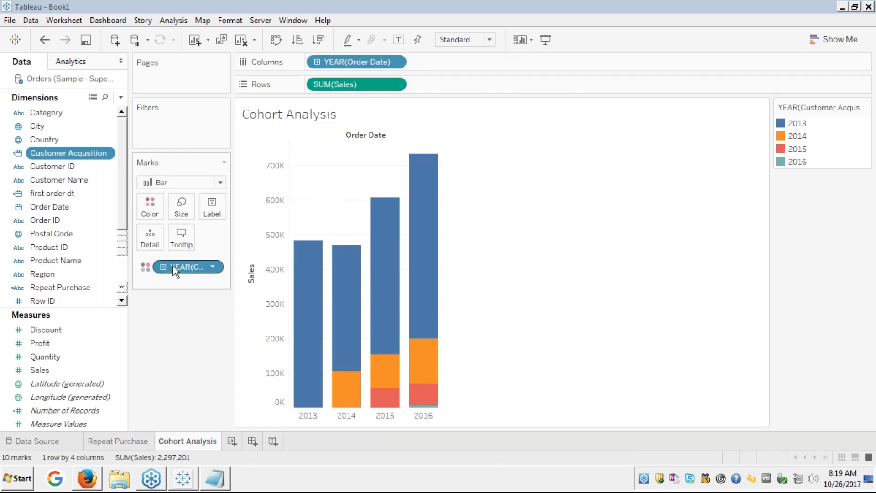
# Recheck the Customer Acqusition formula and inspect the 2013-acquired customers' sales in the 2013 and 2014 bars
pyautogui.rightClick(68, 151)
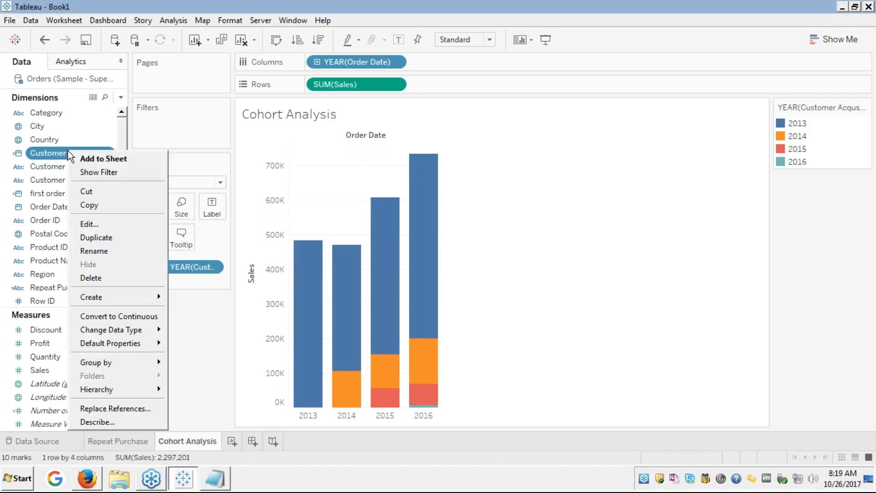
pyautogui.click(95, 221)
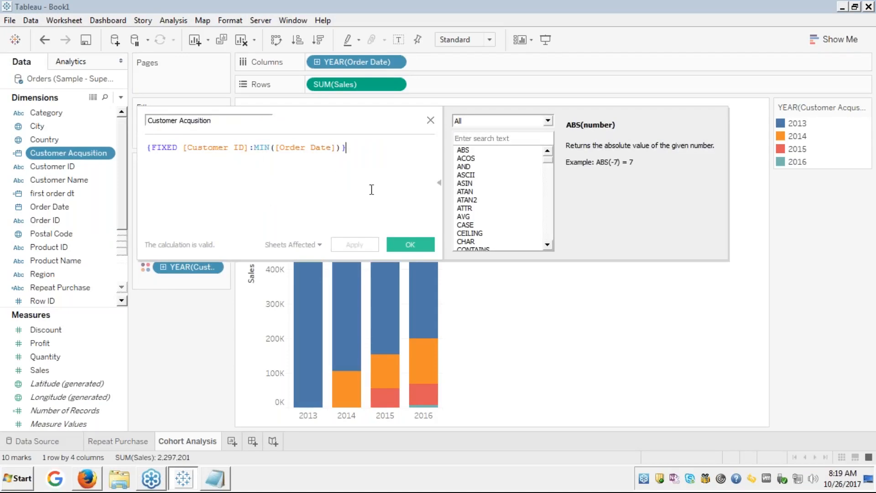
pyautogui.click(409, 246)
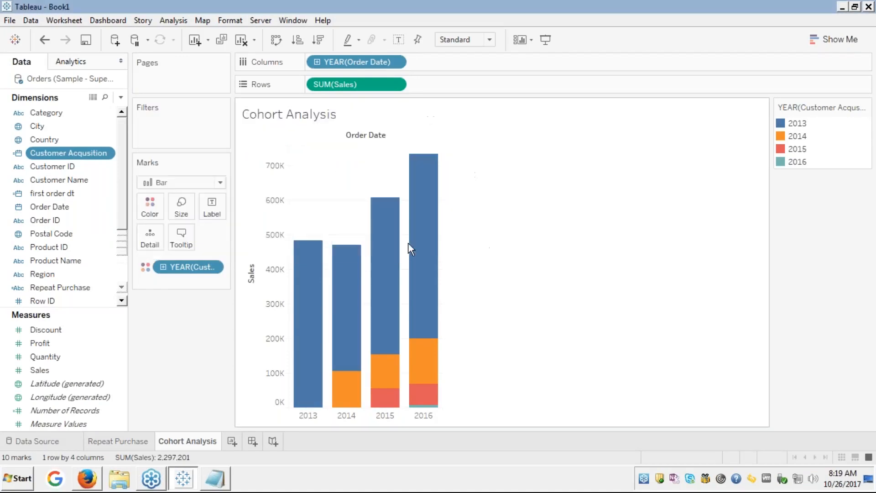
pyautogui.moveTo(307, 305)
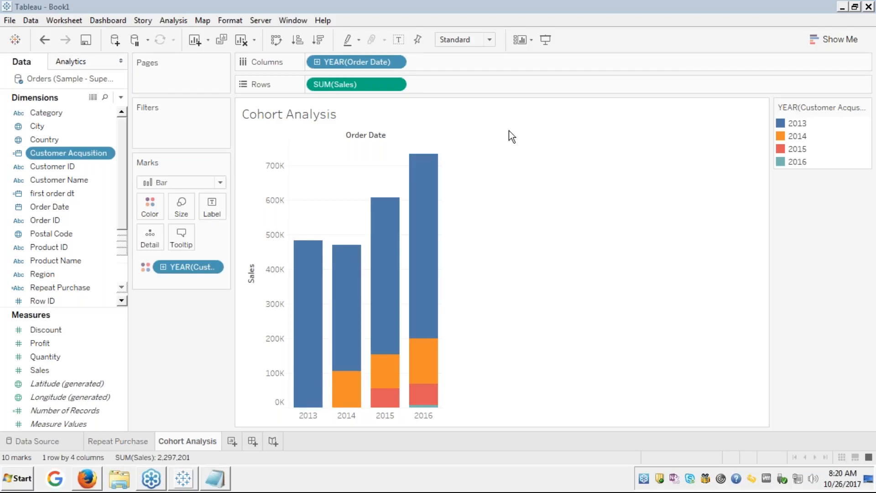
pyautogui.click(656, 113)
pyautogui.moveTo(315, 393)
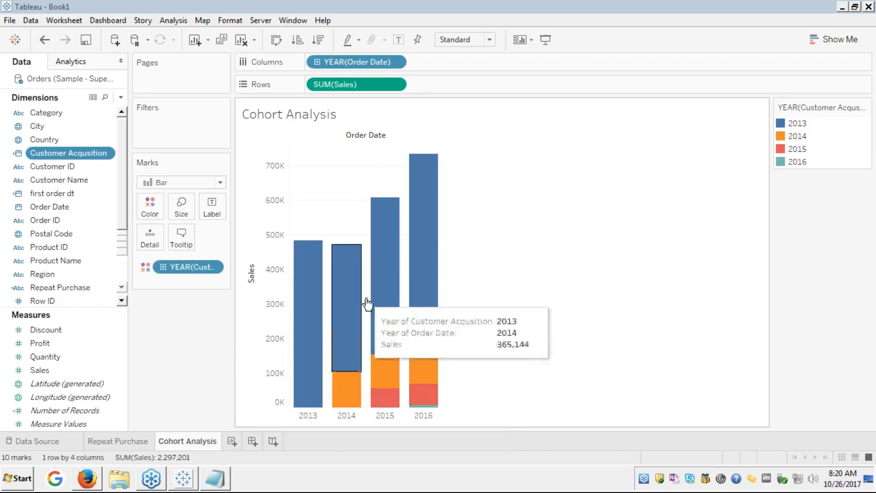
pyautogui.moveTo(312, 329)
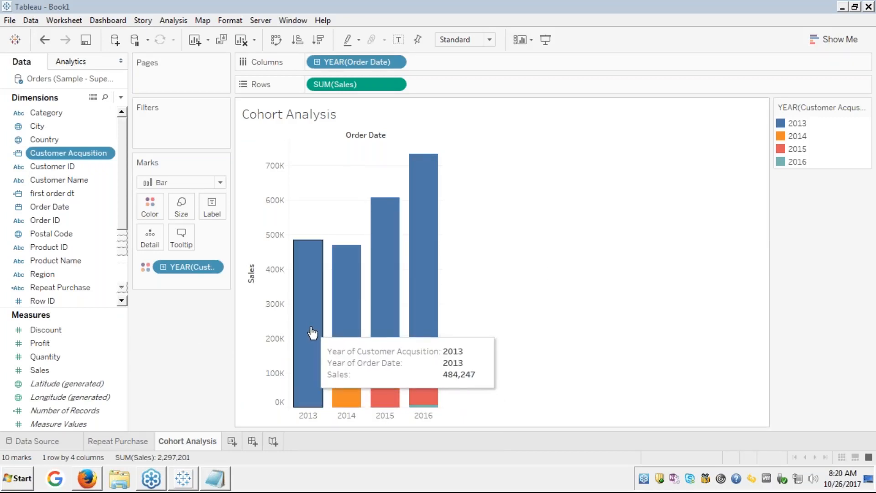
pyautogui.moveTo(345, 327)
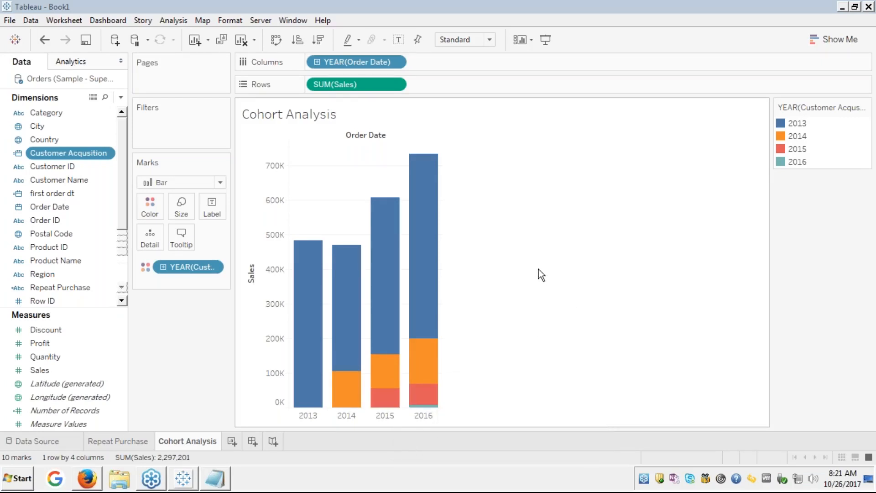
# Set the cohort chart's fit to Entire View
pyautogui.click(489, 39)
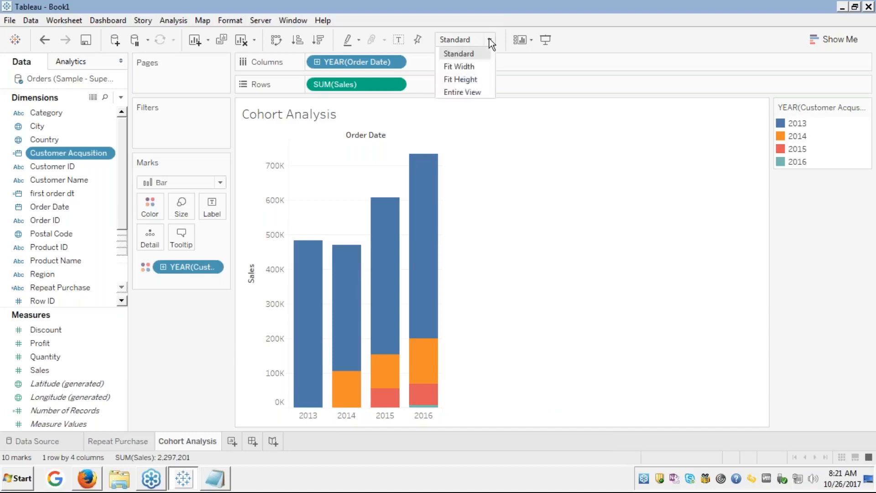
pyautogui.click(464, 91)
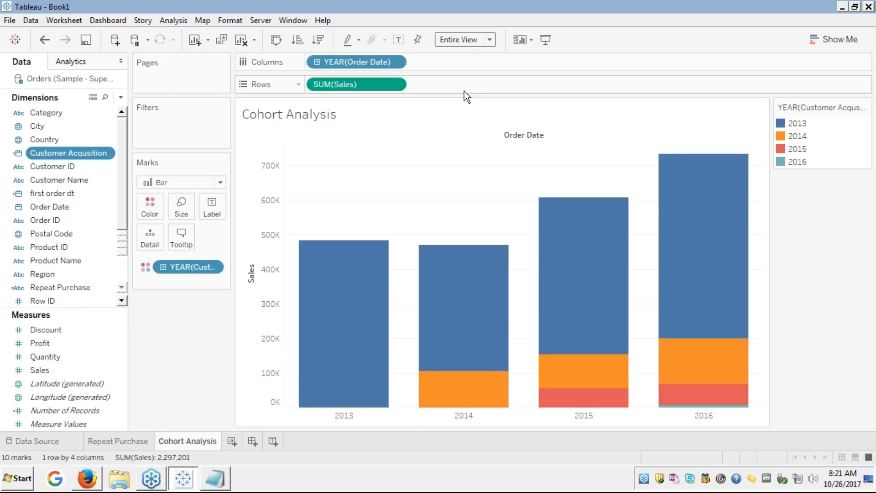
pyautogui.moveTo(373, 264)
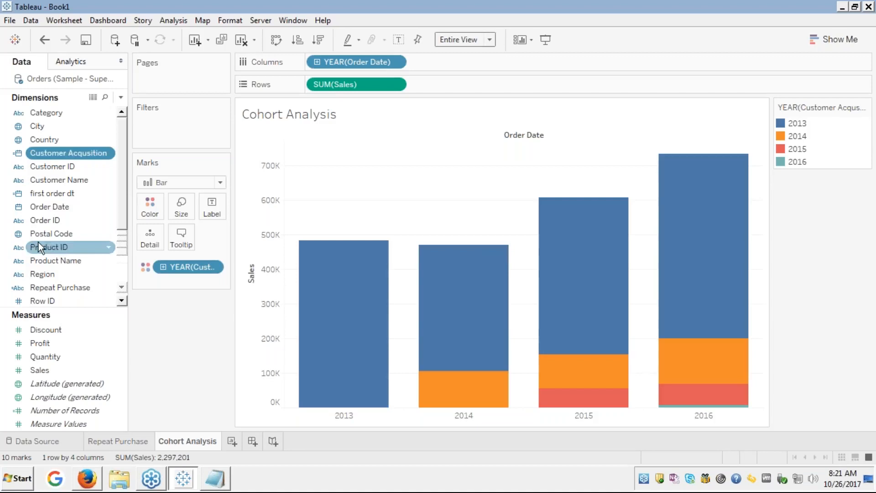
# Add a Segment filter to the cohort chart that keeps only Consumer, and close the filter settings
pyautogui.scroll(-1, 38, 241)
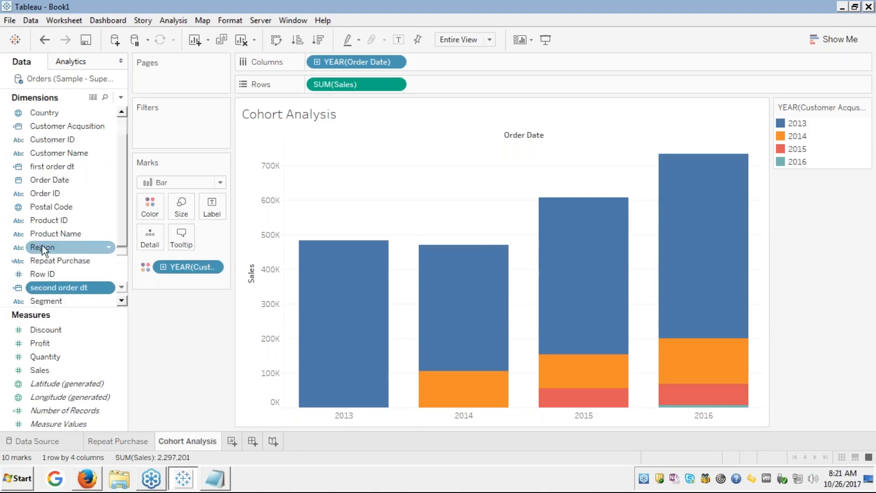
pyautogui.click(40, 299)
pyautogui.press('Down')
pyautogui.moveTo(40, 300); pyautogui.dragTo(152, 135)
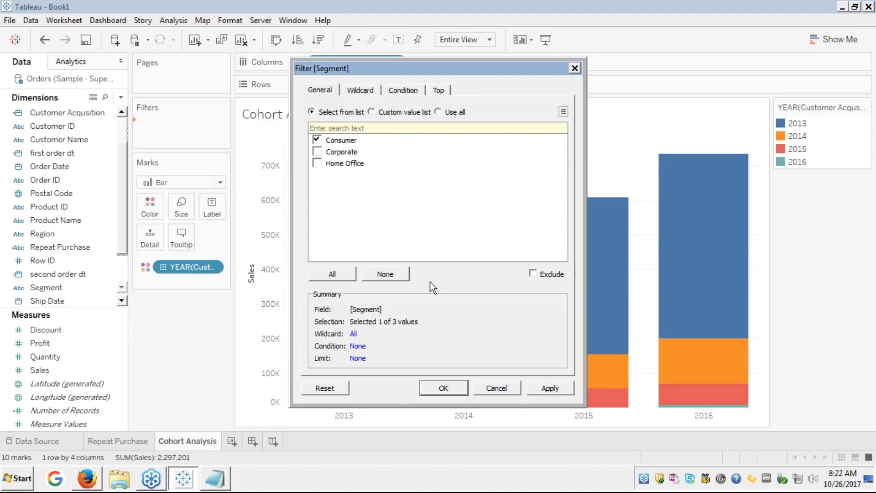
pyautogui.click(549, 386)
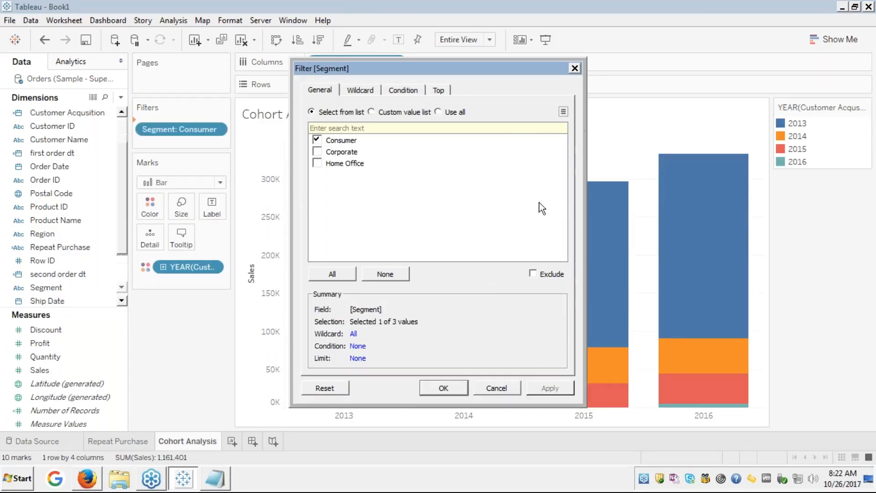
pyautogui.click(574, 68)
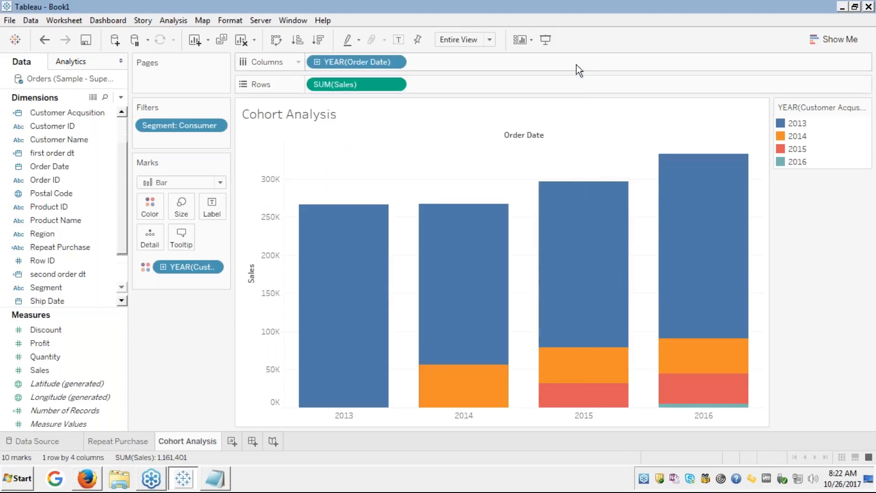
# Inspect the Consumer sales of customers acquired in 2013 across the order-year bars from 2013 to 2016
pyautogui.moveTo(319, 289)
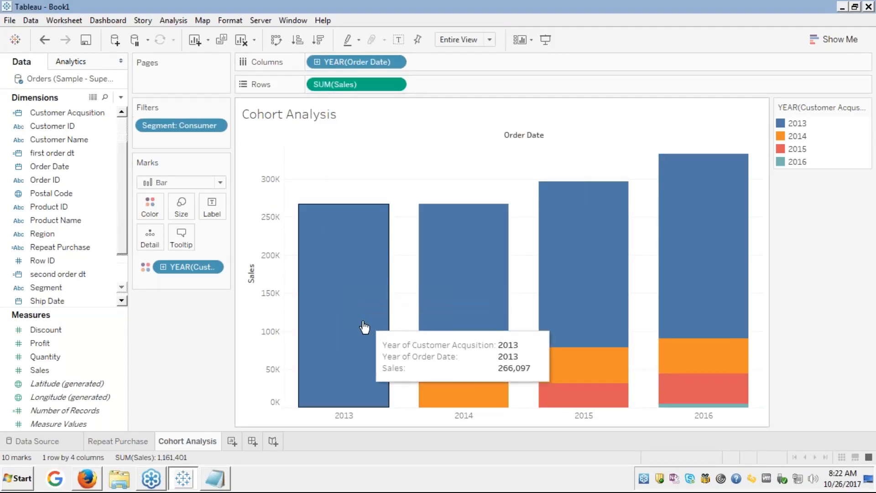
pyautogui.moveTo(462, 301)
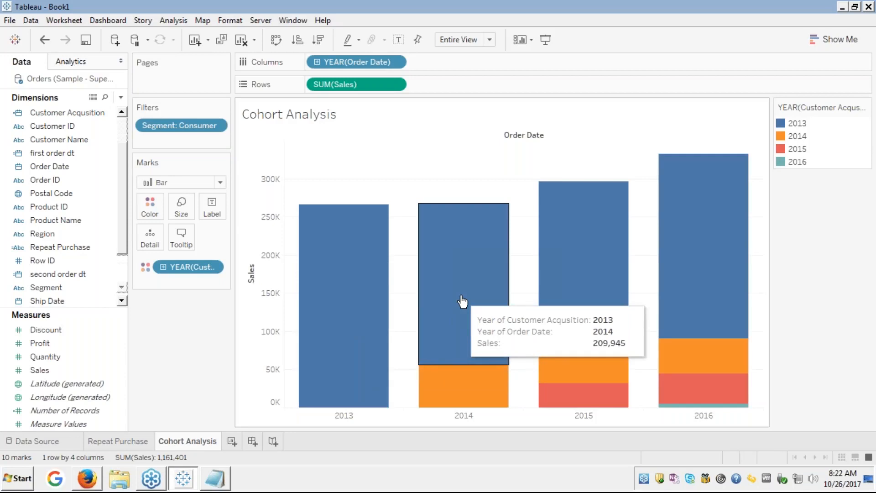
pyautogui.moveTo(575, 263)
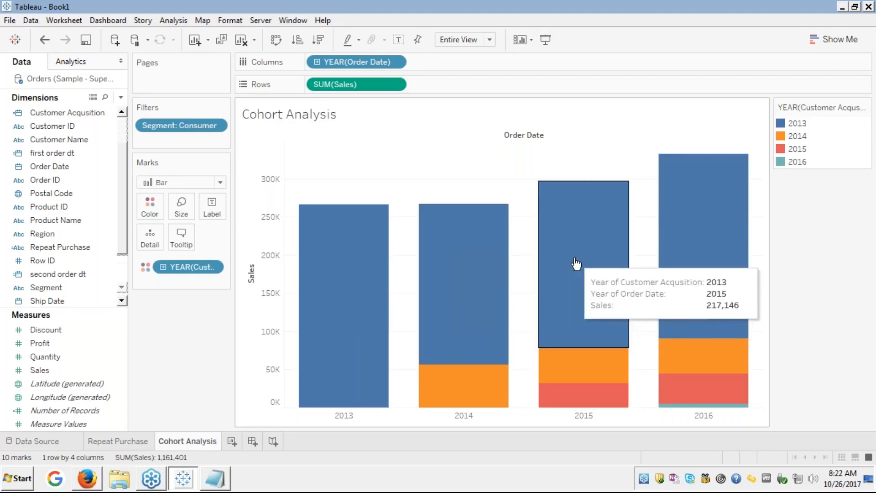
pyautogui.moveTo(698, 232)
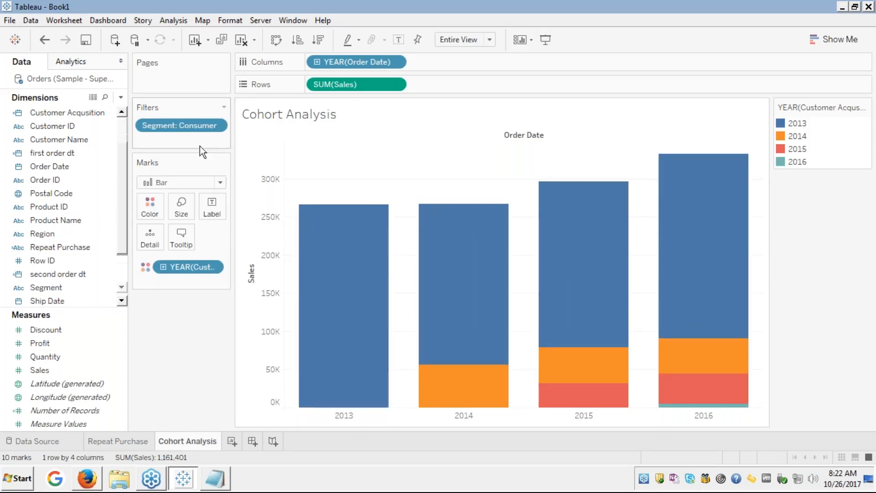
# Show the Segment filter control beside the cohort chart and switch the selection from Consumer to Corporate only
pyautogui.rightClick(196, 122)
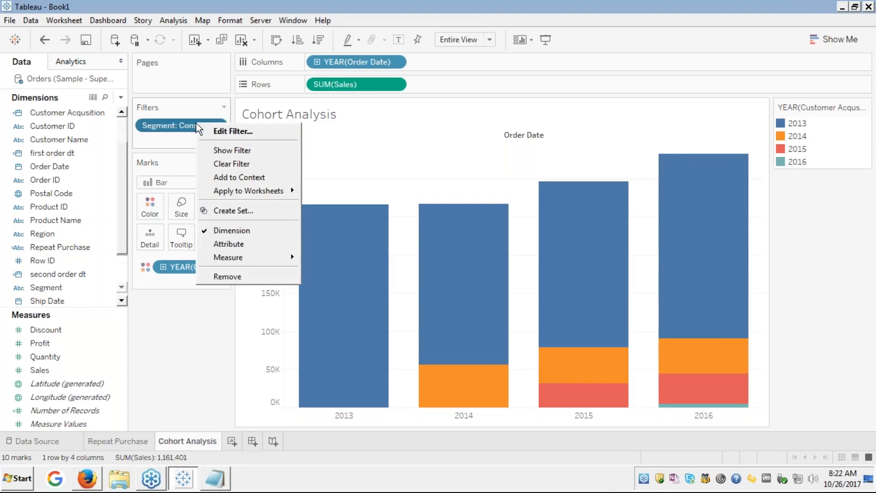
pyautogui.click(229, 151)
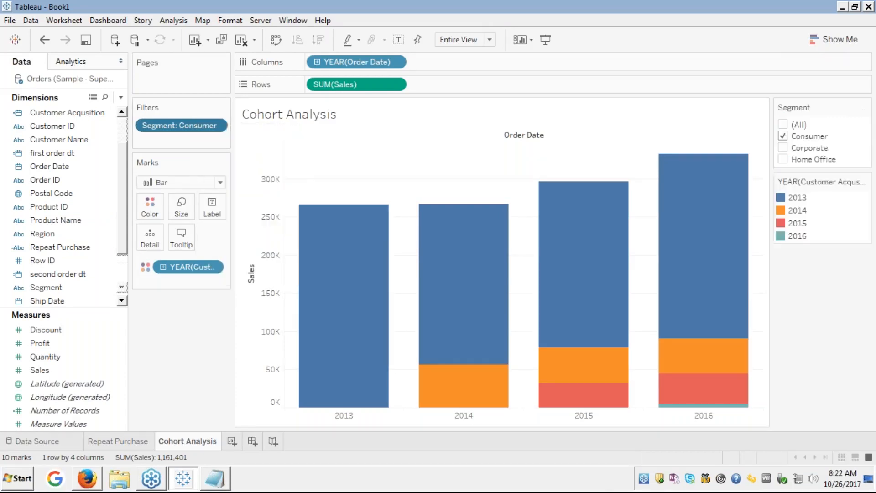
pyautogui.click(783, 147)
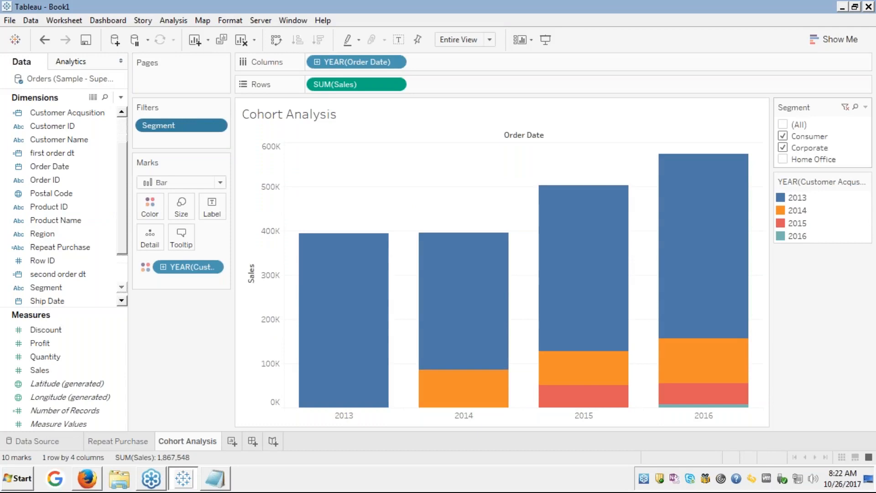
pyautogui.click(783, 136)
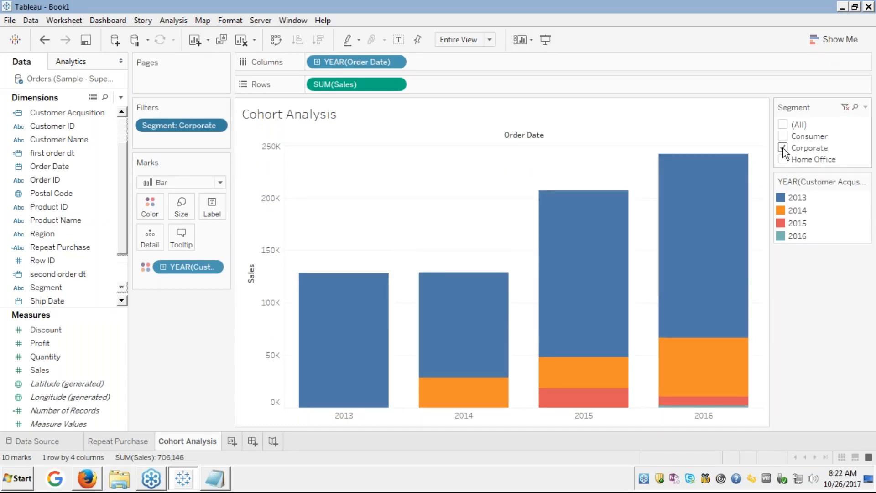
# View the cohort chart for the Home Office segment alone, and return the Segment filter to Consumer only
pyautogui.click(783, 147)
pyautogui.click(782, 158)
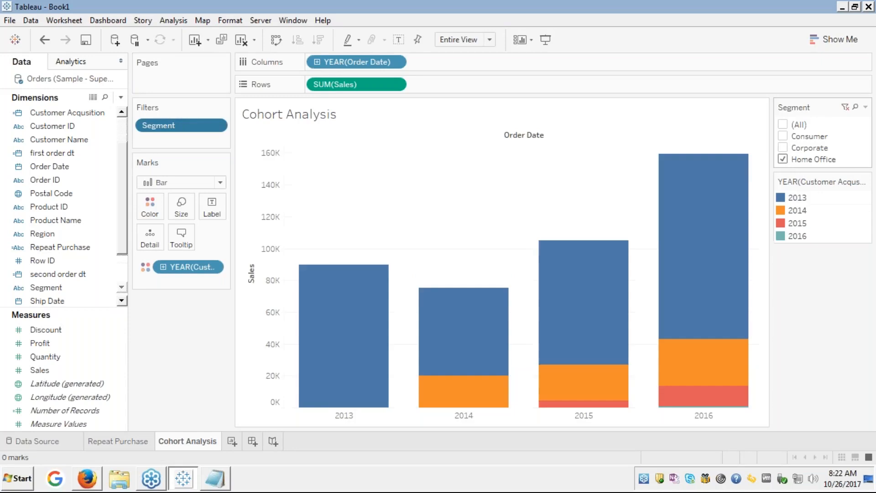
pyautogui.click(782, 158)
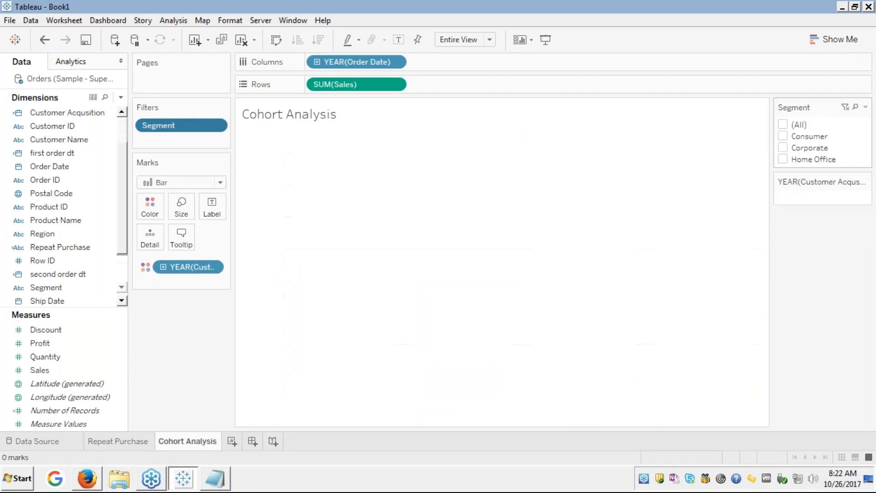
pyautogui.click(783, 135)
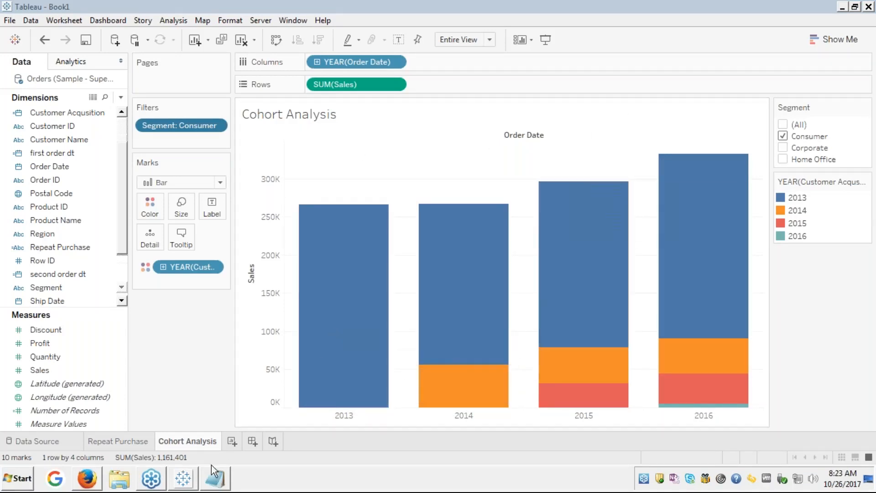
# Add a new blank worksheet, and switch to Firefox to page back to slide 45 of the Module 8 presentation
pyautogui.click(233, 441)
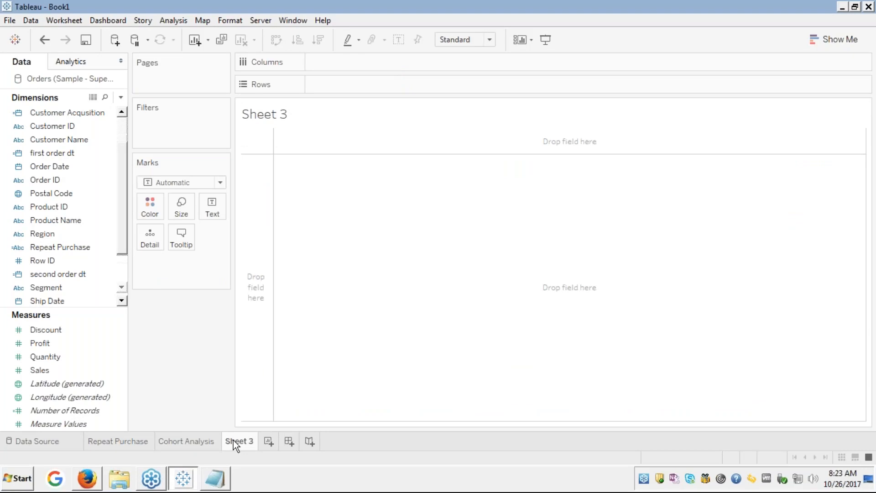
pyautogui.hotkey('alt', 'Tab')
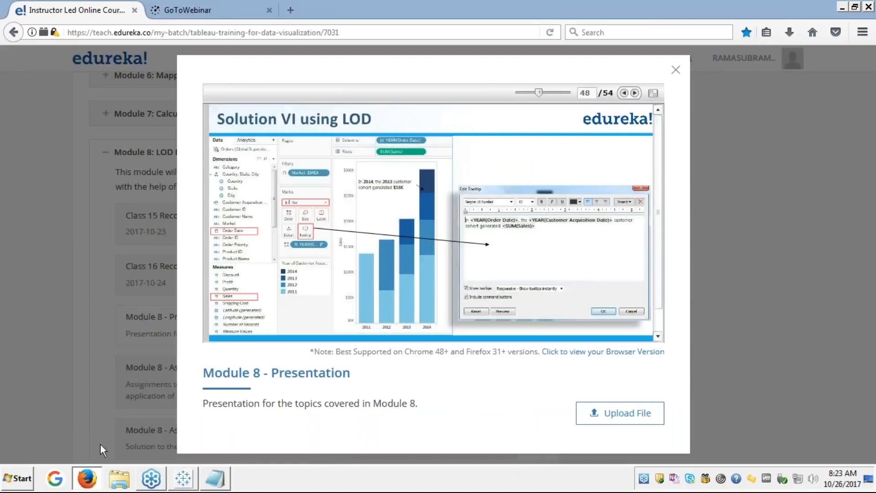
pyautogui.tripleClick(623, 93)
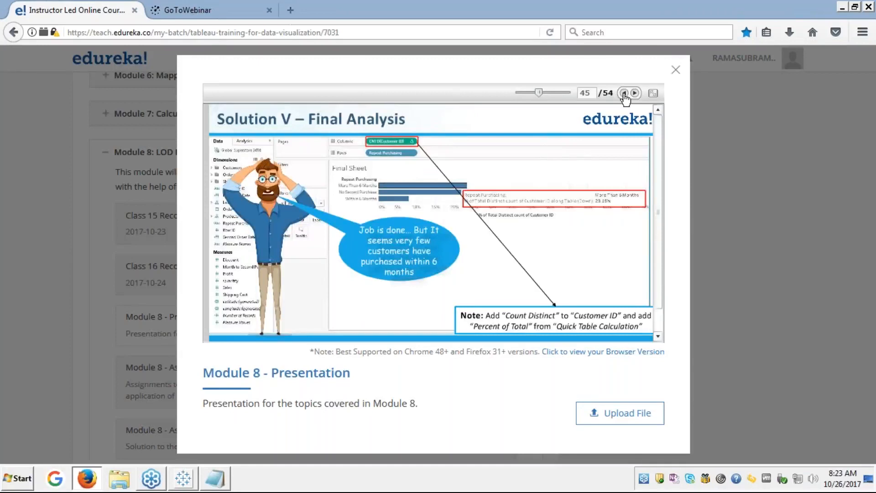
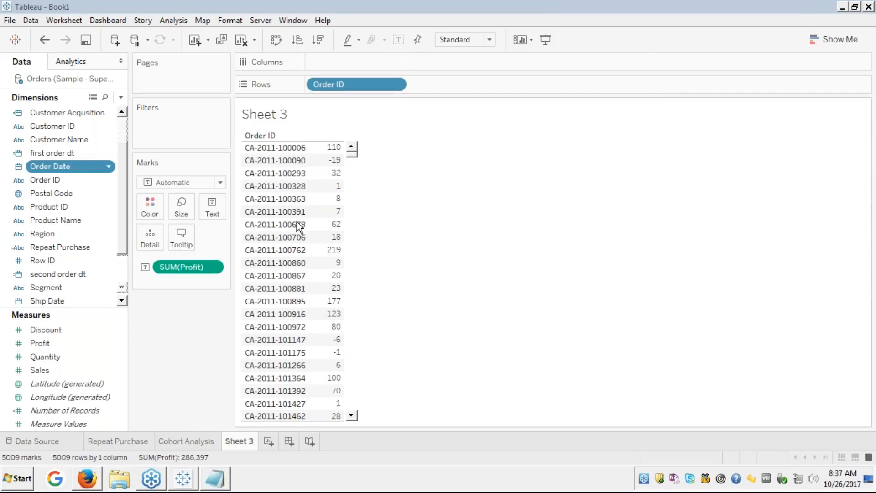
# Start a calculated field from Order Date in Tableau and limit the function list to Date functions
pyautogui.rightClick(67, 165)
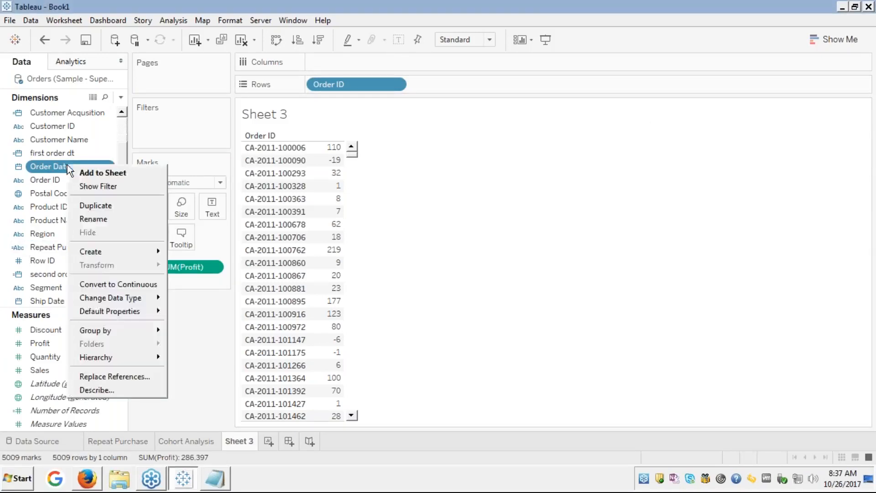
pyautogui.moveTo(97, 253)
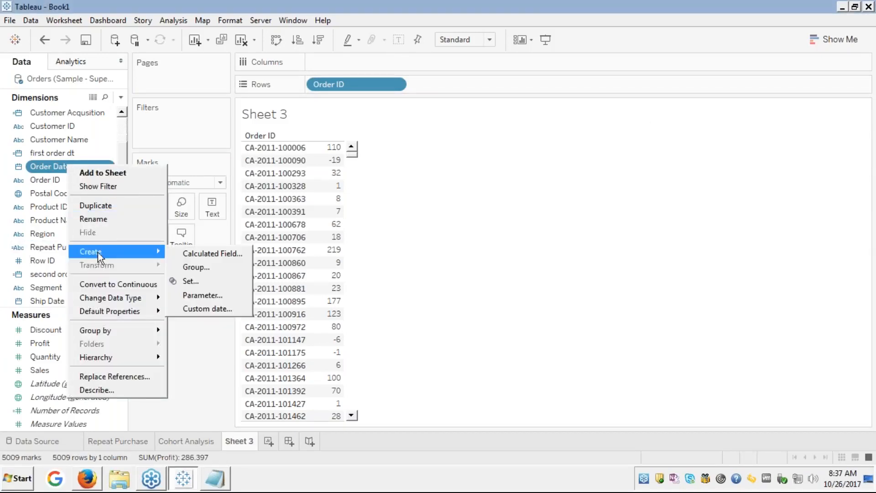
pyautogui.click(190, 252)
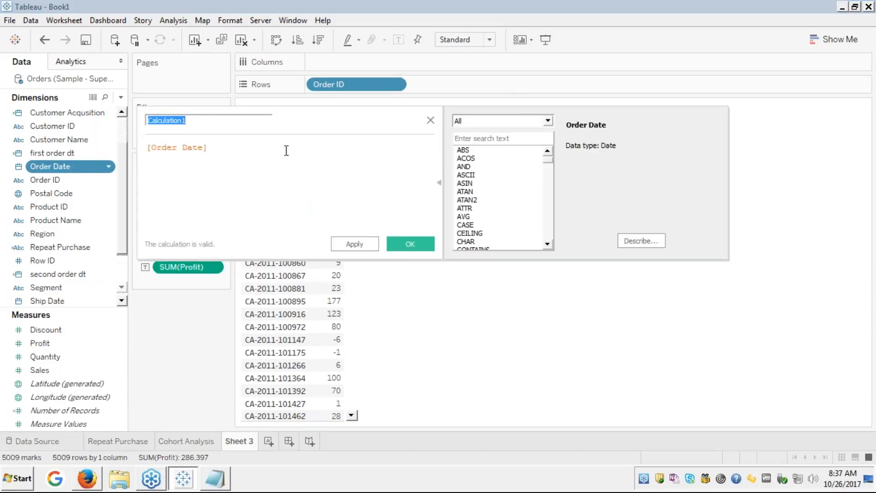
pyautogui.click(519, 119)
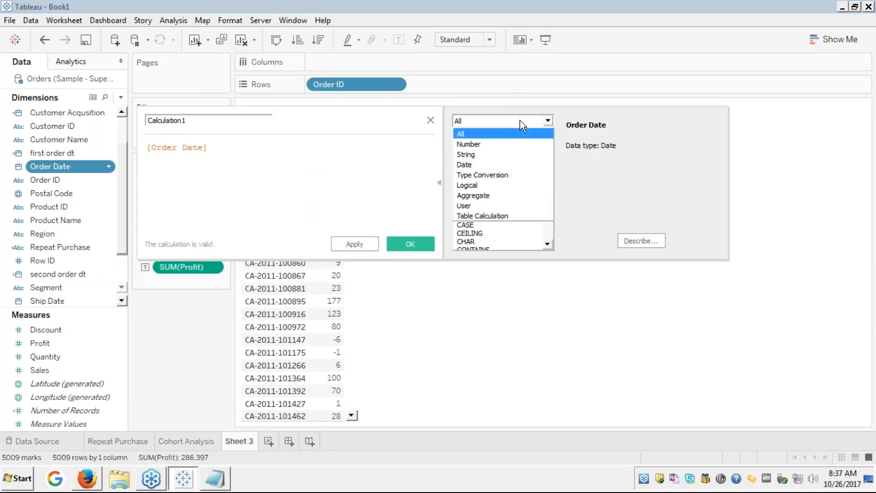
pyautogui.click(465, 164)
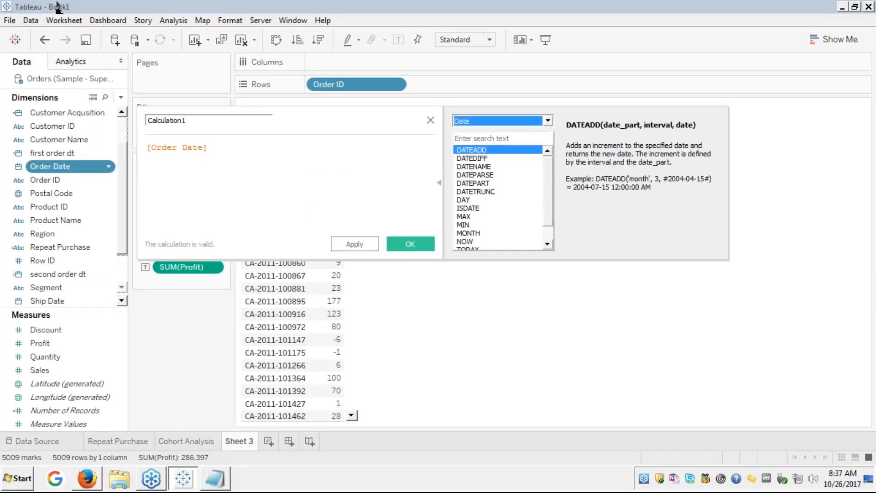
# Read through the descriptions of the date functions from DATENAME down to YEAR
pyautogui.click(475, 167)
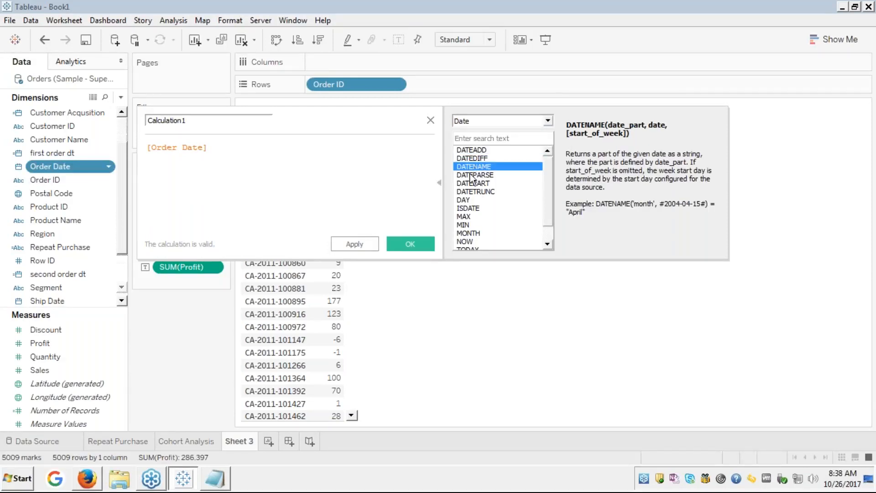
pyautogui.click(471, 177)
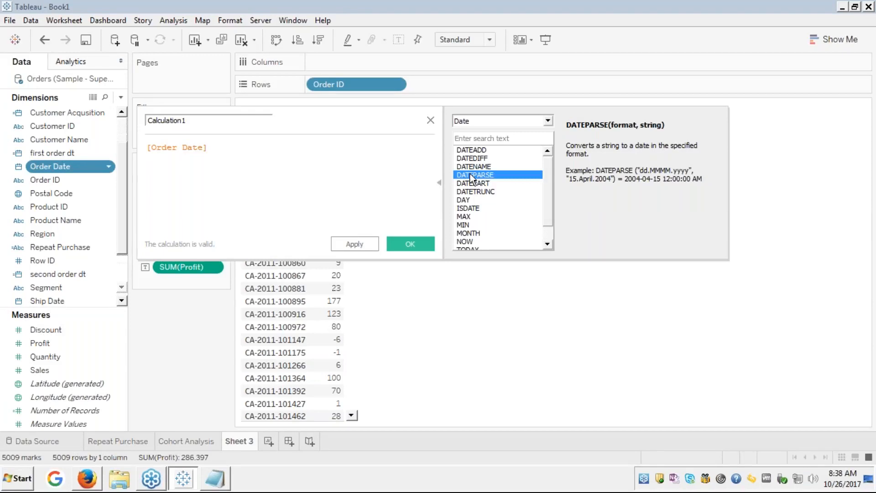
pyautogui.press('Down')
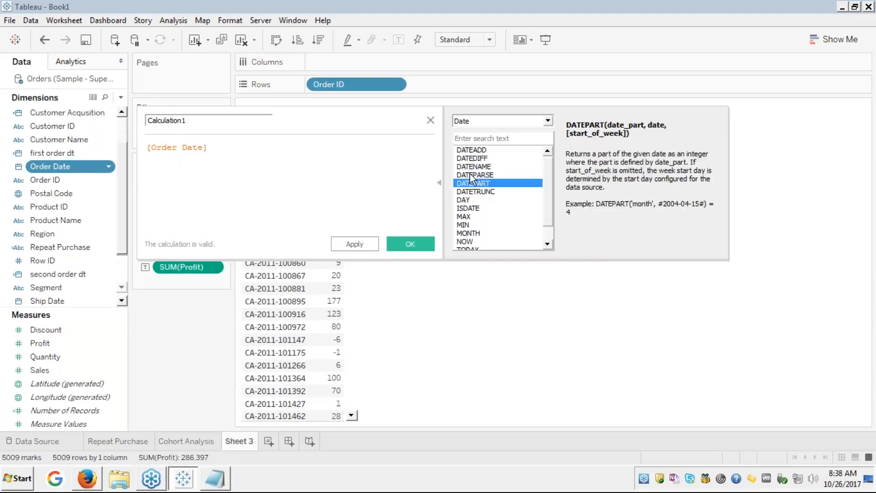
pyautogui.press('Down')
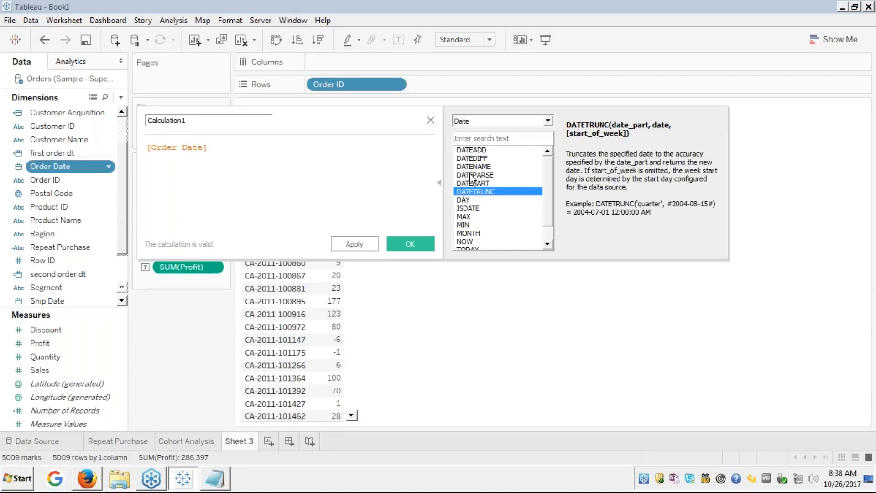
pyautogui.press('Down')
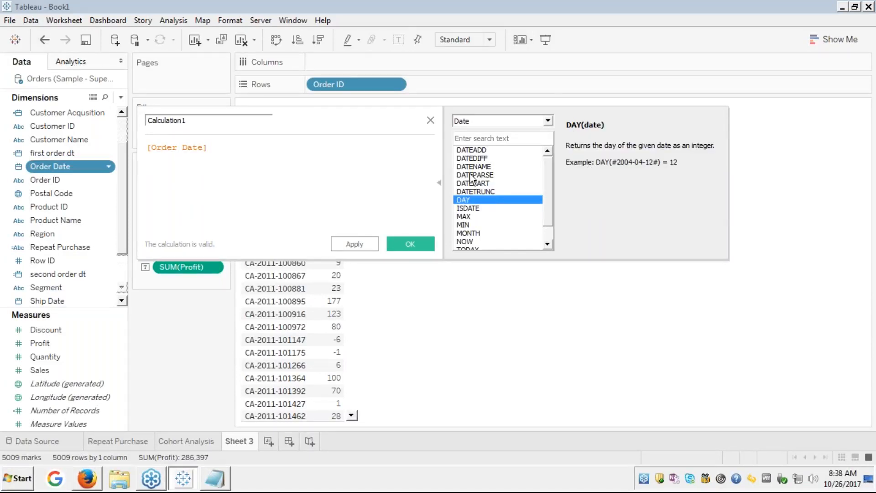
pyautogui.press('Down')
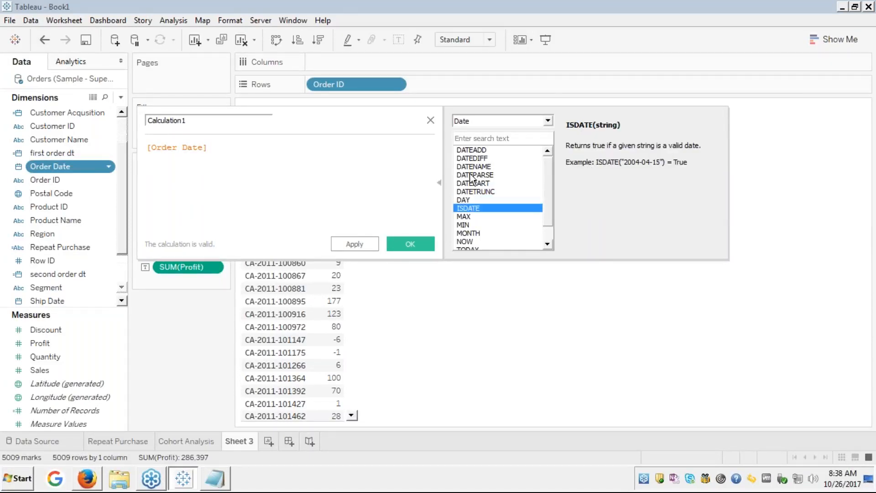
pyautogui.press('Up')
pyautogui.press('Down')
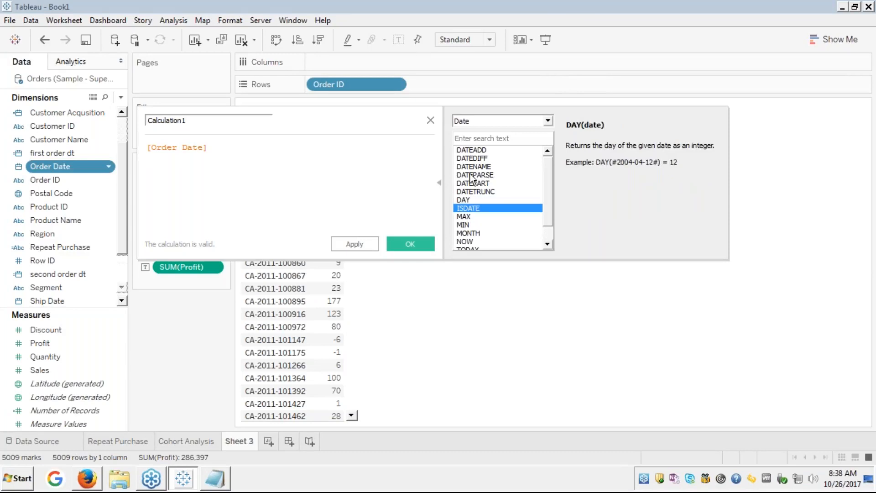
pyautogui.press('Up')
pyautogui.press('Down')
pyautogui.press('Up')
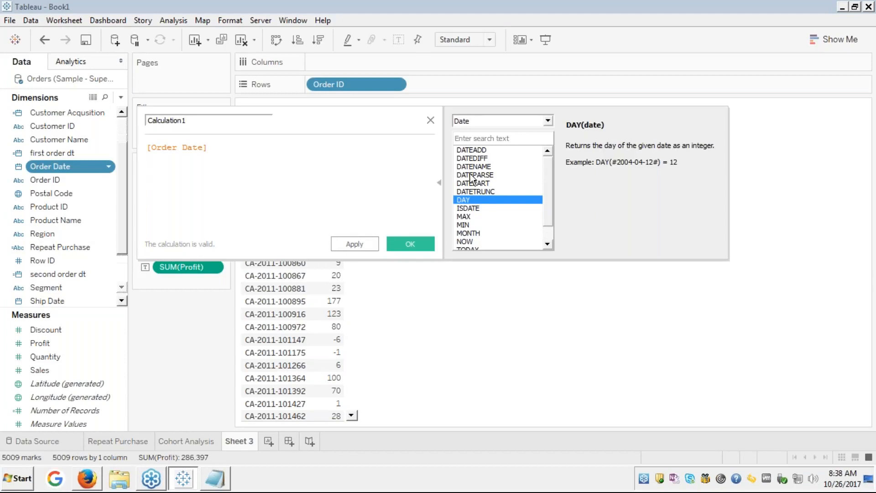
pyautogui.press('Down')
pyautogui.press('Down')
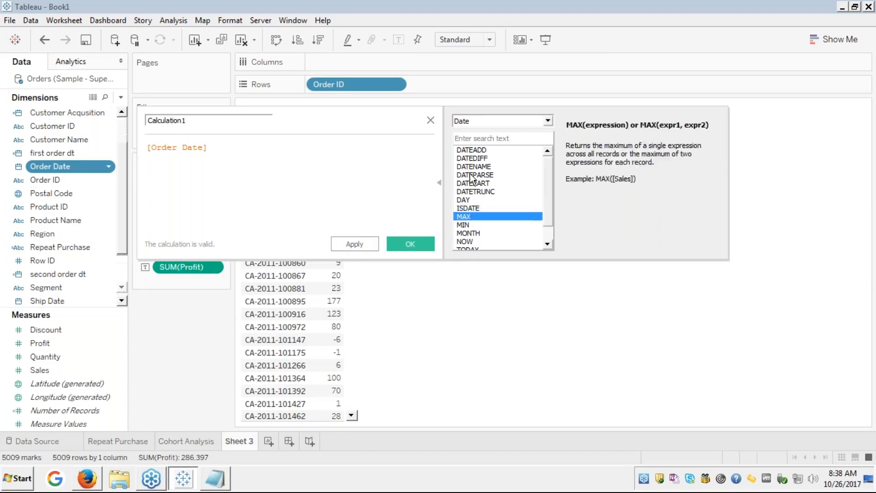
pyautogui.press('Down')
pyautogui.press('Down')
pyautogui.press('Down')
pyautogui.press('Down')
pyautogui.press('Down')
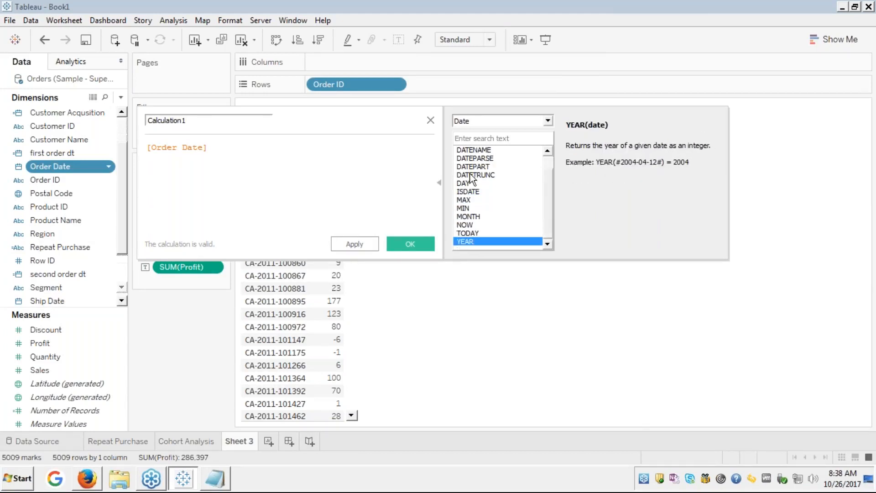
# Go back to DATEADD and compare the syntax and examples of DATENAME, DATEPARSE, DATEPART and DATEDIFF
pyautogui.press('Up')
pyautogui.press('Up')
pyautogui.press('Up')
pyautogui.press('Up')
pyautogui.press('Up')
pyautogui.press('Up')
pyautogui.press('Up')
pyautogui.press('Up')
pyautogui.press('Up')
pyautogui.press('Up')
pyautogui.press('Up')
pyautogui.press('Up')
pyautogui.press('Up')
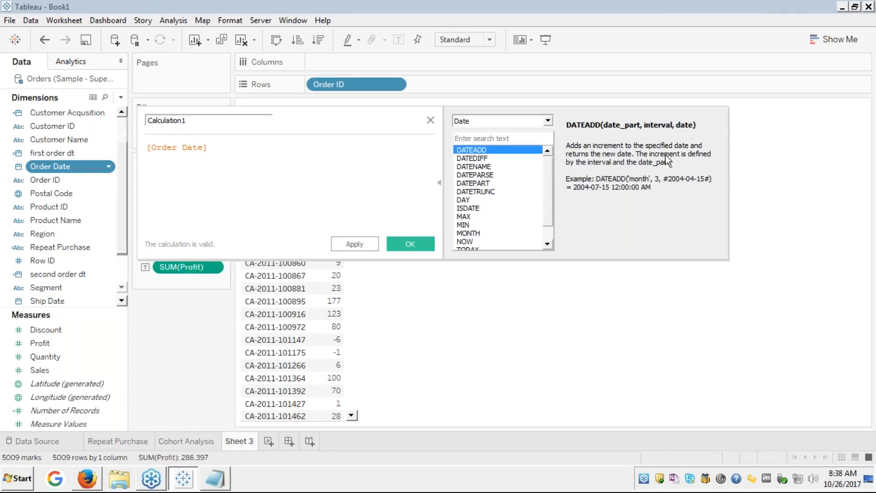
pyautogui.click(474, 167)
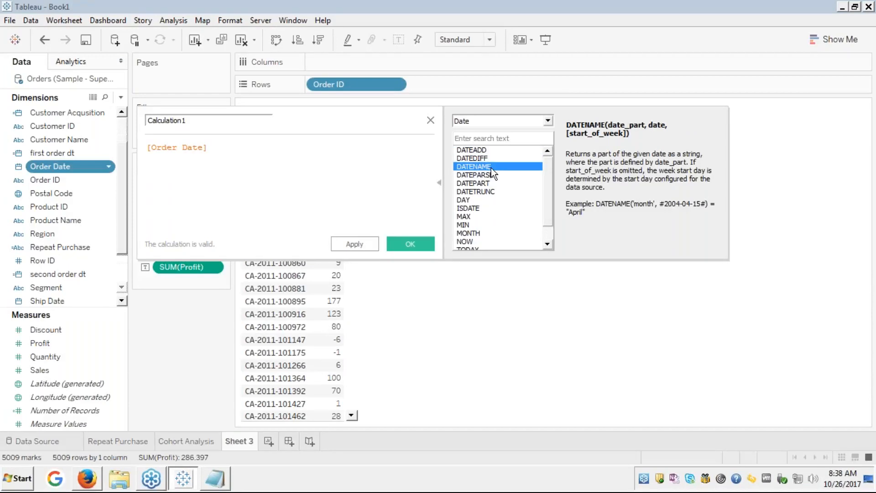
pyautogui.click(471, 176)
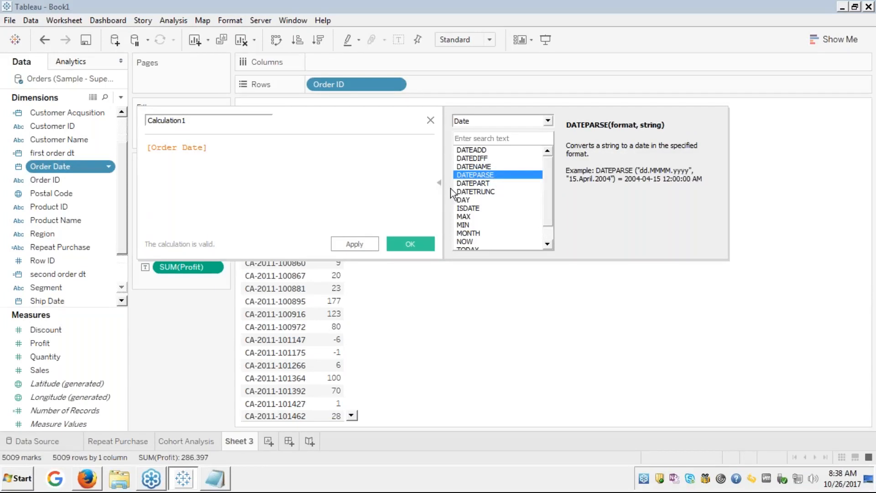
pyautogui.click(470, 184)
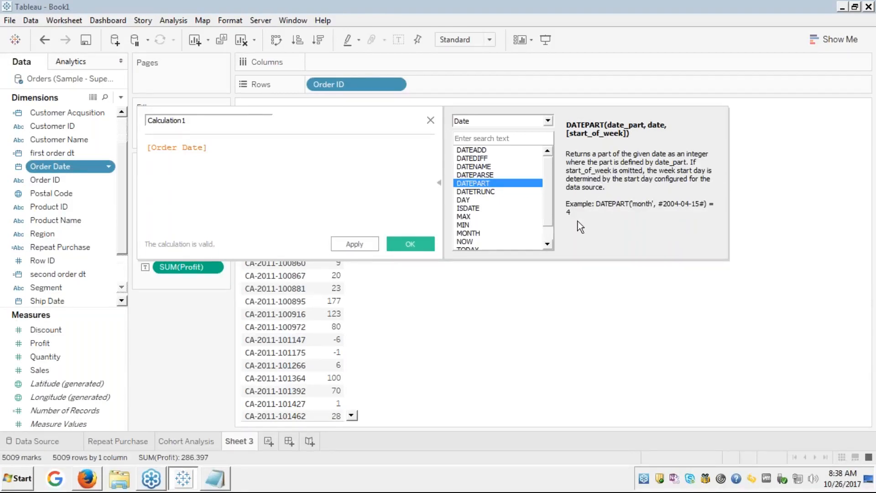
pyautogui.click(473, 176)
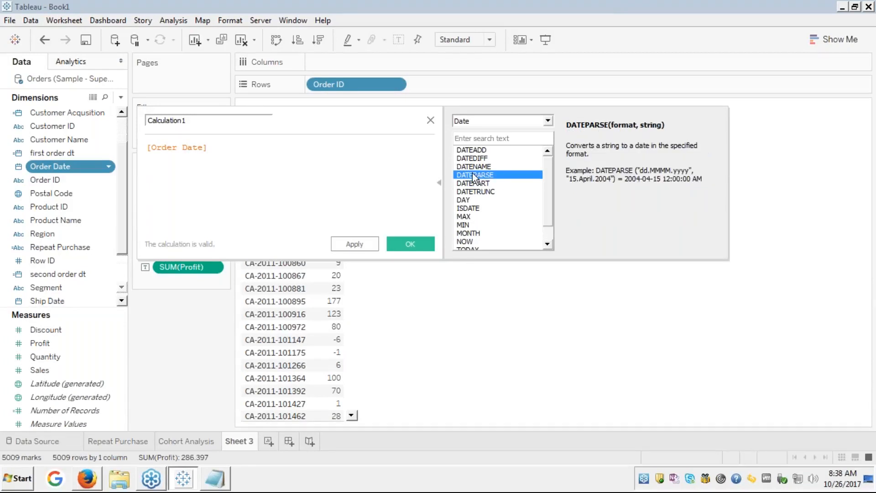
pyautogui.click(478, 168)
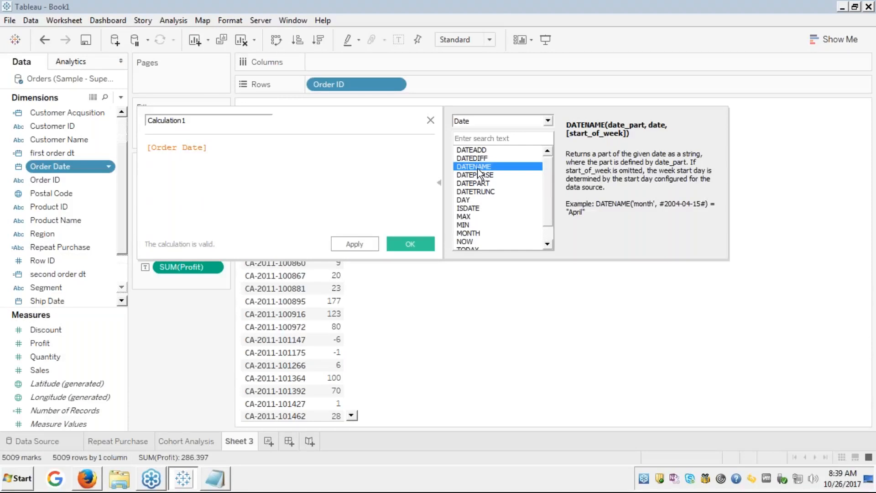
pyautogui.click(475, 159)
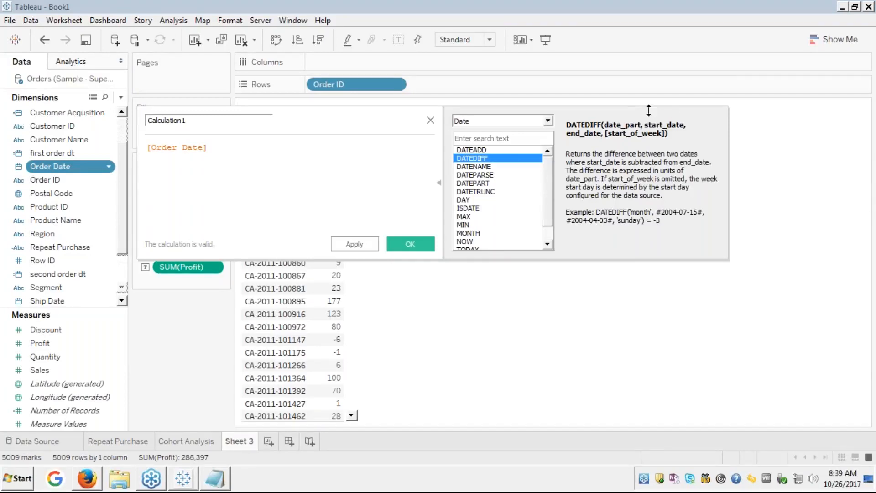
pyautogui.click(478, 176)
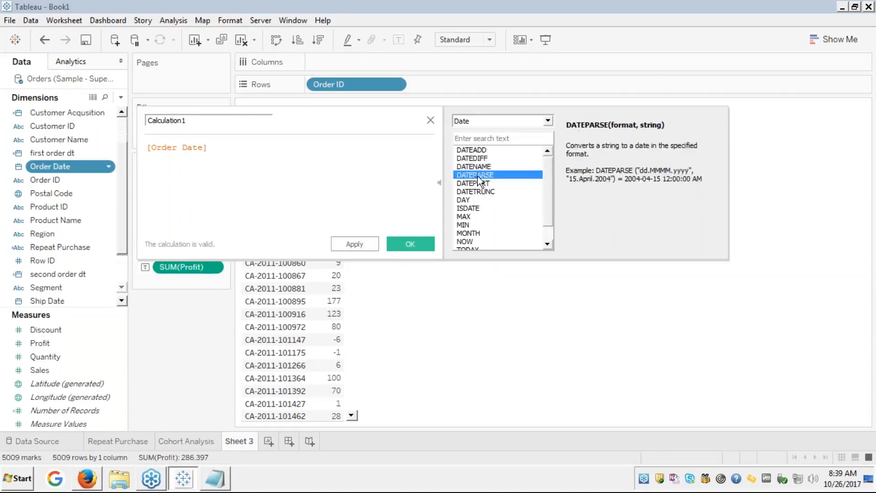
pyautogui.click(478, 179)
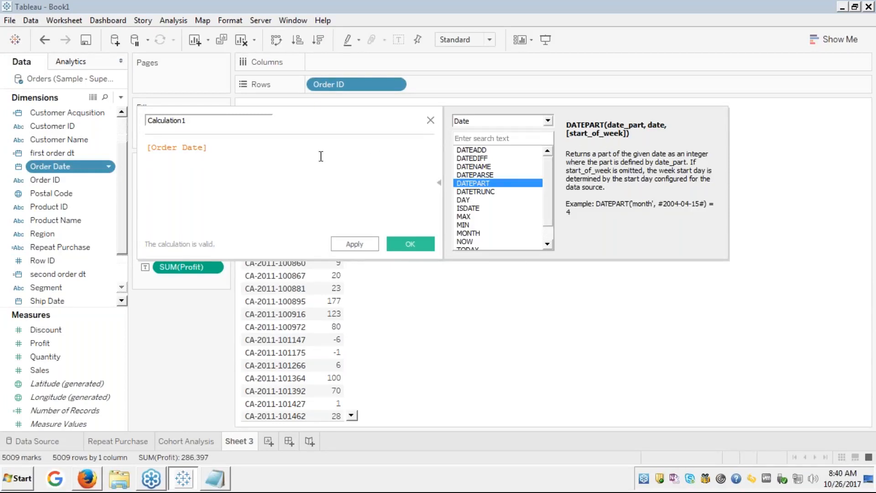
# Switch to Firefox and read slides 10 to 12 of the Module 8 presentation in full screen
pyautogui.hotkey('alt', 'Tab')
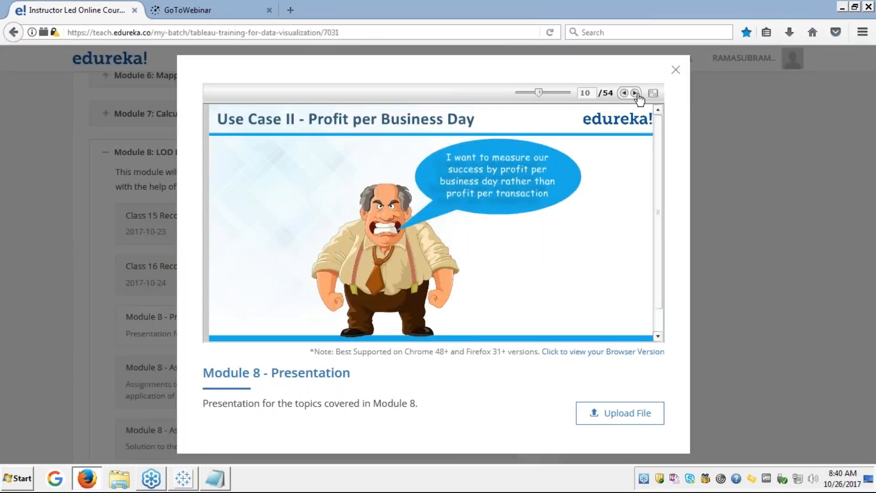
pyautogui.click(653, 93)
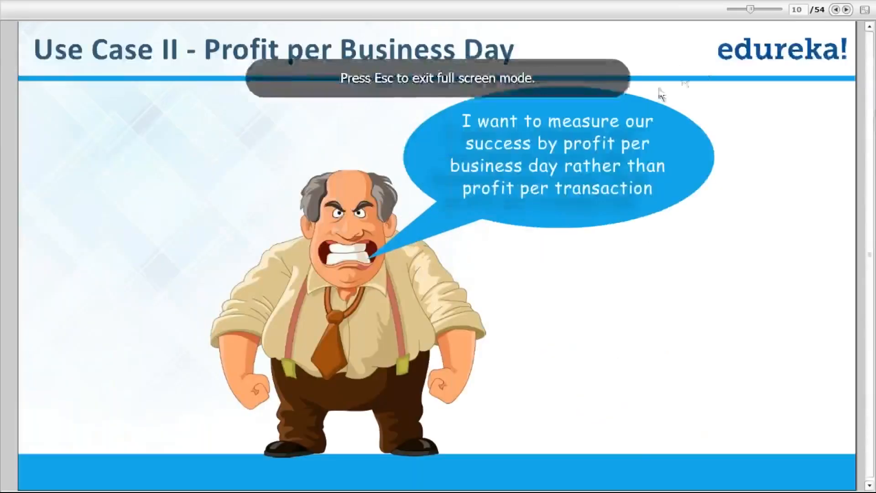
pyautogui.click(846, 10)
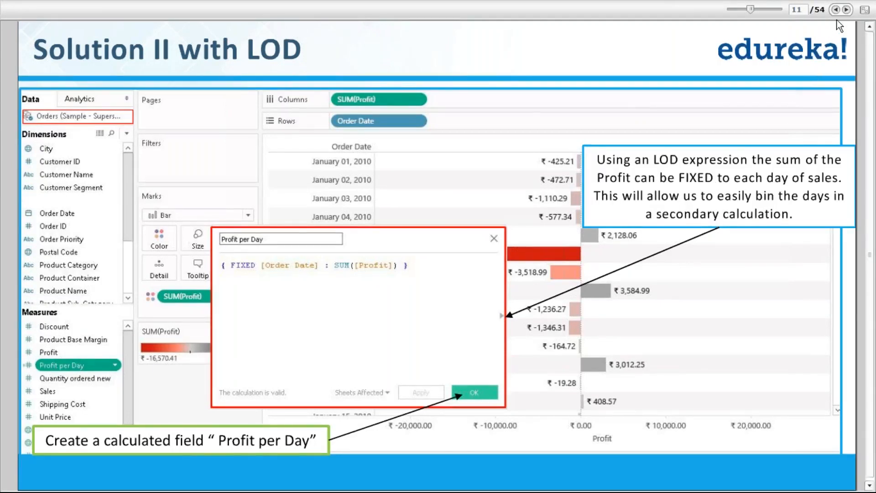
pyautogui.click(847, 10)
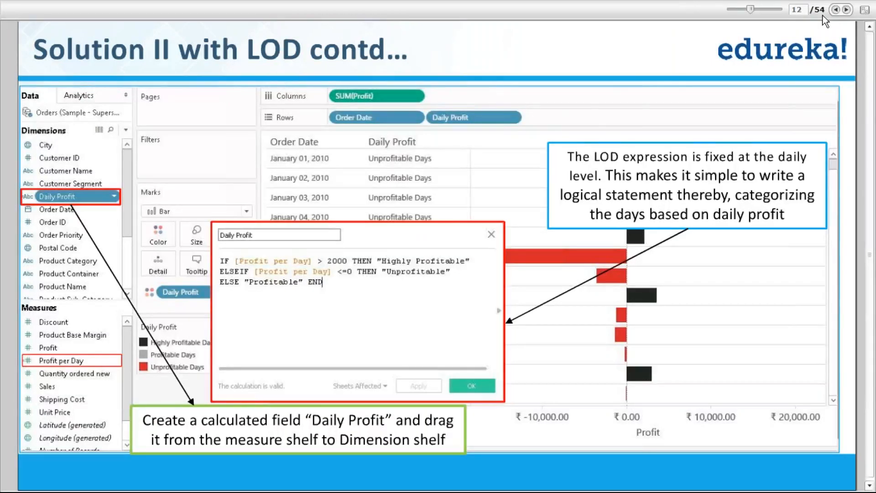
pyautogui.hotkey('alt', 'Tab')
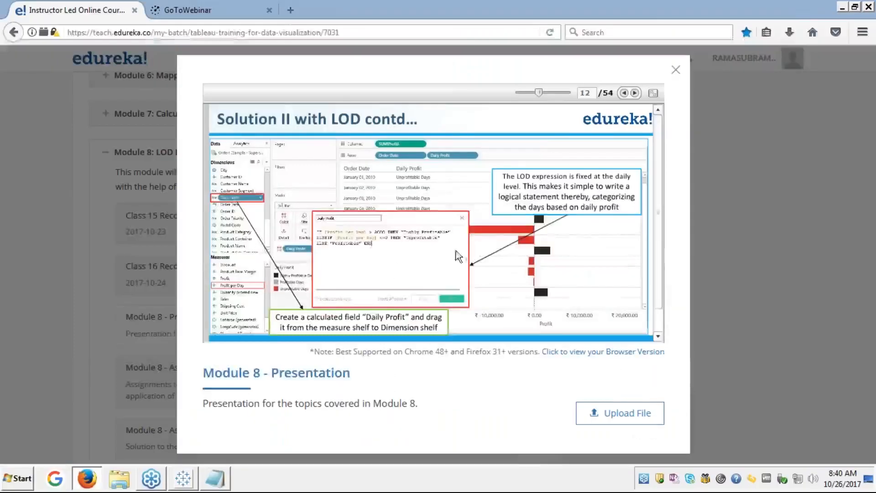
# Switch back to Tableau and write the formula { FIXED [Order Date]:SUM([Profit])} in the open calculated field
pyautogui.click(185, 478)
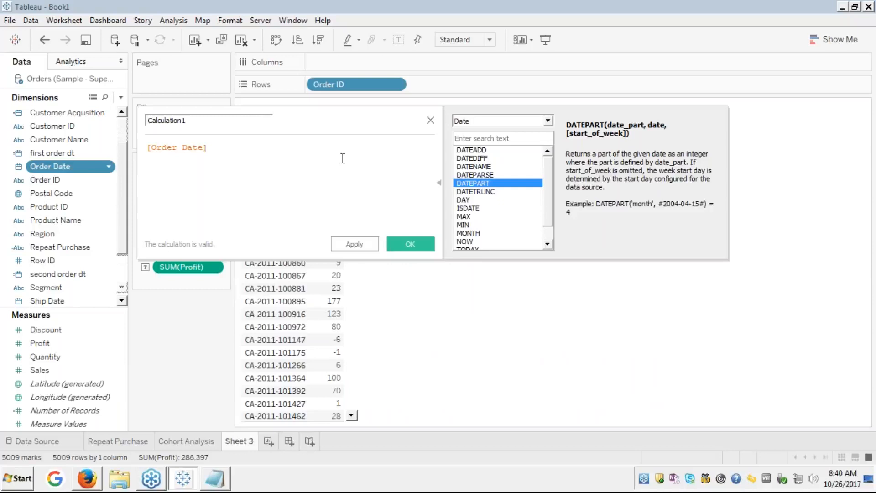
pyautogui.click(207, 149)
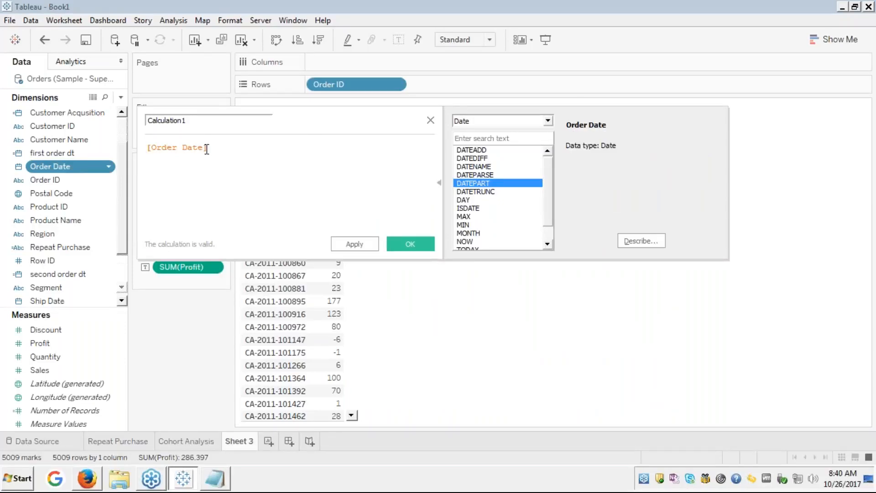
pyautogui.write('{ FIXED')
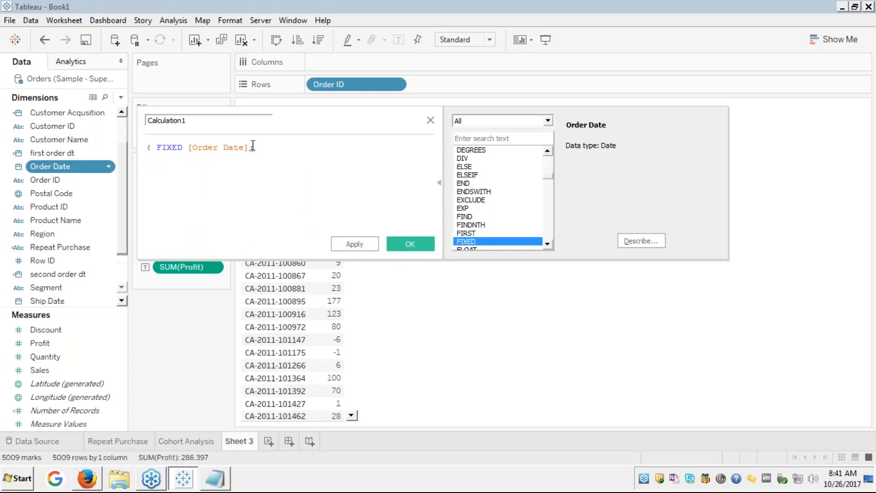
pyautogui.write('SUM(')
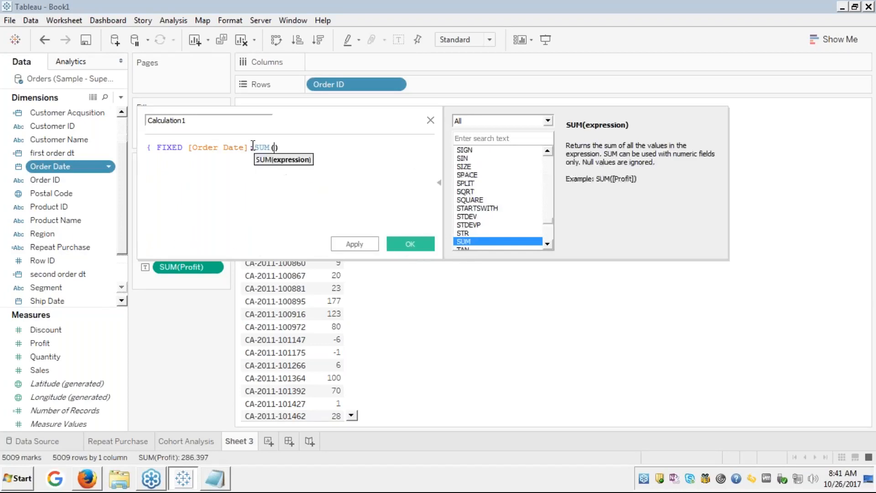
pyautogui.write('pr')
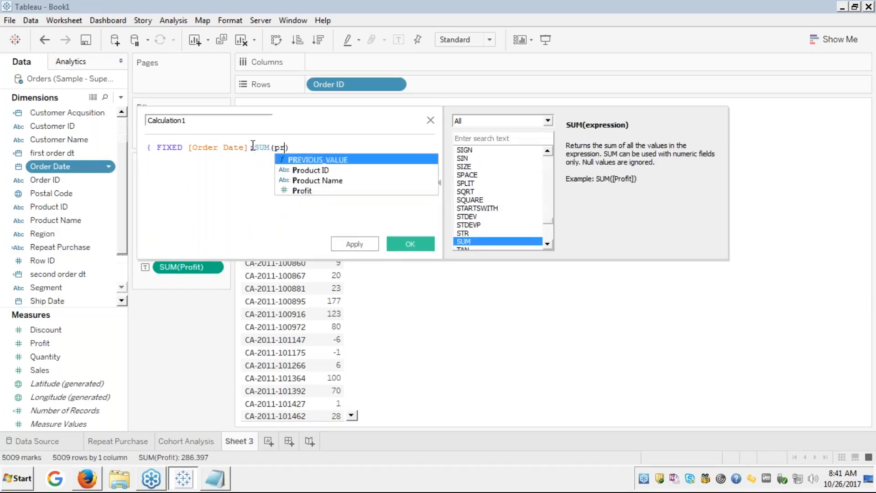
pyautogui.press('Down')
pyautogui.press('Down')
pyautogui.press('Down')
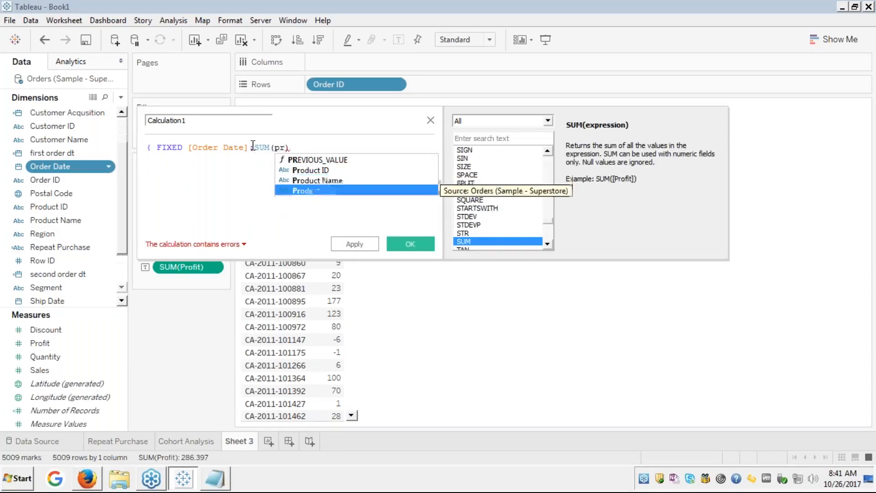
pyautogui.press('Return')
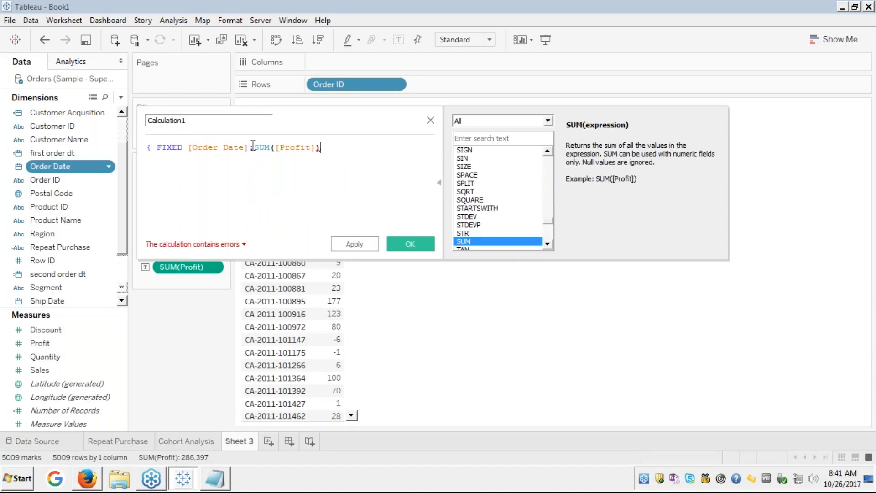
pyautogui.write(')}')
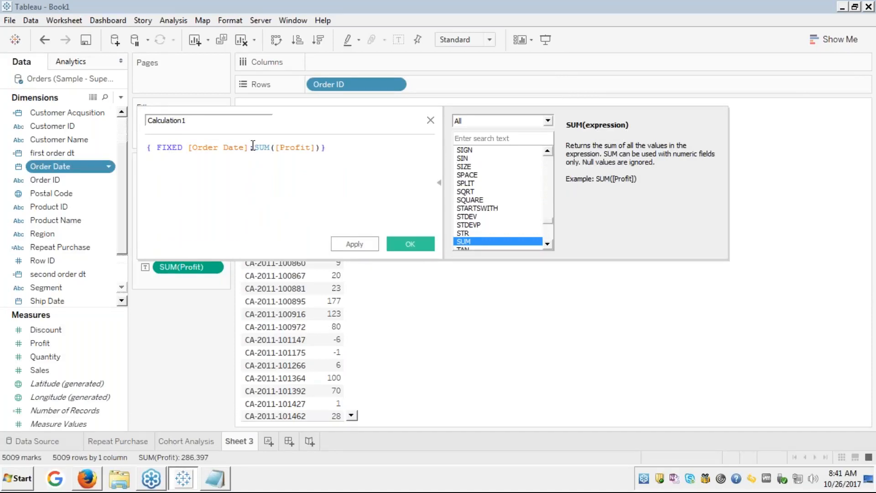
# Name the calculated field profit per day, save it, and add it to Sheet 3 next to Profit
pyautogui.doubleClick(192, 122)
pyautogui.write('profit per day')
pyautogui.click(404, 246)
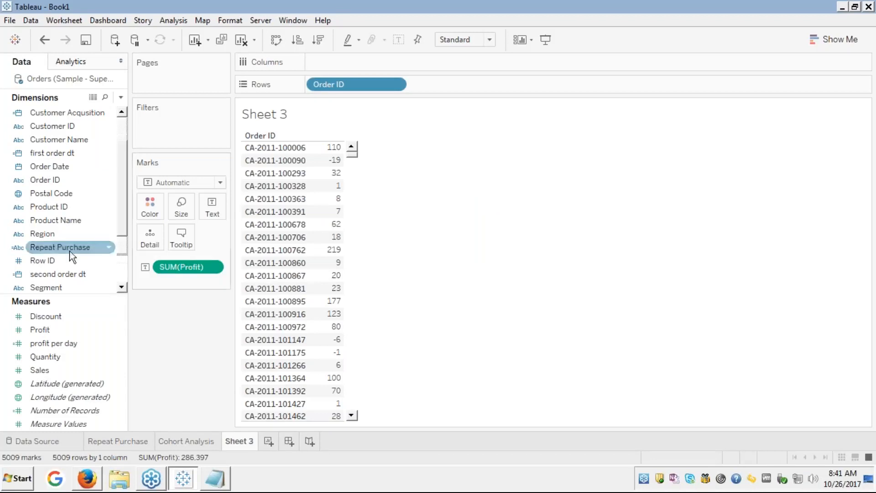
pyautogui.doubleClick(58, 345)
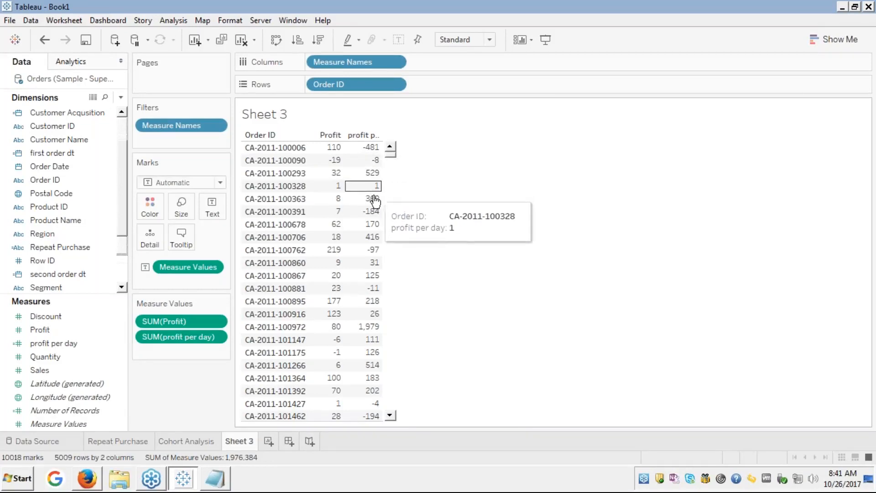
# Switch to Firefox and page back in full screen from slide 12 to the Profit per Day formula on slide 11
pyautogui.hotkey('alt', 'Tab')
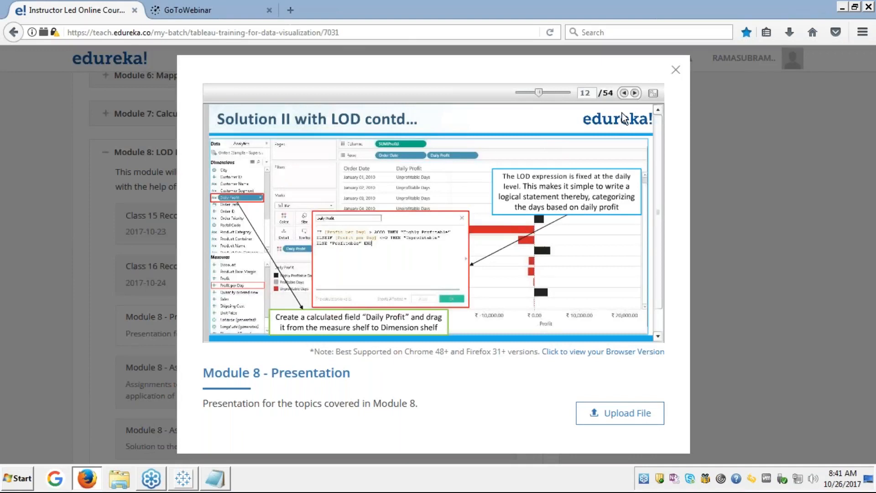
pyautogui.click(653, 94)
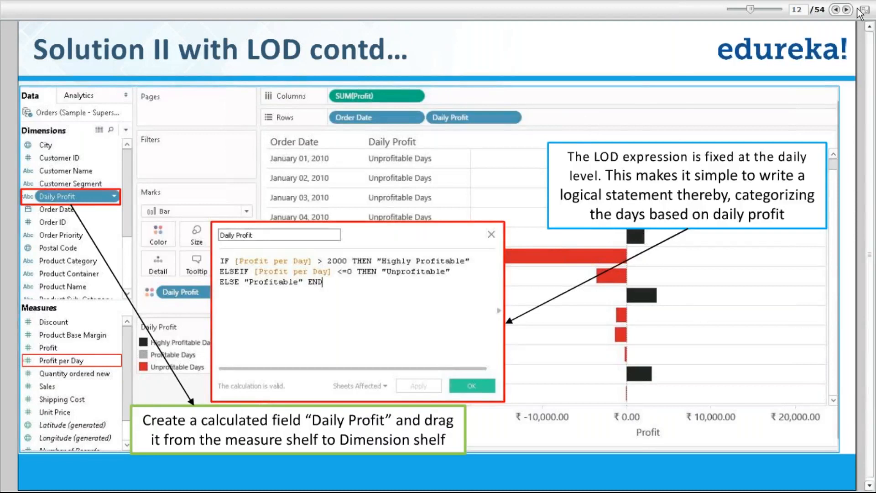
pyautogui.click(834, 10)
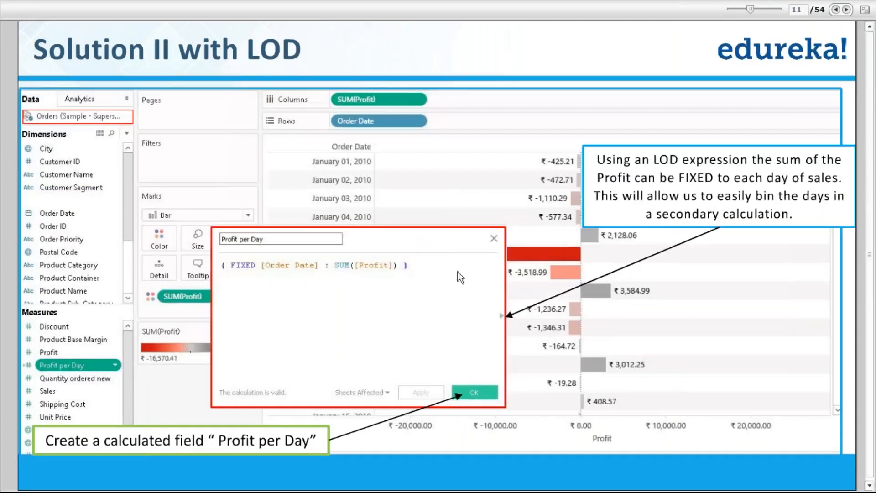
# Return to Tableau and review the formula of the profit per day field, leaving it as it is
pyautogui.hotkey('alt', 'Tab')
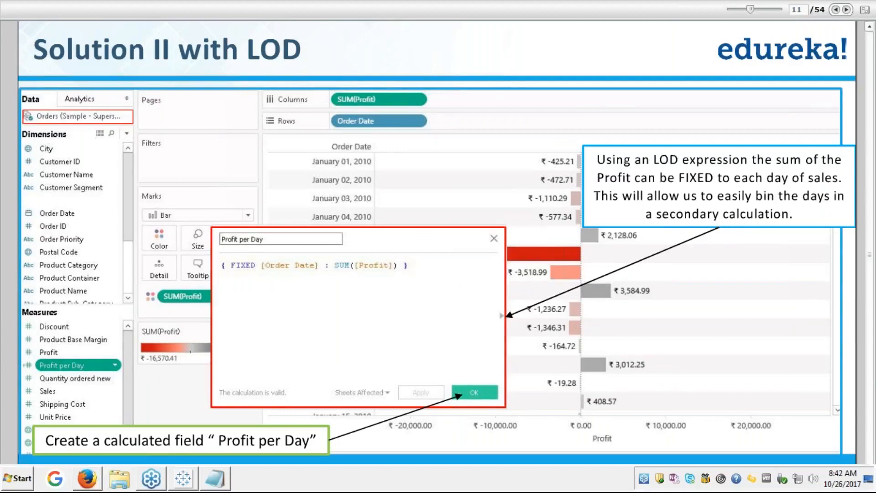
pyautogui.hotkey('alt', 'Tab')
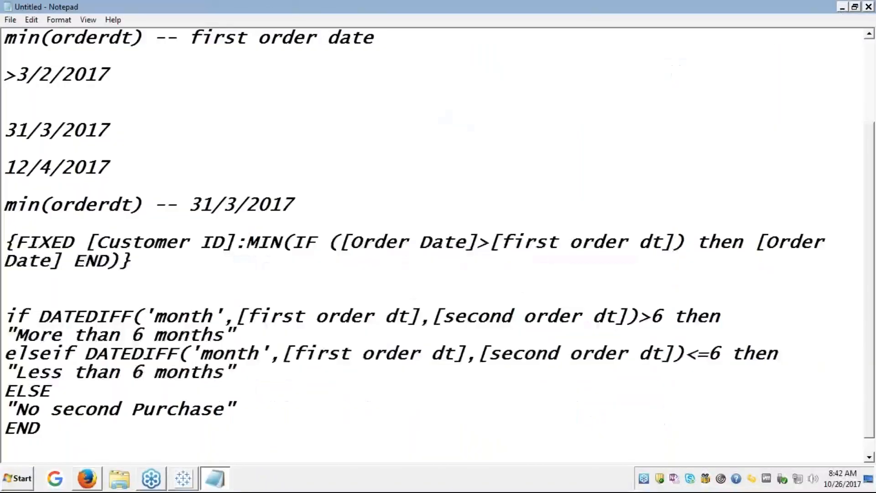
pyautogui.hotkey('alt', 'Tab')
pyautogui.press('Tab')
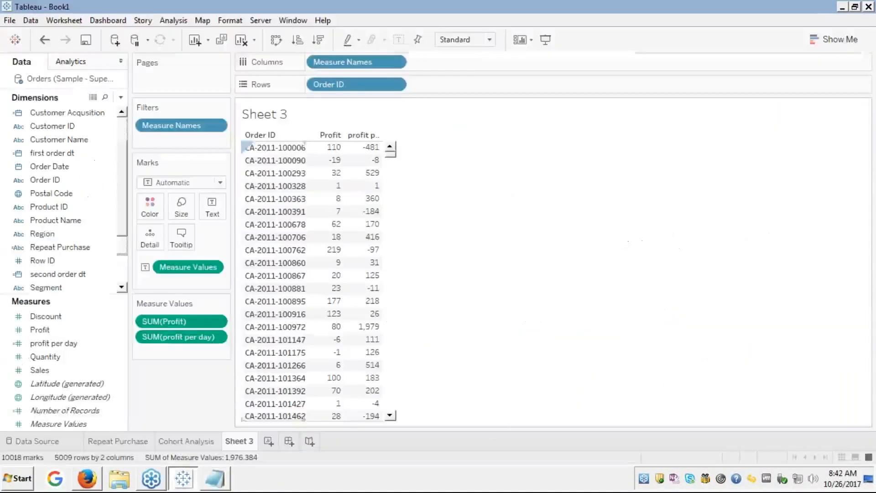
pyautogui.rightClick(42, 341)
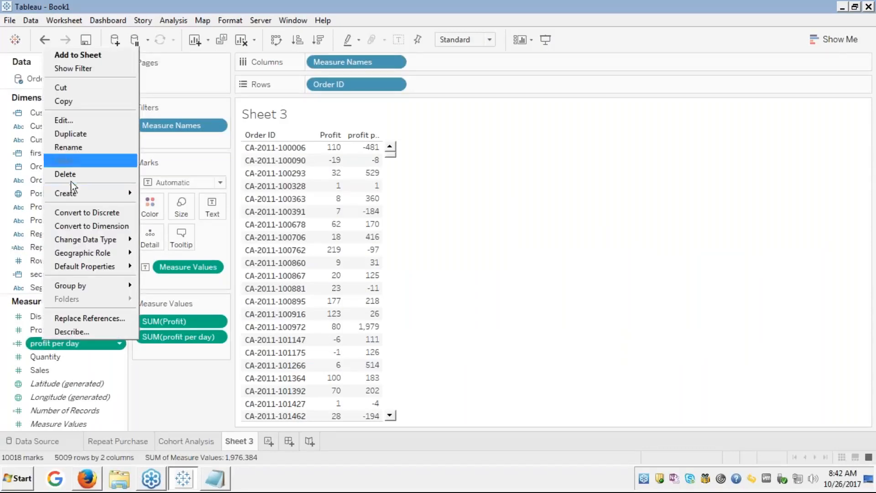
pyautogui.click(67, 119)
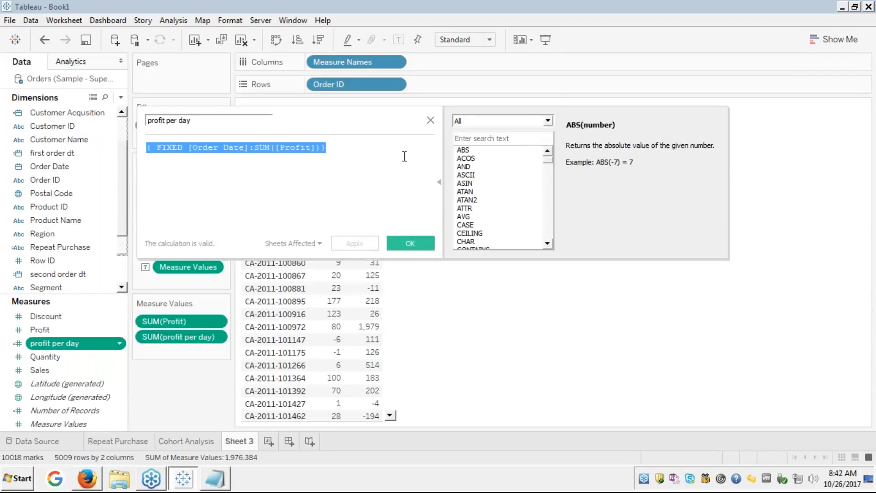
pyautogui.click(419, 243)
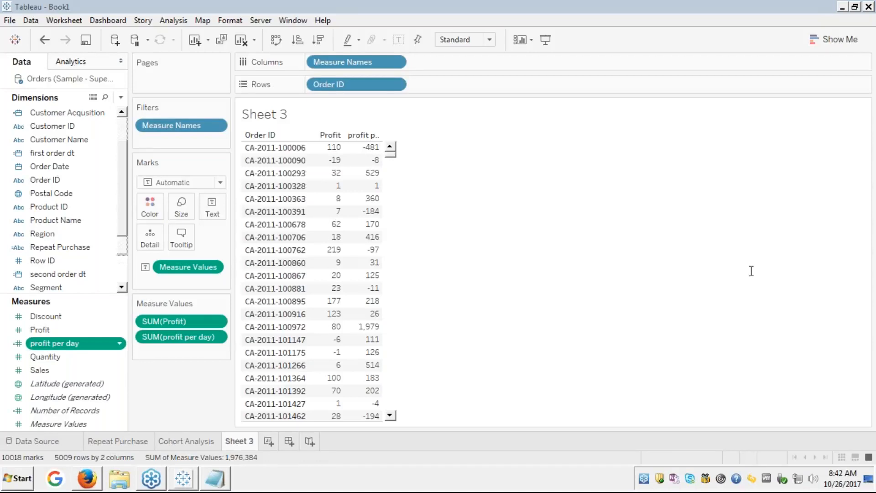
# Switch to Firefox and compare the Profit per Day and Daily Profit formulas on slides 11 and 12, ending on slide 11
pyautogui.hotkey('alt', 'Tab')
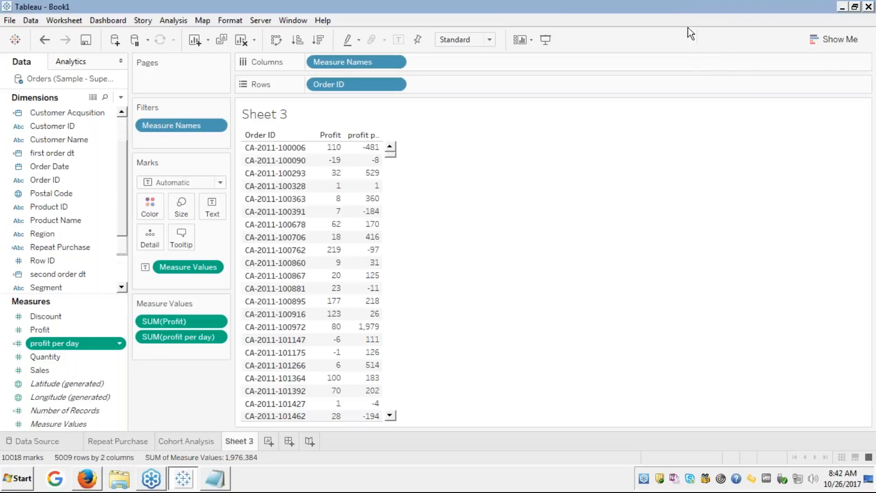
pyautogui.hotkey('alt', 'Tab')
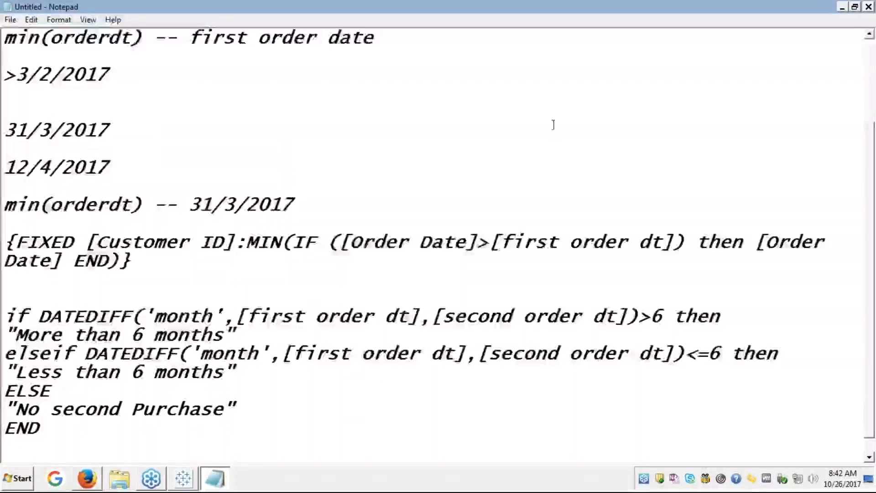
pyautogui.hotkey('alt', 'Tab')
pyautogui.press('Tab')
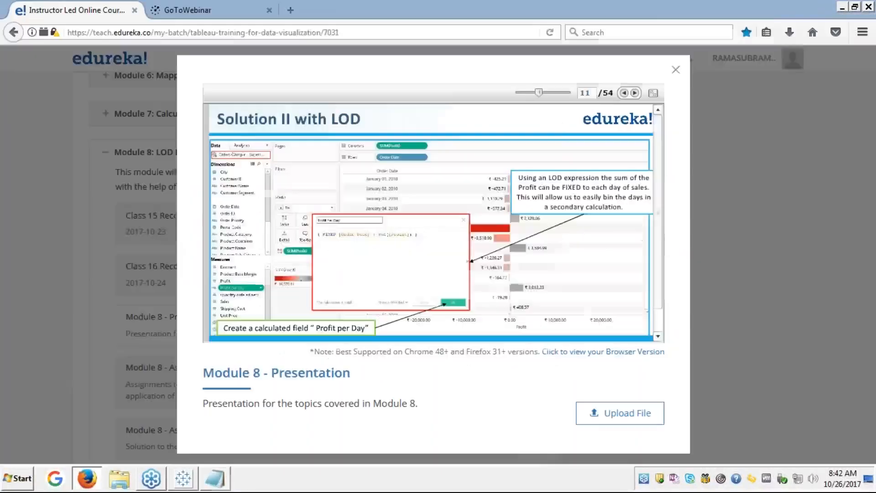
pyautogui.click(657, 93)
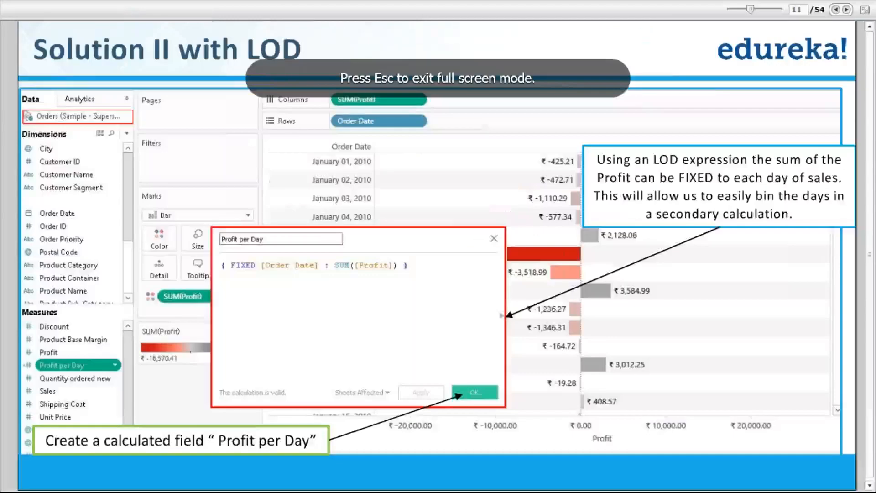
pyautogui.click(846, 10)
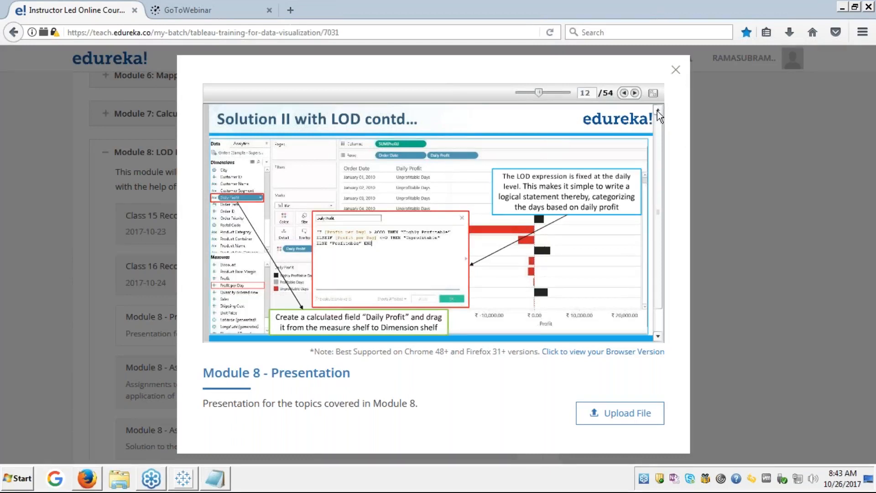
pyautogui.click(623, 93)
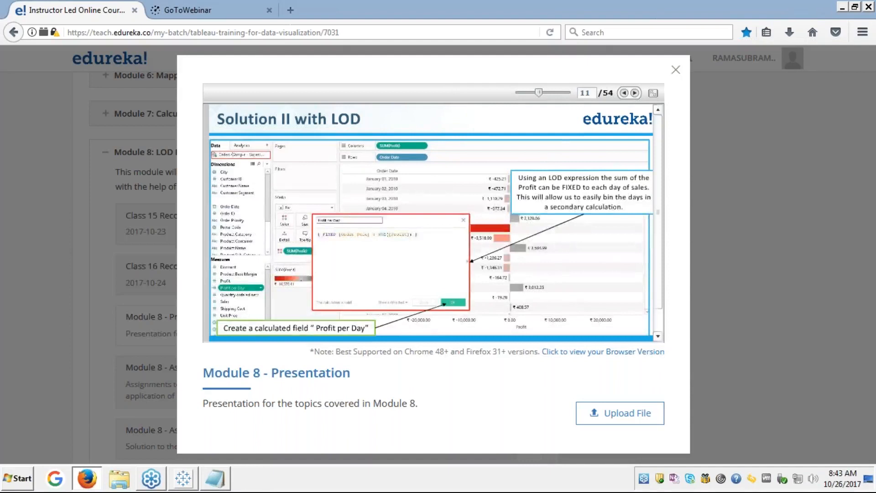
pyautogui.click(653, 93)
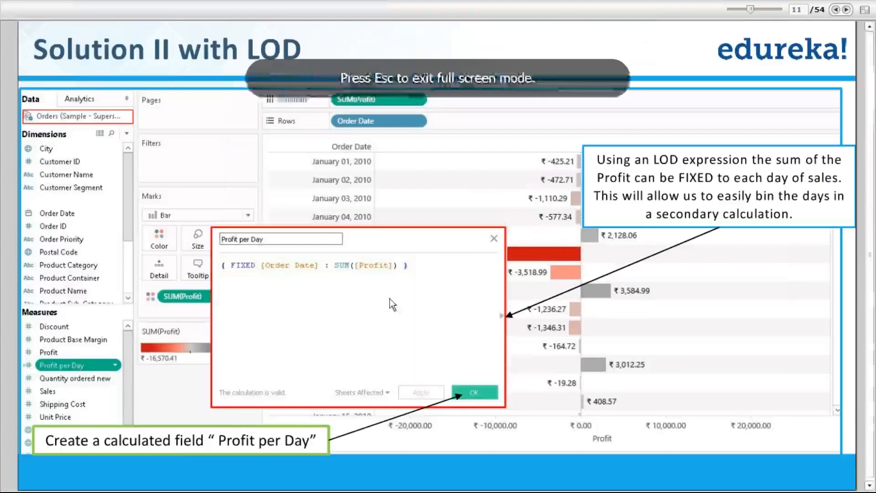
# Return to Tableau and change the profit per day formula to { INCLUDE [Order Date]:SUM([Profit])}, saving the field
pyautogui.hotkey('alt', 'Tab')
pyautogui.moveTo(175, 484)
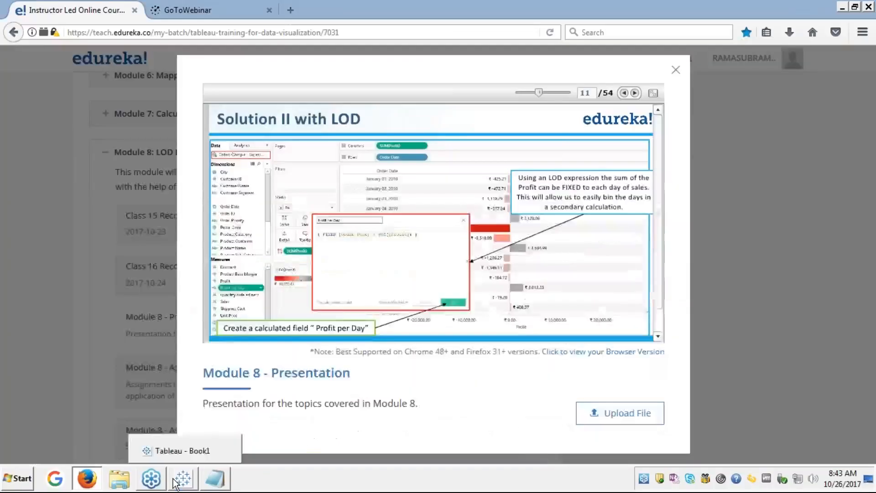
pyautogui.hotkey('alt', 'Tab')
pyautogui.hotkey('alt', 'Tab')
pyautogui.press('Tab')
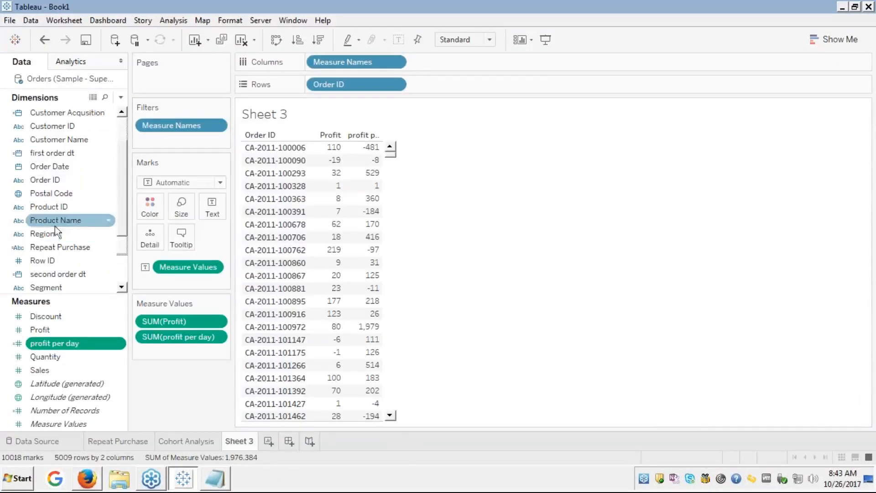
pyautogui.rightClick(51, 343)
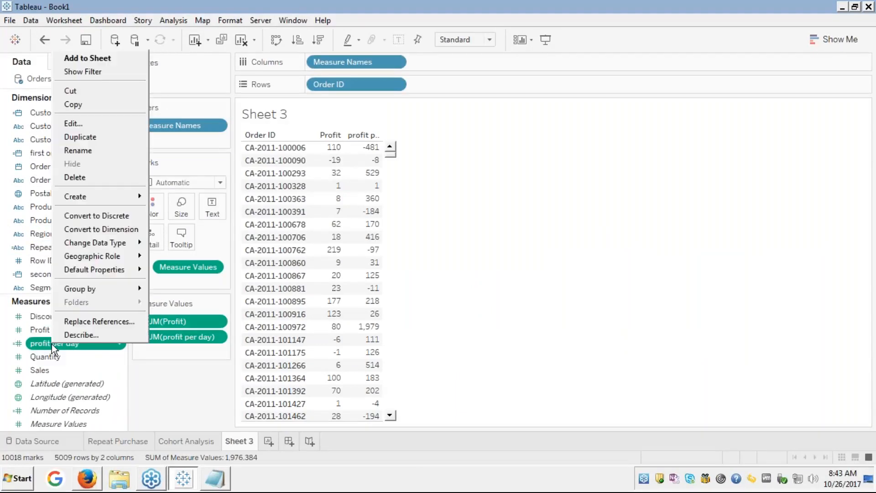
pyautogui.click(73, 120)
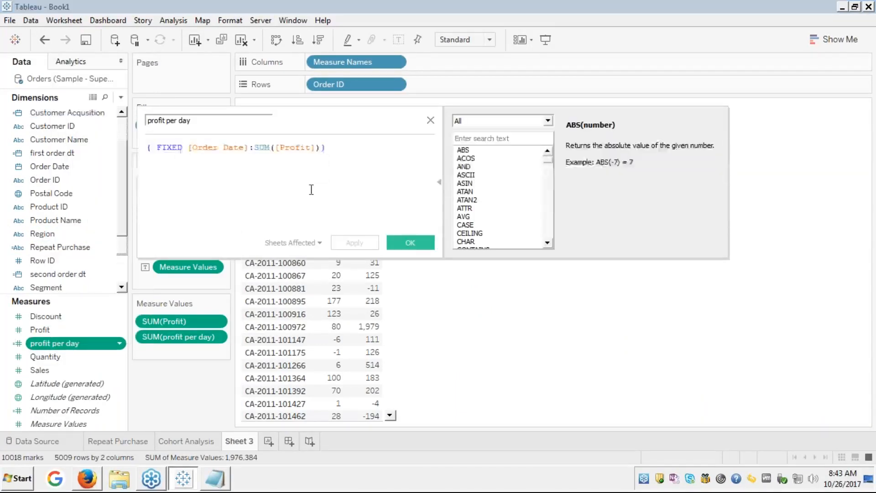
pyautogui.doubleClick(170, 147)
pyautogui.write('in')
pyautogui.press('Return')
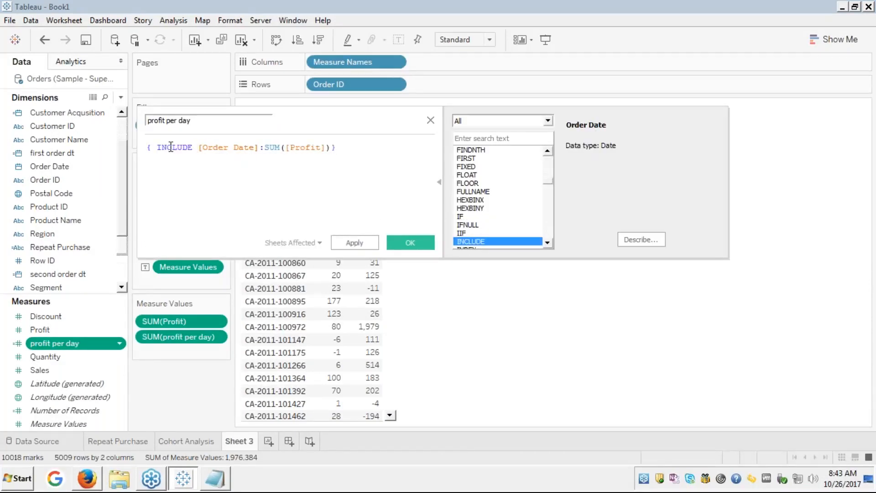
pyautogui.click(414, 242)
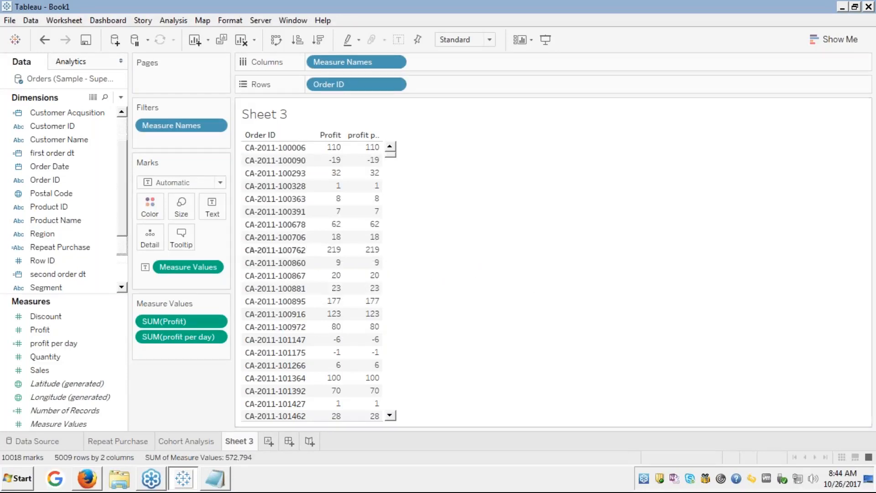
# Review the INCLUDE formula of the profit per day field and close the editor without changing it
pyautogui.click(64, 344)
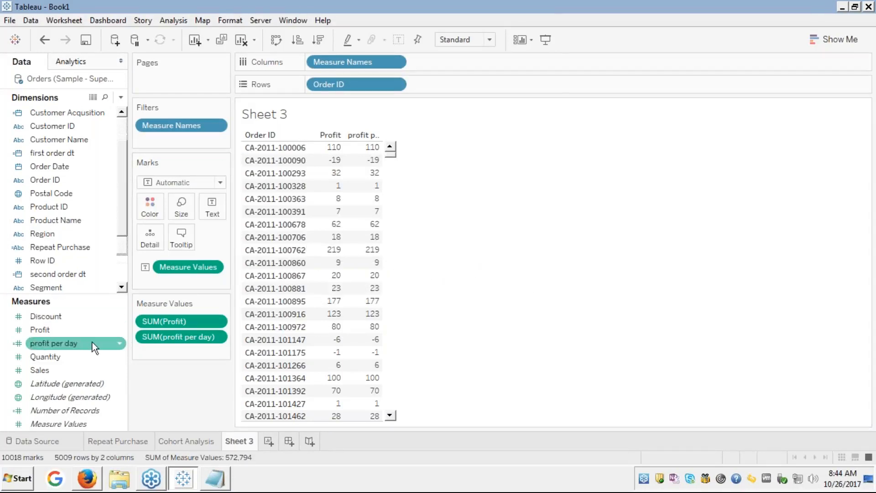
pyautogui.rightClick(78, 343)
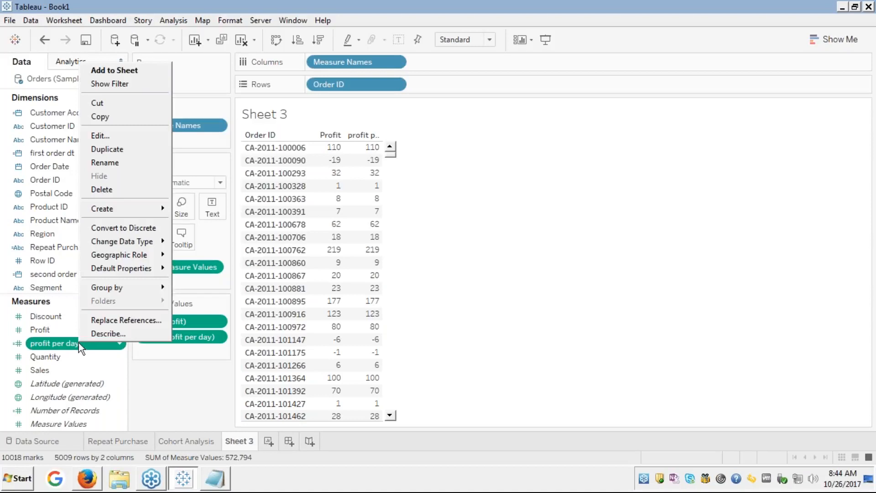
pyautogui.click(102, 135)
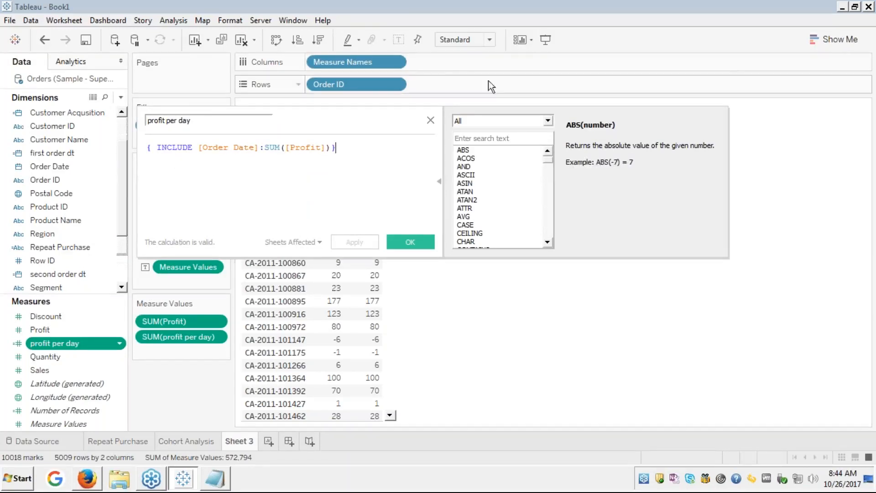
pyautogui.click(430, 120)
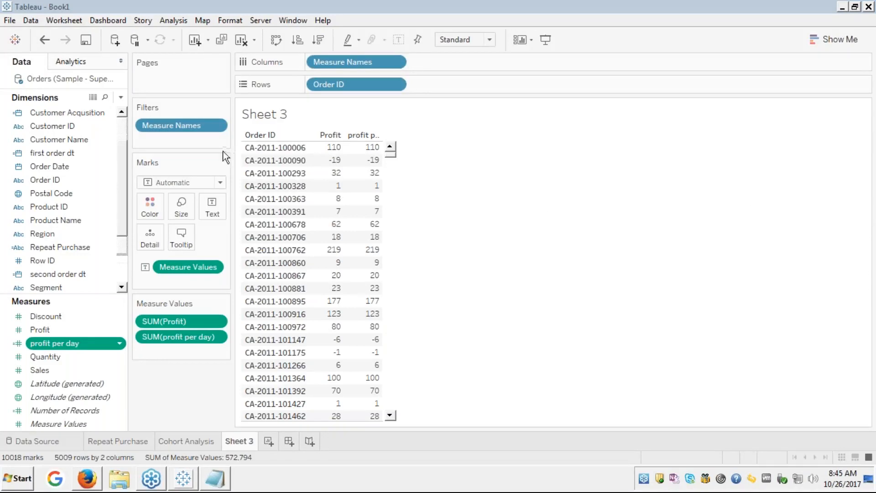
pyautogui.click(655, 113)
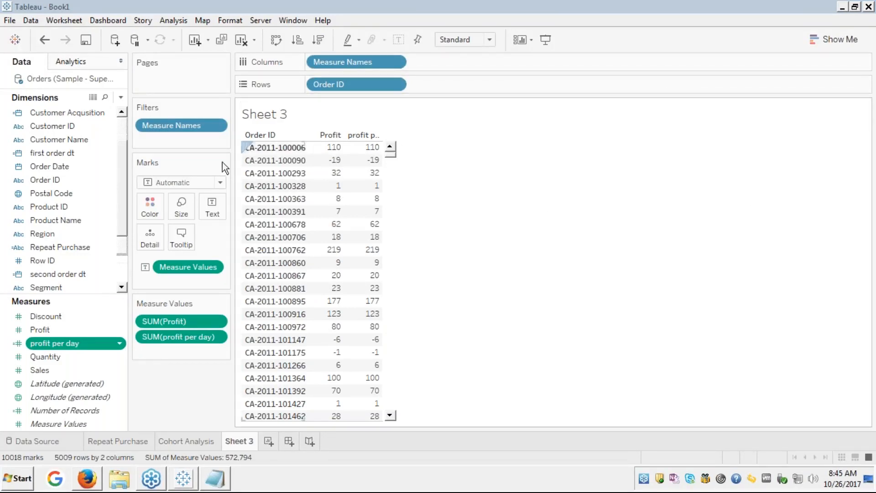
# Replace INCLUDE with FIXED in the profit per day formula so it reads { FIXED [Order Date]:SUM([Profit])}, and save it
pyautogui.rightClick(75, 346)
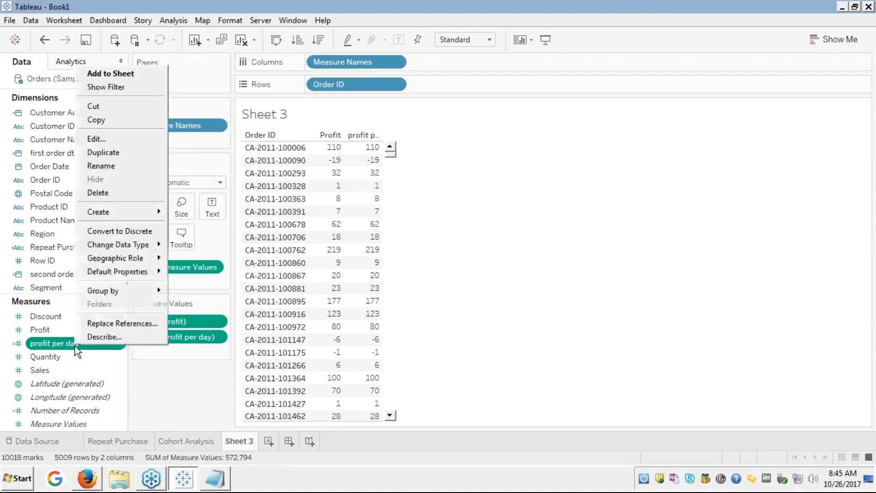
pyautogui.click(107, 138)
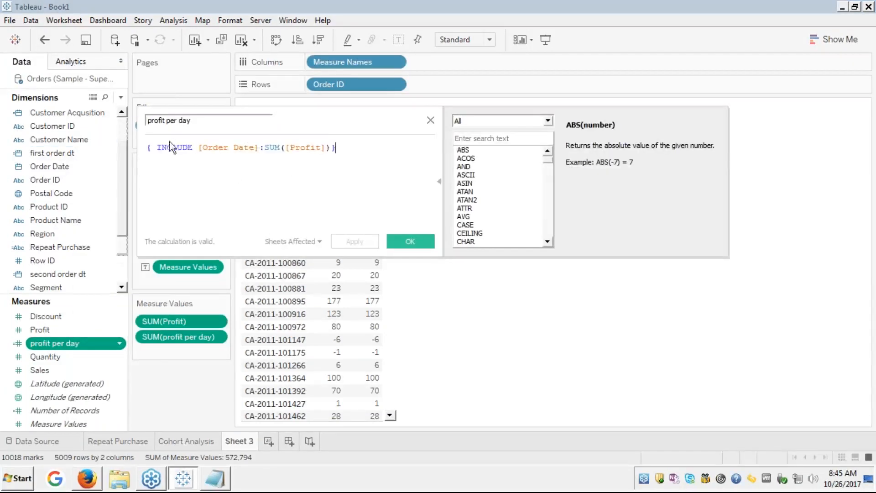
pyautogui.doubleClick(171, 146)
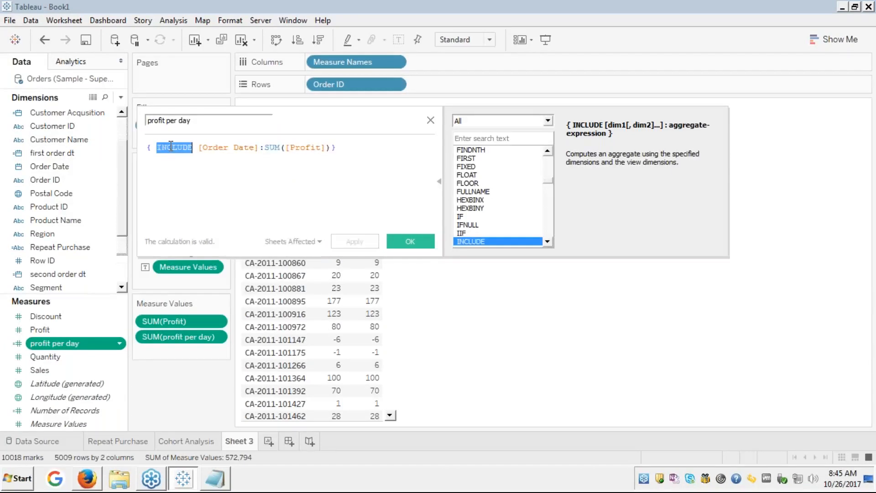
pyautogui.write('FIXED')
pyautogui.press('Return')
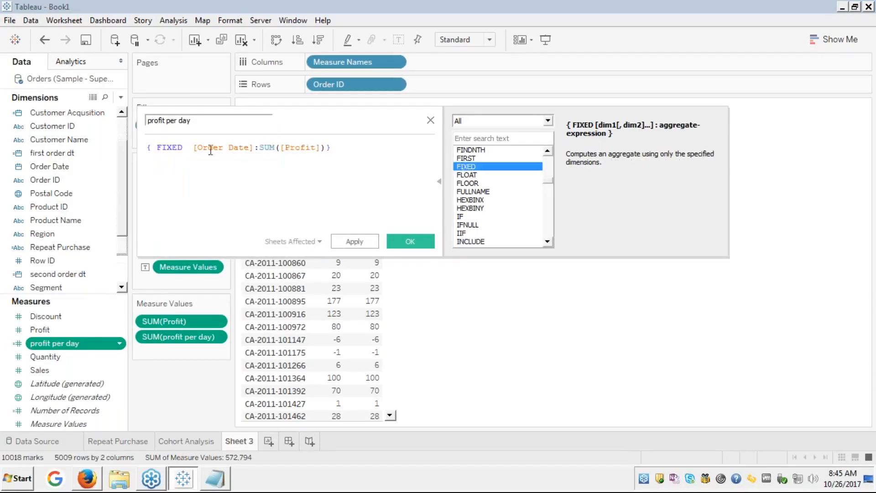
pyautogui.press('Delete')
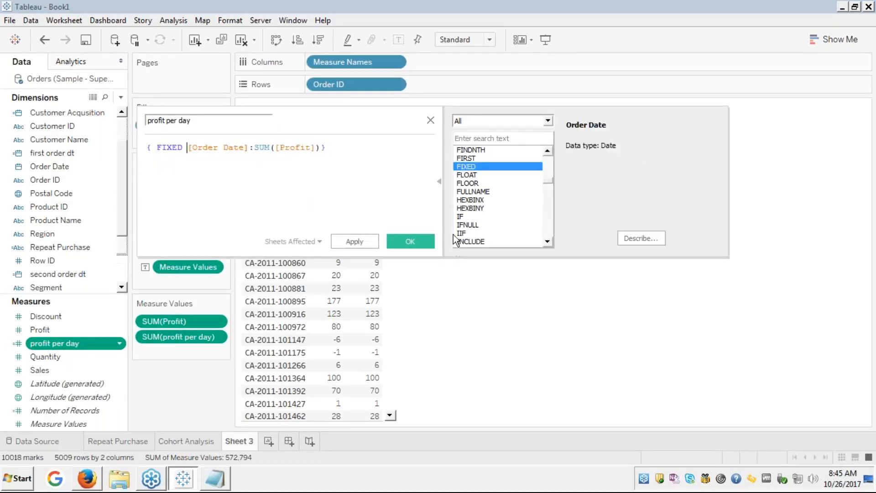
pyautogui.click(413, 238)
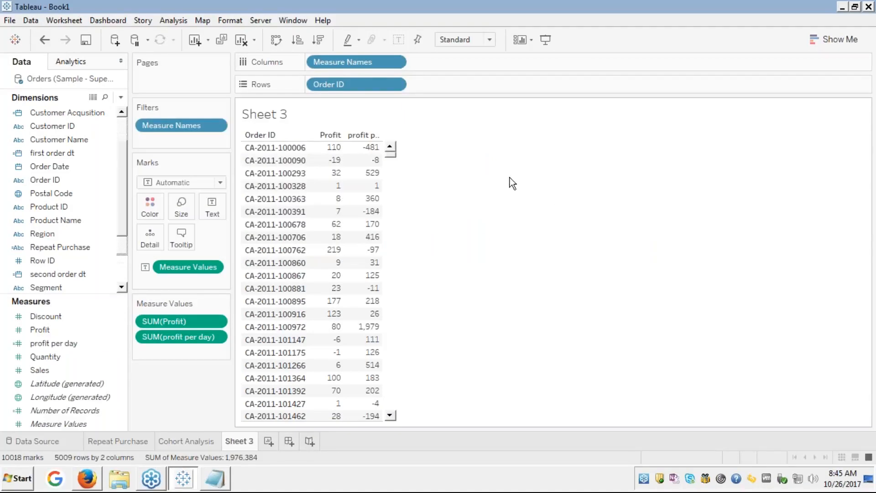
pyautogui.moveTo(366, 152)
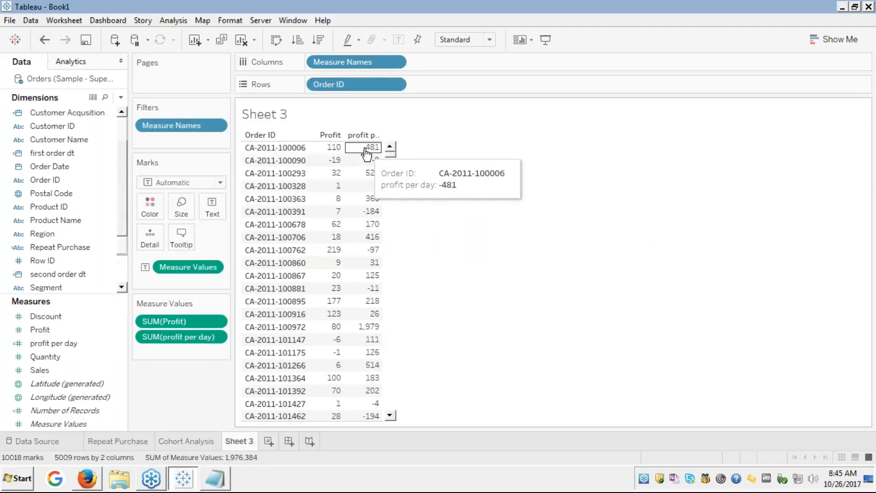
# Switch to Firefox and page through the Solution II with LOD slides in full screen from slide 11 to 13
pyautogui.hotkey('alt', 'Tab')
pyautogui.hotkey('alt', 'Tab')
pyautogui.press('Tab')
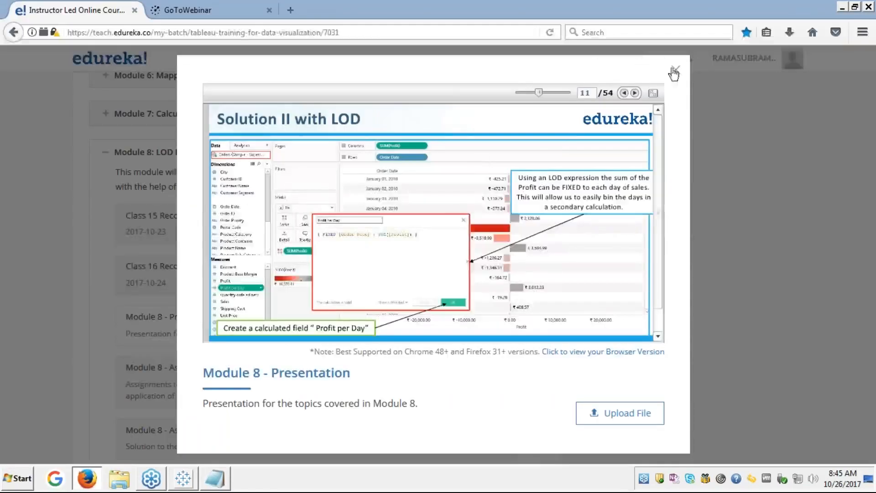
pyautogui.click(653, 95)
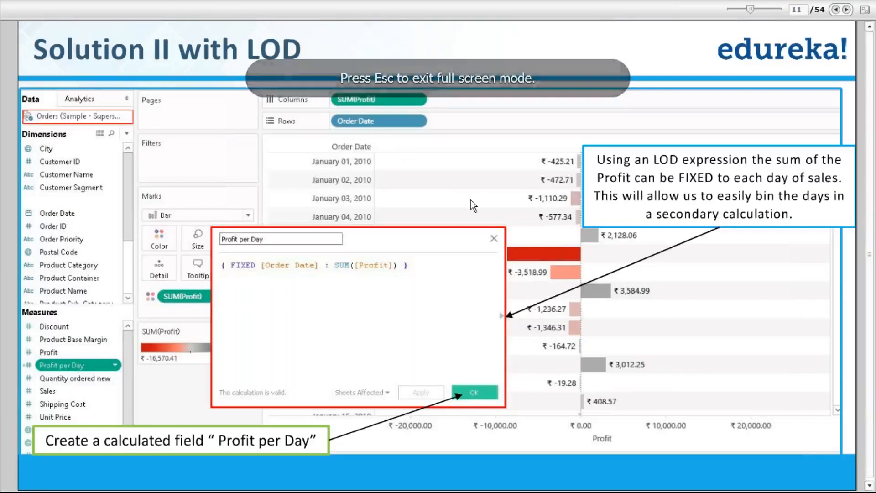
pyautogui.click(846, 10)
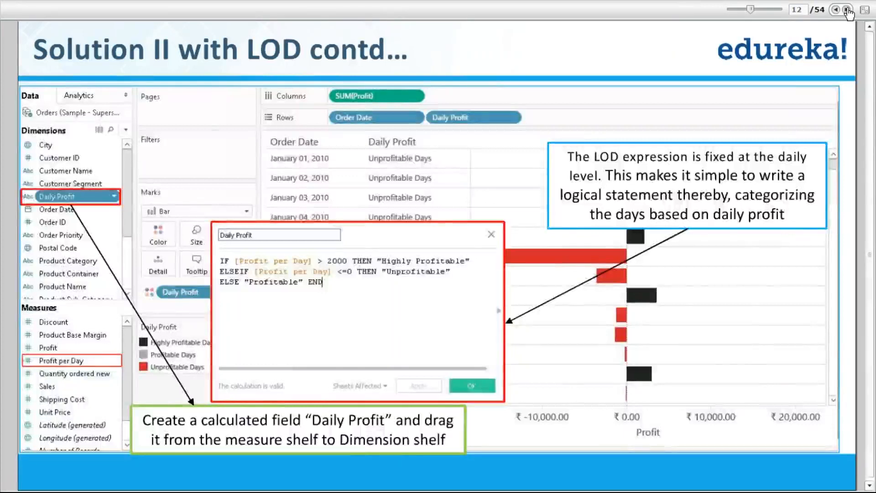
pyautogui.click(846, 10)
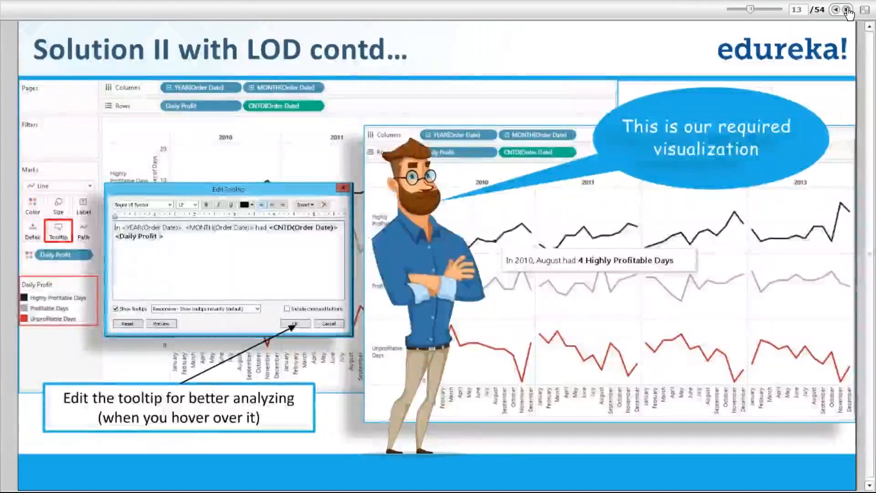
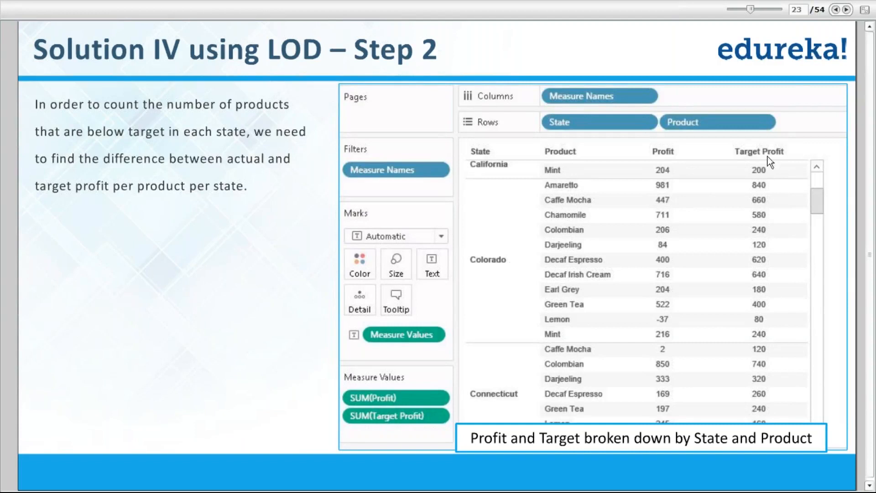
# View the INCLUDE [Product] formula on slide 24, return to slide 23, and exit full screen
pyautogui.click(847, 10)
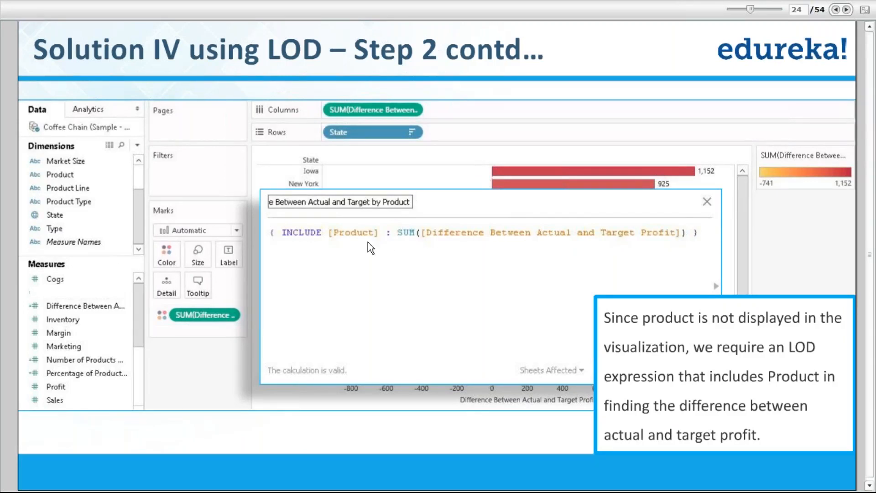
pyautogui.click(834, 10)
pyautogui.press('Escape')
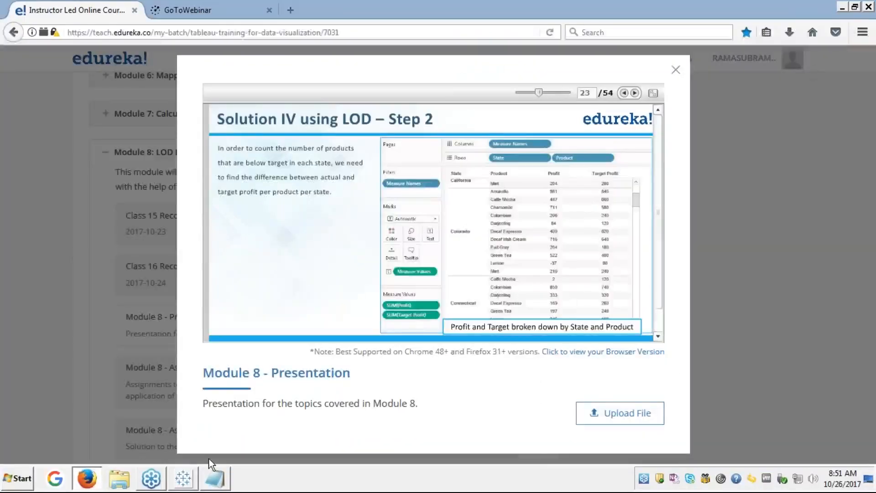
# Return to Tableau, clear Sheet 3, and start a new data source connection to an Access file
pyautogui.click(183, 478)
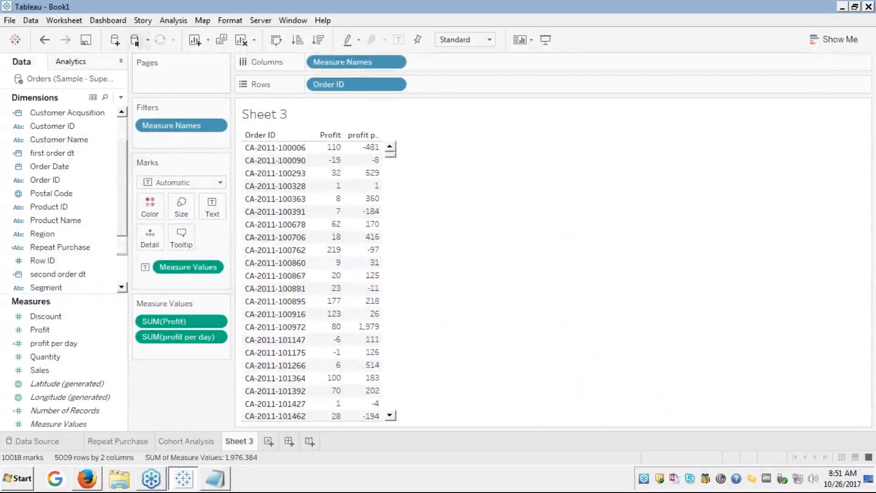
pyautogui.click(241, 40)
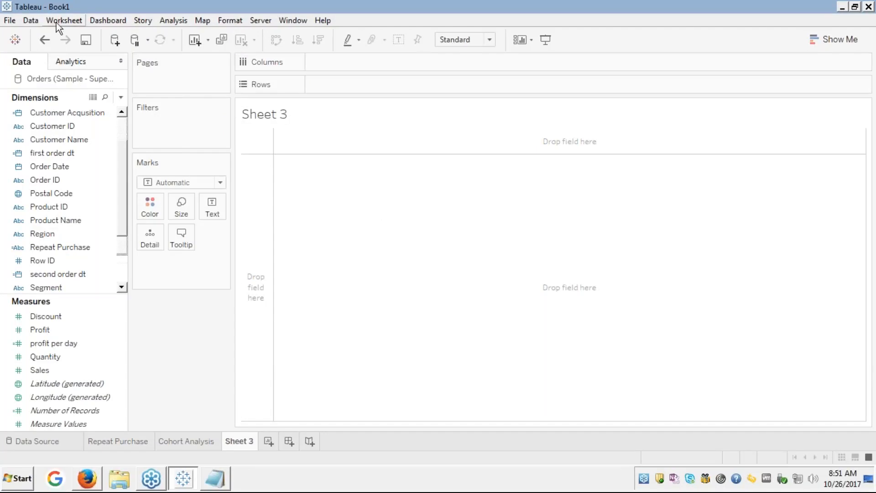
pyautogui.click(31, 22)
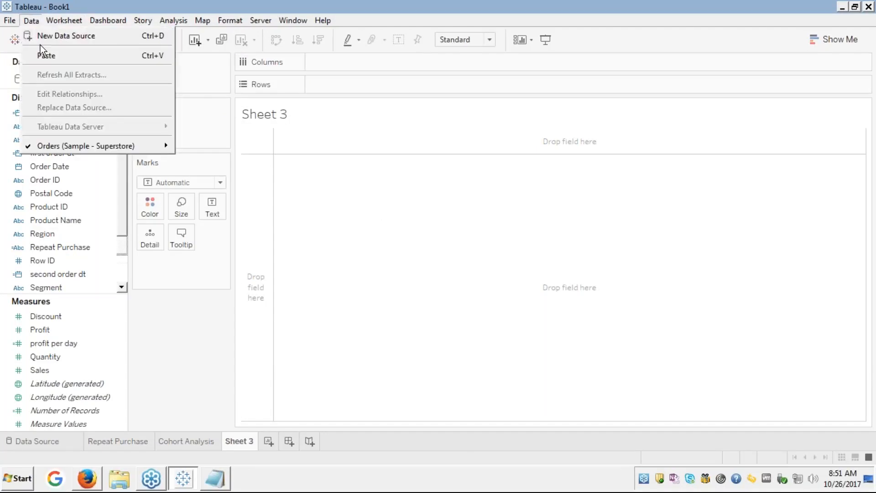
pyautogui.click(40, 36)
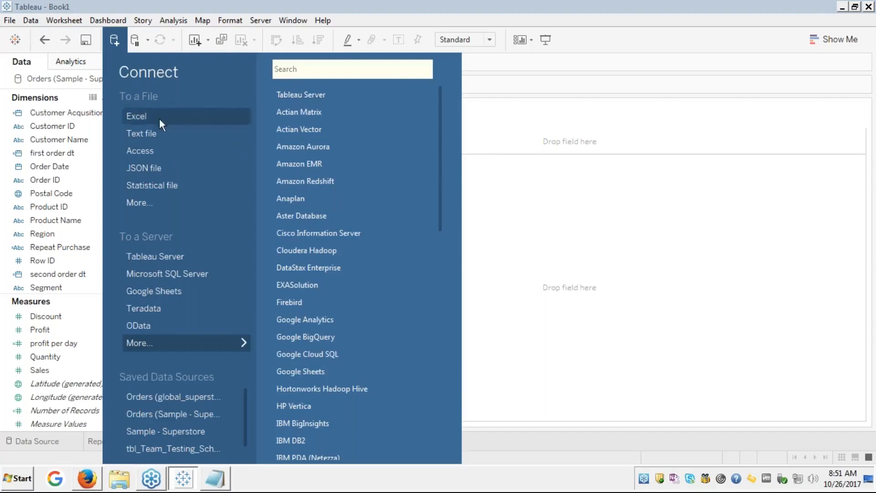
pyautogui.click(139, 152)
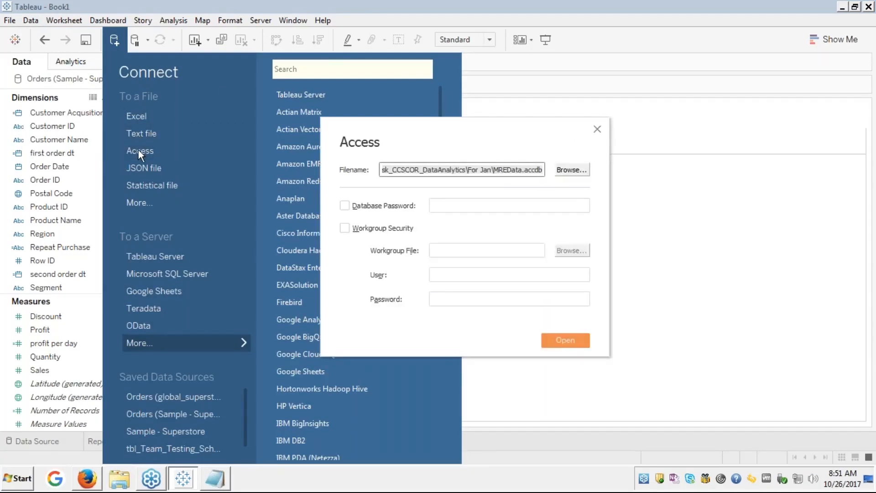
# Browse the Data sources Sample, Module 9-DataSet and Class folders under Tableau for the Access database
pyautogui.click(579, 173)
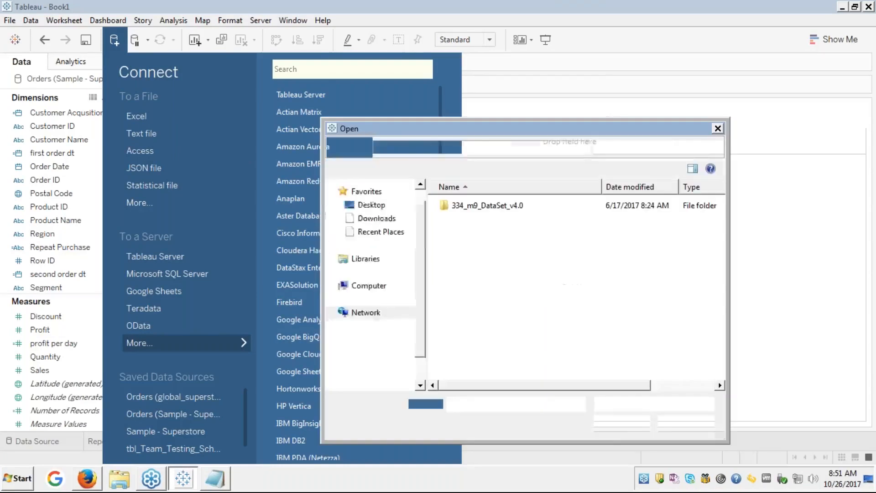
pyautogui.doubleClick(467, 206)
pyautogui.press('BackSpace')
pyautogui.press('BackSpace')
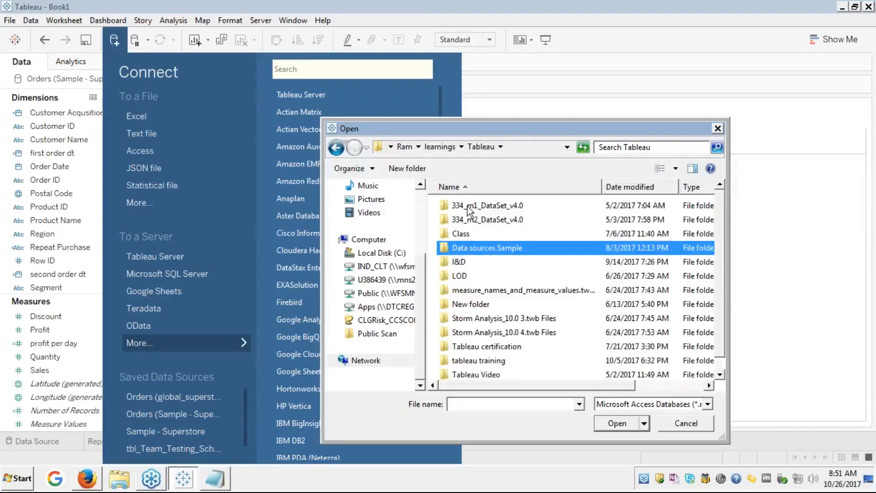
pyautogui.press('Return')
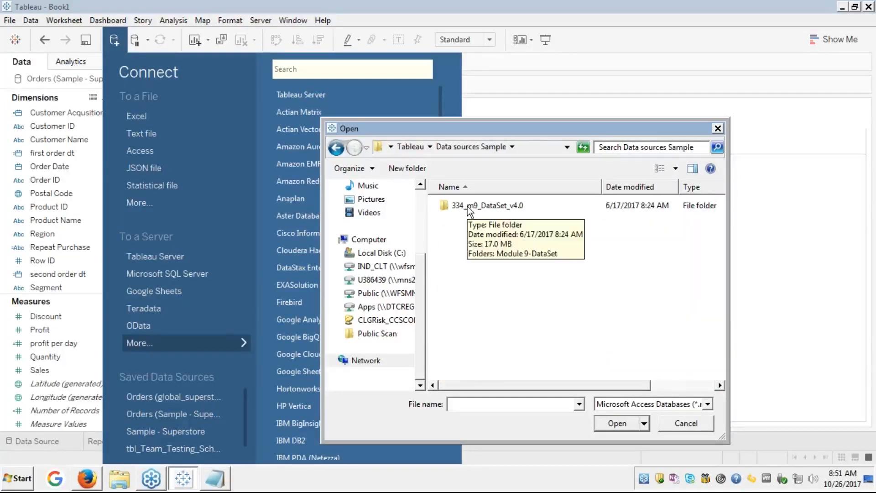
pyautogui.doubleClick(467, 206)
pyautogui.doubleClick(467, 206)
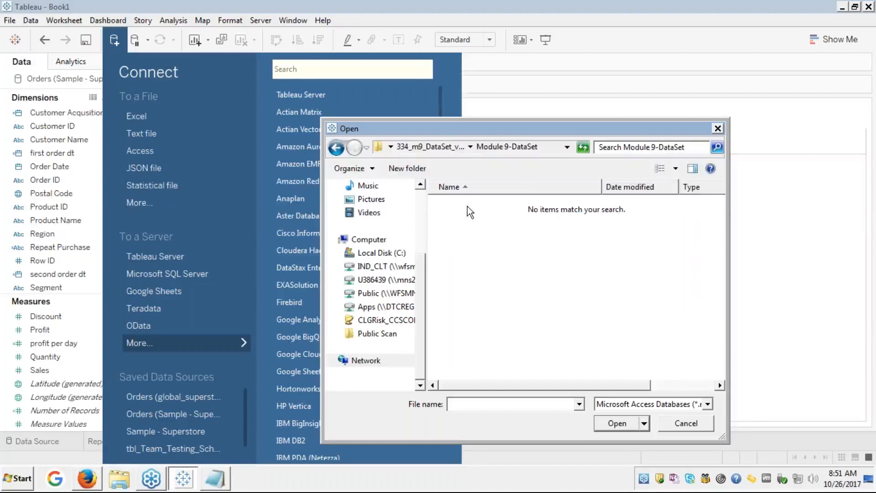
pyautogui.press('BackSpace')
pyautogui.press('BackSpace')
pyautogui.press('BackSpace')
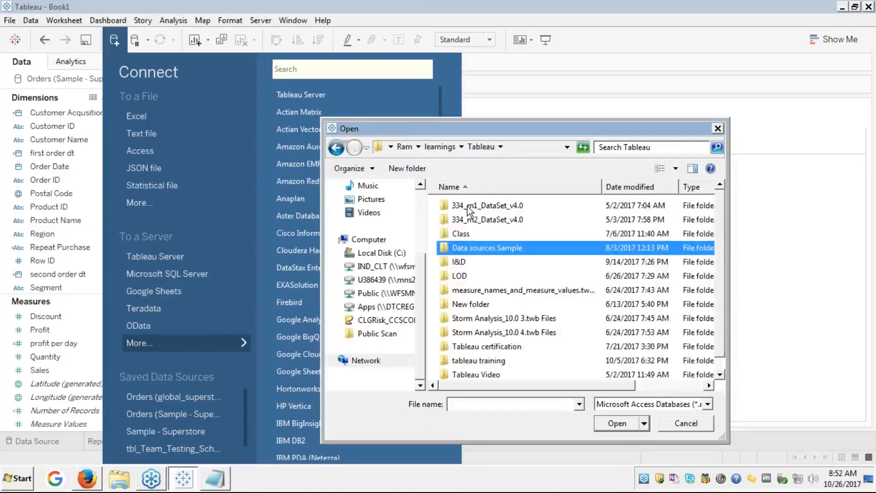
pyautogui.doubleClick(456, 235)
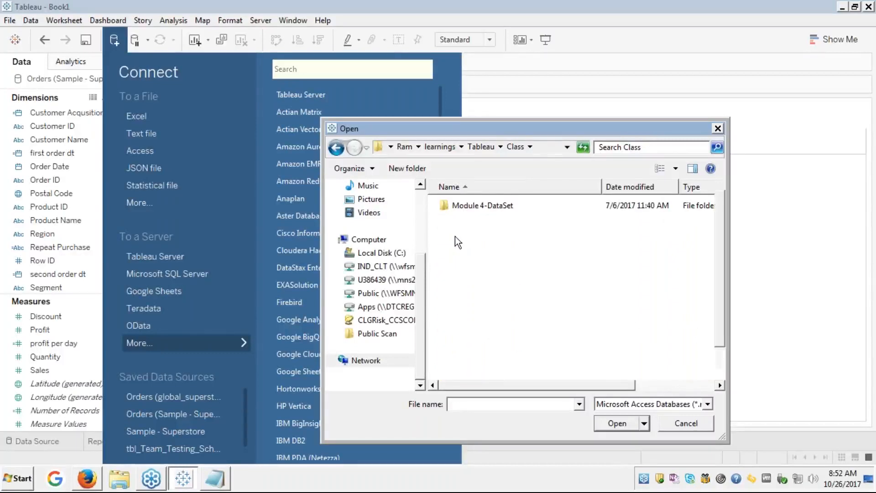
pyautogui.press('BackSpace')
pyautogui.press('BackSpace')
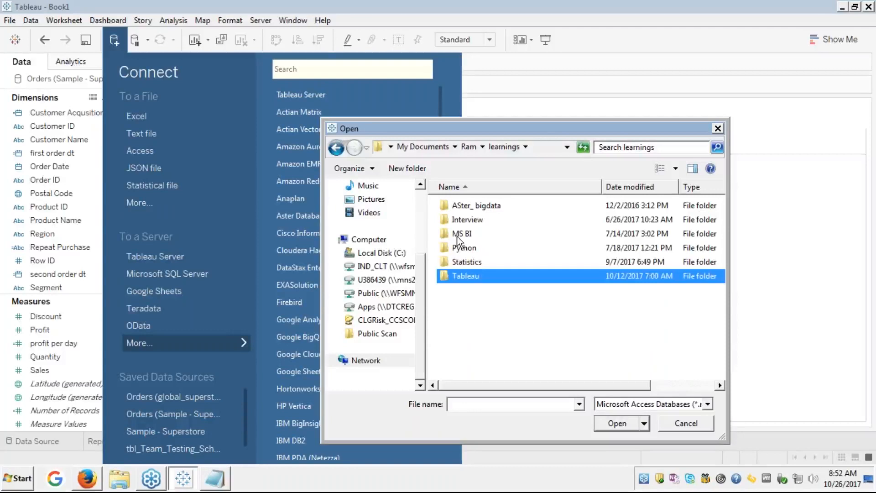
pyautogui.doubleClick(450, 276)
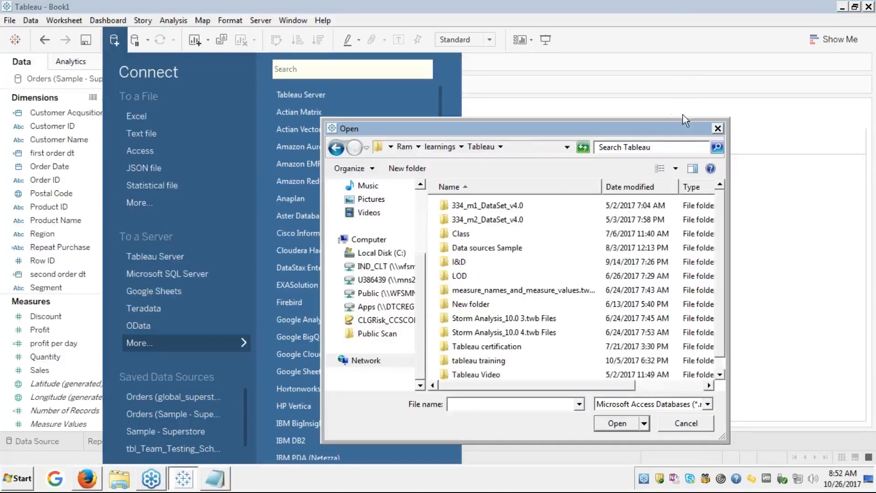
# Search the Tableau folder for "coffee" and connect to the Access file Sample - Coffee Chain.mdb
pyautogui.click(646, 147)
pyautogui.write('coffee')
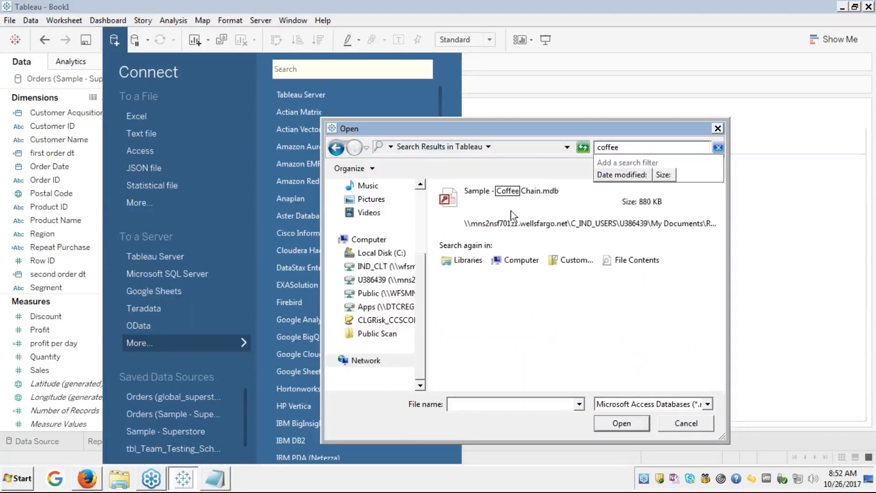
pyautogui.click(486, 191)
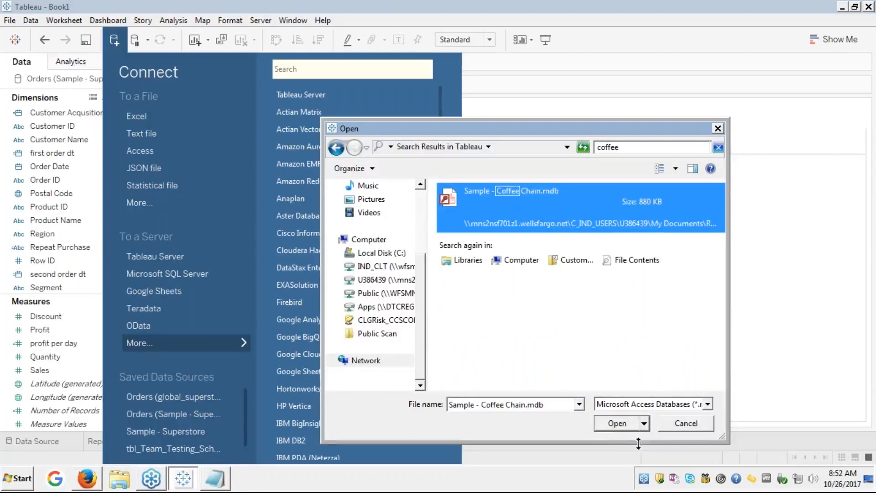
pyautogui.click(612, 423)
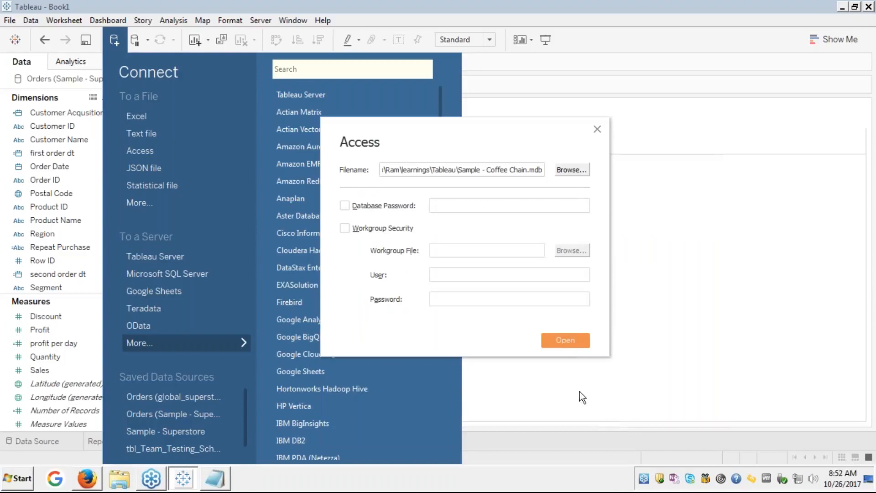
pyautogui.click(564, 339)
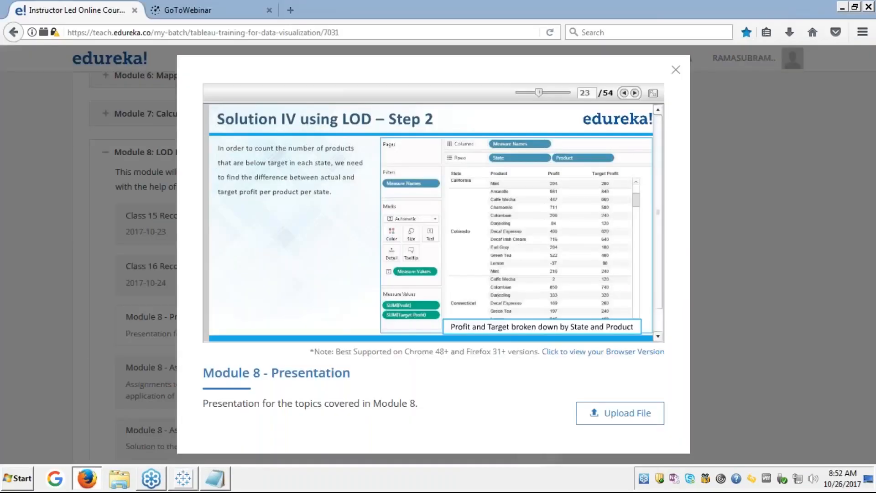
# View the Solution IV slides in full screen in Firefox, going back from slide 23 to the Use Case IV question on slide 20
pyautogui.click(653, 94)
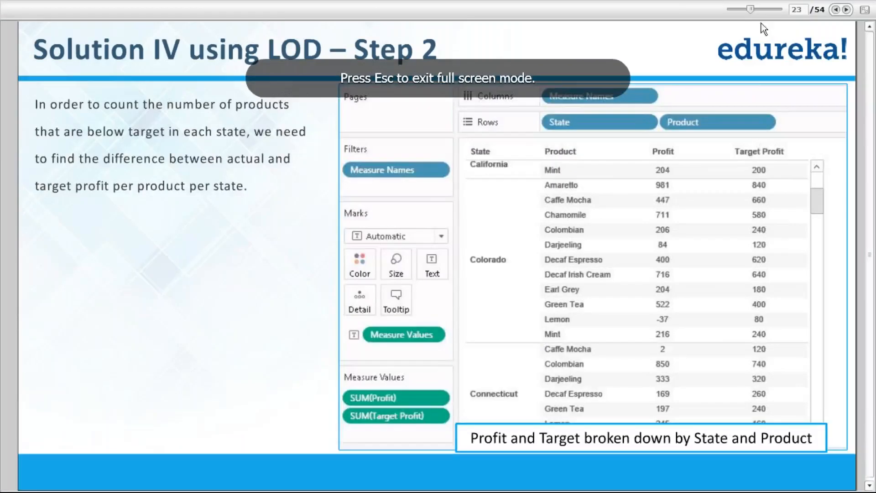
pyautogui.click(835, 10)
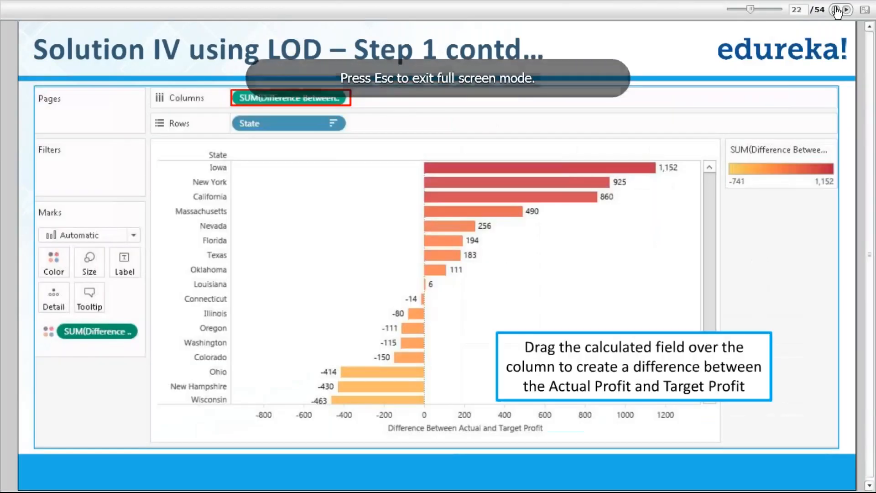
pyautogui.click(836, 10)
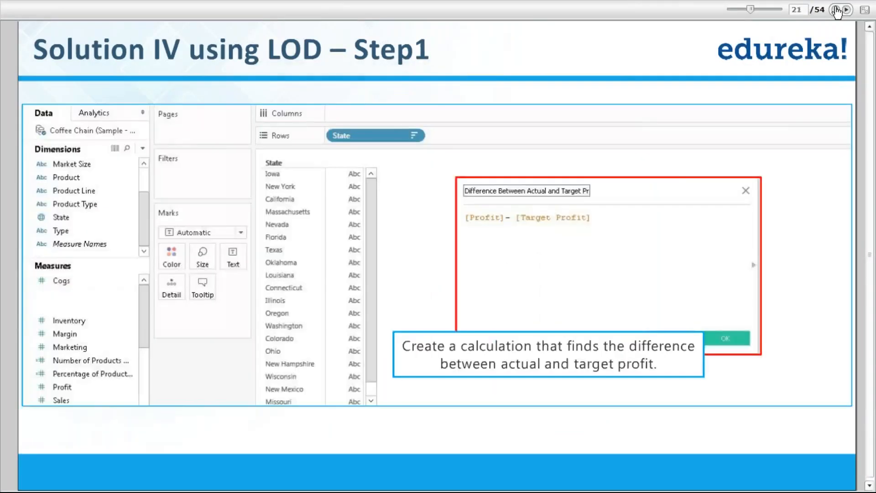
pyautogui.click(836, 10)
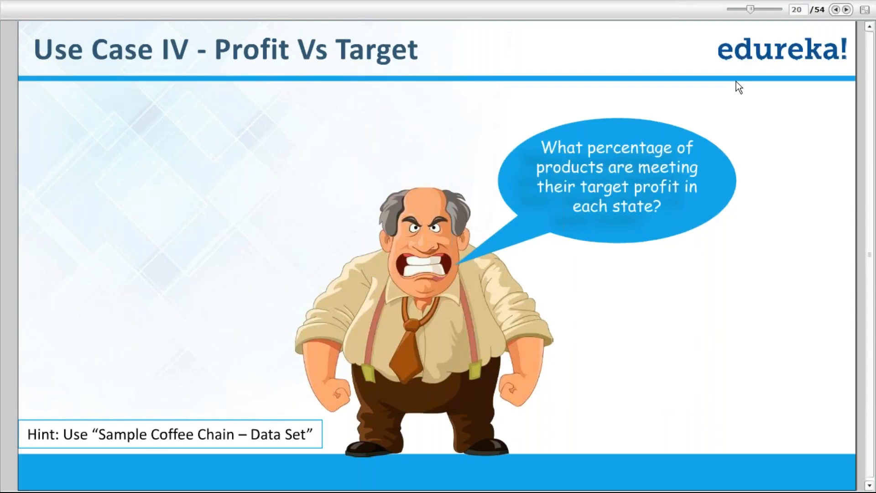
# Return to Tableau and set CoffeeChain Query as the only table of the Sample - Coffee Chain data source
pyautogui.hotkey('alt', 'Tab')
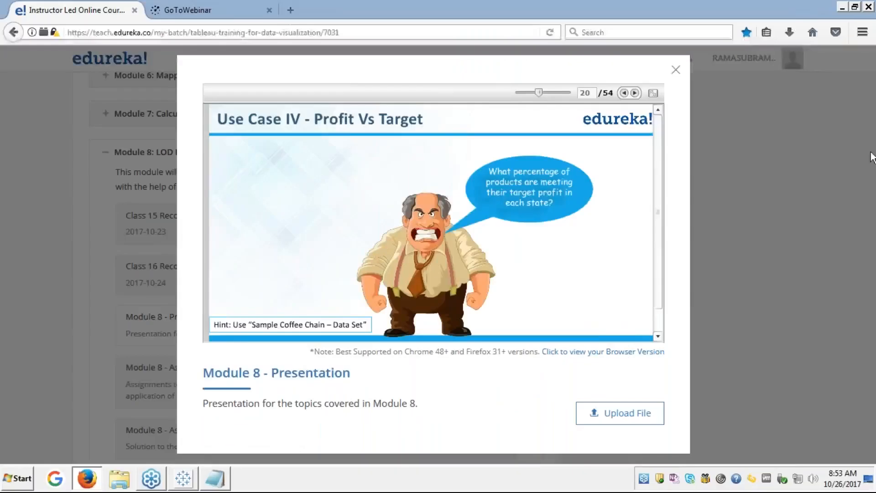
pyautogui.hotkey('alt', 'Tab')
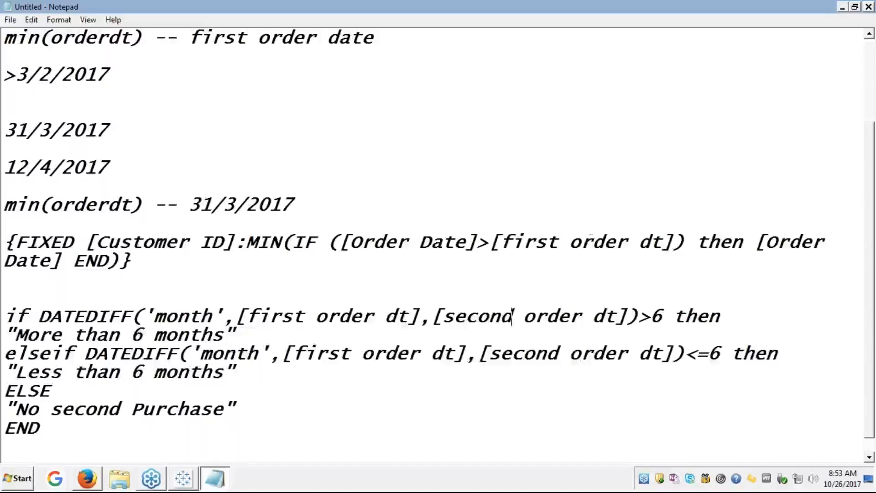
pyautogui.moveTo(186, 479)
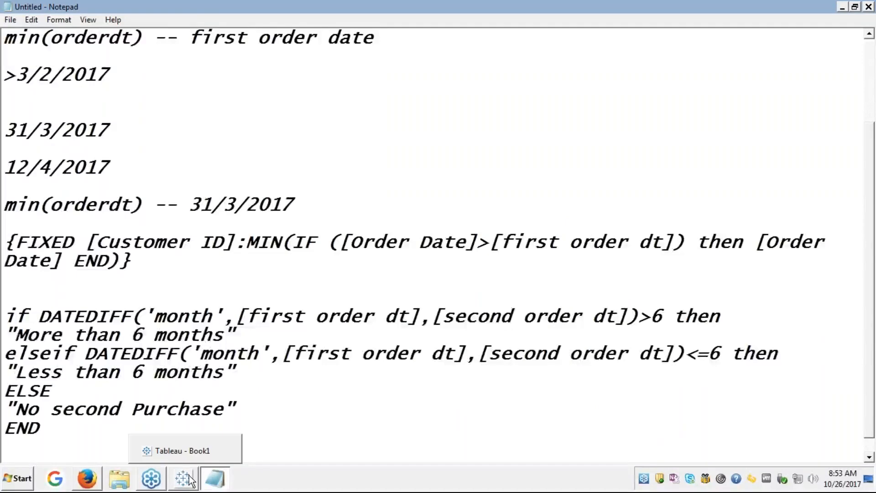
pyautogui.click(183, 480)
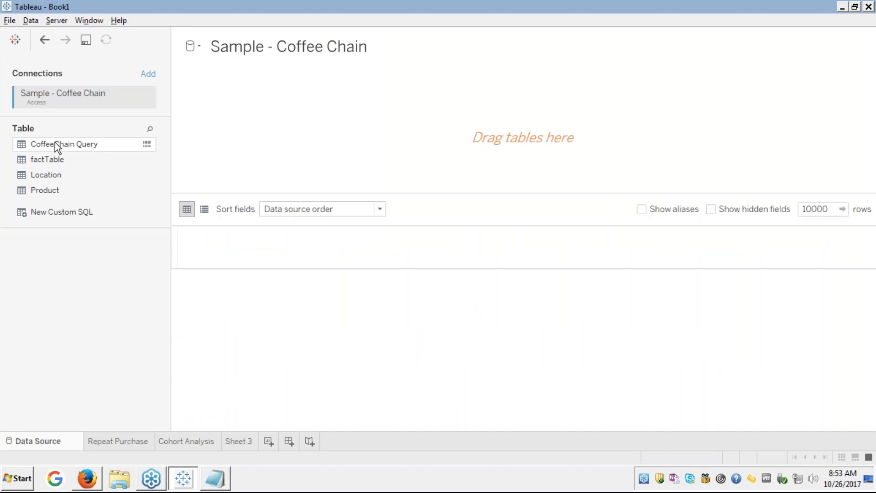
pyautogui.moveTo(50, 191); pyautogui.dragTo(301, 101)
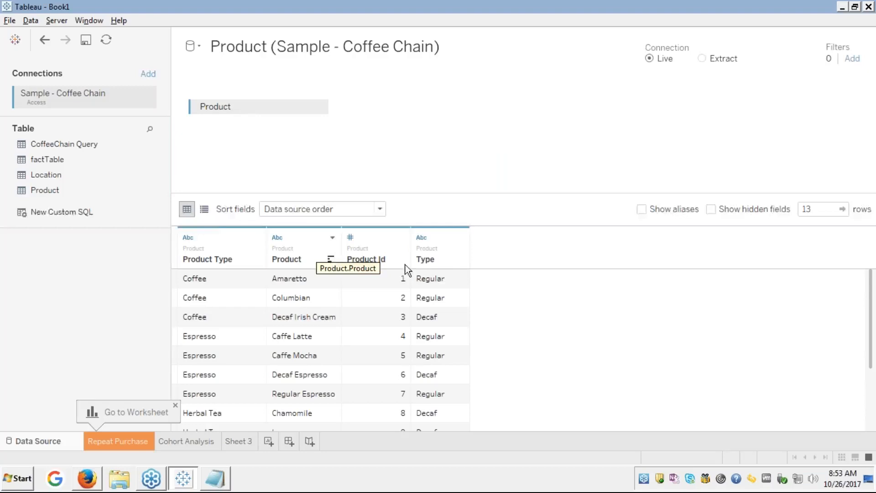
pyautogui.moveTo(250, 112); pyautogui.dragTo(85, 150)
pyautogui.moveTo(134, 135); pyautogui.dragTo(253, 124)
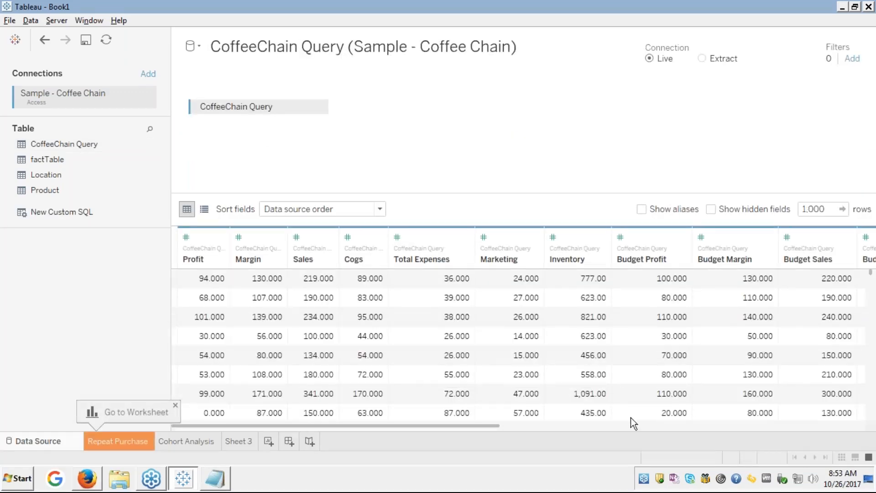
# Examine the CoffeeChain Query columns in the data preview and go through its field names in the metadata list
pyautogui.click(562, 425)
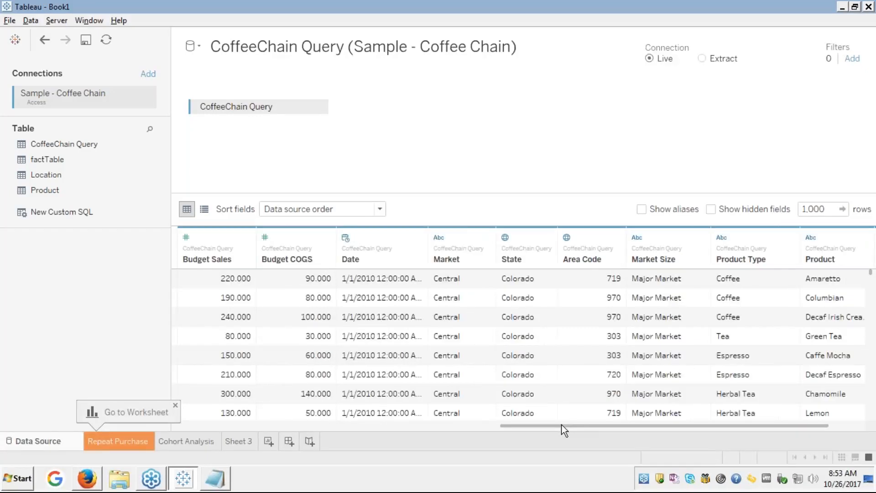
pyautogui.click(844, 425)
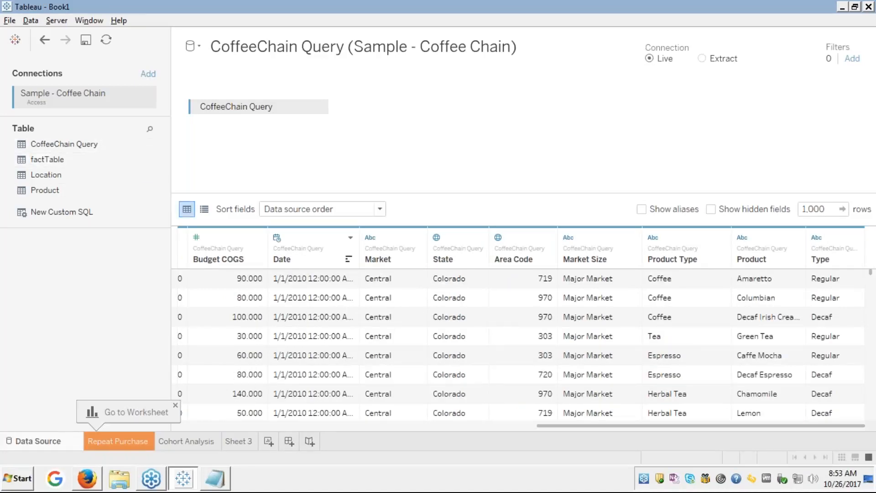
pyautogui.click(204, 212)
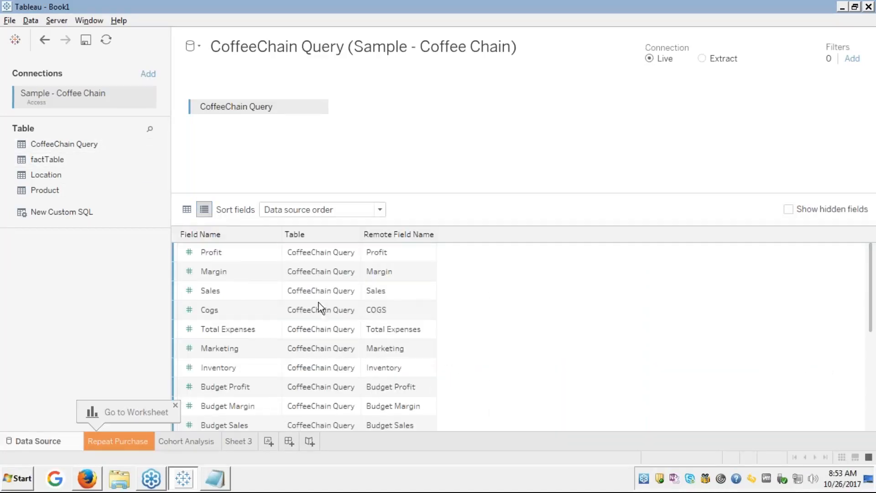
pyautogui.click(225, 249)
pyautogui.click(226, 294)
pyautogui.press('Down')
pyautogui.press('Down')
pyautogui.press('Down')
pyautogui.press('Down')
pyautogui.press('Down')
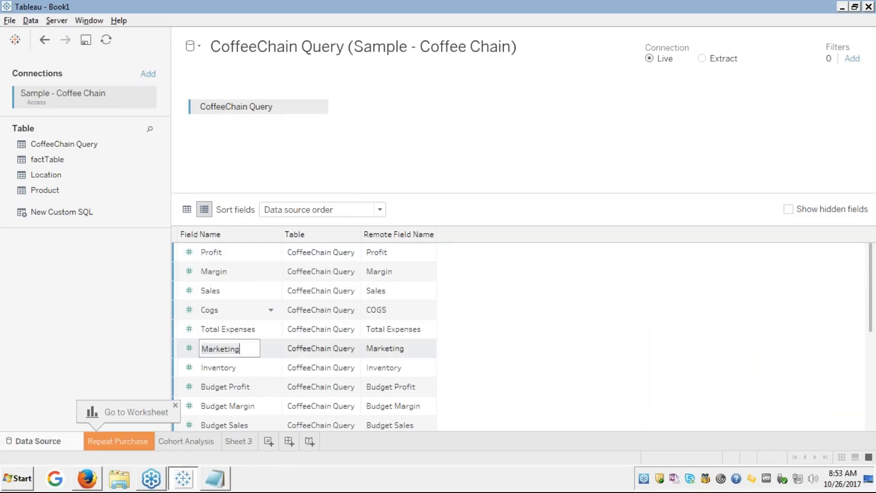
pyautogui.press('Down')
pyautogui.press('Down')
pyautogui.press('Down')
pyautogui.press('Down')
pyautogui.press('Down')
pyautogui.press('Down')
pyautogui.press('Down')
pyautogui.press('Down')
pyautogui.press('Down')
pyautogui.press('Down')
pyautogui.press('Down')
pyautogui.press('Up')
pyautogui.press('Up')
pyautogui.press('Up')
pyautogui.press('Up')
pyautogui.press('Up')
pyautogui.press('Up')
pyautogui.press('Up')
pyautogui.press('Up')
pyautogui.press('Up')
pyautogui.press('Up')
pyautogui.press('Up')
pyautogui.press('Up')
pyautogui.press('Up')
pyautogui.press('Up')
pyautogui.press('Up')
pyautogui.press('Up')
pyautogui.press('Up')
pyautogui.press('Up')
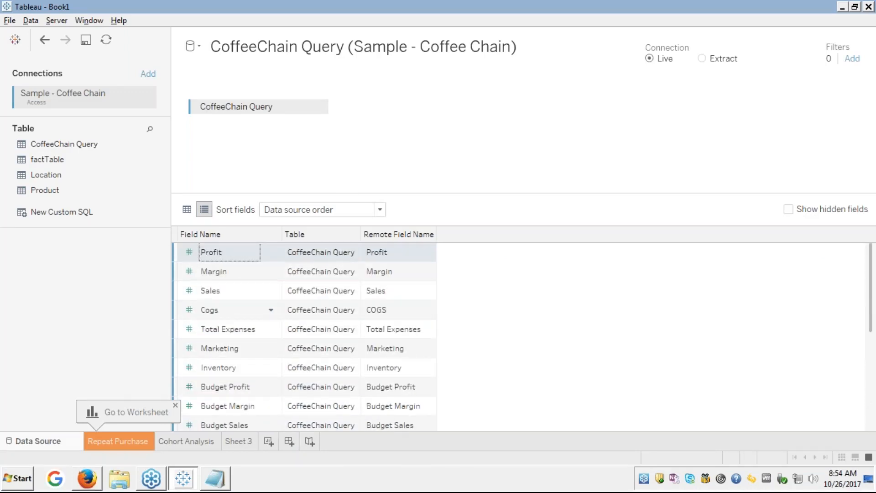
# Open Sheet 3 and make CoffeeChain Query its active data source
pyautogui.click(120, 439)
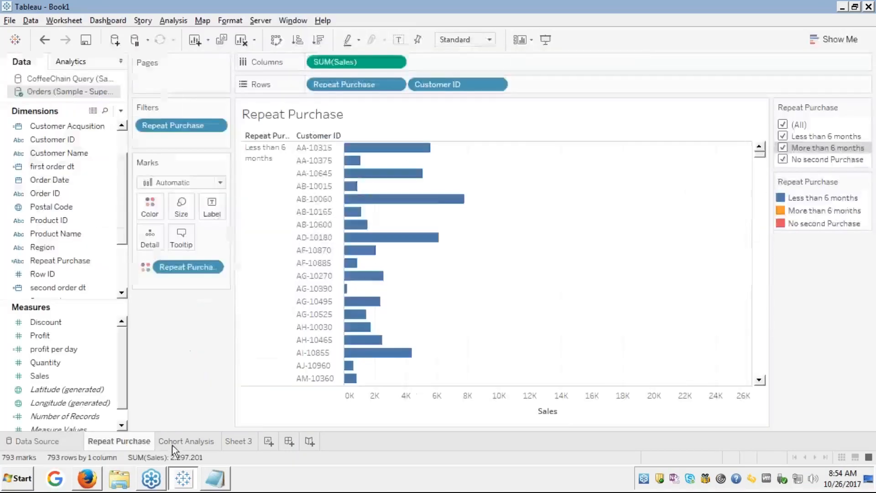
pyautogui.click(234, 440)
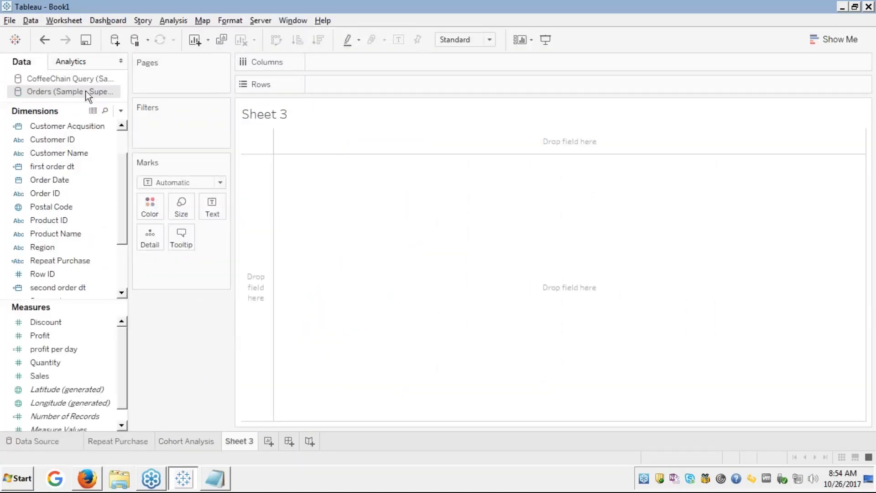
pyautogui.click(65, 81)
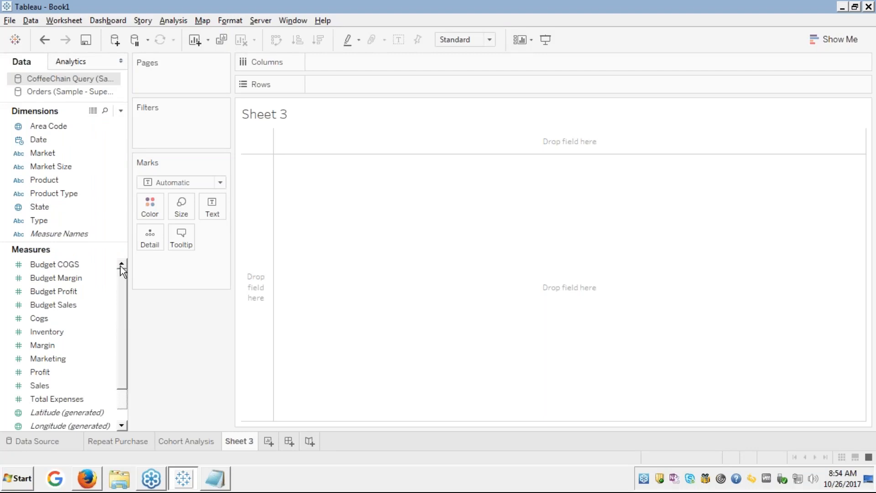
# Switch to Firefox and reread the Use Case IV - Profit Vs Target question in full screen
pyautogui.hotkey('alt', 'Tab')
pyautogui.hotkey('alt', 'Tab')
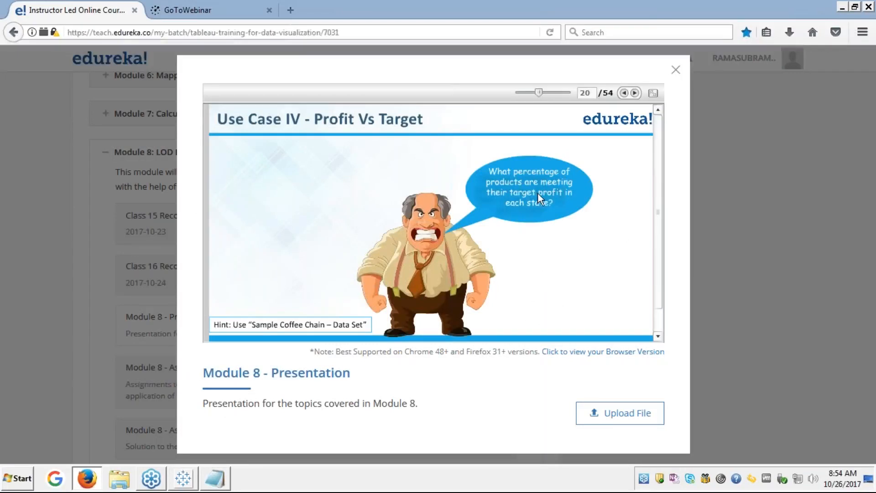
pyautogui.click(653, 94)
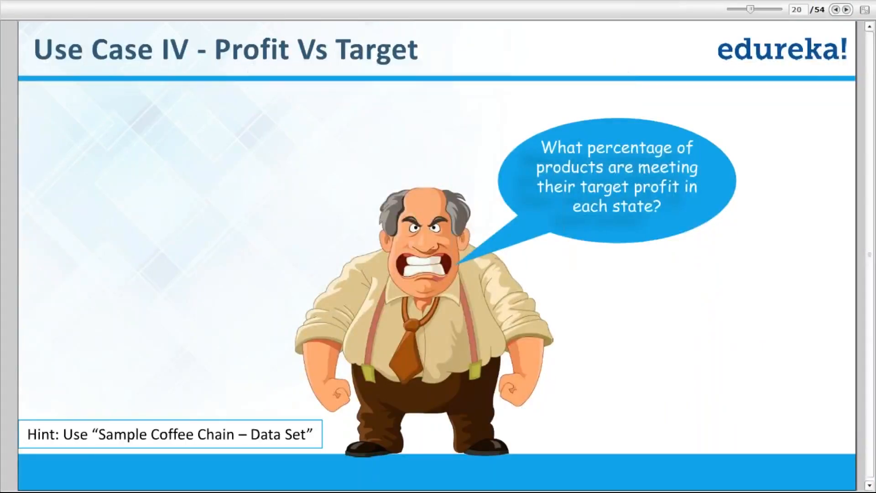
# Return to Tableau and highlight the State dimension and the Product dimension of the CoffeeChain Query source
pyautogui.hotkey('alt', 'Tab')
pyautogui.hotkey('alt', 'Tab')
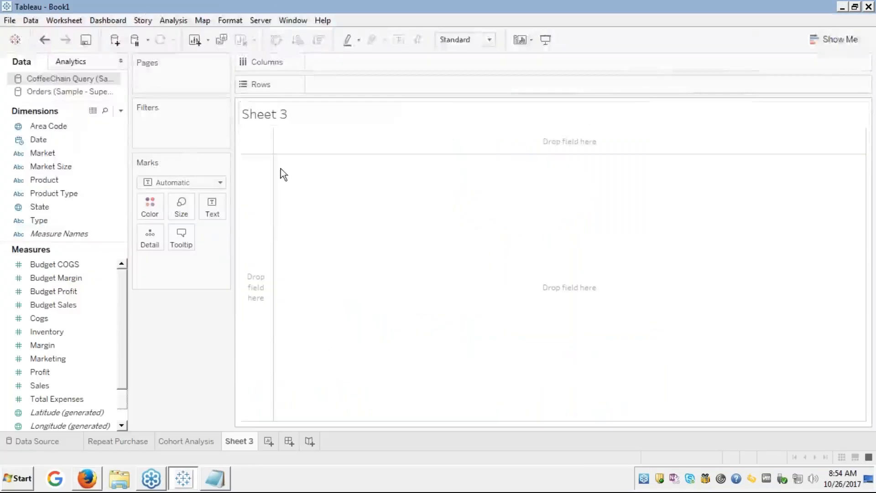
pyautogui.click(46, 208)
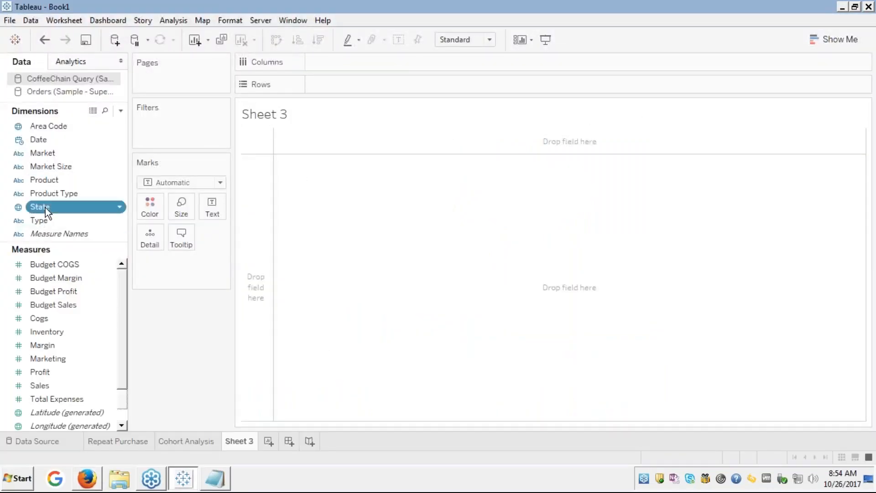
pyautogui.press('Up')
pyautogui.press('Up')
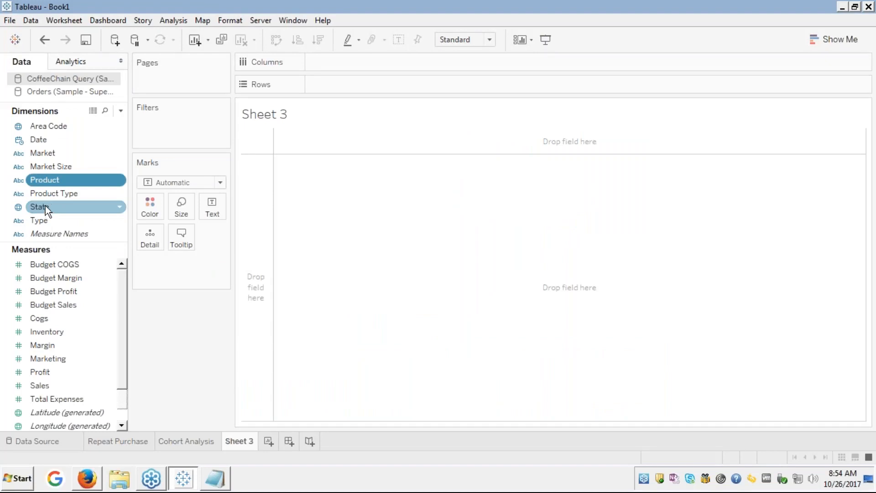
# Build a table listing every product within each state by placing State ahead of Product on the rows
pyautogui.doubleClick(48, 179)
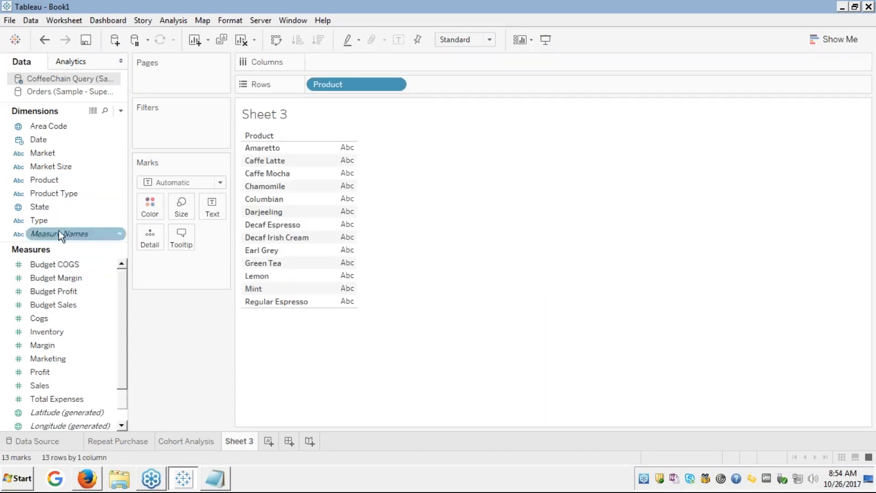
pyautogui.doubleClick(37, 206)
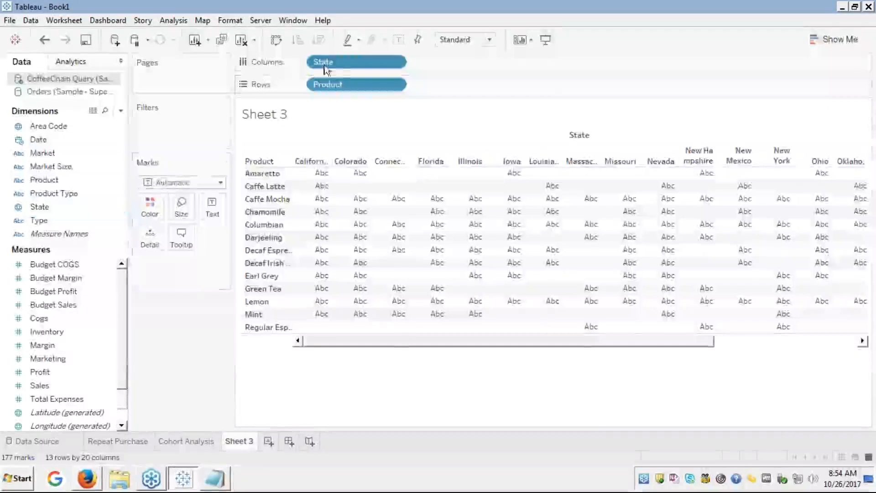
pyautogui.moveTo(341, 61); pyautogui.dragTo(314, 91)
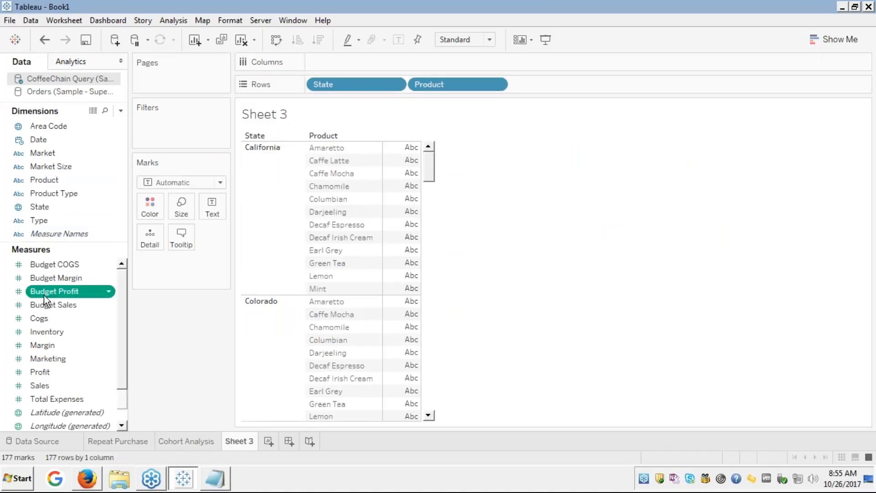
# Add the Profit and Budget Profit measures to the state and product table, with Profit as the first value column
pyautogui.press('t')
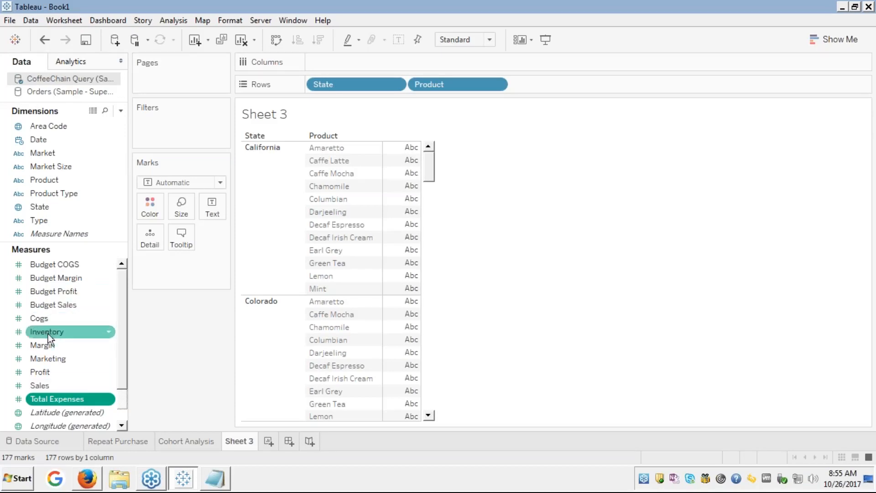
pyautogui.click(39, 371)
pyautogui.doubleClick(40, 371)
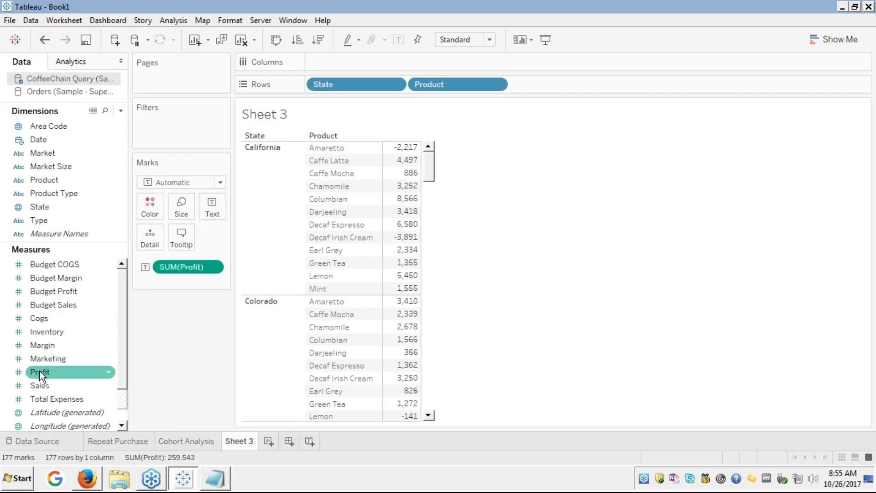
pyautogui.click(54, 290)
pyautogui.doubleClick(54, 291)
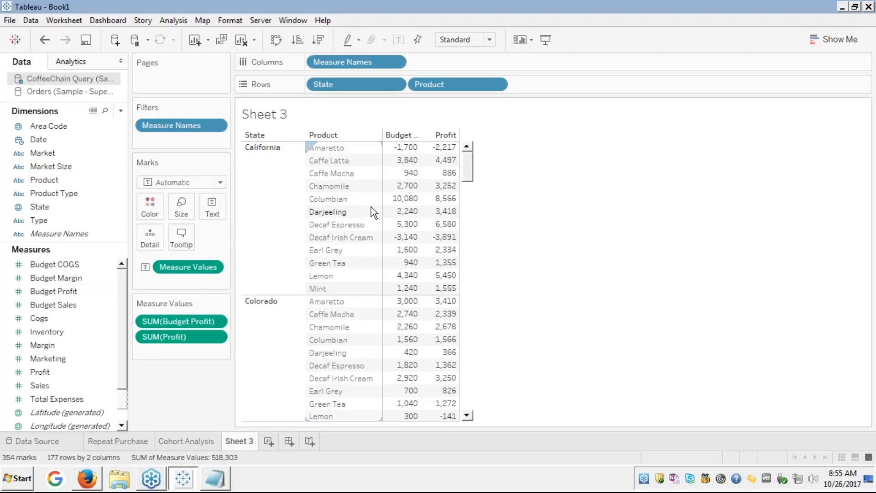
pyautogui.moveTo(407, 217)
pyautogui.moveTo(187, 321); pyautogui.dragTo(188, 345)
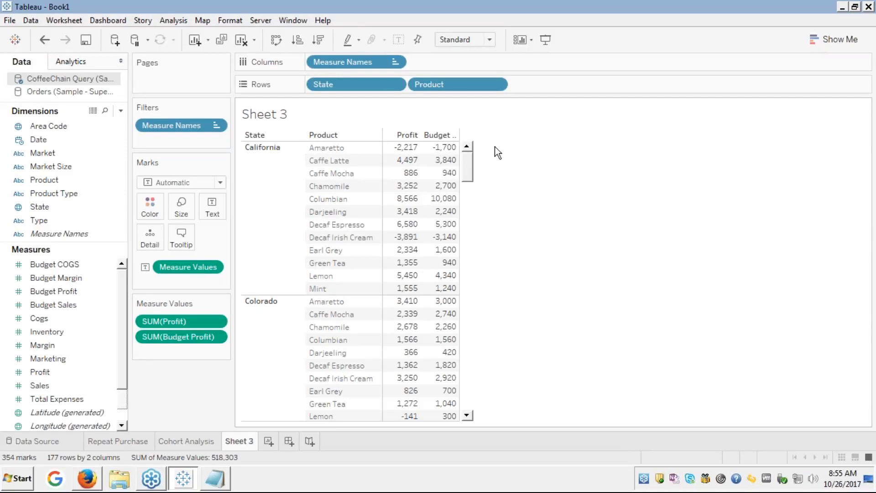
pyautogui.moveTo(446, 154)
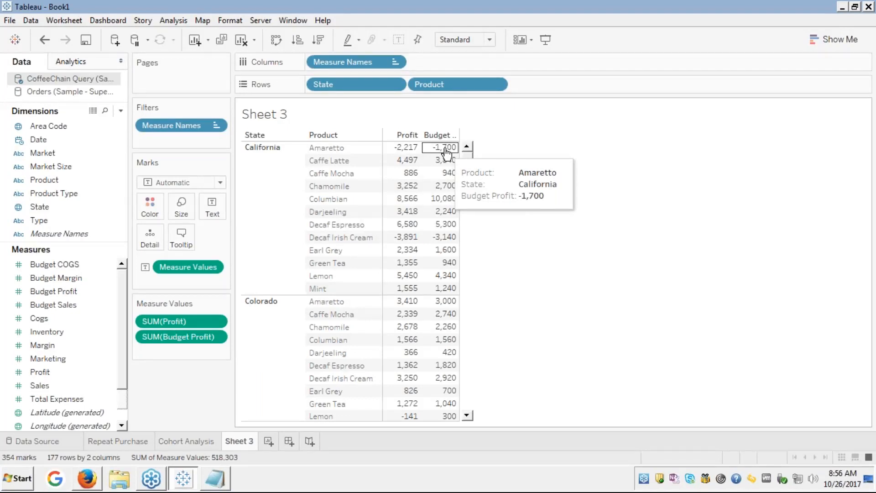
# Switch to Firefox, read the Solution IV using LOD slides from page 21 to 24 in full screen, and return to Tableau
pyautogui.hotkey('alt', 'Tab')
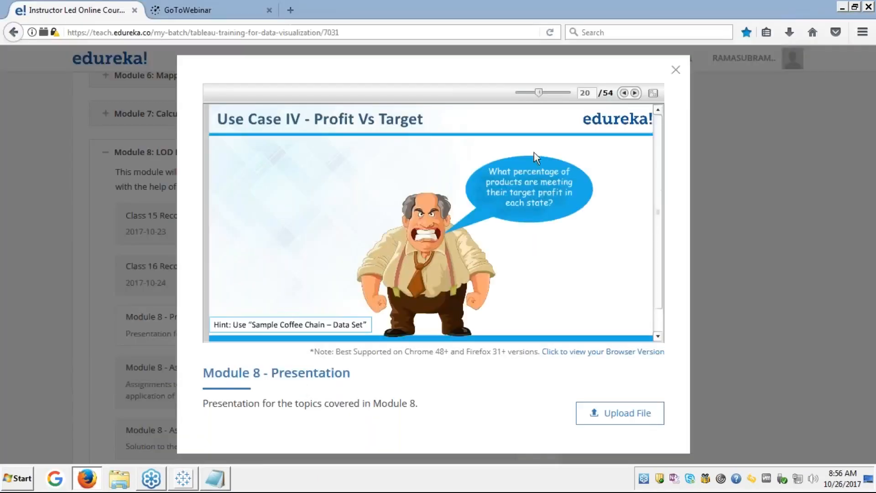
pyautogui.click(653, 94)
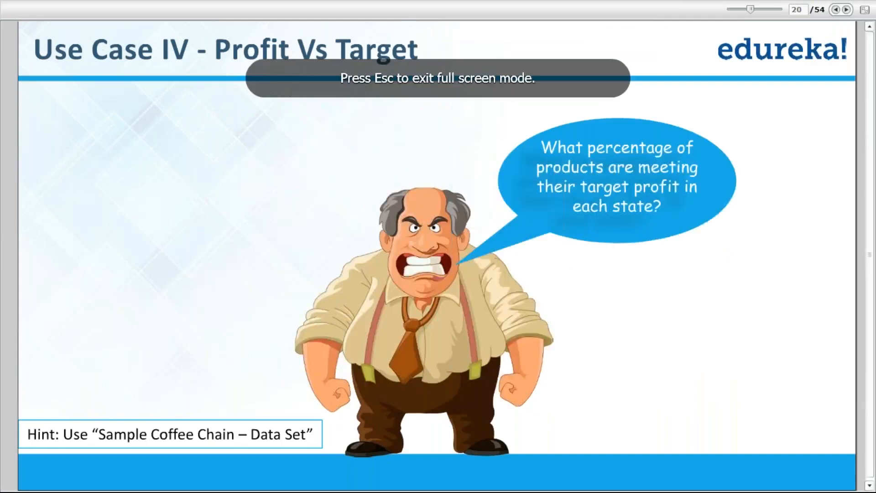
pyautogui.click(847, 9)
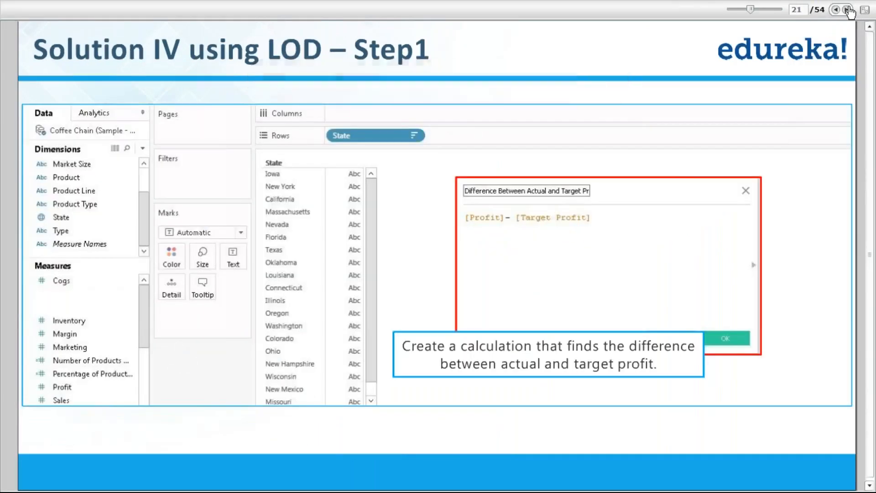
pyautogui.click(847, 10)
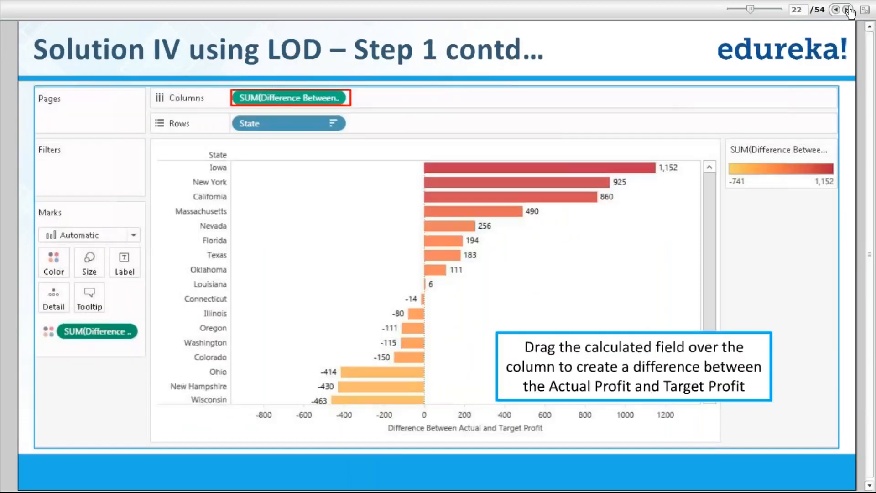
pyautogui.click(846, 10)
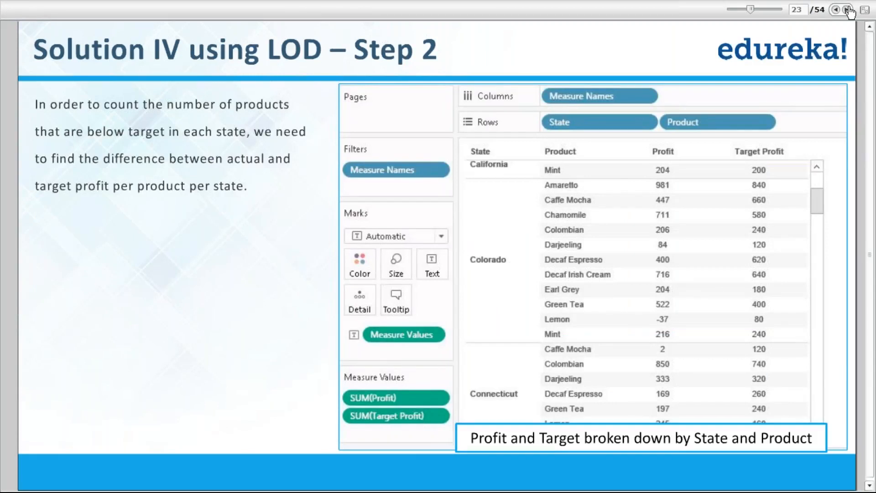
pyautogui.click(847, 10)
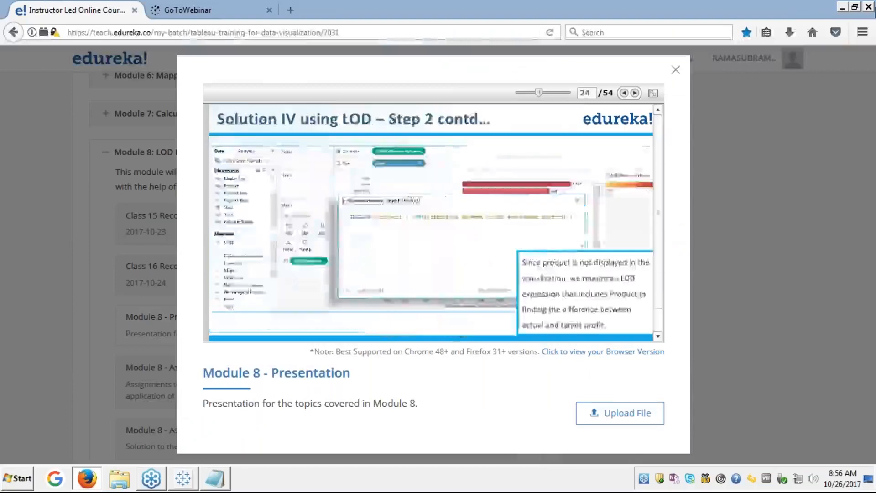
pyautogui.hotkey('alt', 'Tab')
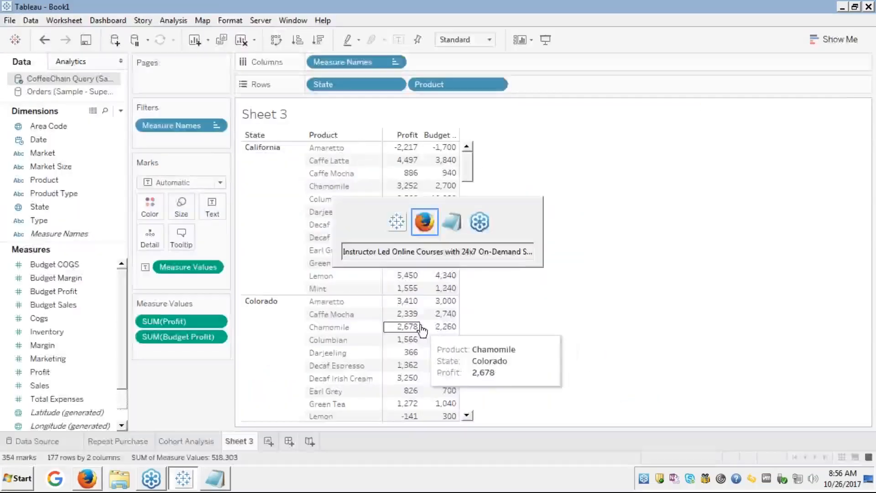
pyautogui.hotkey('alt', 'Tab')
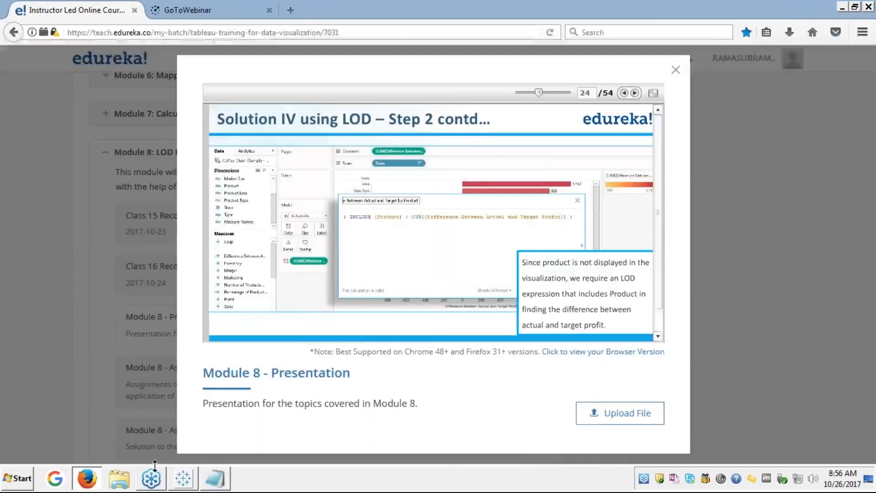
pyautogui.click(193, 476)
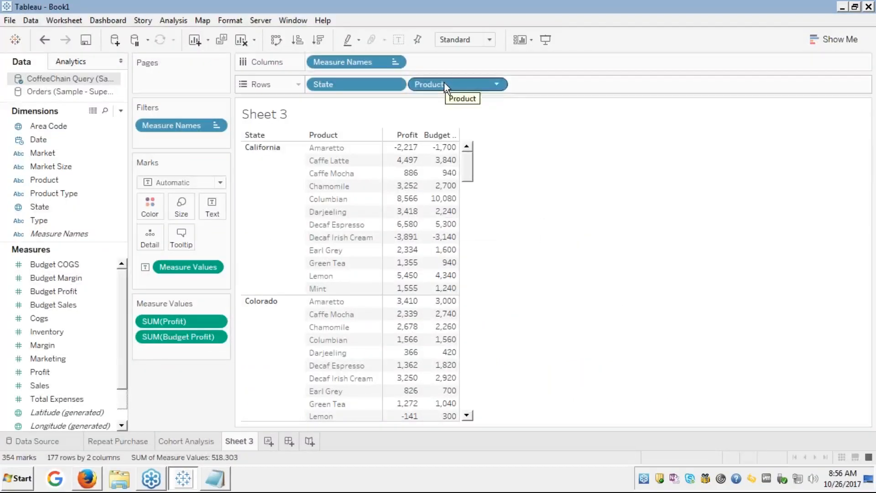
# Remove Product from the rows and start a calculated field from State named LOD Profit Include
pyautogui.moveTo(444, 82); pyautogui.dragTo(56, 223)
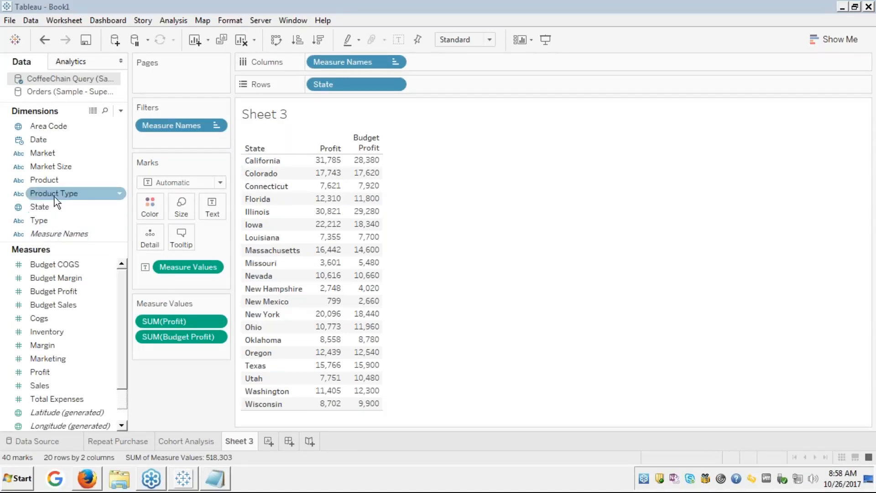
pyautogui.rightClick(44, 206)
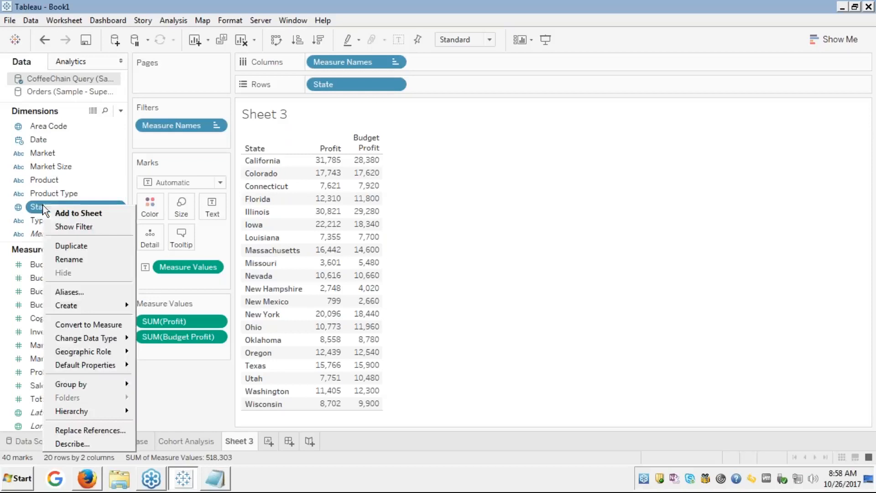
pyautogui.moveTo(75, 303)
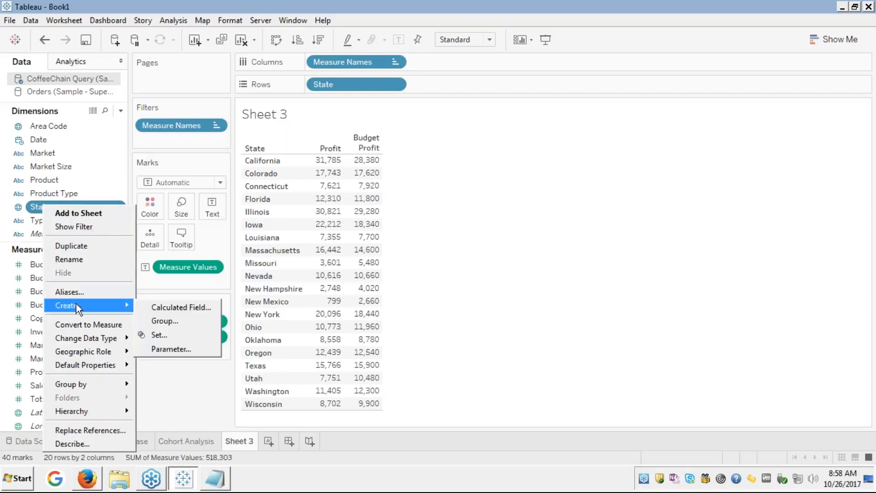
pyautogui.click(178, 306)
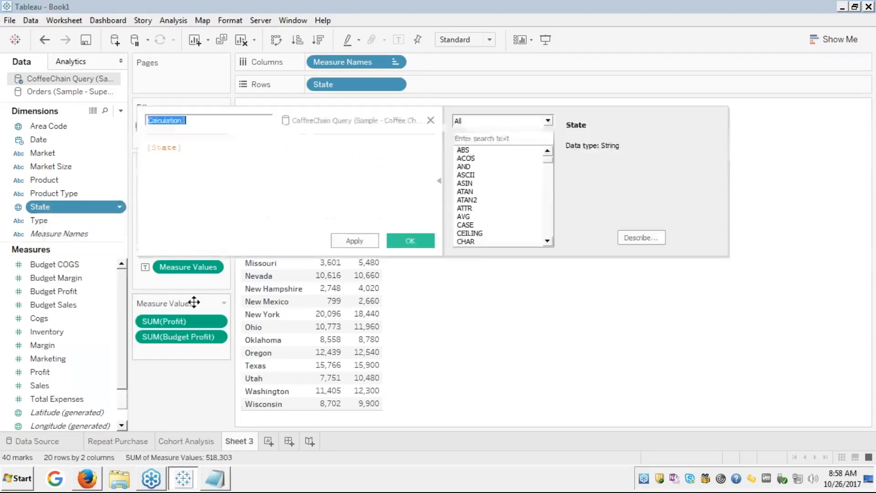
pyautogui.write('I')
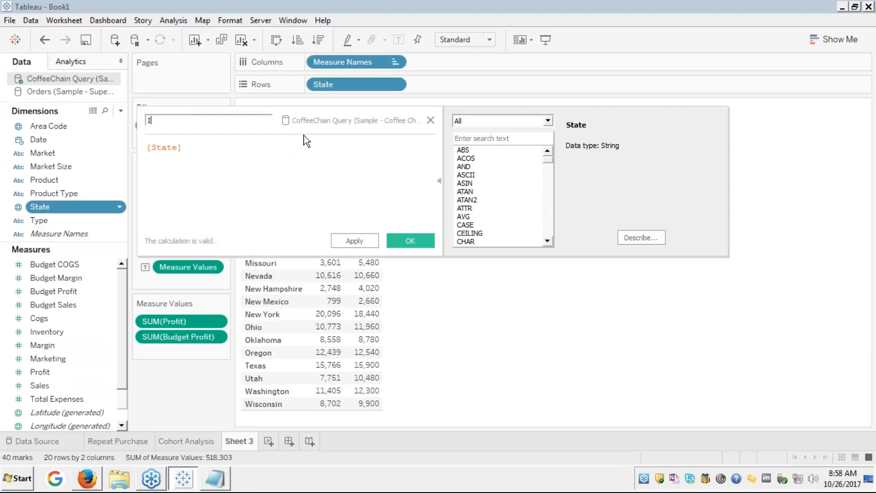
pyautogui.write('Profit')
pyautogui.press('BackSpace')
pyautogui.press('Home')
pyautogui.write('LOD')
pyautogui.press('End')
pyautogui.write('Include')
pyautogui.click(148, 147)
pyautogui.write('Incl')
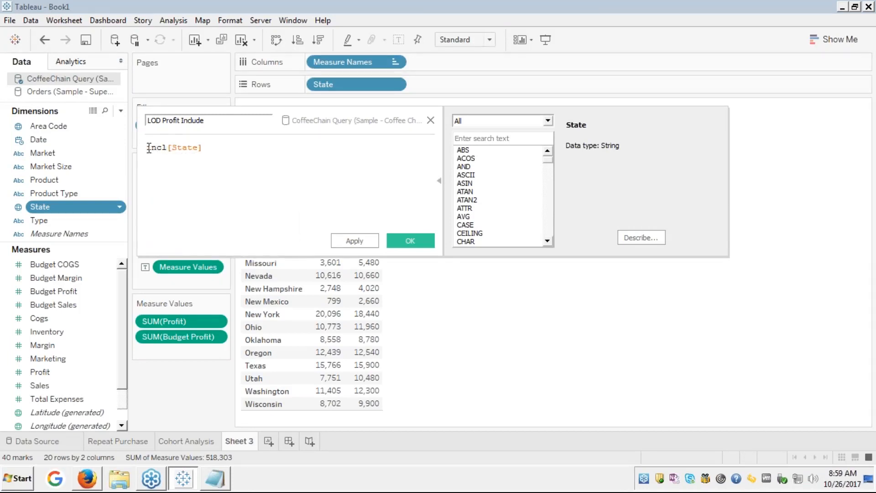
pyautogui.write('ude')
pyautogui.press('BackSpace')
pyautogui.press('BackSpace')
pyautogui.press('BackSpace')
pyautogui.press('BackSpace')
pyautogui.press('BackSpace')
pyautogui.press('BackSpace')
pyautogui.press('BackSpace')
pyautogui.press('BackSpace')
pyautogui.write('Inc')
pyautogui.press('BackSpace')
pyautogui.press('BackSpace')
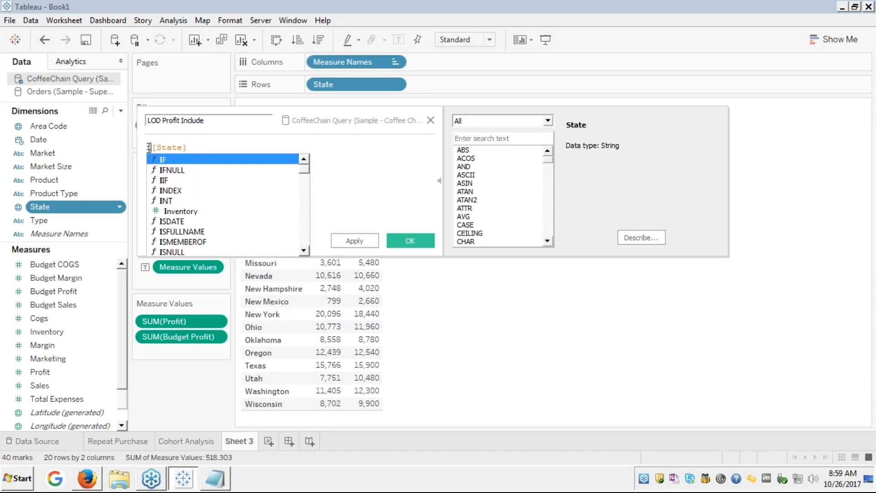
# Replace the default formula with the opening of an include expression on the Product field, {include [Product]:
pyautogui.hotkey('ctrl', 'a')
pyautogui.press('BackSpace')
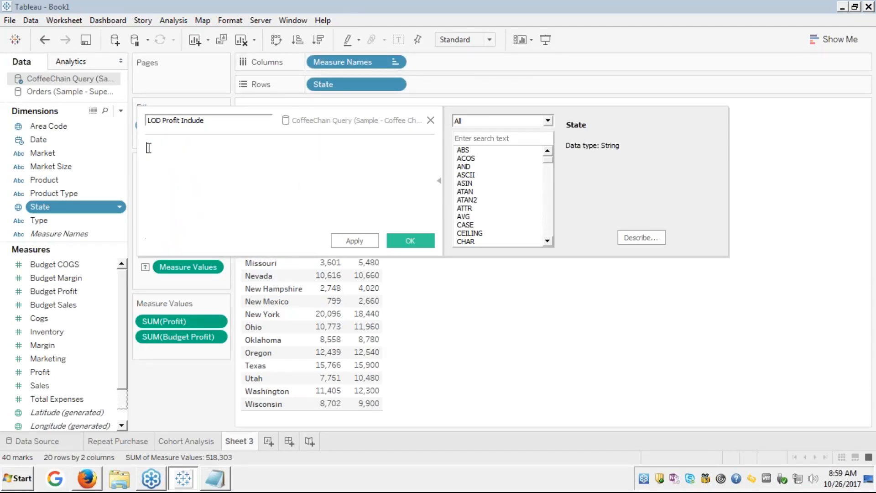
pyautogui.write('Inc')
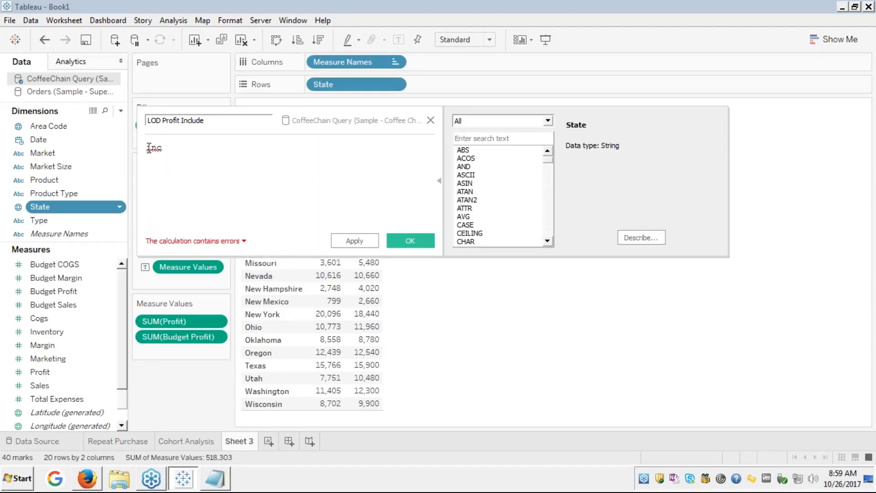
pyautogui.write('lude')
pyautogui.moveTo(147, 147)
pyautogui.write('{')
pyautogui.click(213, 146)
pyautogui.write('prod')
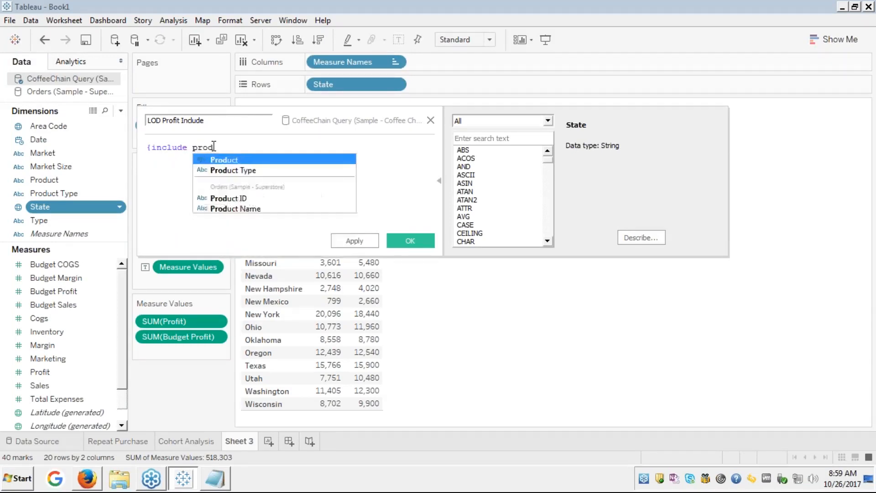
pyautogui.press('Return')
pyautogui.write(':')
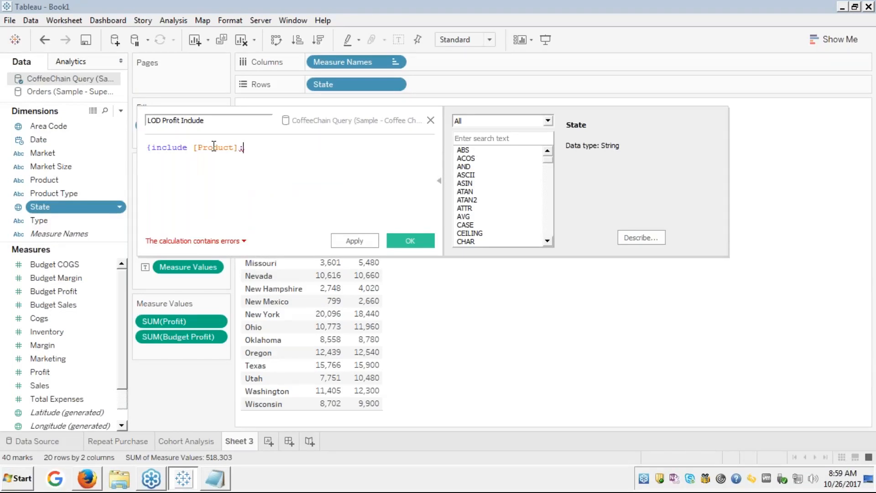
# Extend the include expression with the aggregation SUM([Profit]) using the CoffeeChain Query Profit field
pyautogui.write('su')
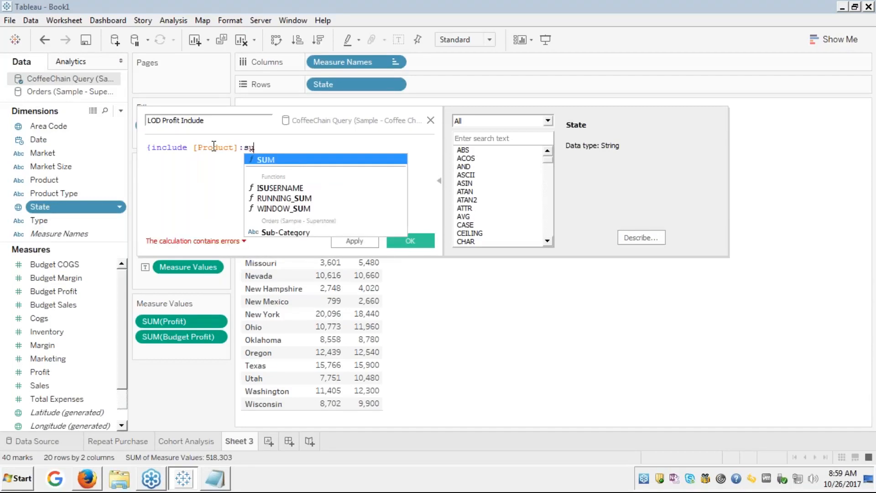
pyautogui.press('BackSpace')
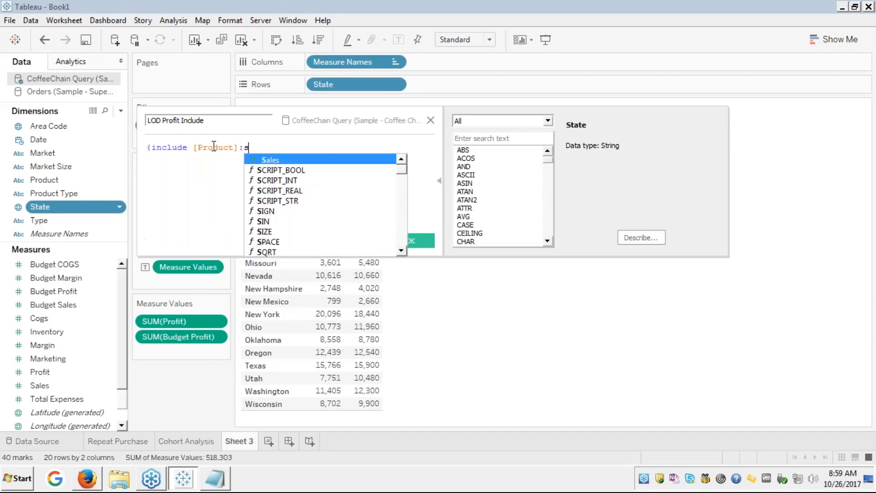
pyautogui.press('BackSpace')
pyautogui.write('sum')
pyautogui.press('Return')
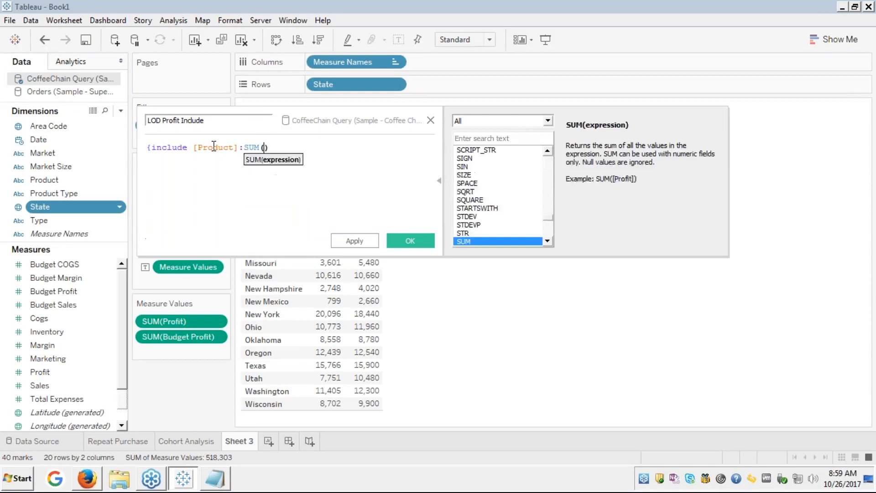
pyautogui.write('(')
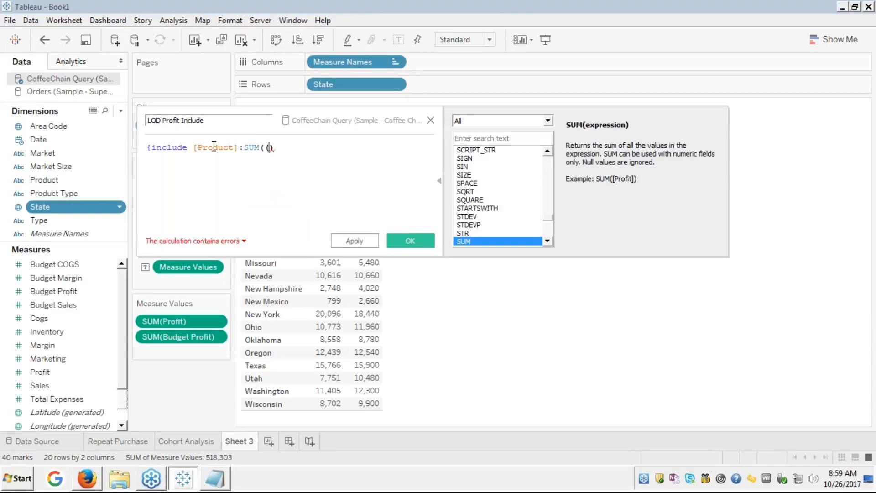
pyautogui.press('BackSpace')
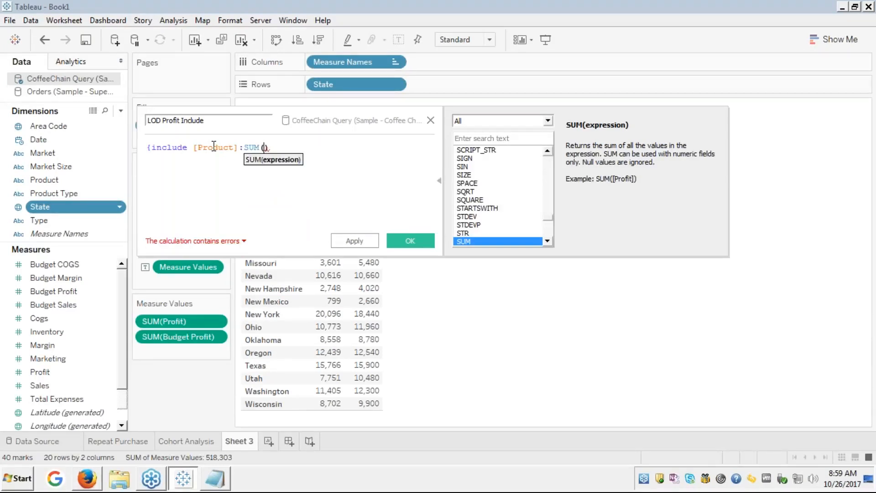
pyautogui.write('pro')
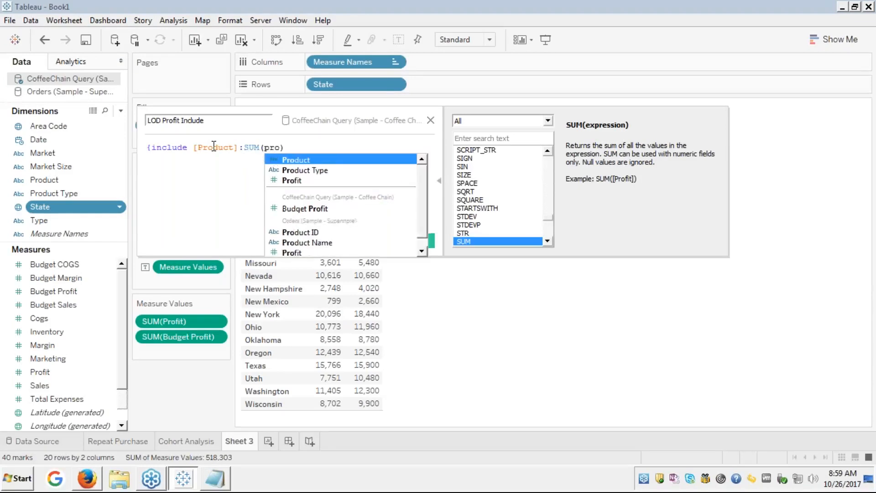
pyautogui.press('Down')
pyautogui.press('Down')
pyautogui.press('Return')
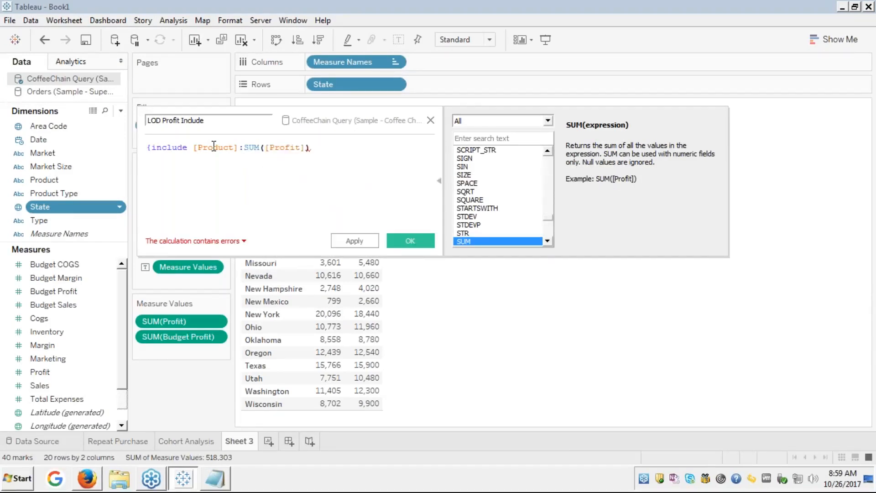
# Complete the LOD Profit Include formula as {include [Product]:SUM([Profit]-[Budget Profit])}
pyautogui.press('Left')
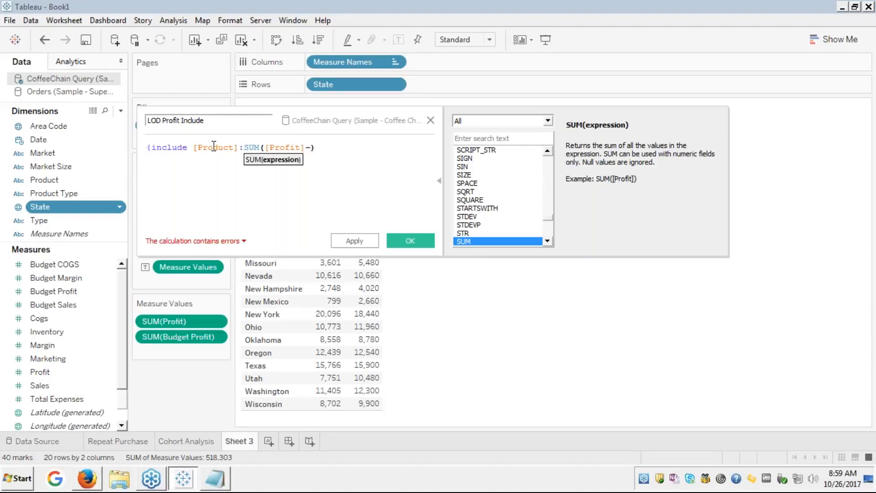
pyautogui.write('b')
pyautogui.press('Escape')
pyautogui.write('d')
pyautogui.press('BackSpace')
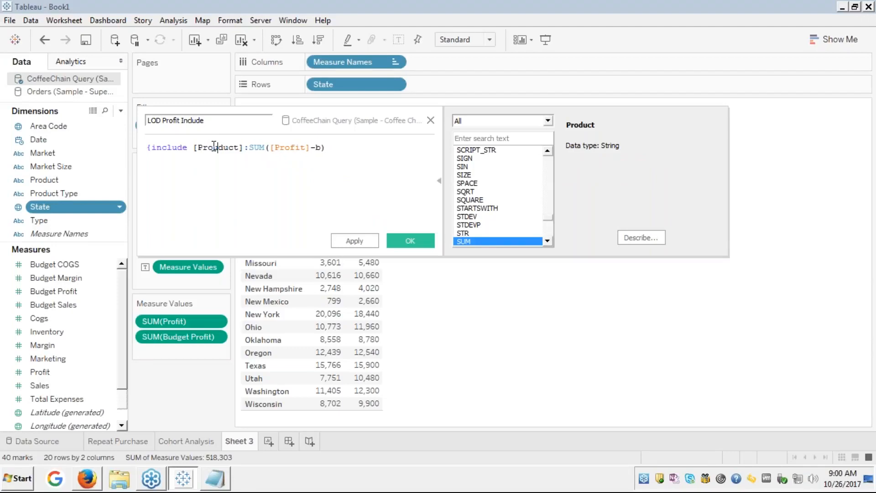
pyautogui.press('BackSpace')
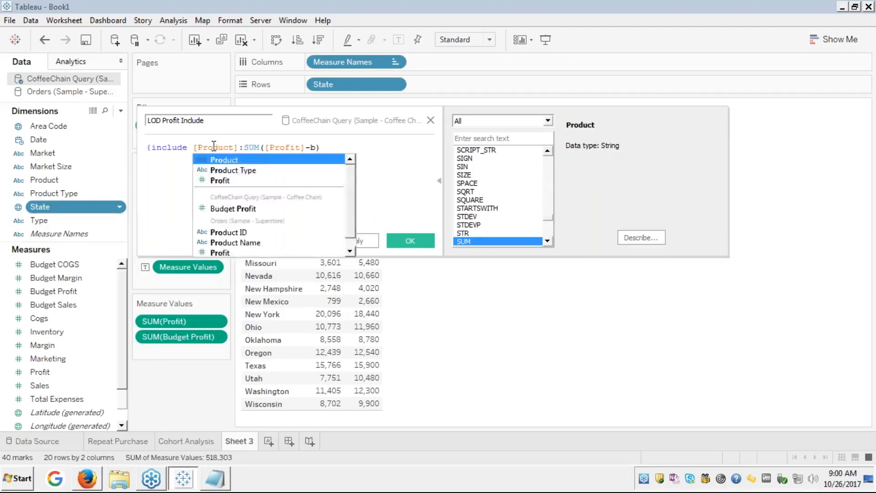
pyautogui.moveTo(193, 146); pyautogui.dragTo(320, 147)
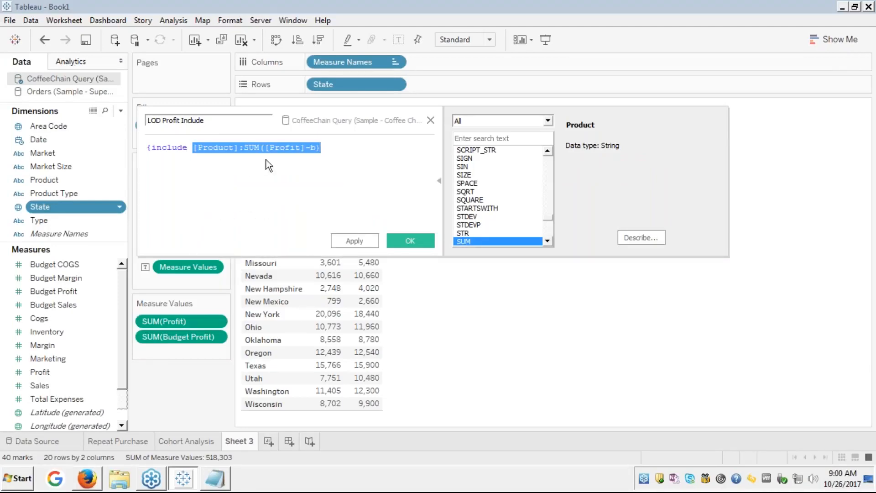
pyautogui.click(315, 147)
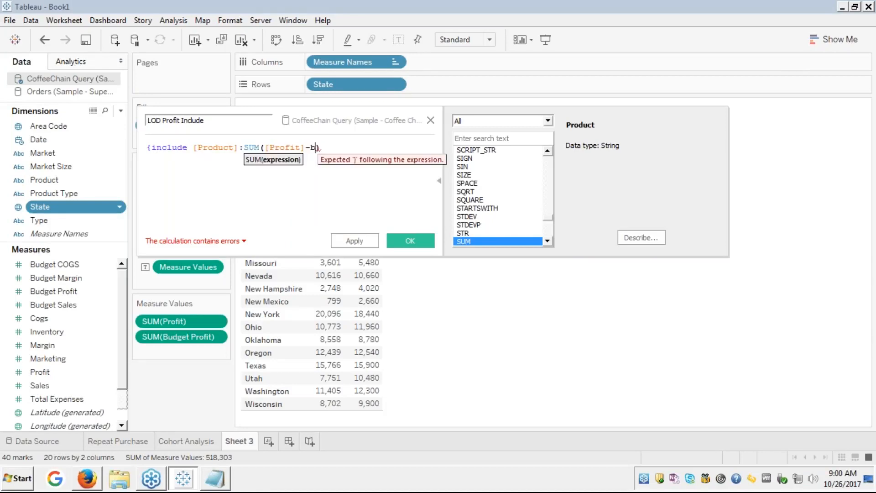
pyautogui.write('ud')
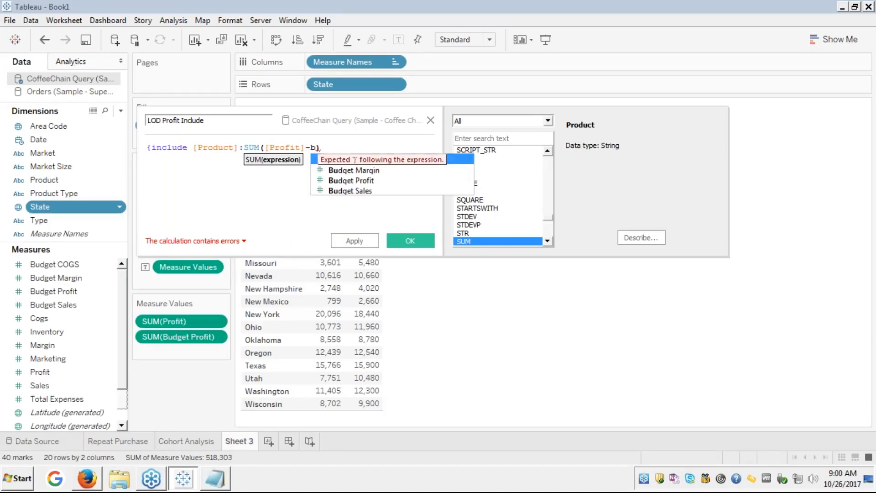
pyautogui.press('Down')
pyautogui.press('Down')
pyautogui.press('Return')
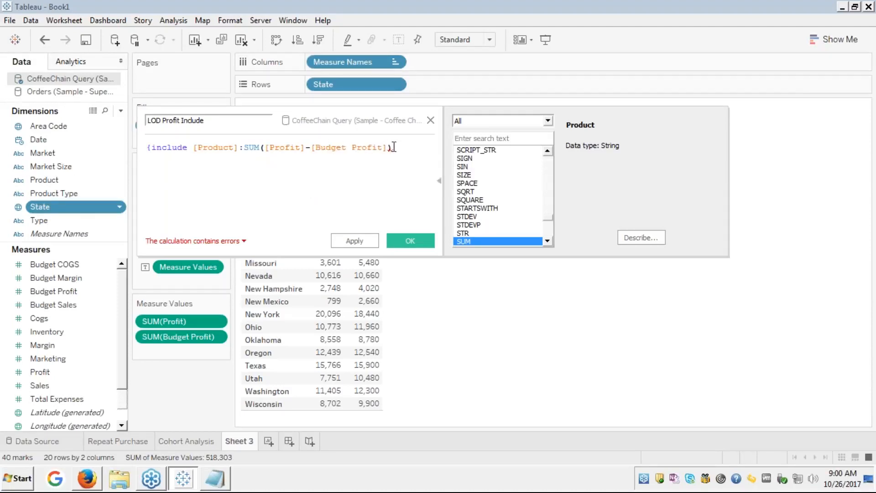
pyautogui.write('}')
# Read the calculation's error details and close the calculated field without saving it
pyautogui.click(193, 240)
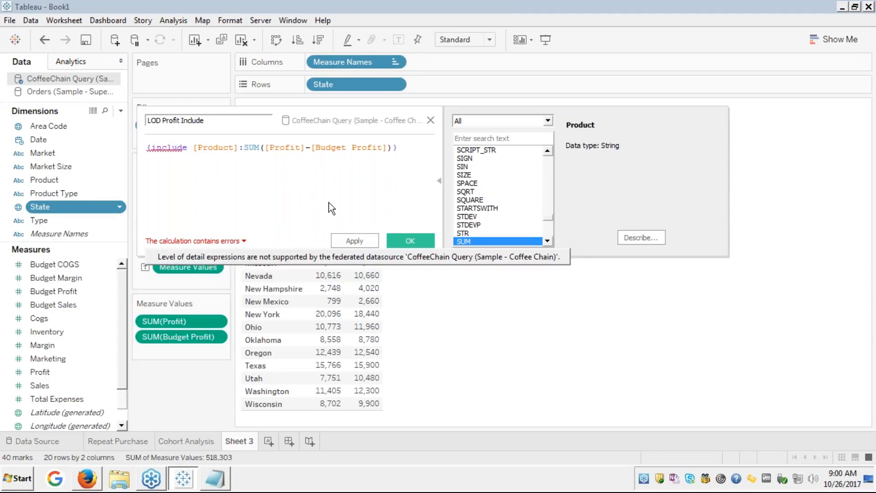
pyautogui.hotkey('ctrl', 'a')
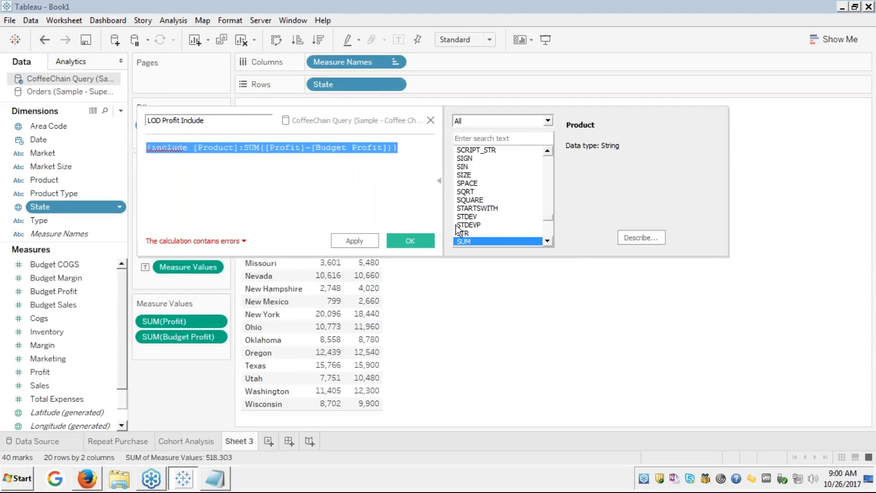
pyautogui.click(430, 120)
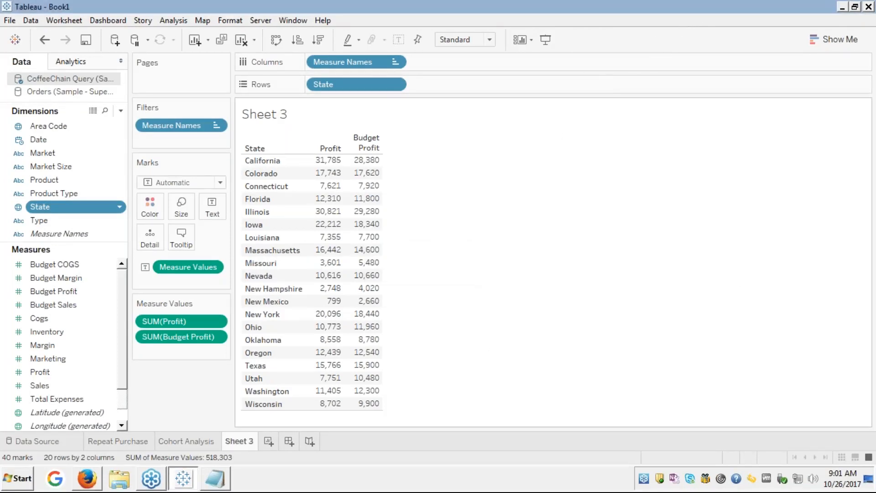
# Switch to Firefox, read the Solution IV using LOD slides from page 24 to 26 in full screen, and return to Tableau
pyautogui.click(87, 479)
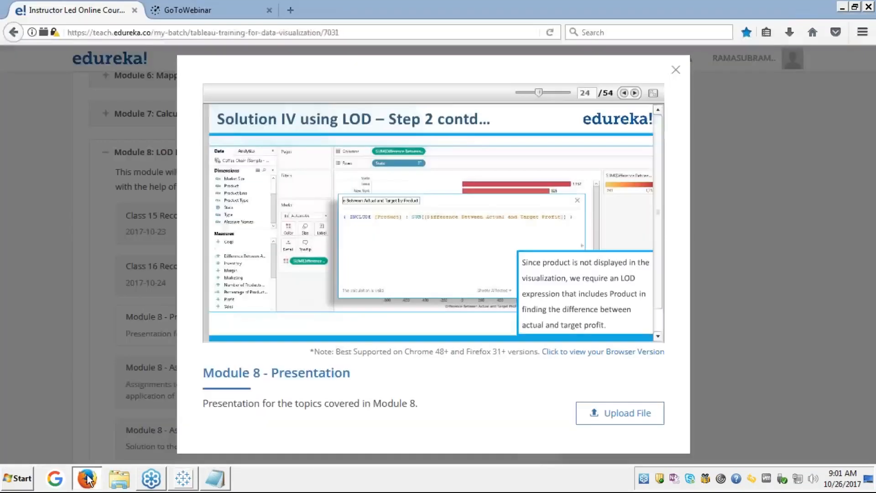
pyautogui.click(652, 93)
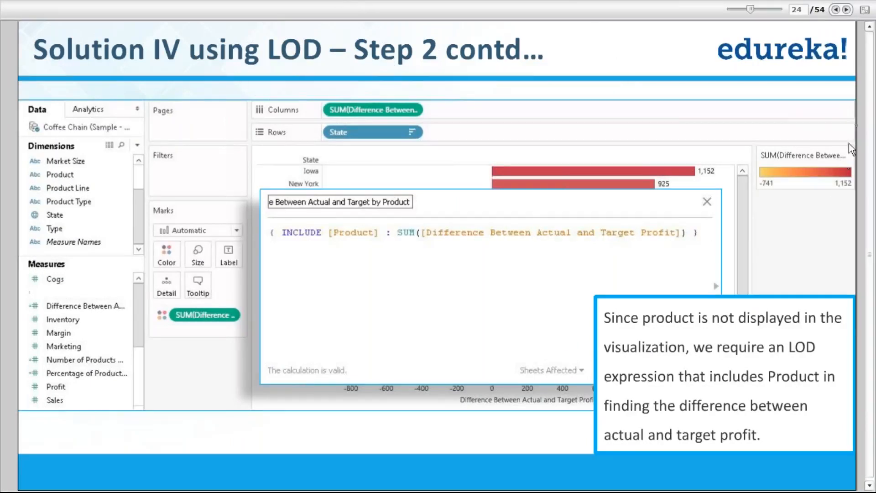
pyautogui.click(846, 10)
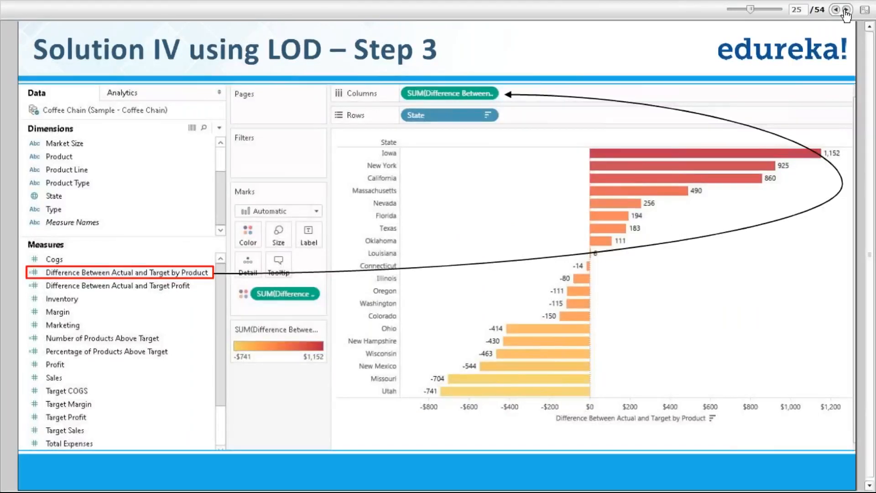
pyautogui.click(846, 10)
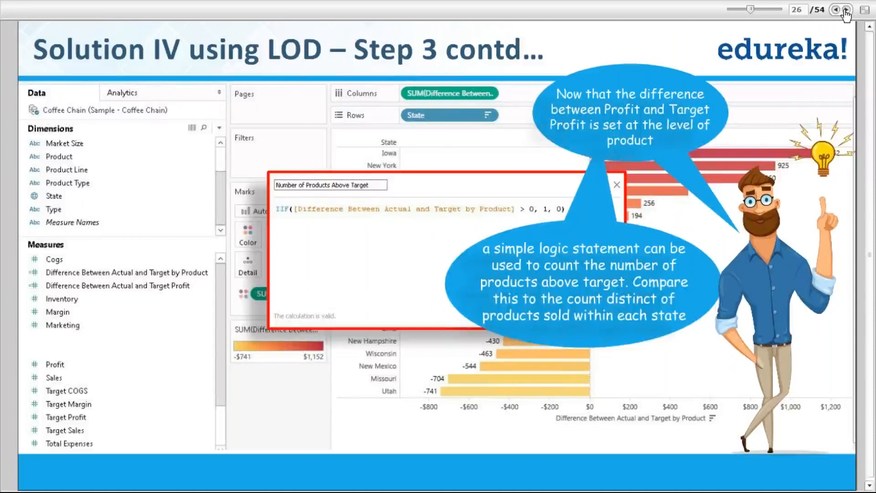
pyautogui.hotkey('alt', 'Tab')
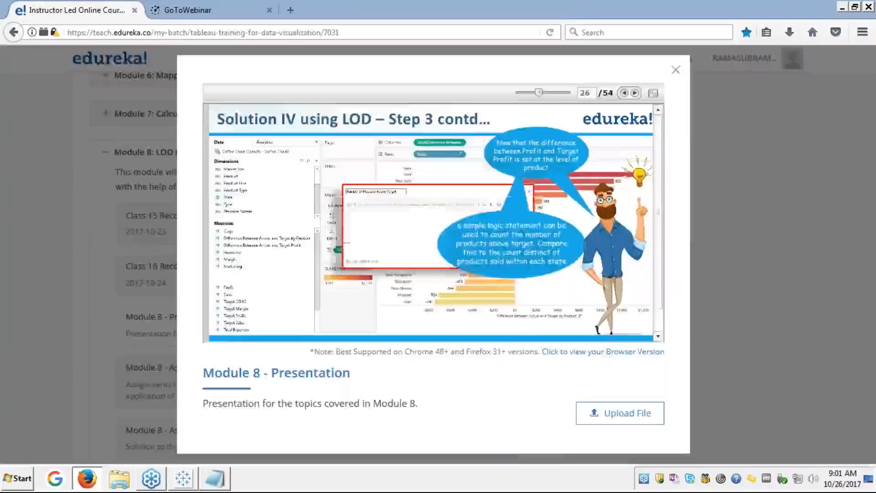
pyautogui.hotkey('alt', 'Tab')
pyautogui.hotkey('alt', 'Tab')
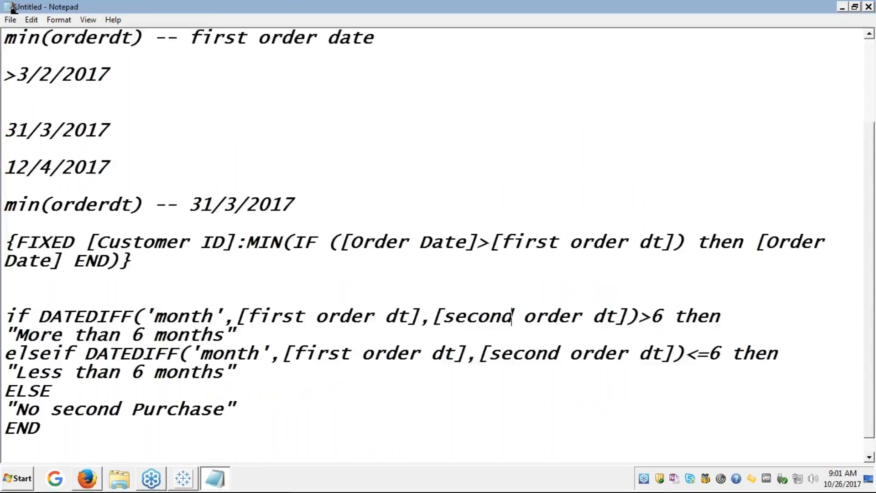
pyautogui.click(183, 479)
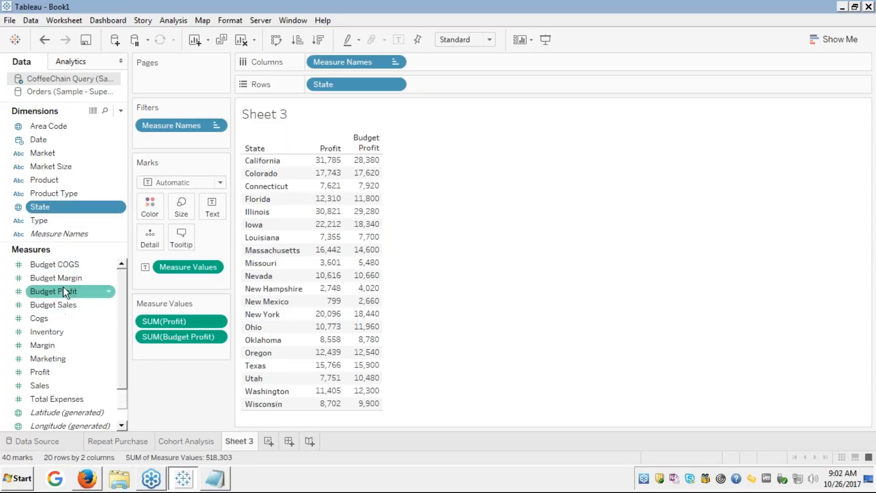
# Start a calculated field from State and replace its default formula with the IIF function
pyautogui.rightClick(60, 206)
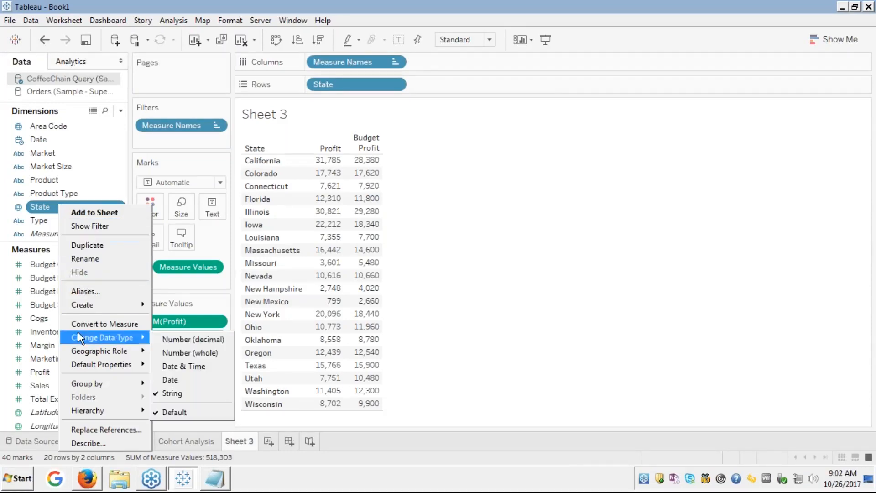
pyautogui.moveTo(89, 307)
pyautogui.click(179, 304)
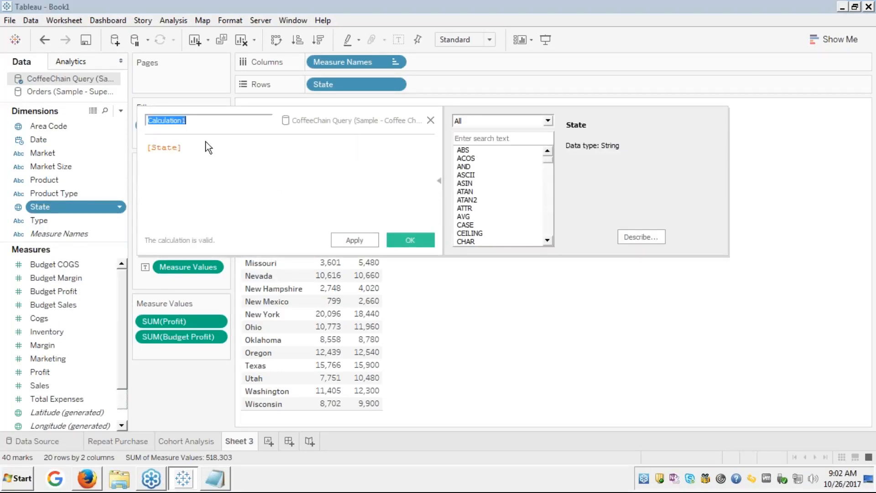
pyautogui.click(194, 157)
pyautogui.write('iif')
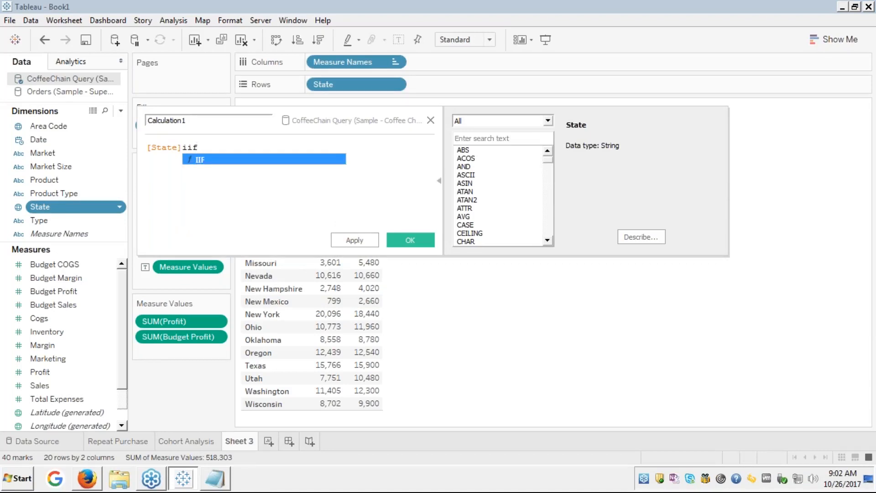
pyautogui.hotkey('ctrl', 'a')
pyautogui.press('BackSpace')
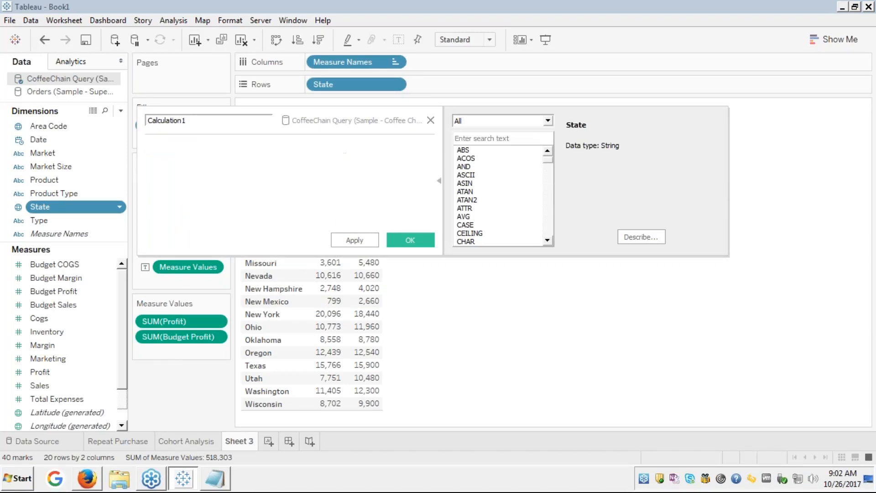
pyautogui.write('iif')
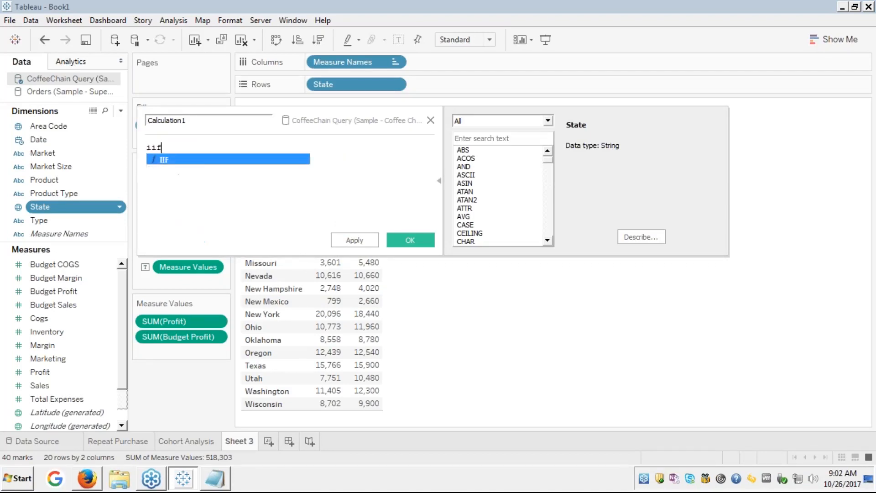
pyautogui.press('Return')
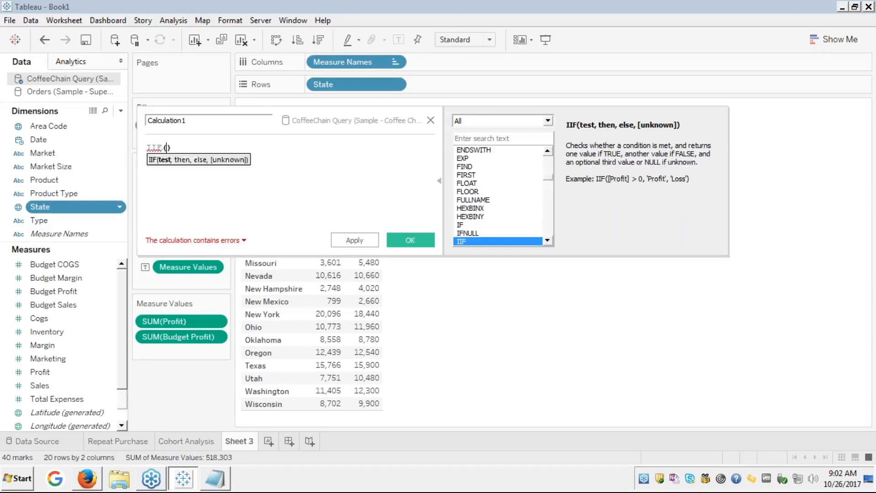
# Fill in the IIF arguments so the formula reads IIF(diffinproft>0,1,0)
pyautogui.write('diffinproft')
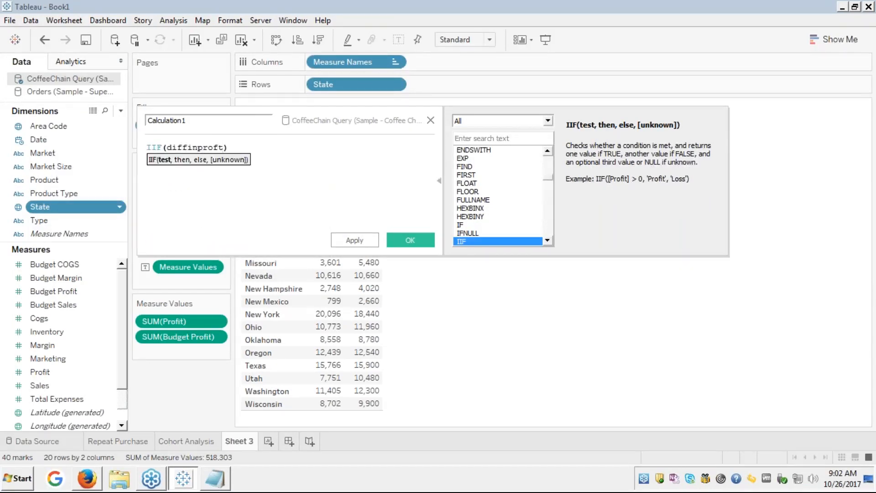
pyautogui.write(',')
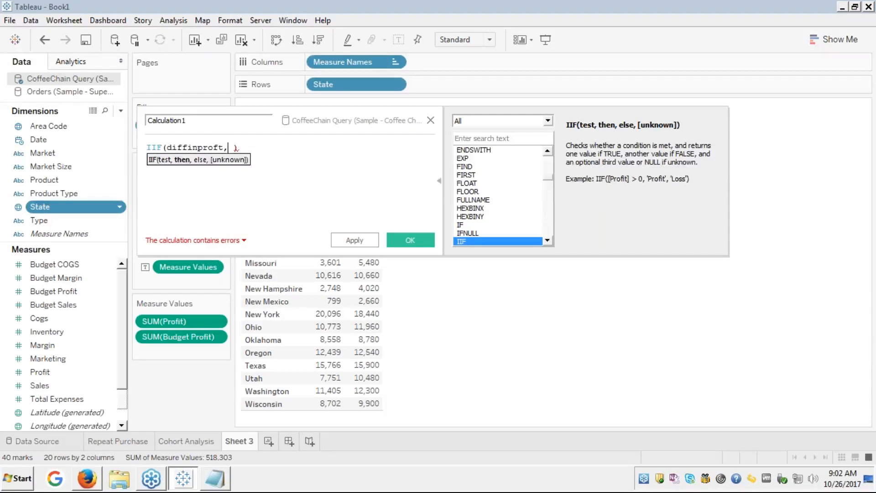
pyautogui.press('BackSpace')
pyautogui.write('>')
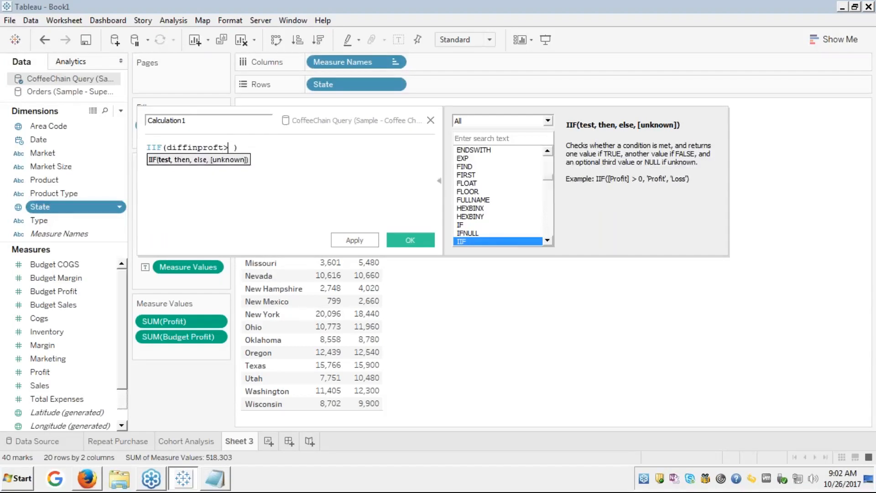
pyautogui.write('0,')
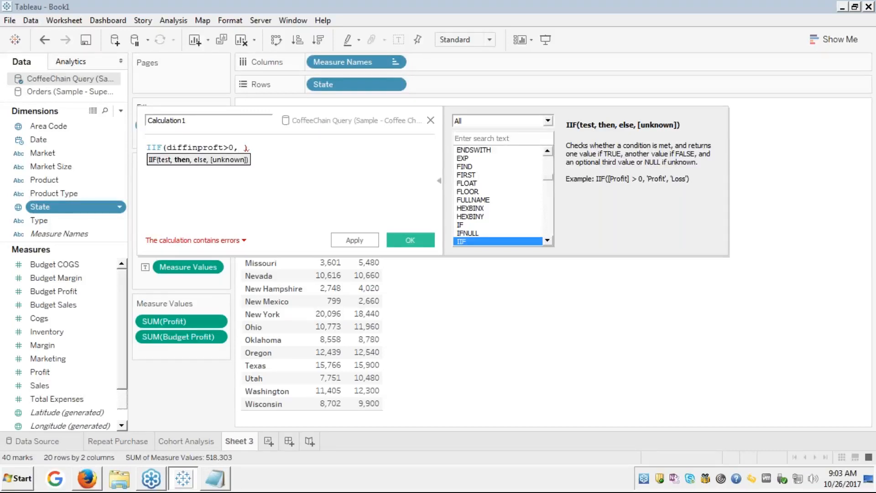
pyautogui.write('1,0')
pyautogui.press('Delete')
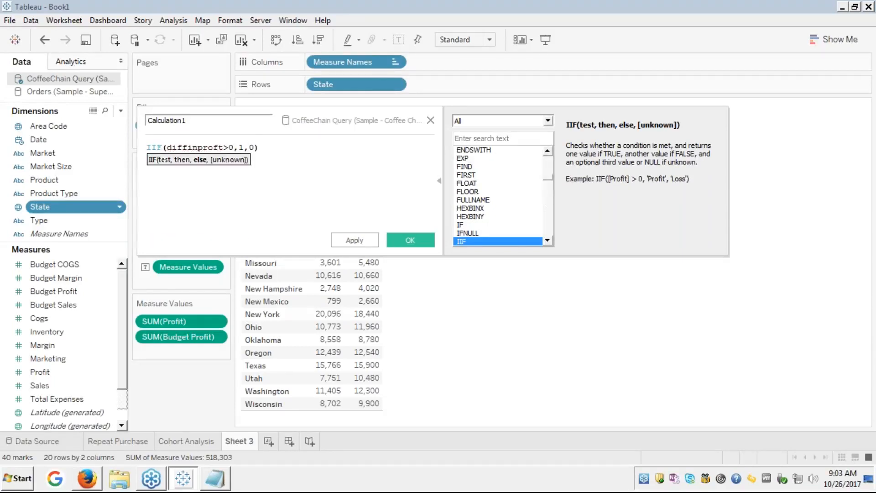
pyautogui.click(281, 147)
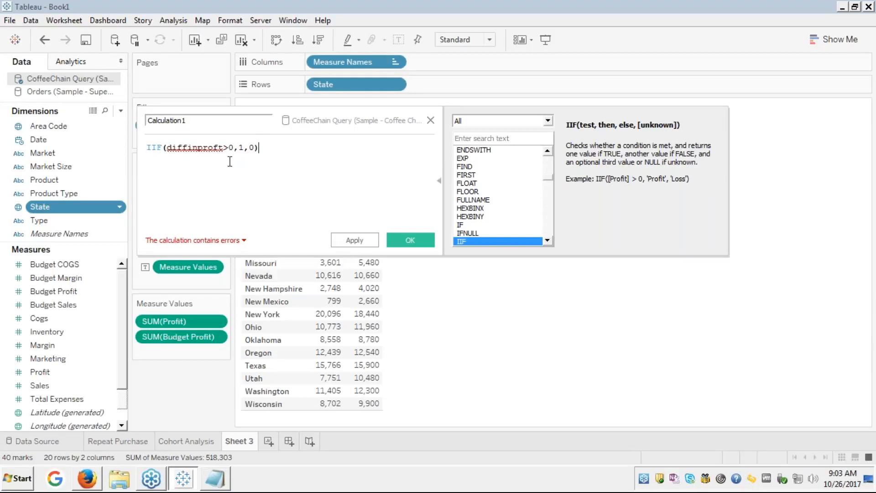
pyautogui.click(168, 153)
pyautogui.click(241, 147)
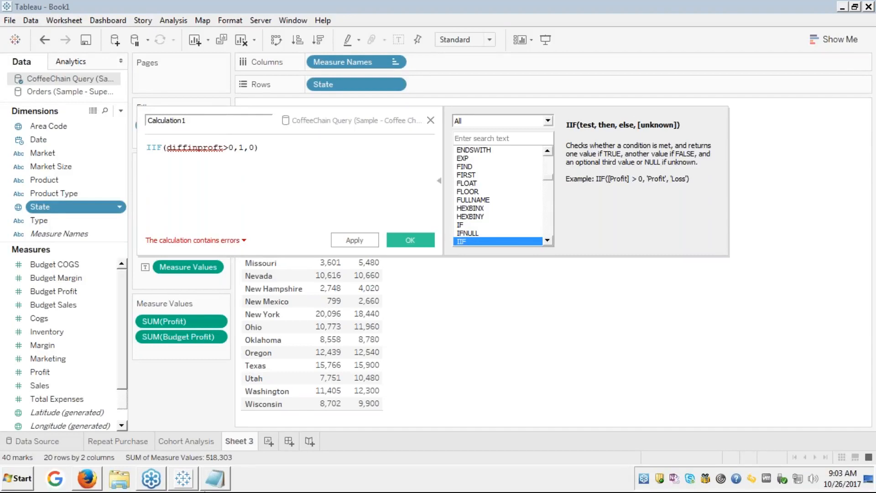
pyautogui.moveTo(116, 474)
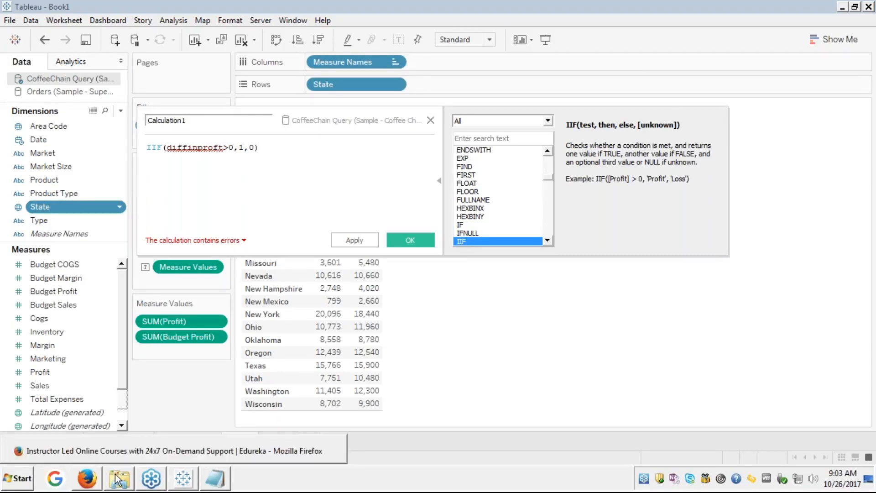
pyautogui.click(112, 475)
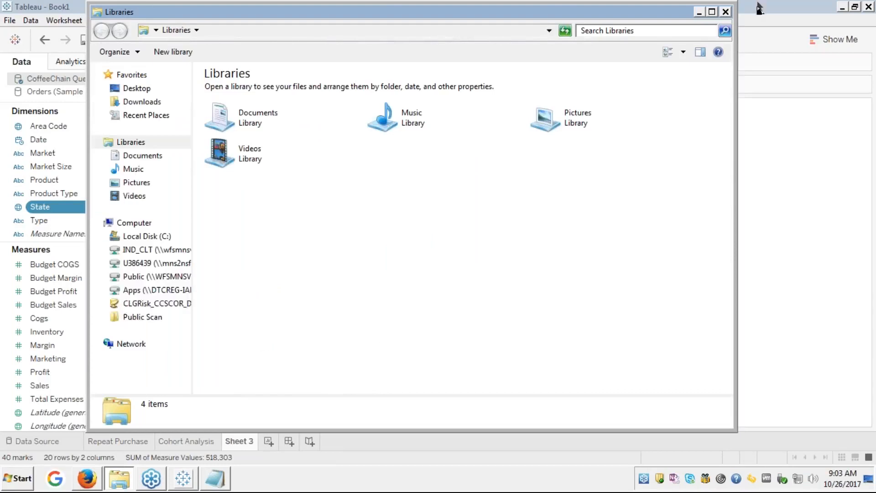
pyautogui.click(726, 12)
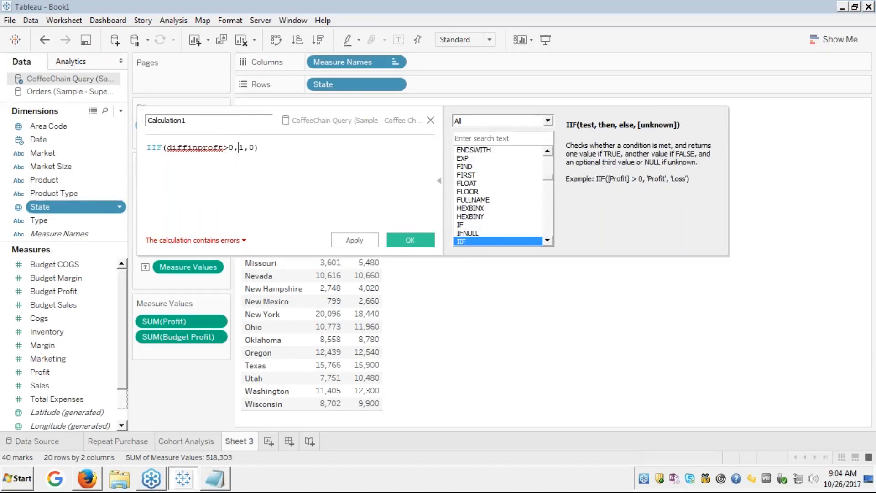
# Switch to Firefox and compare the Solution IV using LOD Step 3 slides on pages 26 and 27 in full screen
pyautogui.hotkey('alt', 'Tab')
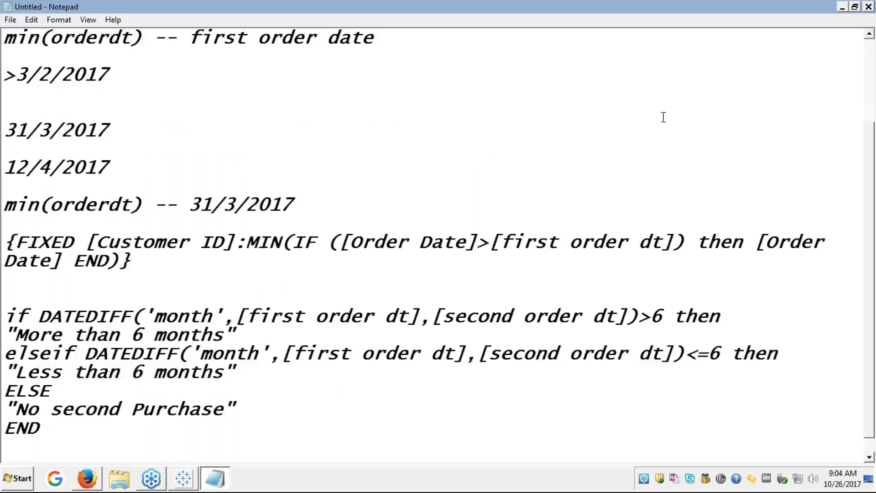
pyautogui.hotkey('alt', 'Tab')
pyautogui.press('Tab')
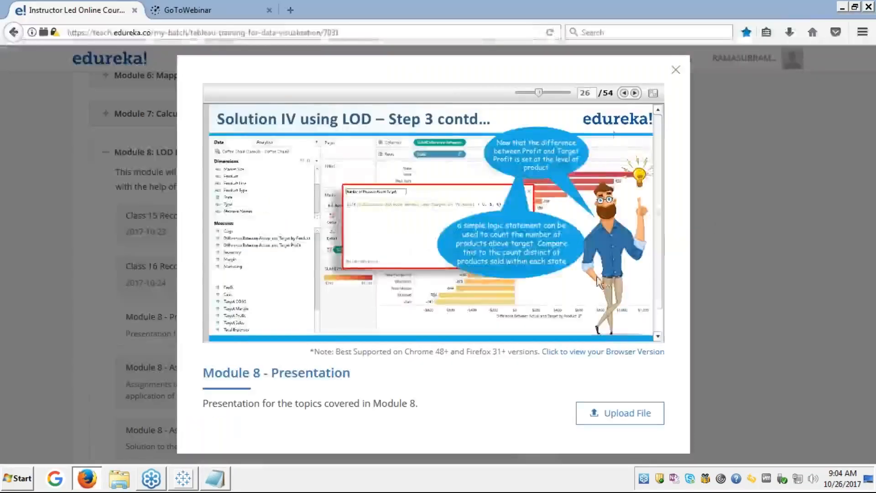
pyautogui.click(652, 93)
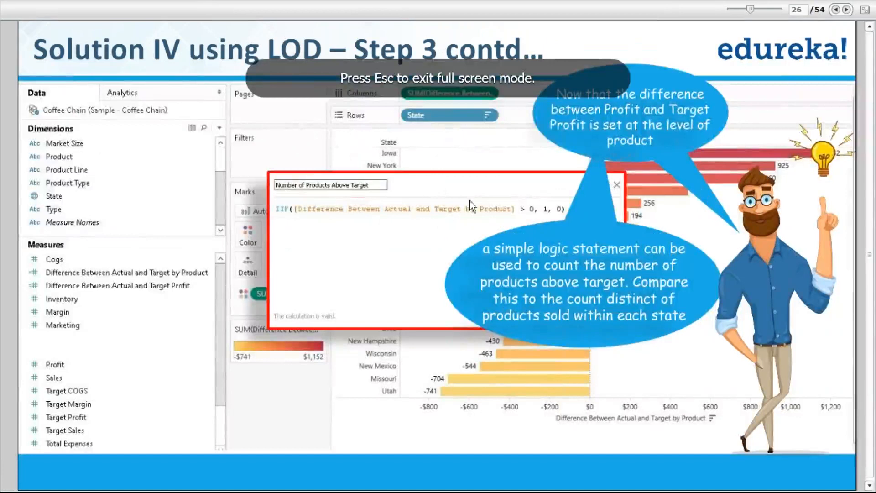
pyautogui.click(846, 10)
pyautogui.click(847, 10)
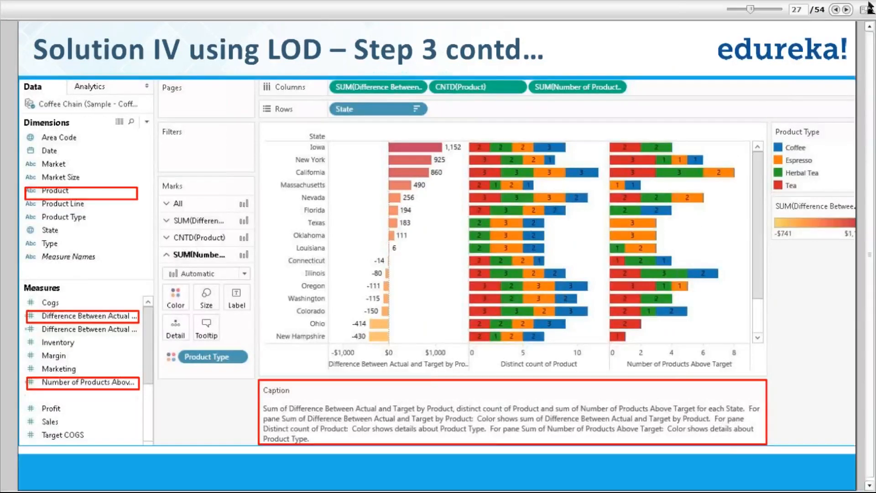
pyautogui.click(835, 10)
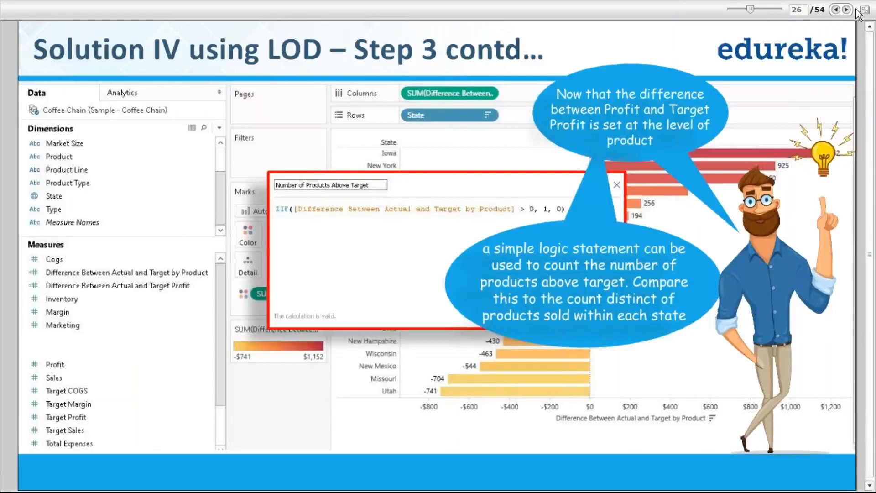
pyautogui.click(846, 9)
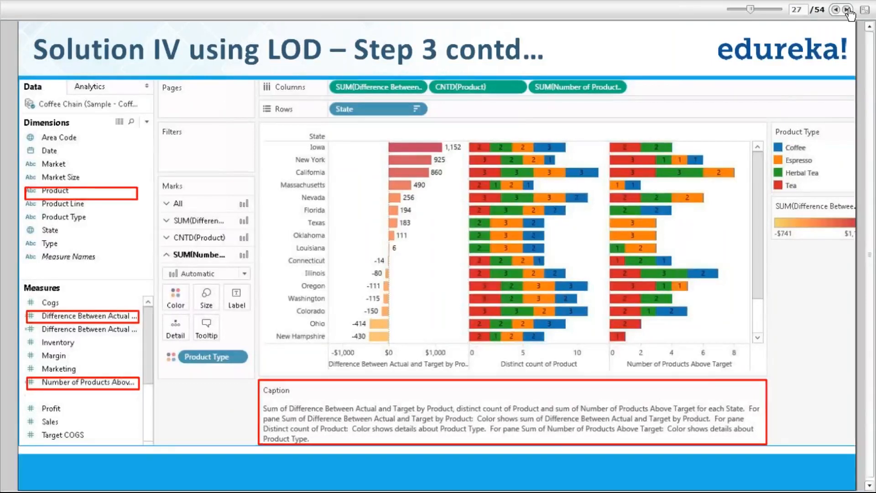
# Read the Solution IV Step 4 and Step 5 slides from page 28 on, up to Use Case V on page 33
pyautogui.click(847, 10)
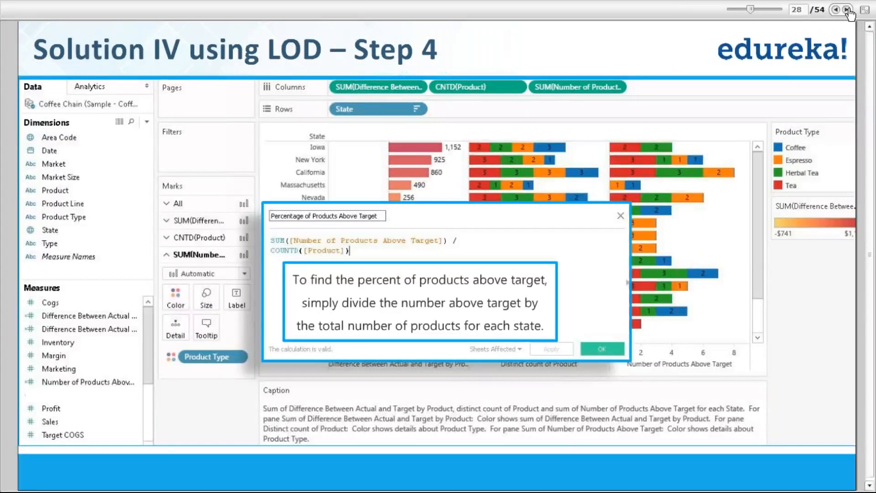
pyautogui.click(847, 10)
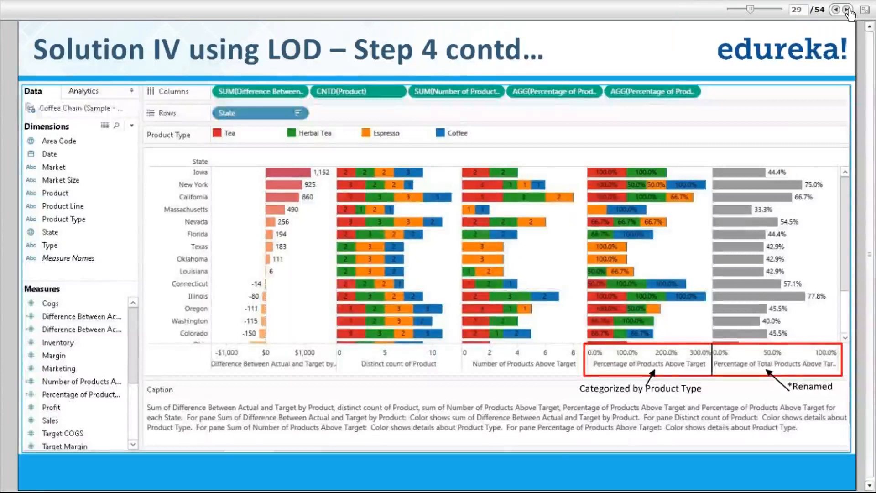
pyautogui.click(847, 10)
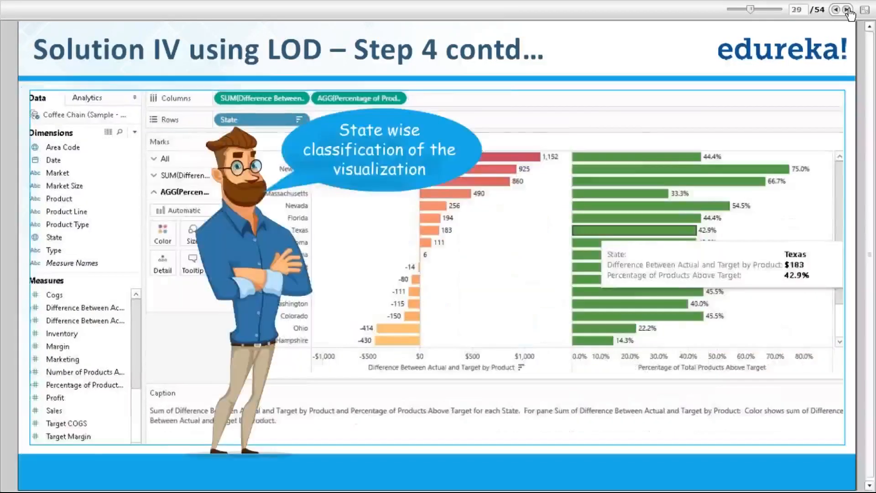
pyautogui.click(847, 9)
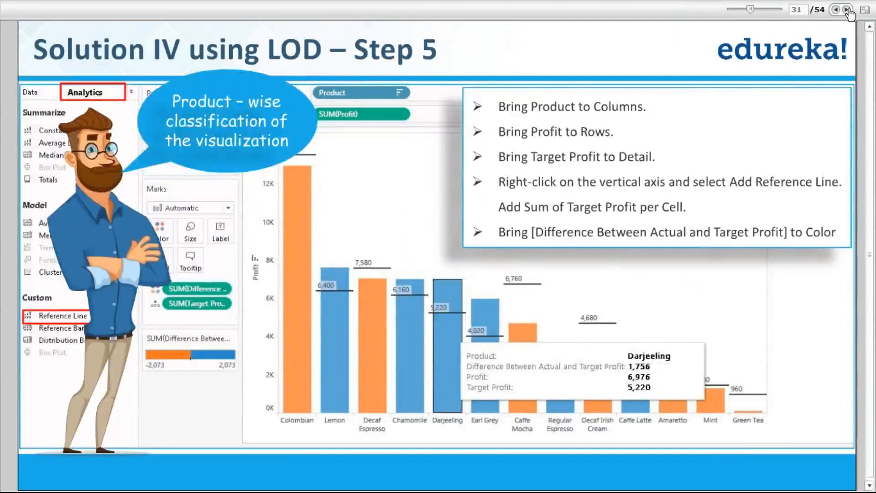
pyautogui.click(847, 10)
pyautogui.click(848, 9)
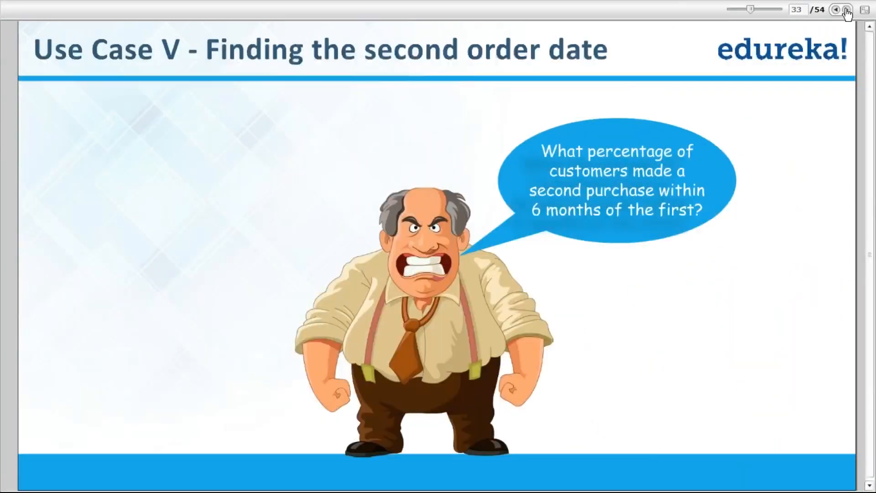
# Page back through the presentation from Use Case V to the Solution III using LOD slide on page 19
pyautogui.click(835, 10)
pyautogui.click(836, 10)
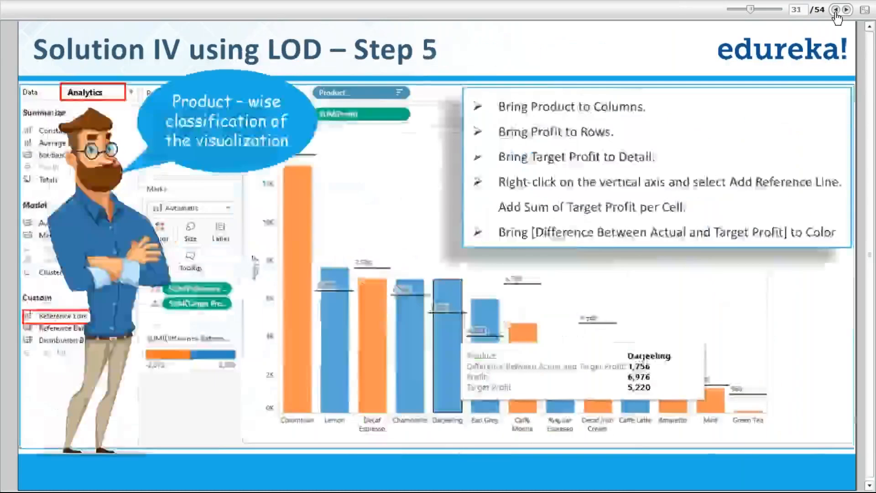
pyautogui.click(835, 10)
pyautogui.click(835, 10)
pyautogui.click(836, 10)
pyautogui.click(835, 10)
pyautogui.click(836, 10)
pyautogui.click(836, 10)
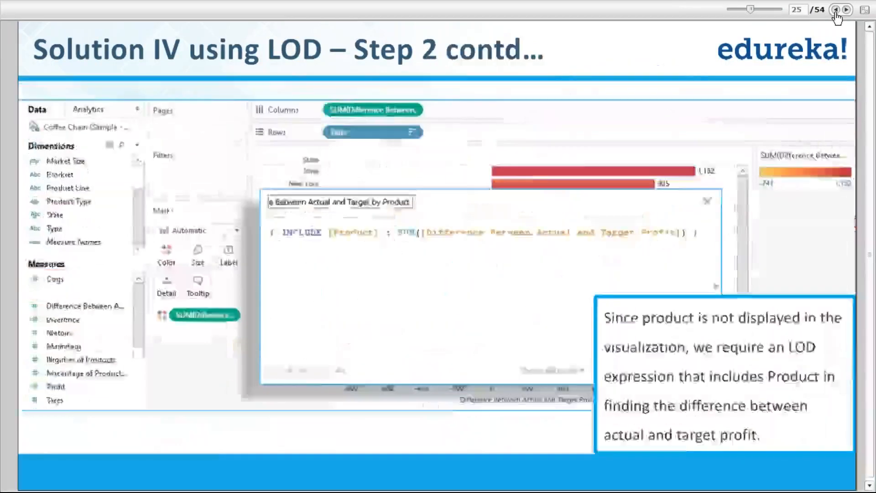
pyautogui.click(836, 10)
pyautogui.click(835, 10)
pyautogui.click(835, 10)
pyautogui.click(836, 10)
pyautogui.click(835, 10)
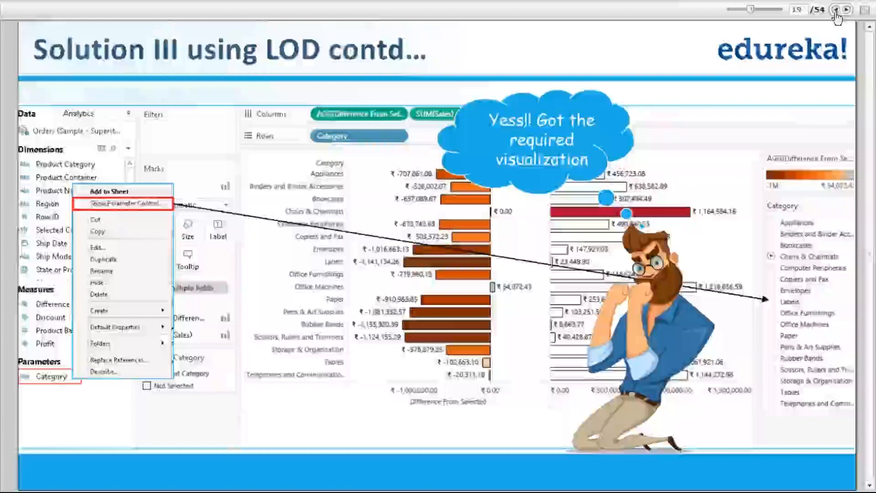
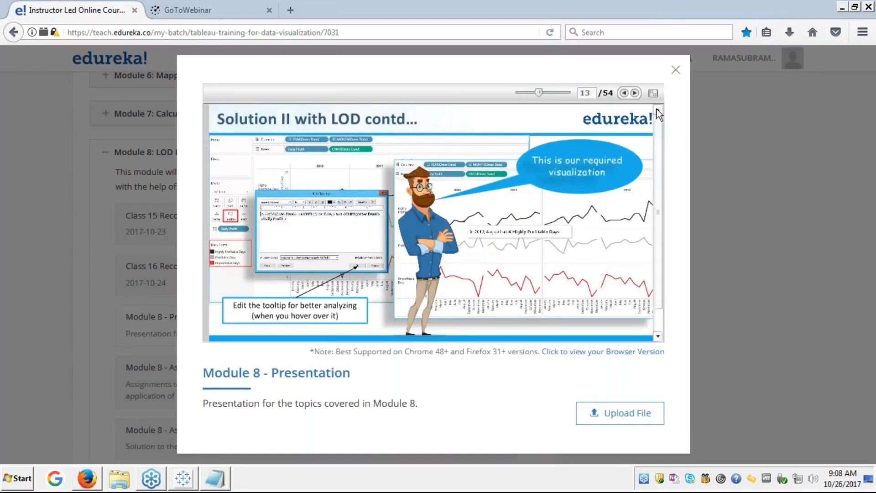
# Return to Tableau and close the IIF calculated field without saving it
pyautogui.click(183, 484)
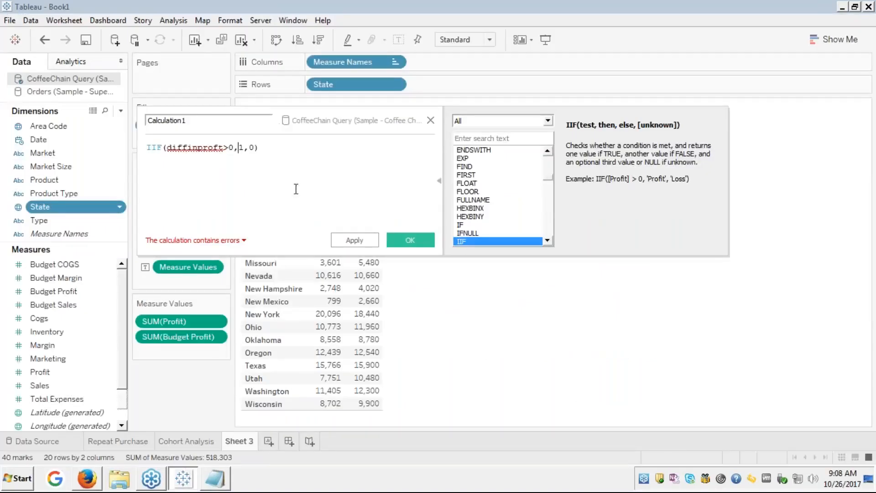
pyautogui.click(231, 148)
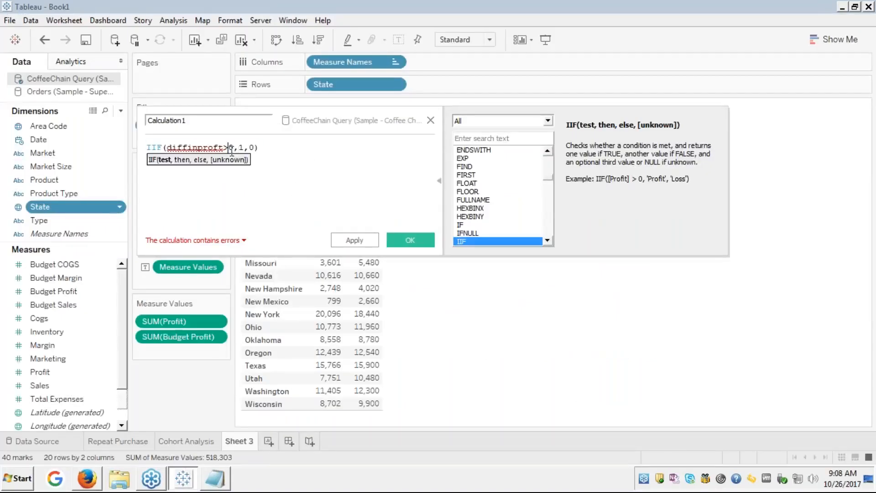
pyautogui.press('Escape')
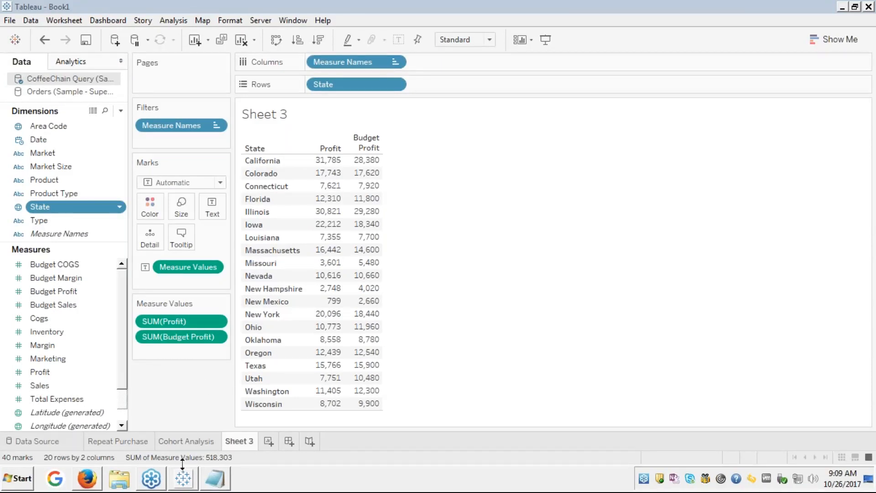
pyautogui.click(191, 486)
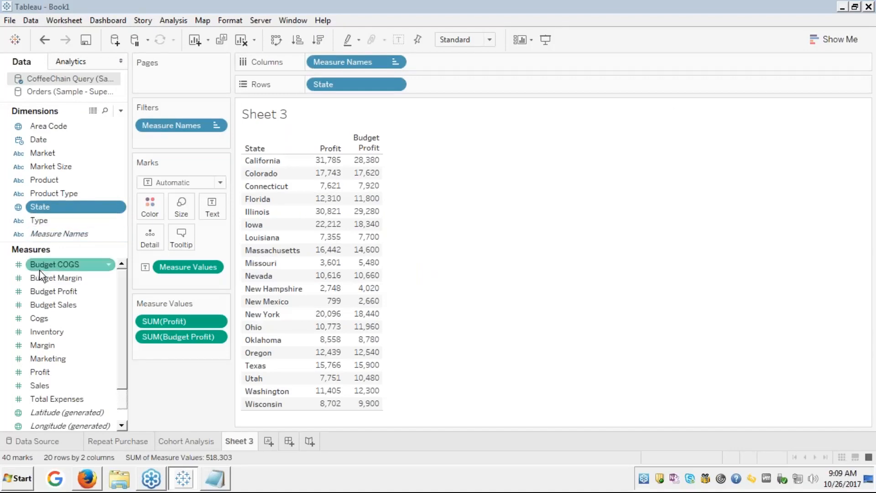
# Start a calculated field from the Budget Profit measure and name it difference
pyautogui.rightClick(58, 291)
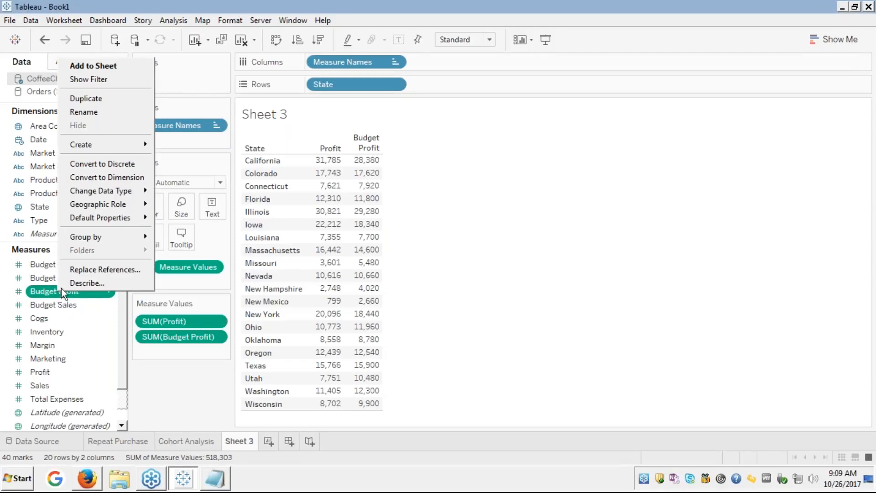
pyautogui.moveTo(102, 143)
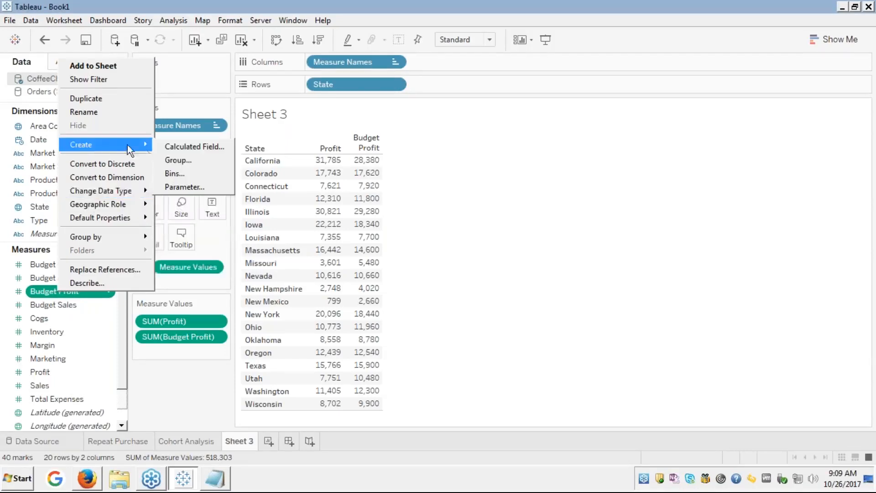
pyautogui.click(176, 149)
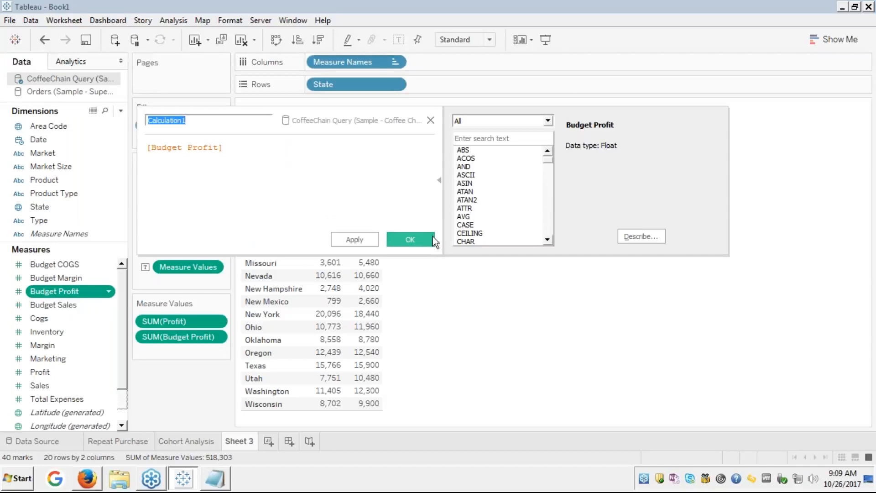
pyautogui.write('diff')
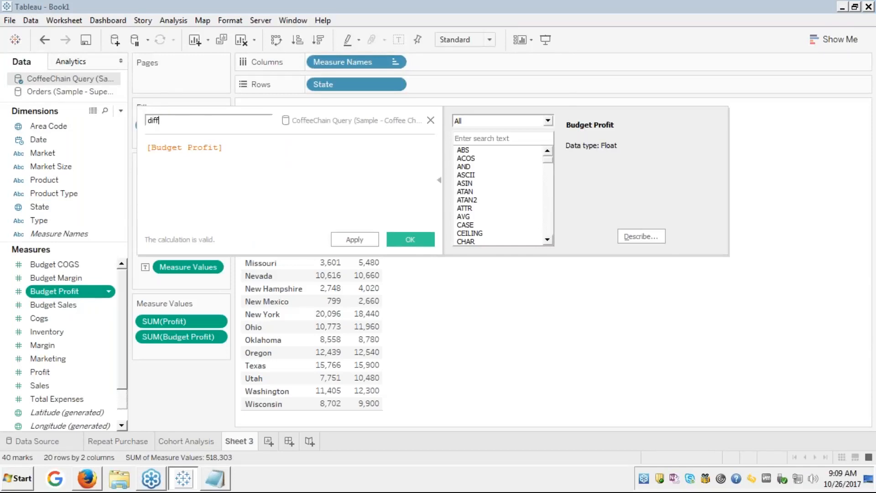
pyautogui.write('erence')
pyautogui.press('Tab')
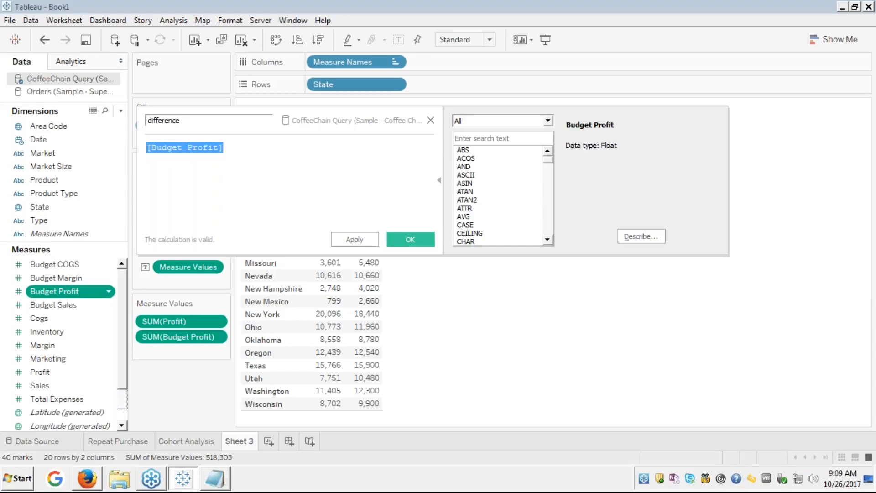
# Complete the difference formula as [Profit]-[Budget Profit] and save the calculated field
pyautogui.press('Left')
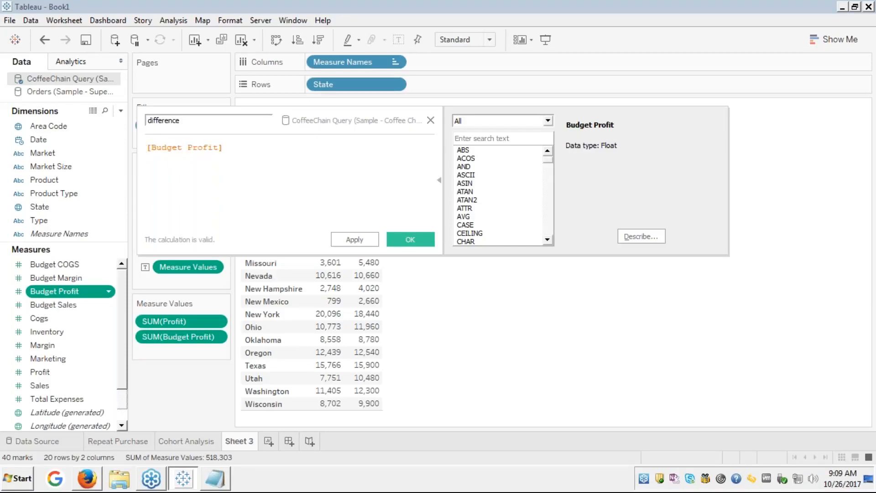
pyautogui.write('prof')
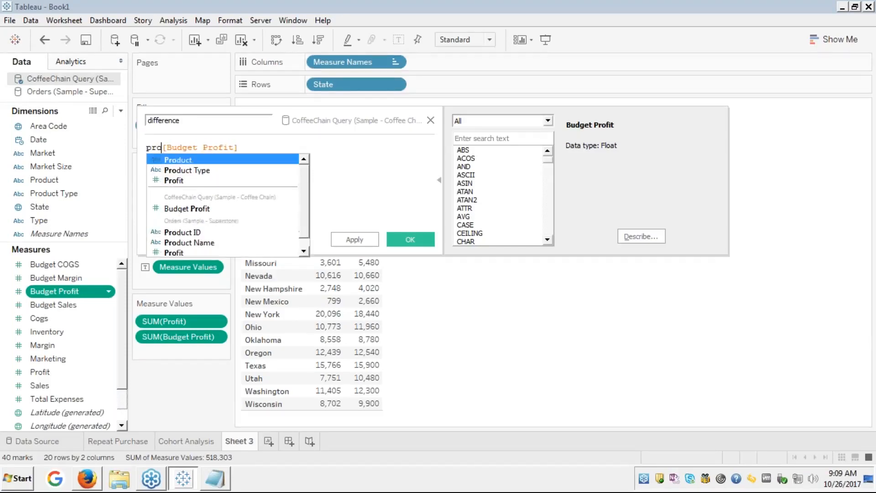
pyautogui.press('Return')
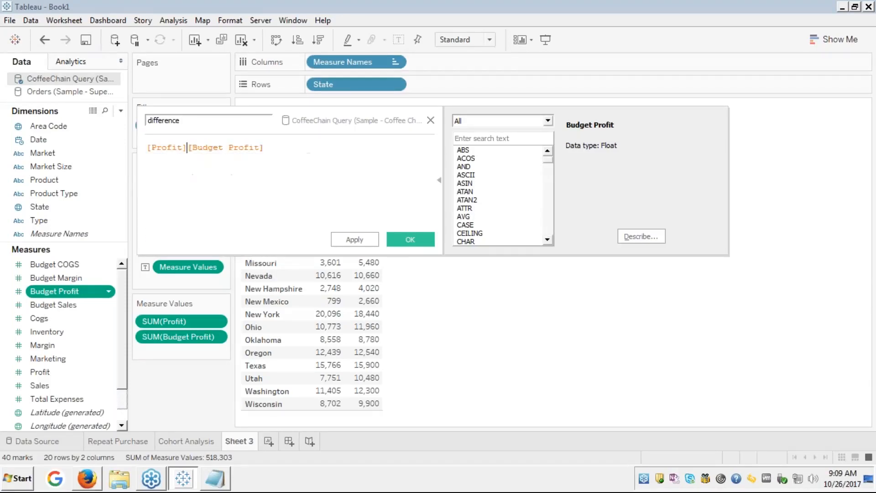
pyautogui.write('-')
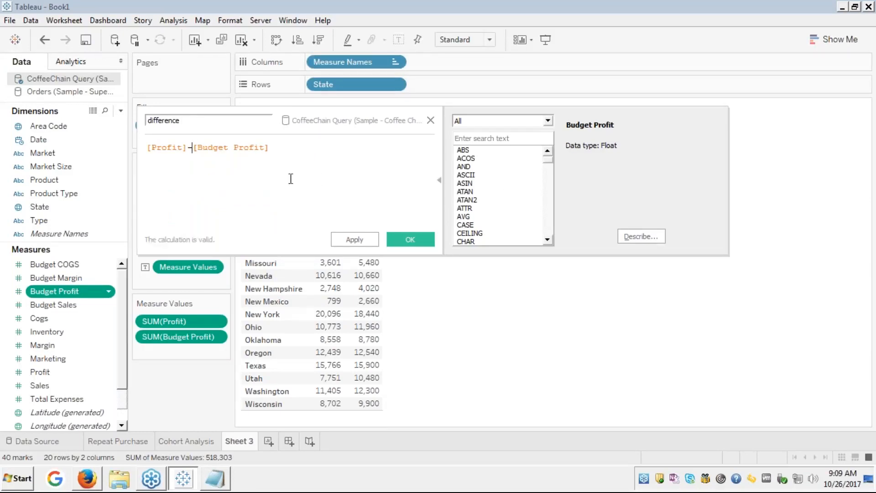
pyautogui.click(404, 241)
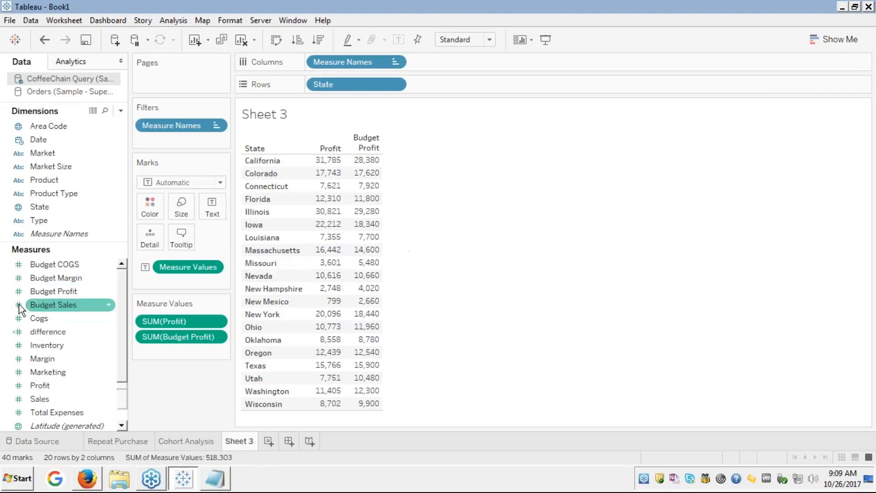
# Start a calculated field from the State dimension and name it LODInclude State
pyautogui.click(66, 292)
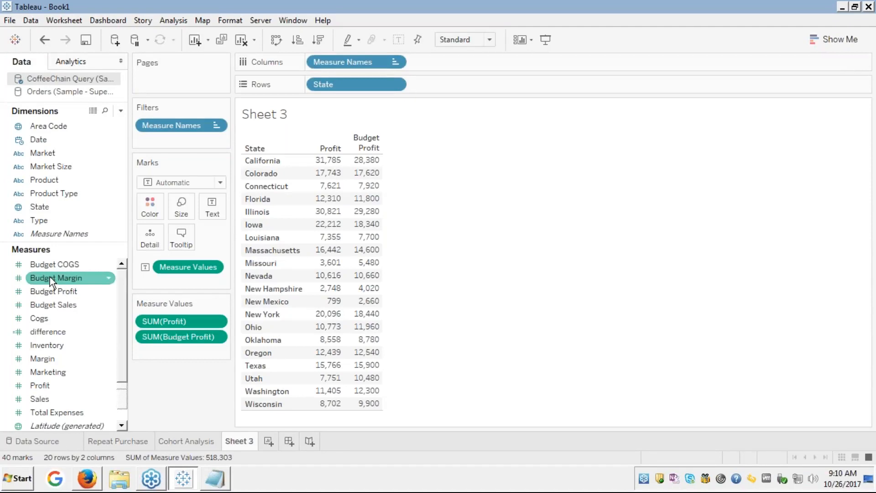
pyautogui.rightClick(41, 206)
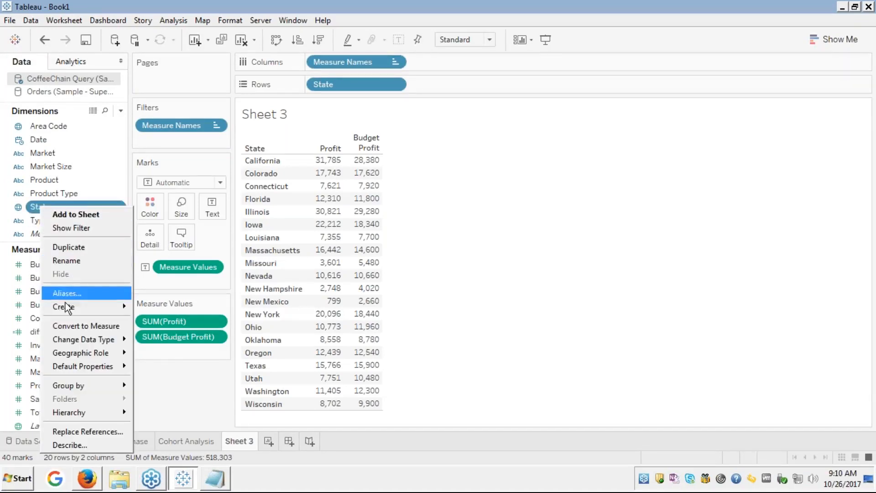
pyautogui.moveTo(63, 306)
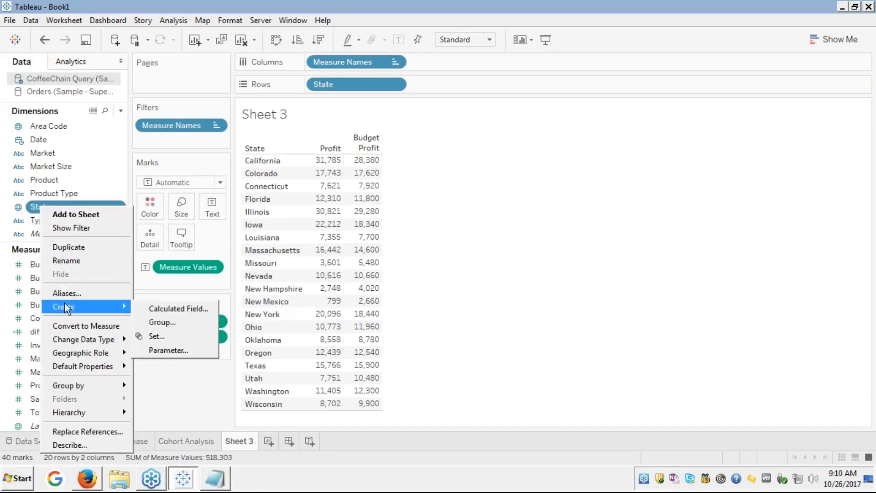
pyautogui.click(152, 309)
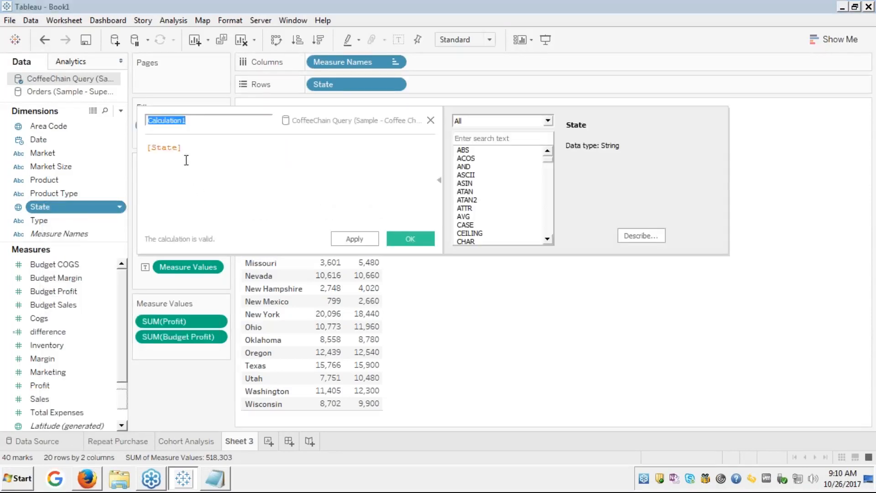
pyautogui.write('LODInclu')
pyautogui.write('de State')
# Begin the formula as {include [State]: by wrapping the existing State reference in an opening brace, the include keyword and a colon
pyautogui.press('Tab')
pyautogui.press('Left')
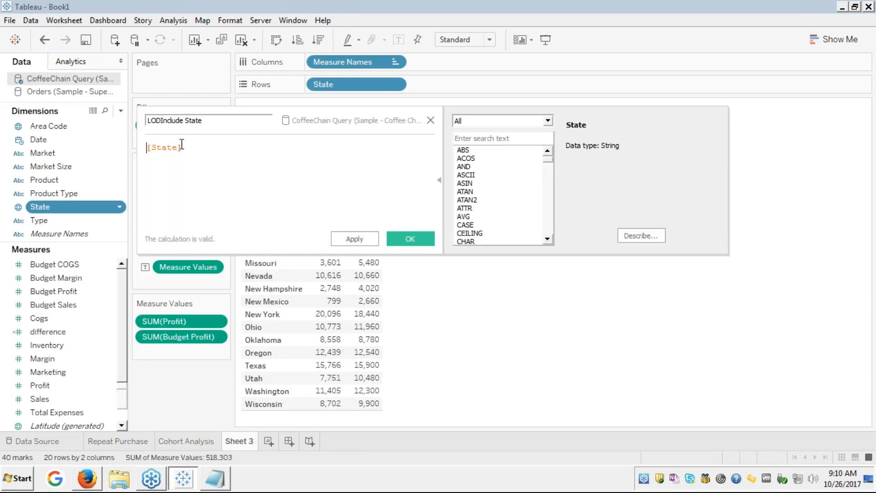
pyautogui.write('inclu')
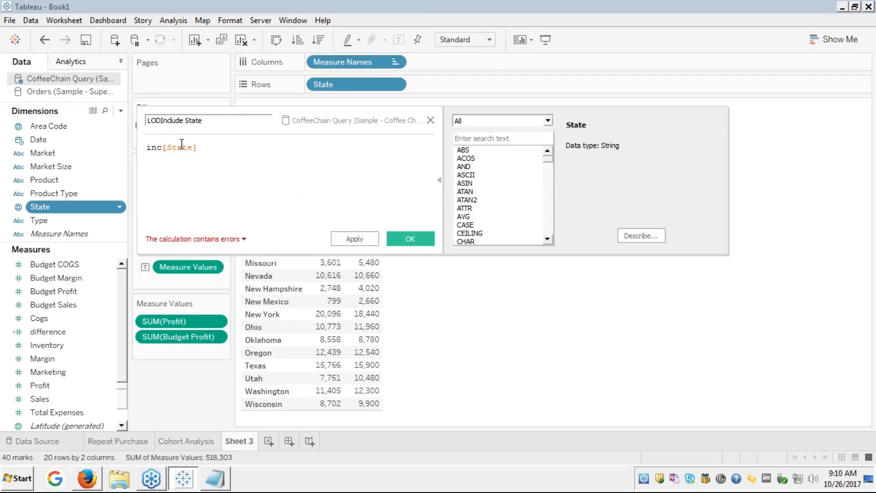
pyautogui.write('de')
pyautogui.press('End')
pyautogui.write('{')
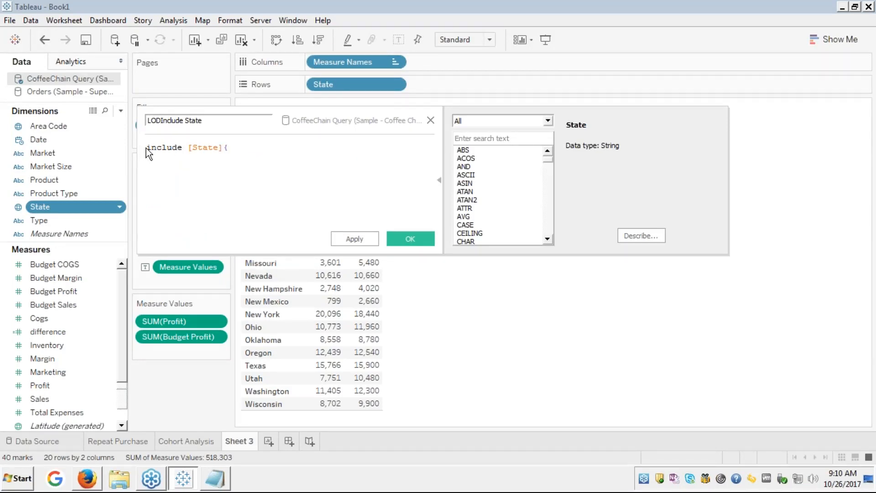
pyautogui.press('BackSpace')
pyautogui.click(147, 146)
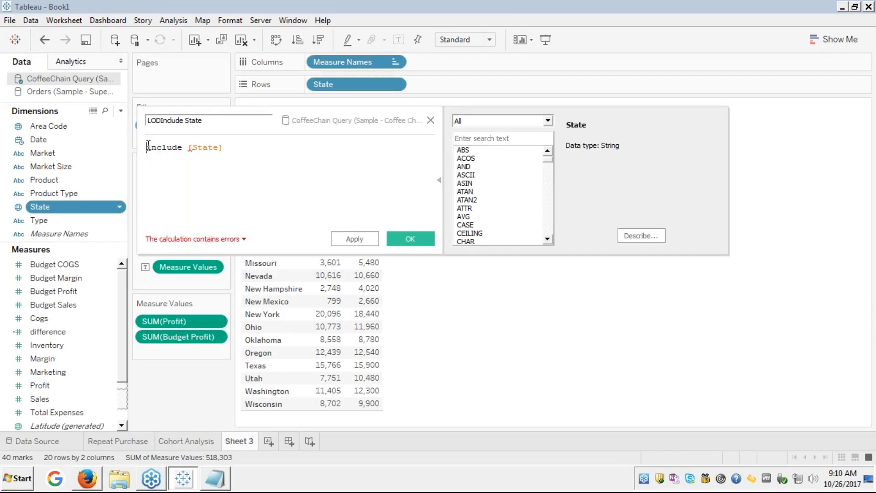
pyautogui.write('{')
pyautogui.write(':')
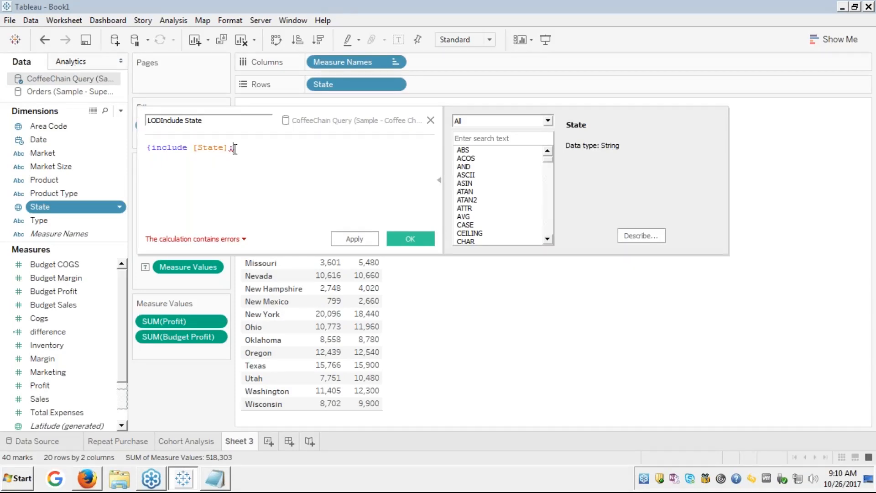
# Complete the LODInclude State formula with SUM([difference])} and check the details of the calculation error
pyautogui.write('sum')
pyautogui.press('Return')
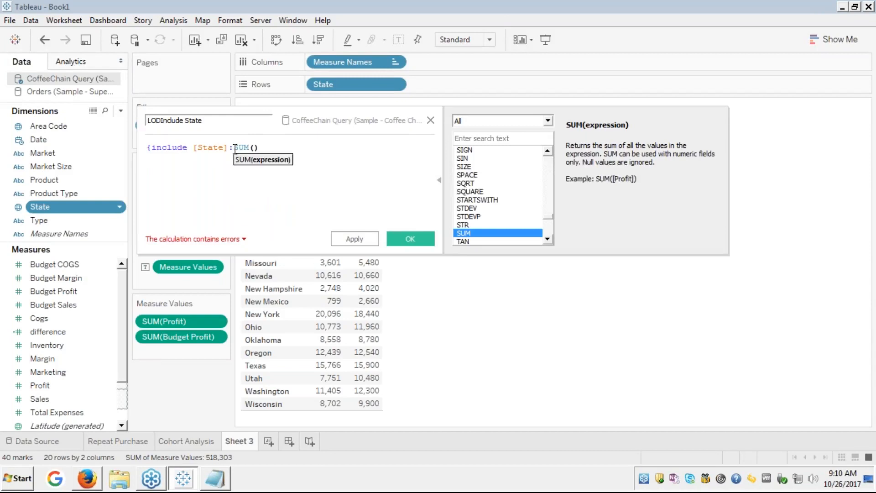
pyautogui.write('diff')
pyautogui.press('Return')
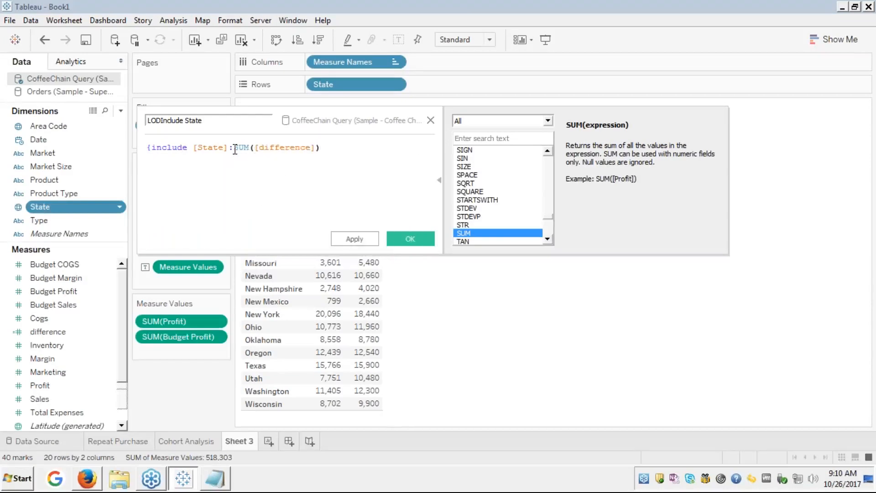
pyautogui.write('}')
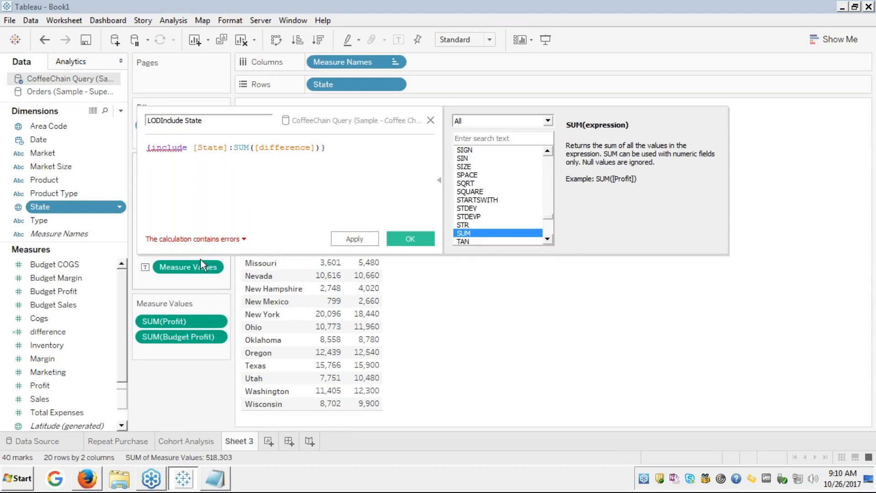
pyautogui.click(226, 240)
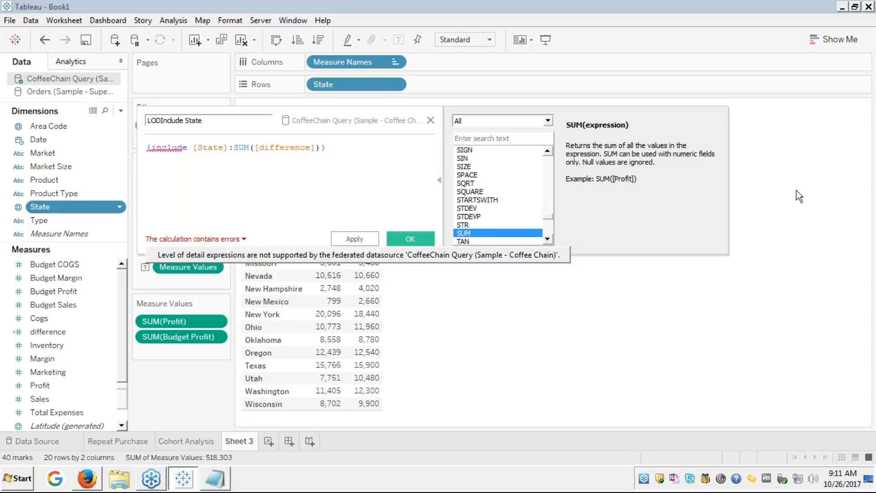
pyautogui.click(864, 169)
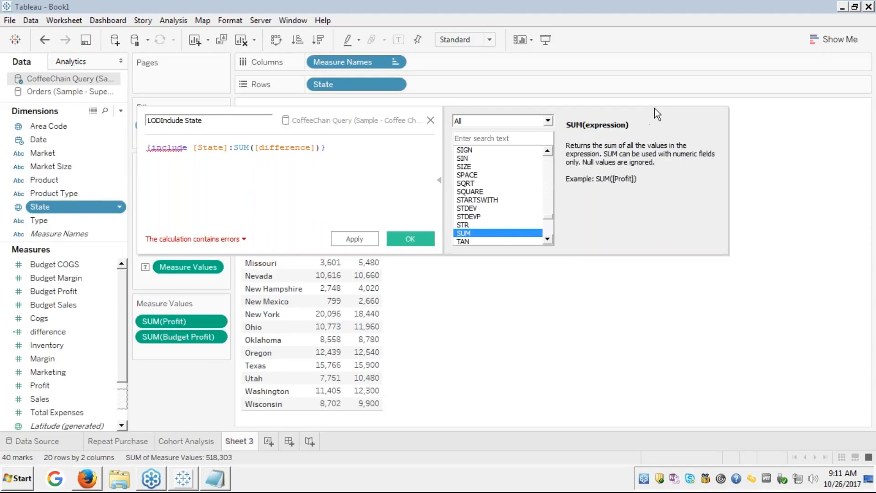
# Switch to the untitled Notepad file and delete all of its existing notes
pyautogui.click(214, 479)
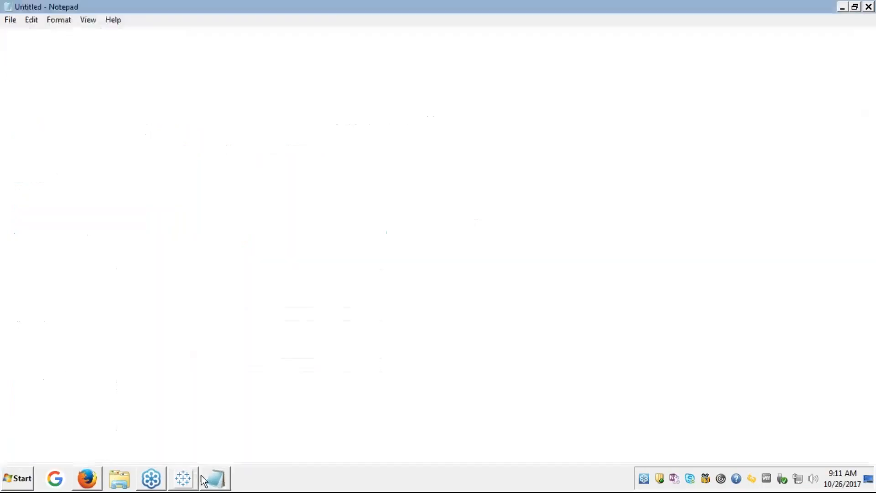
pyautogui.click(215, 480)
pyautogui.click(214, 480)
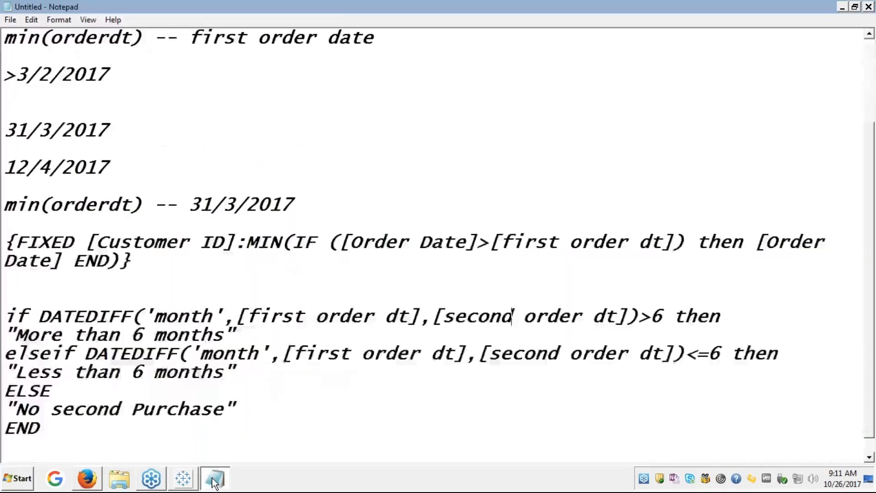
pyautogui.click(218, 482)
pyautogui.click(217, 480)
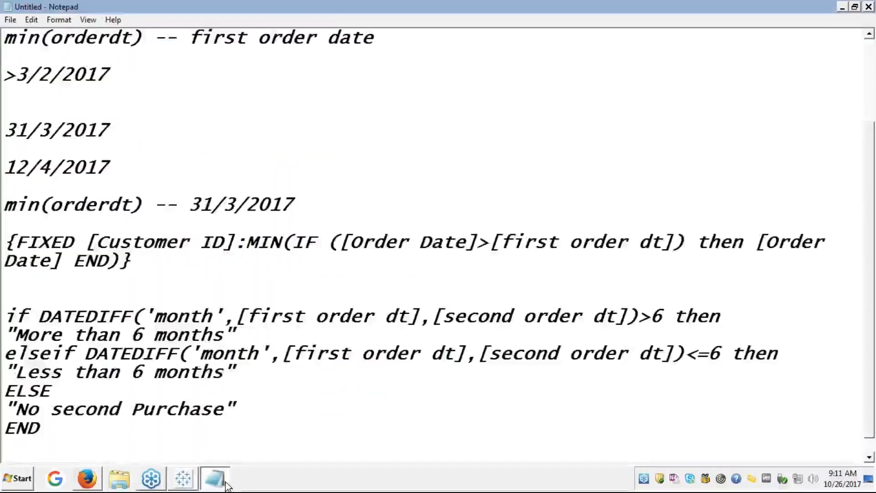
pyautogui.hotkey('ctrl', 'a')
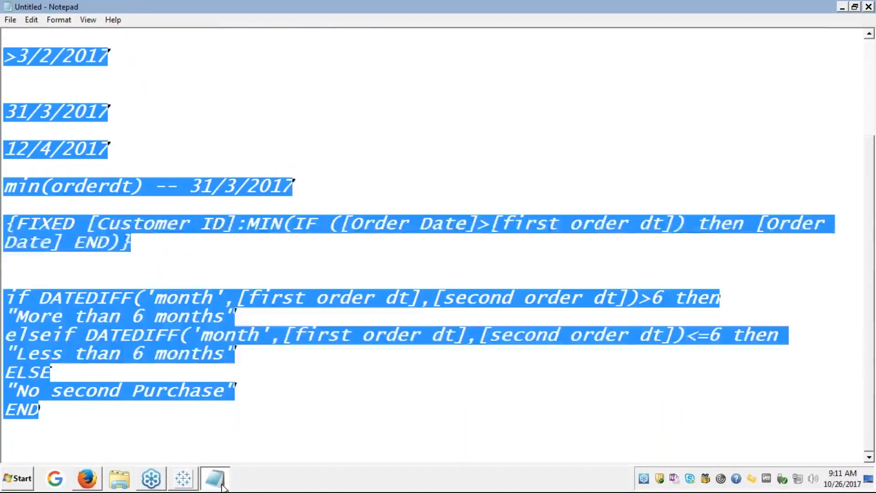
pyautogui.press('Delete')
# Write two note lines on bracket usage: "() -- all calculations" and "{} -- LOD"
pyautogui.write('()')
pyautogui.press('Return')
pyautogui.press('BackSpace')
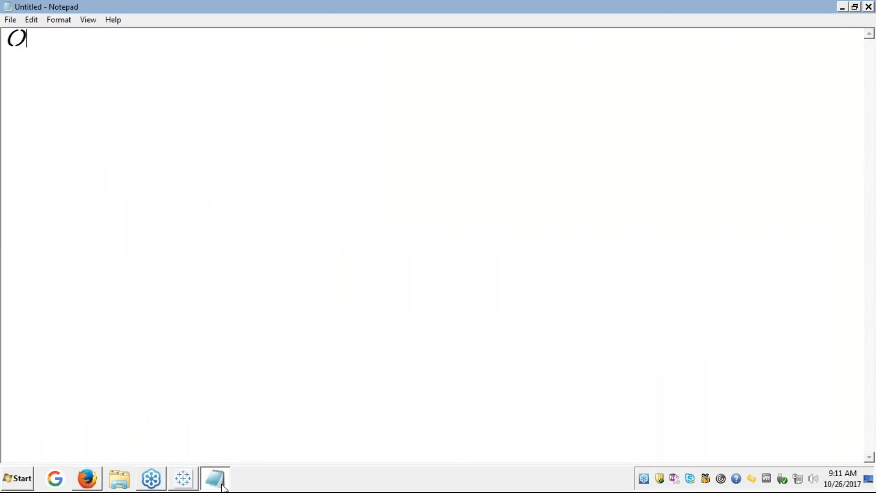
pyautogui.write('-- all calculations')
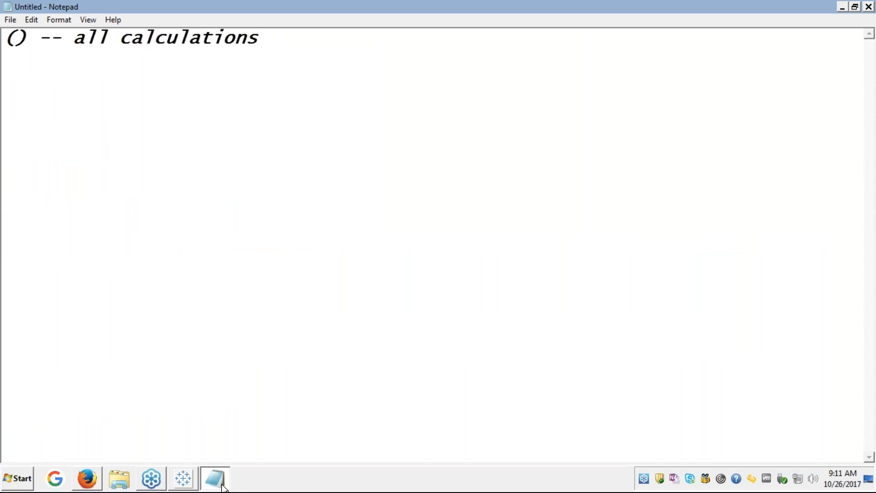
pyautogui.press('Return')
pyautogui.write('{} -- LOD')
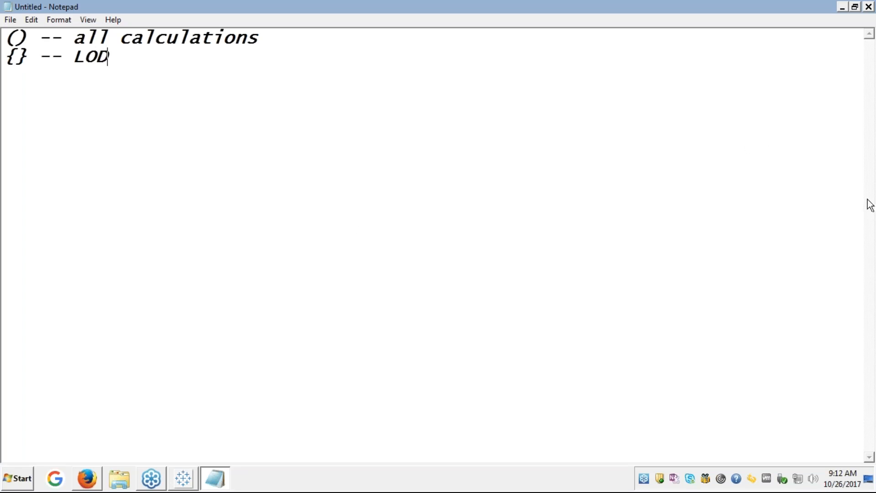
pyautogui.click(860, 179)
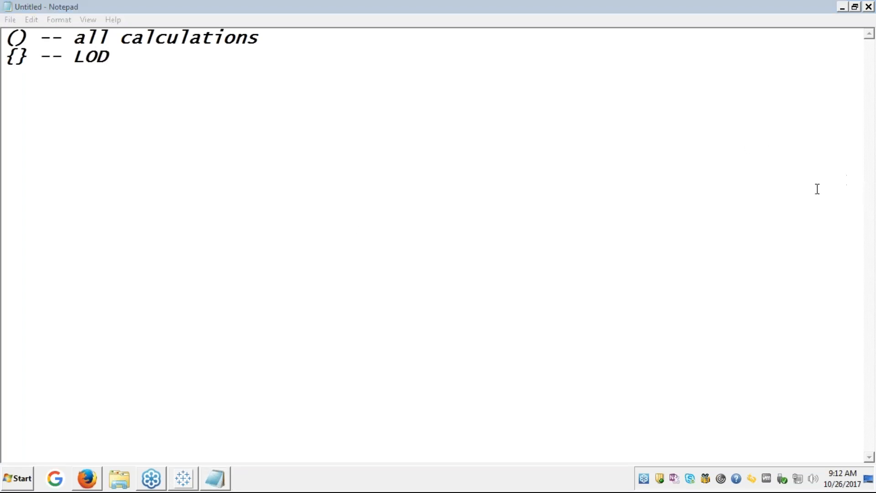